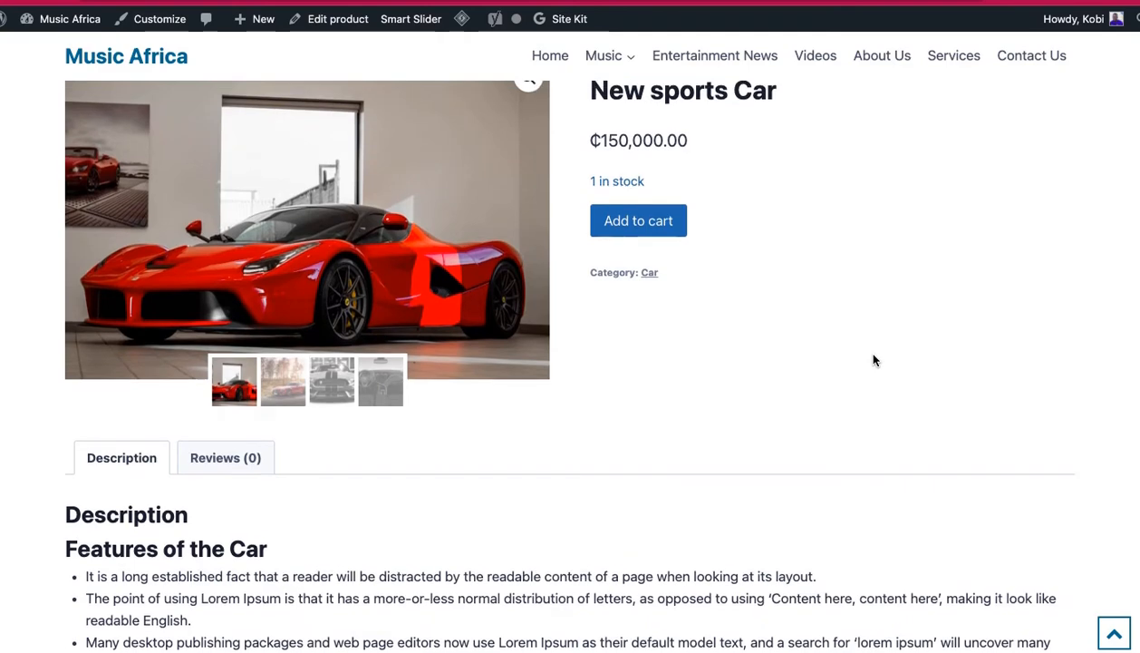
# Examine the New sports Car product page, including its gallery, price, description and related products
pyautogui.scroll(3, 873, 361)
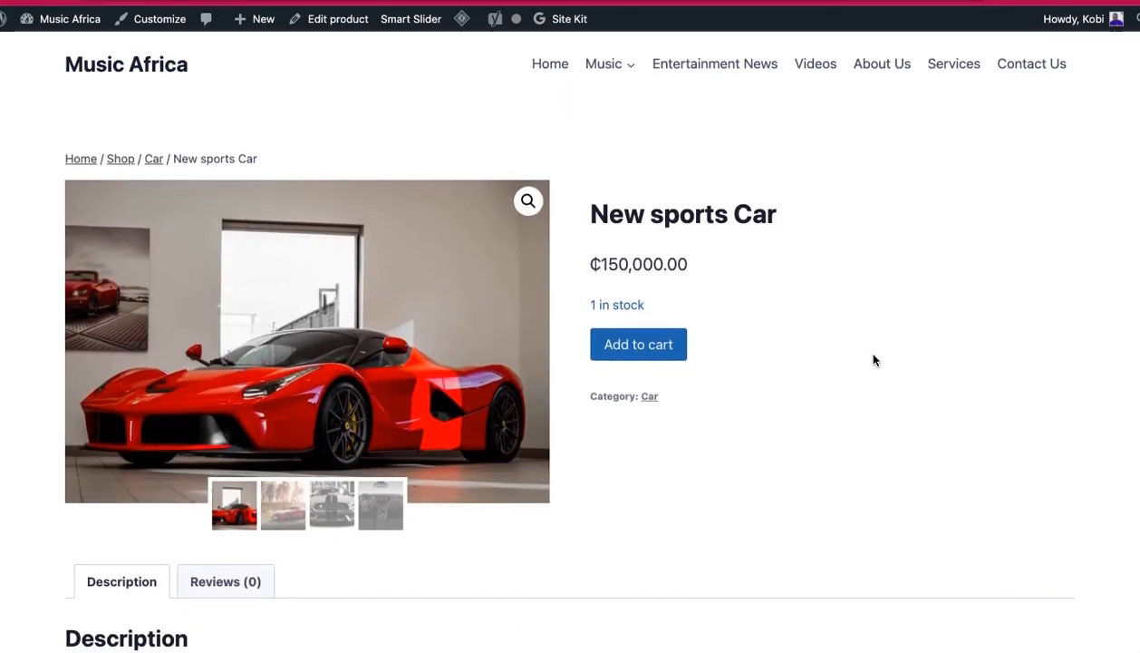
pyautogui.scroll(-5, 873, 361)
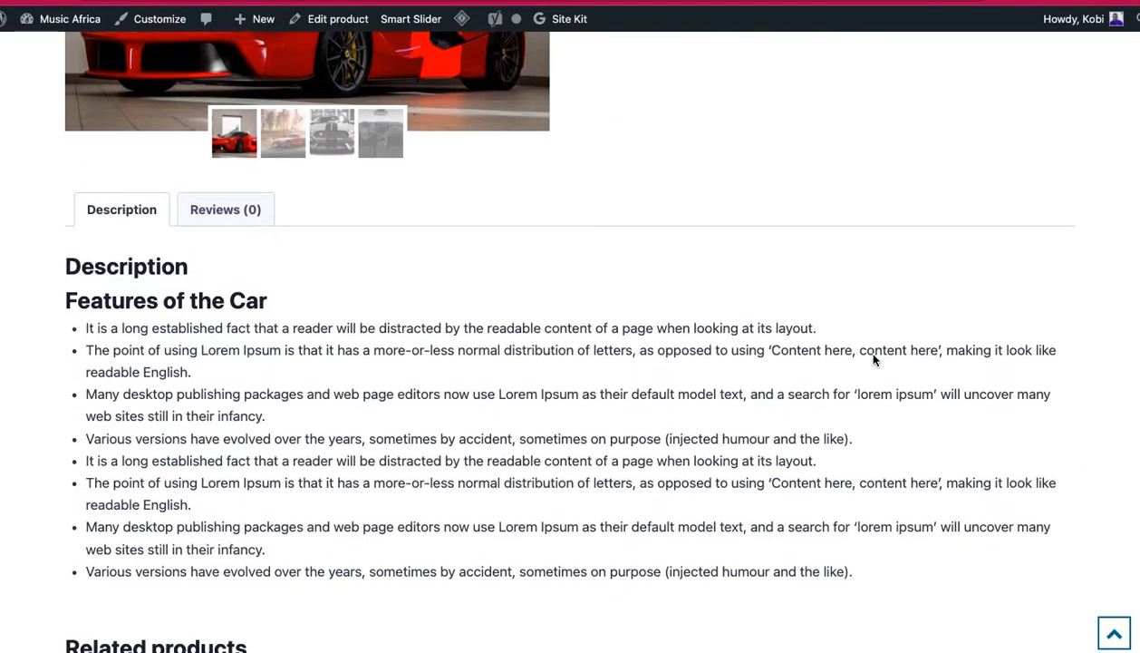
pyautogui.scroll(5, 873, 361)
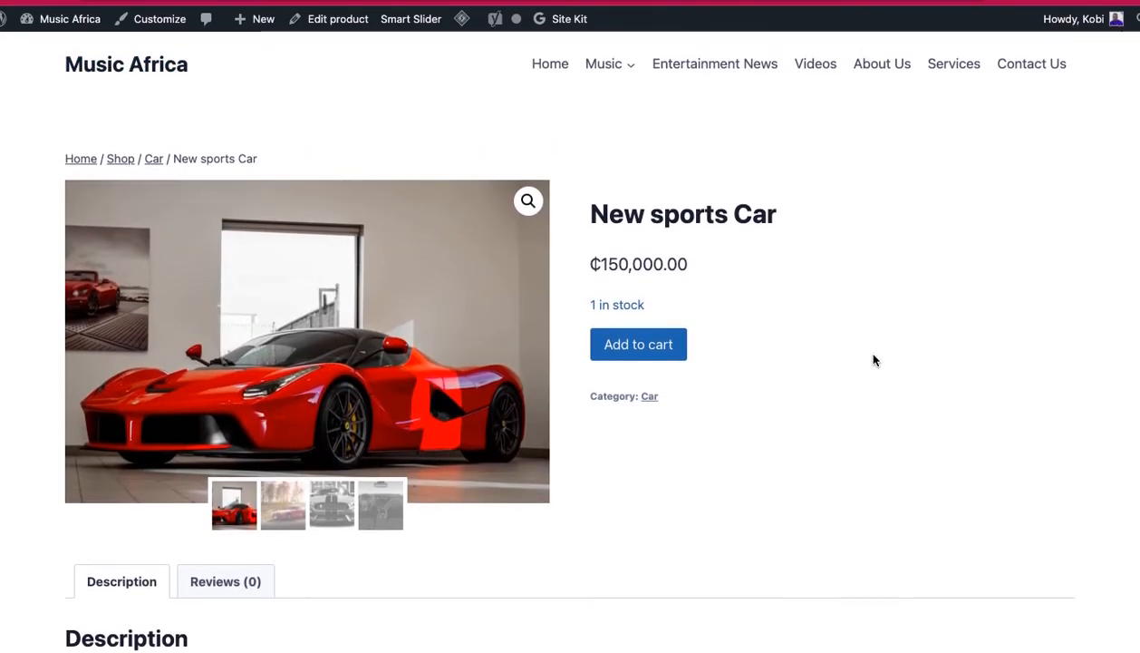
pyautogui.scroll(-5, 873, 361)
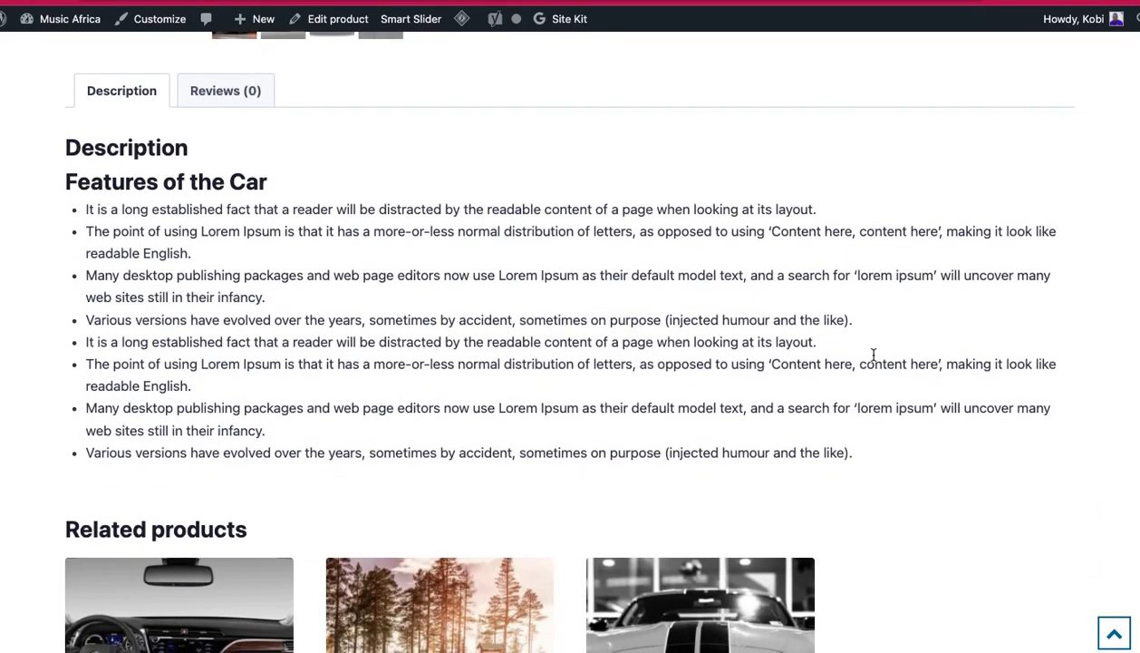
pyautogui.scroll(-4, 873, 354)
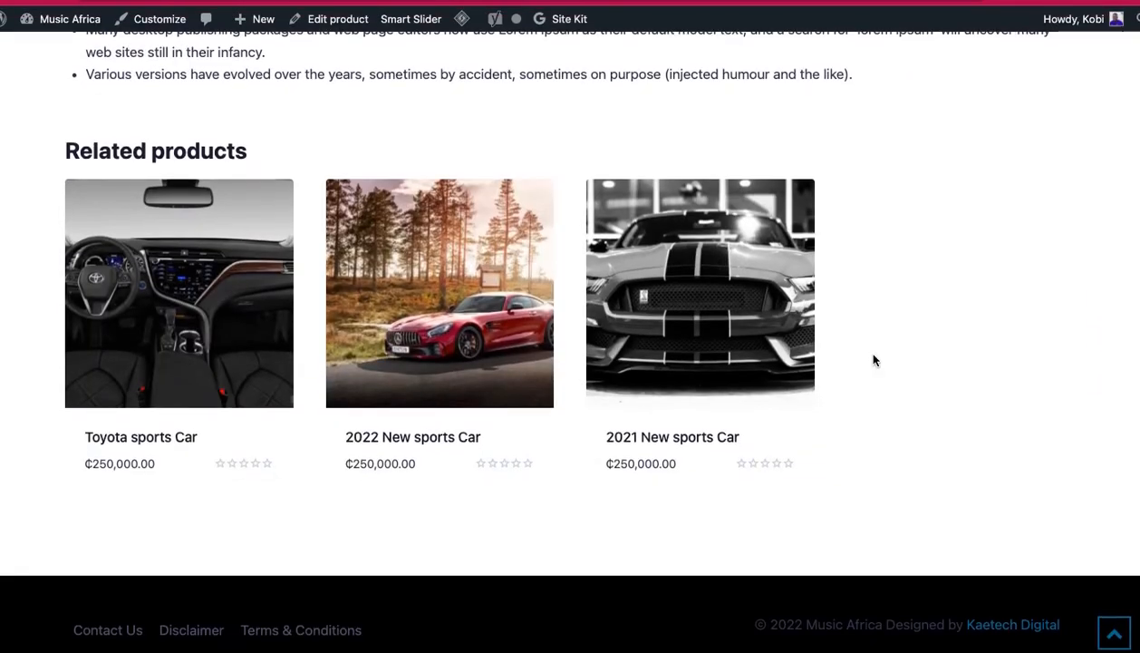
pyautogui.scroll(5, 873, 361)
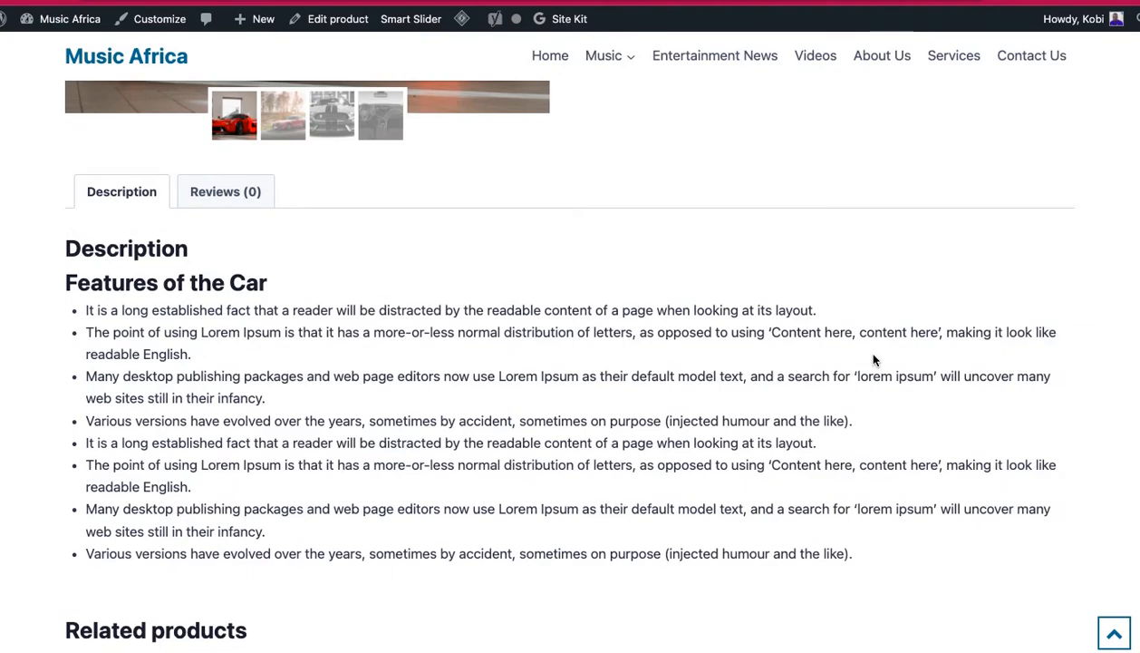
pyautogui.scroll(5, 873, 360)
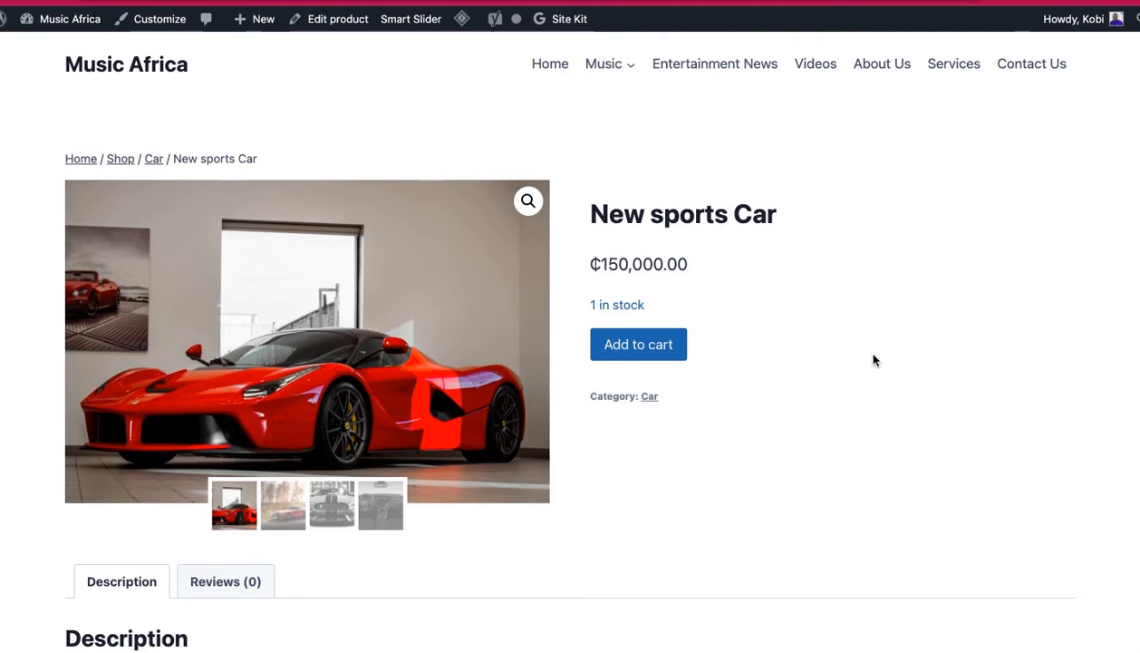
pyautogui.scroll(-3, 874, 360)
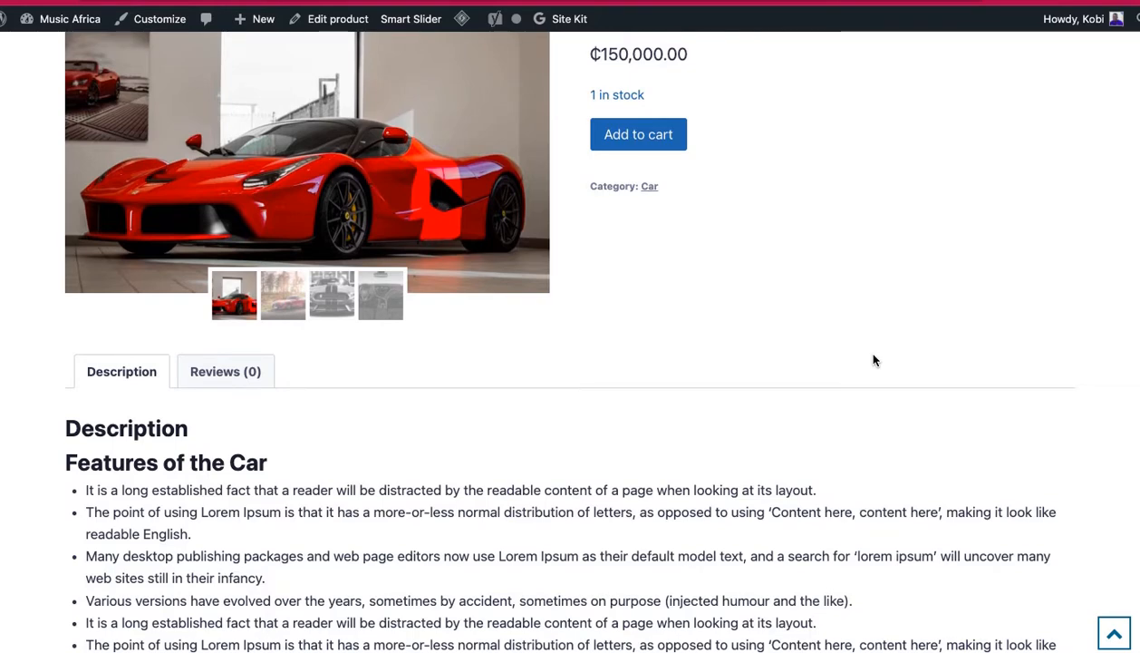
pyautogui.scroll(-3, 873, 361)
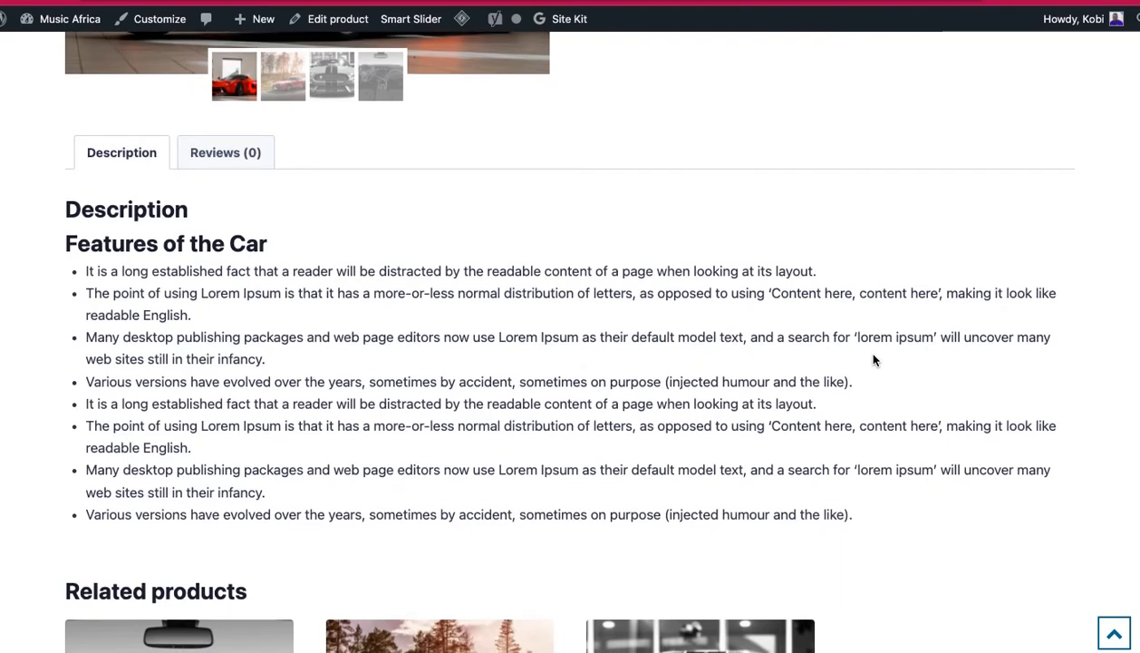
pyautogui.scroll(-4, 873, 361)
pyautogui.scroll(7, 873, 358)
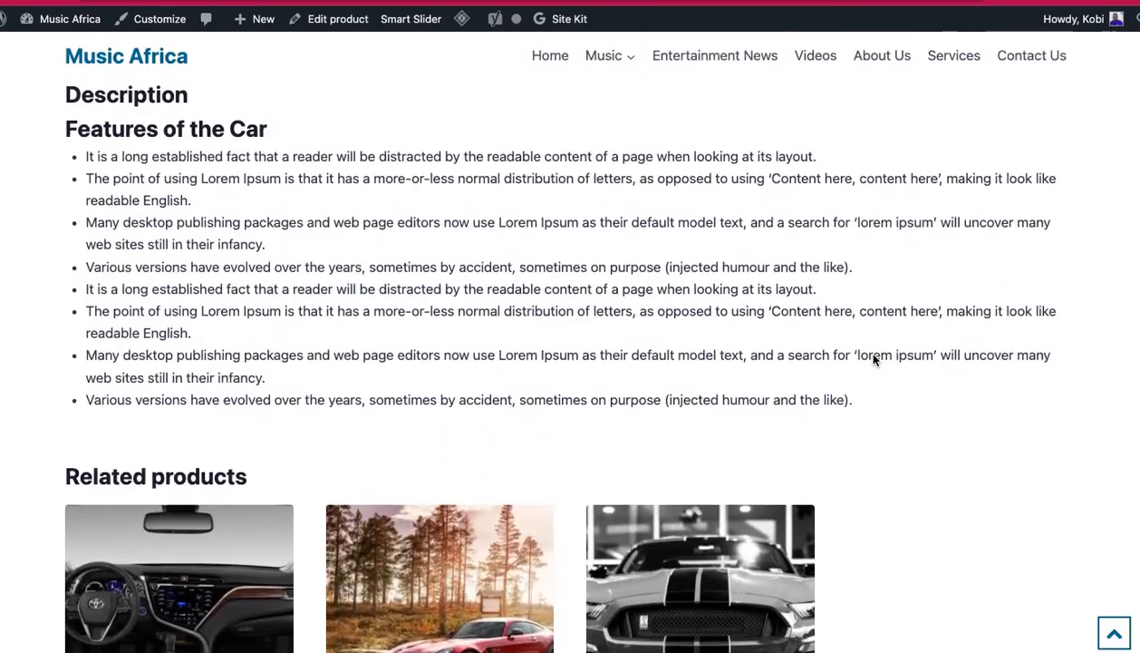
pyautogui.scroll(1, 874, 354)
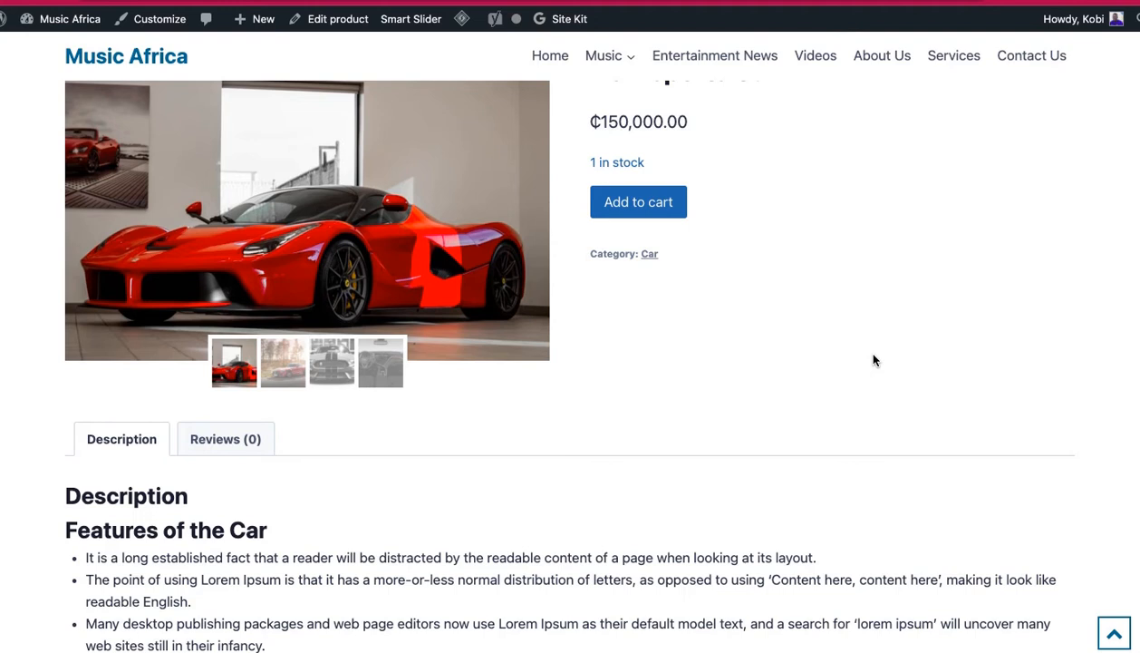
pyautogui.scroll(3, 873, 361)
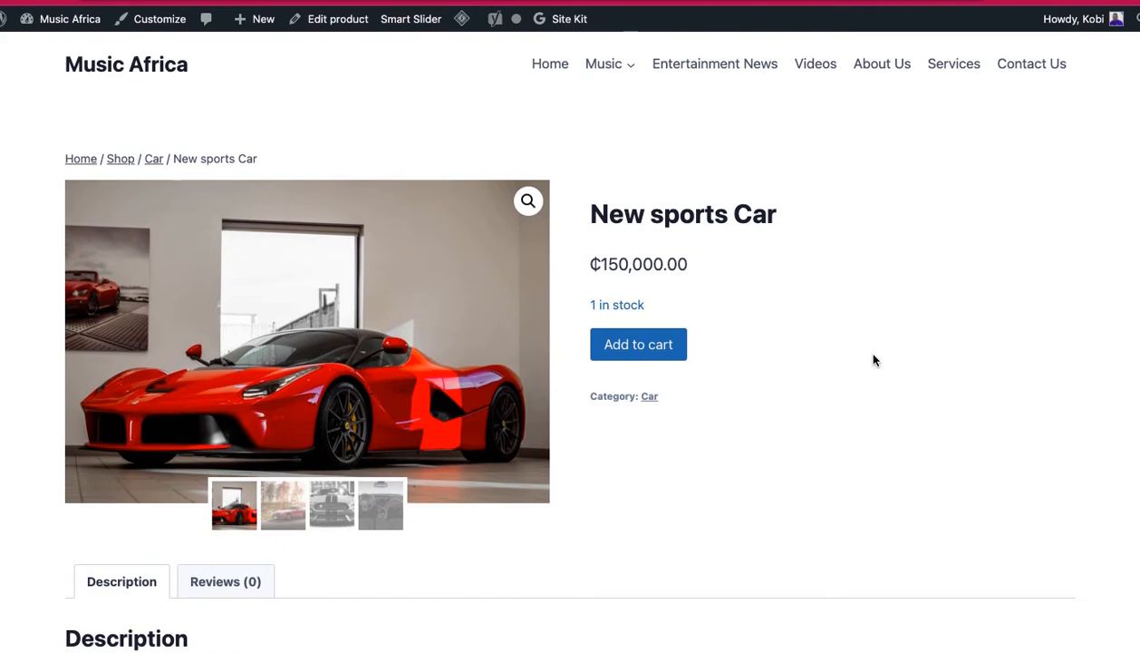
pyautogui.scroll(-6, 873, 361)
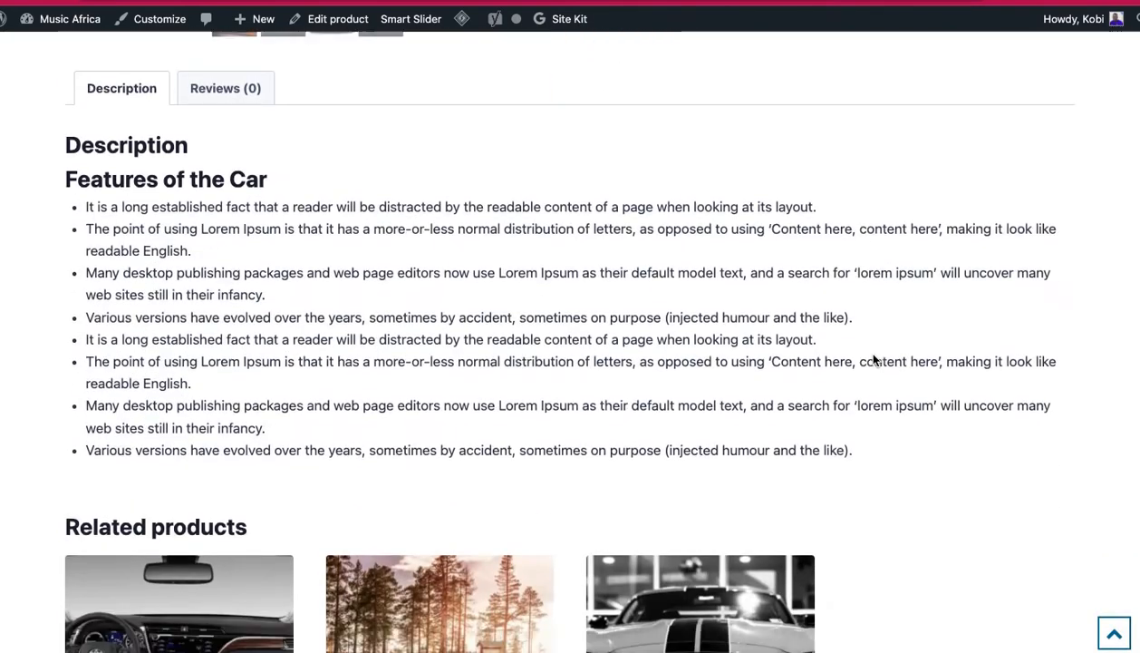
pyautogui.scroll(-3, 873, 361)
pyautogui.scroll(5, 873, 361)
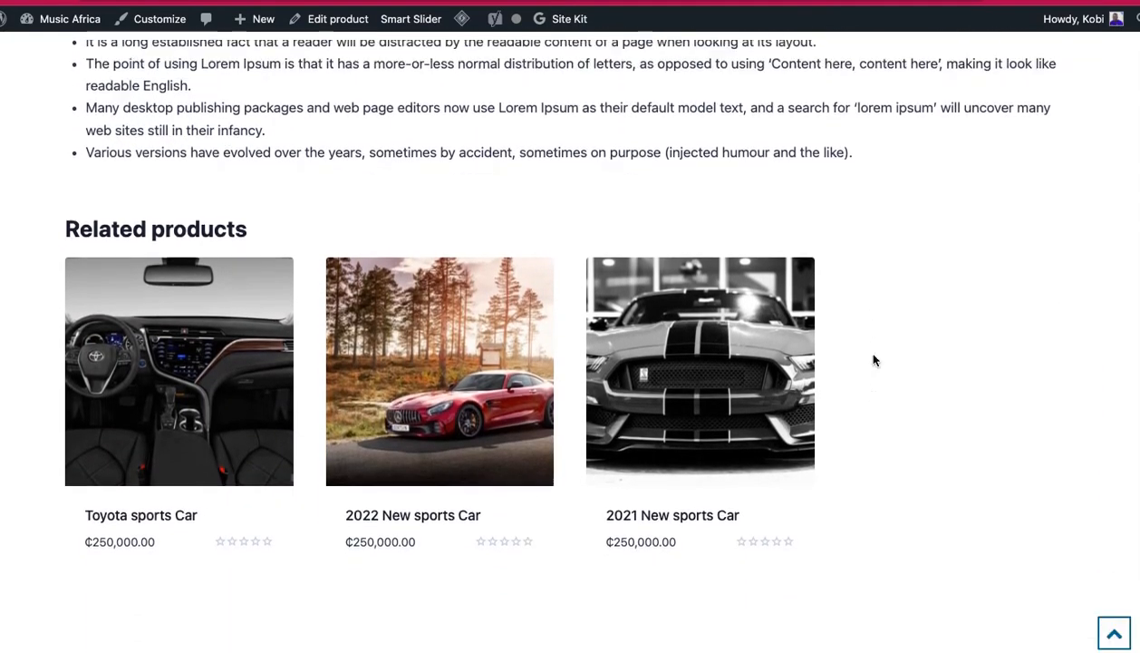
pyautogui.scroll(1, 873, 361)
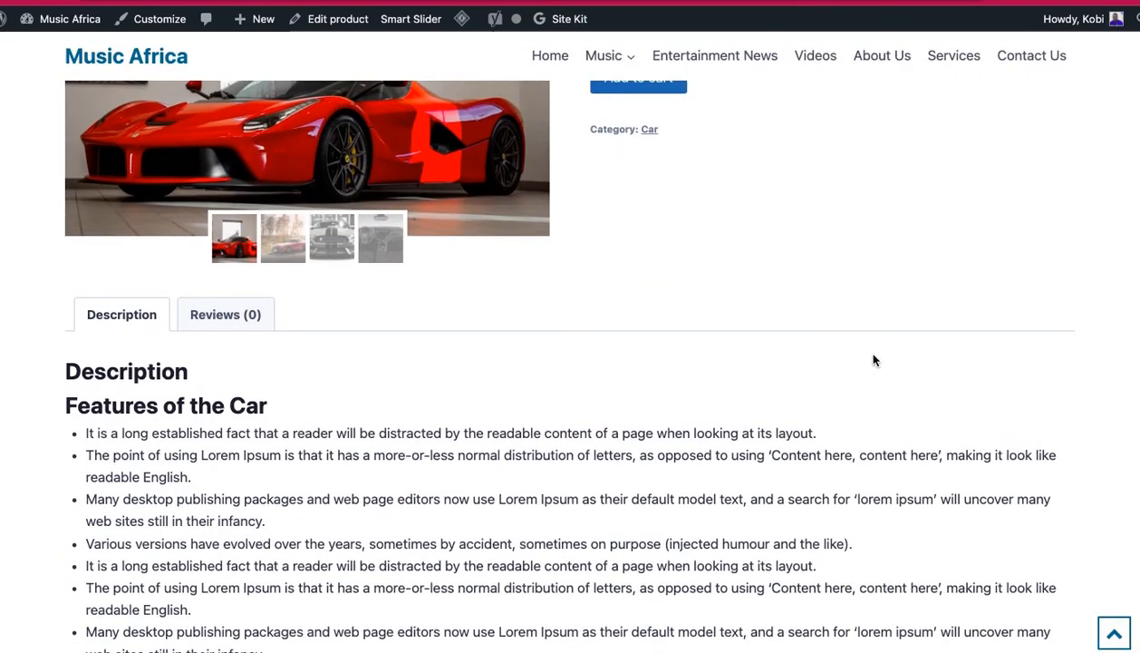
pyautogui.scroll(5, 873, 361)
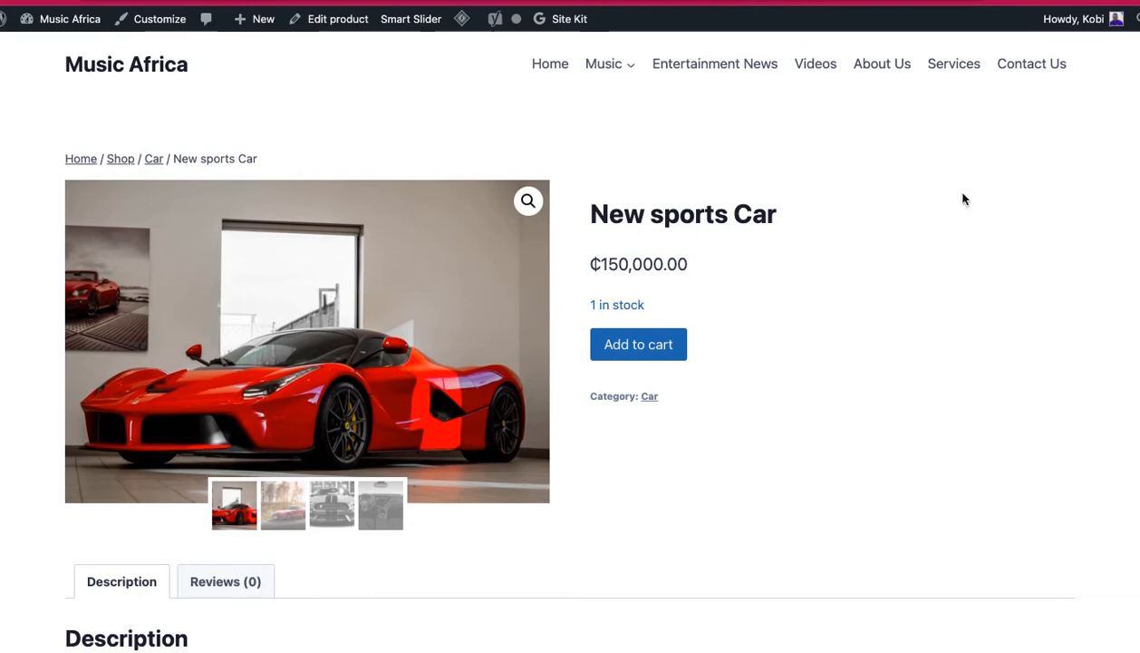
pyautogui.scroll(-2, 963, 200)
pyautogui.scroll(2, 963, 196)
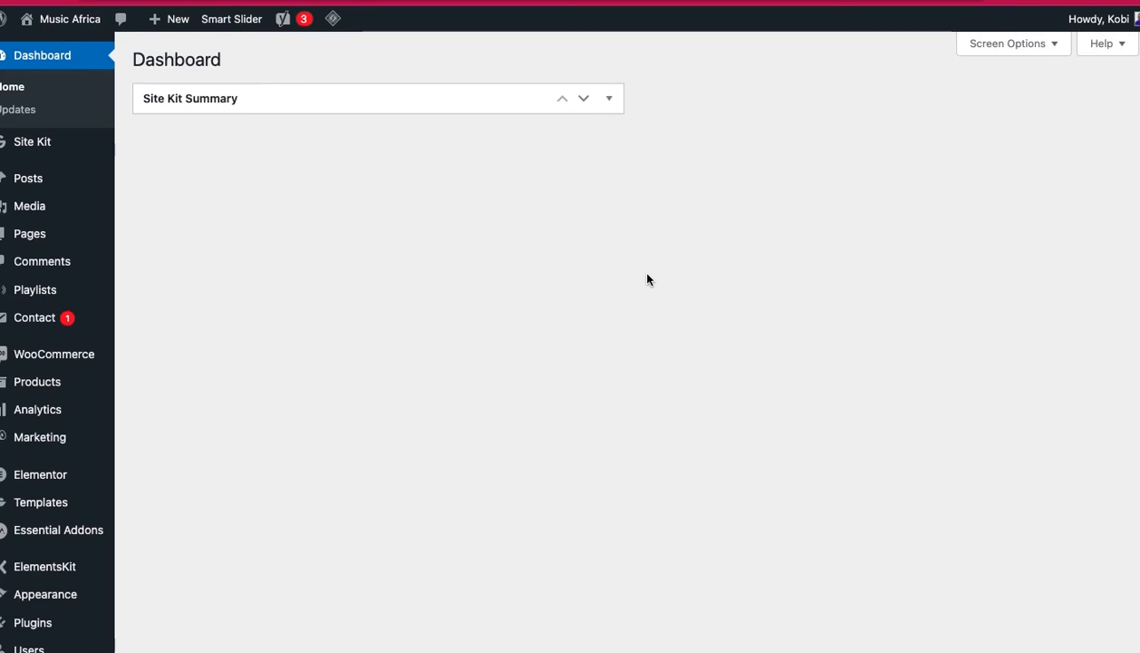
# Open the page for adding new plugins in the site's admin area
pyautogui.scroll(-3, 647, 279)
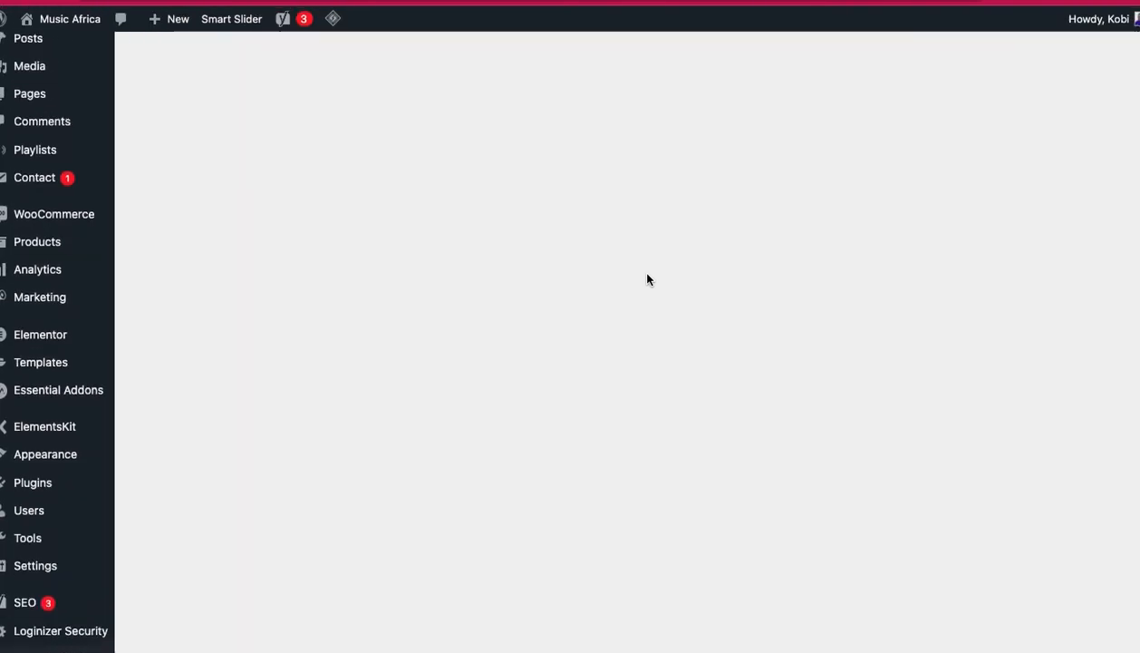
pyautogui.scroll(3, 648, 279)
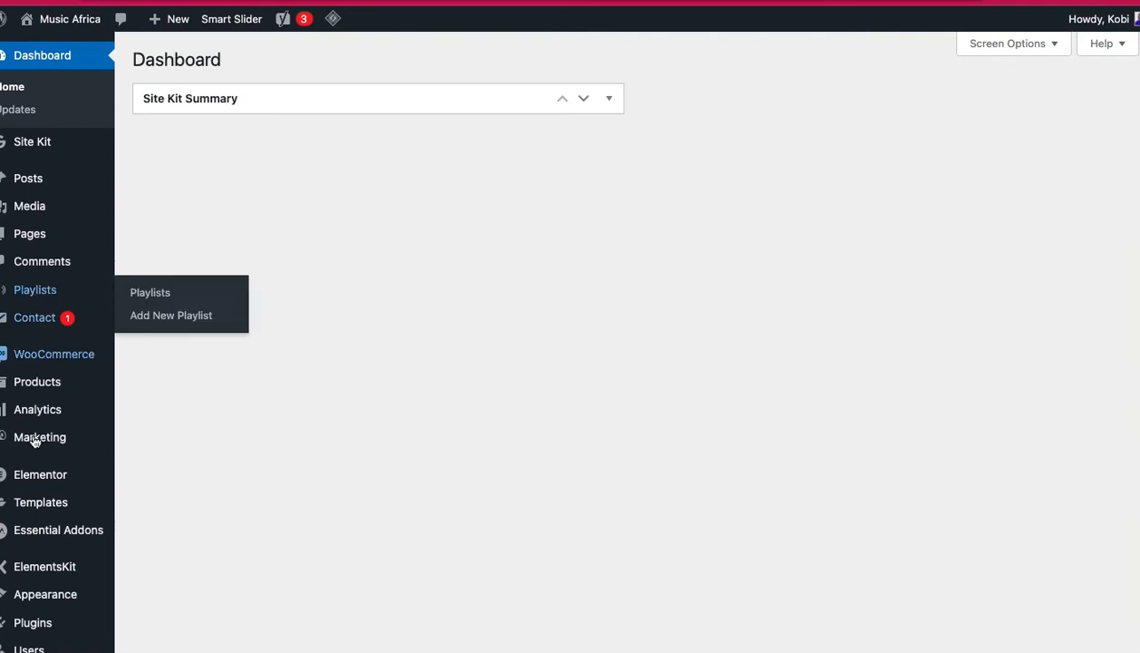
pyautogui.scroll(-5, 38, 549)
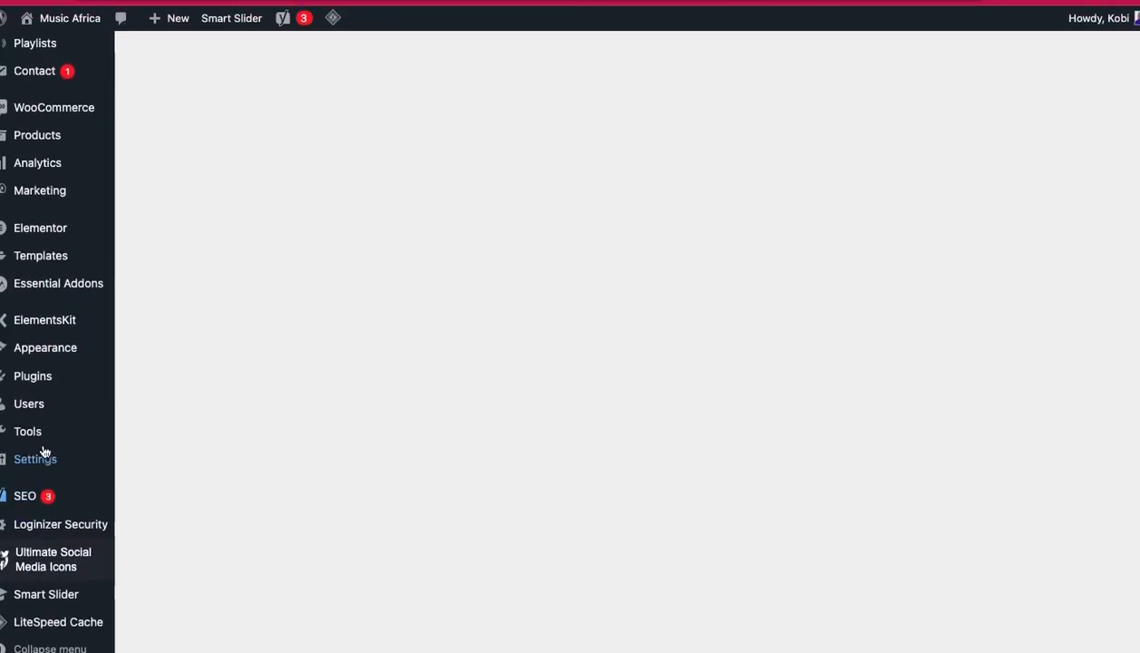
pyautogui.moveTo(53, 402)
pyautogui.moveTo(40, 377)
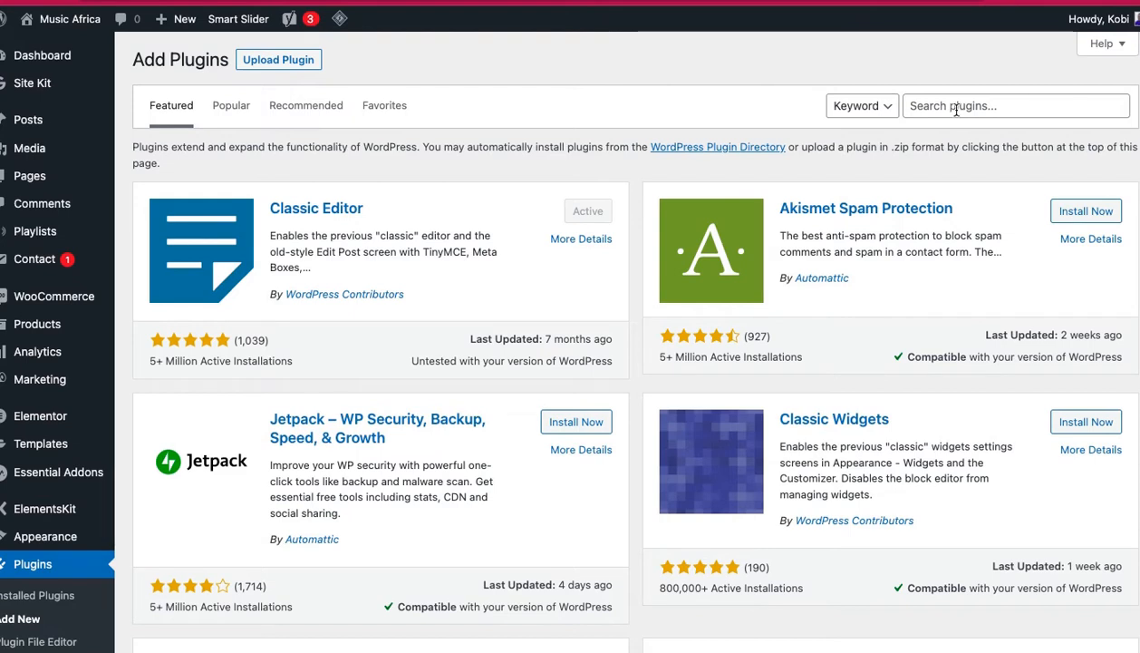
# Search the plugin directory for "woolentor" and install WooLentor – WooCommerce Elementor Addons + Builder
pyautogui.click(956, 107)
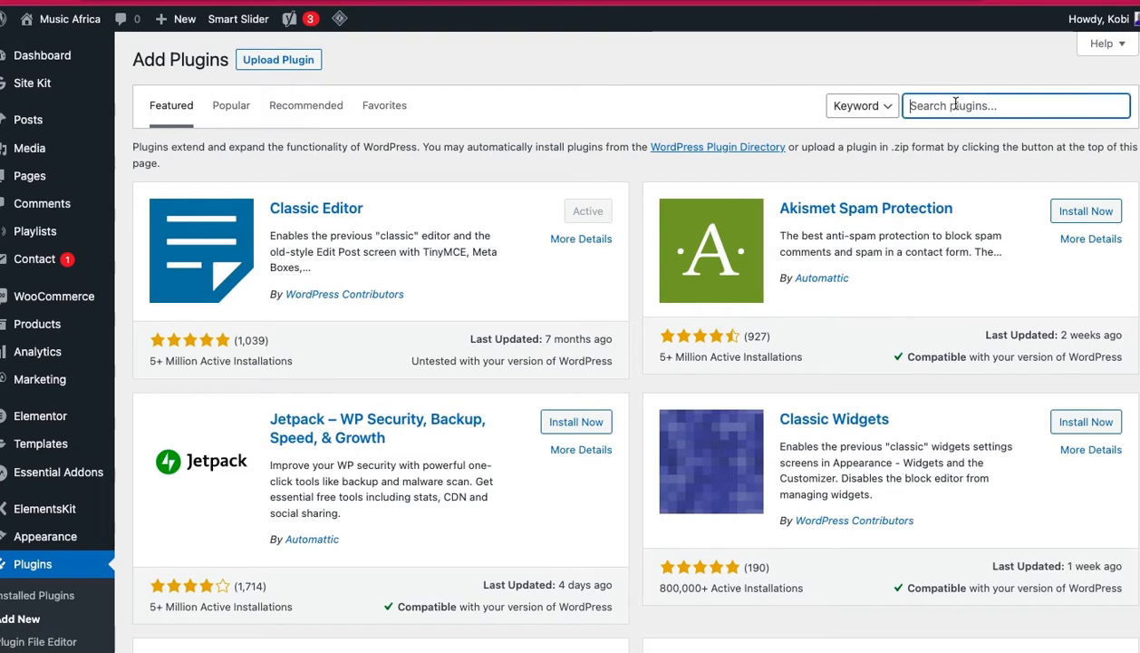
pyautogui.write('woolento')
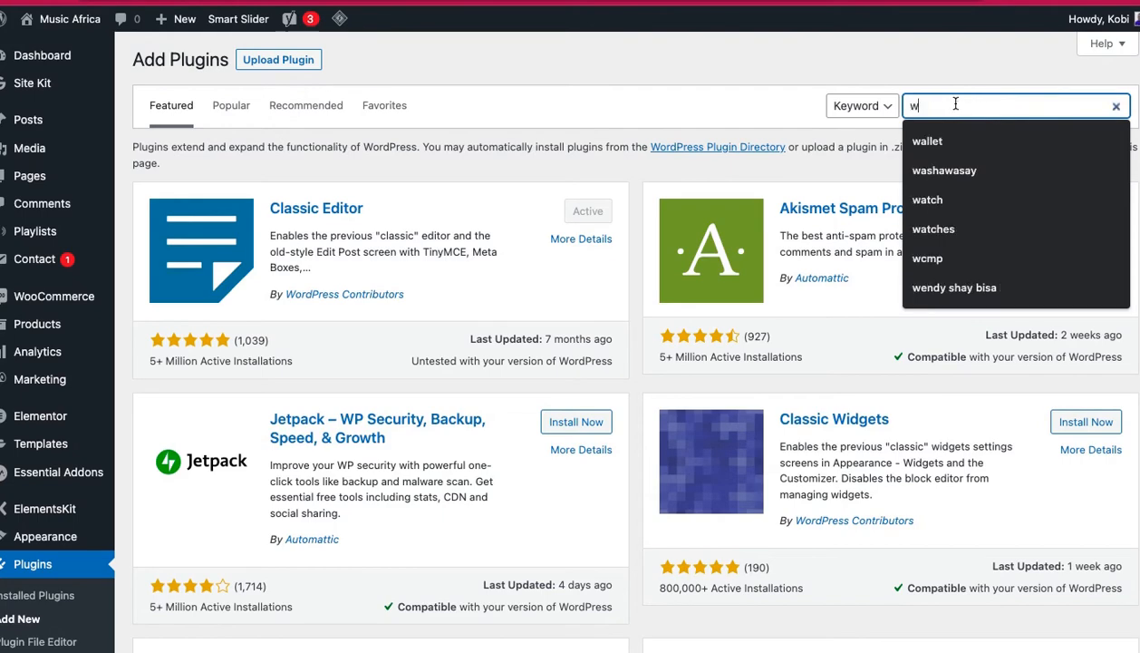
pyautogui.write('r')
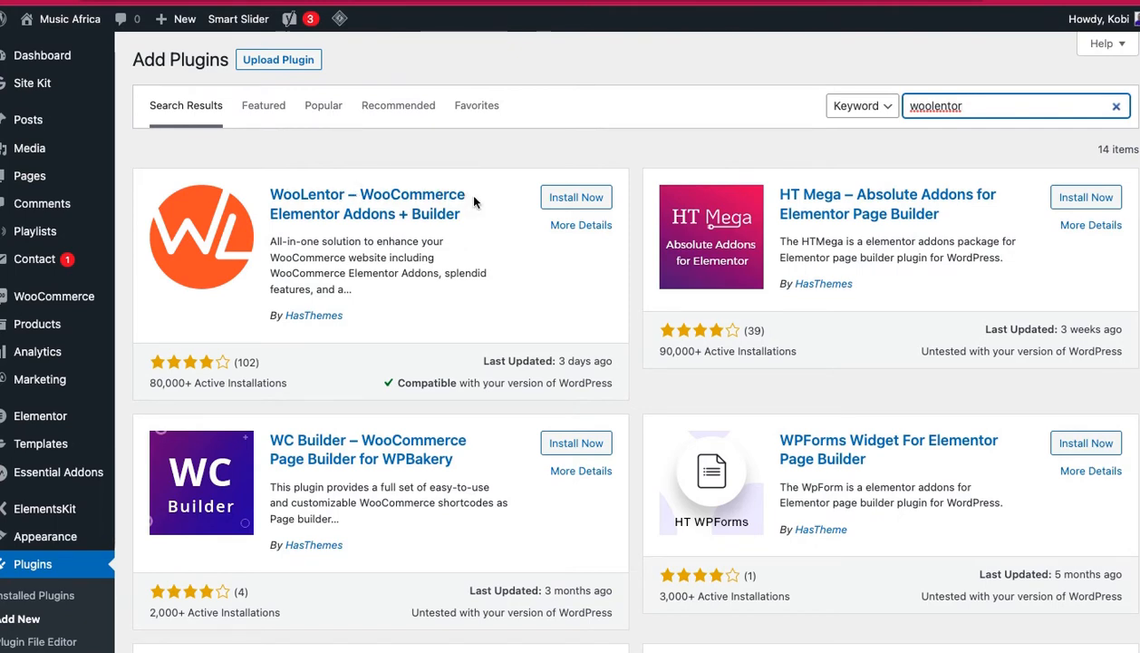
pyautogui.click(586, 199)
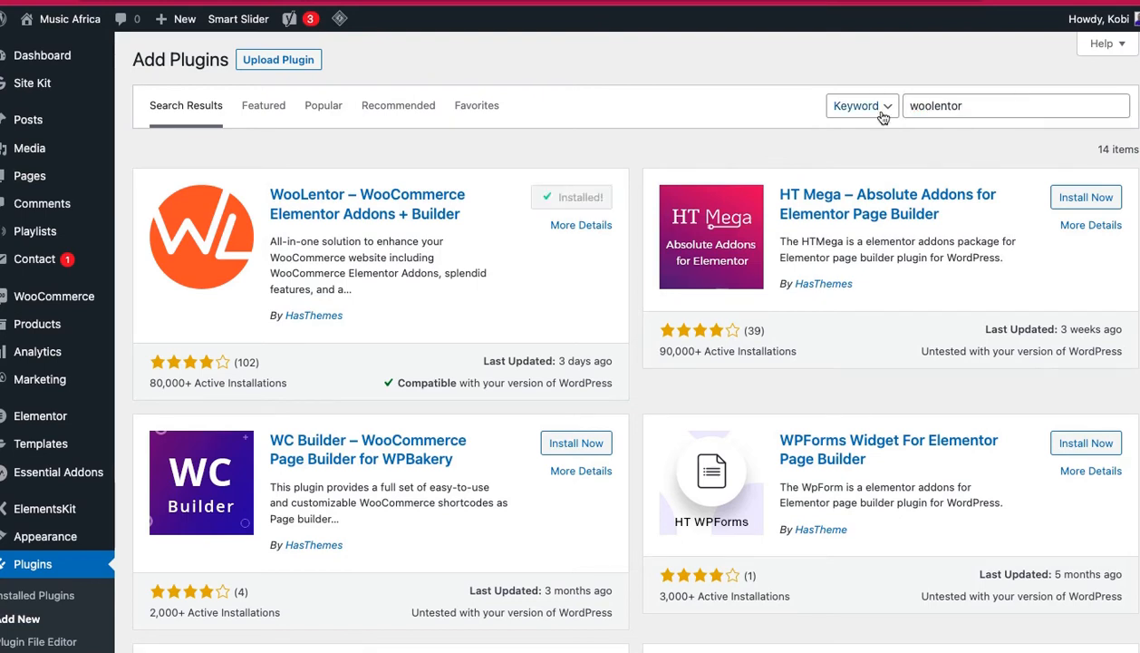
# Search the plugin directory for "cartflow" and install Funnel Builder by CartFlows
pyautogui.moveTo(964, 106); pyautogui.dragTo(907, 107)
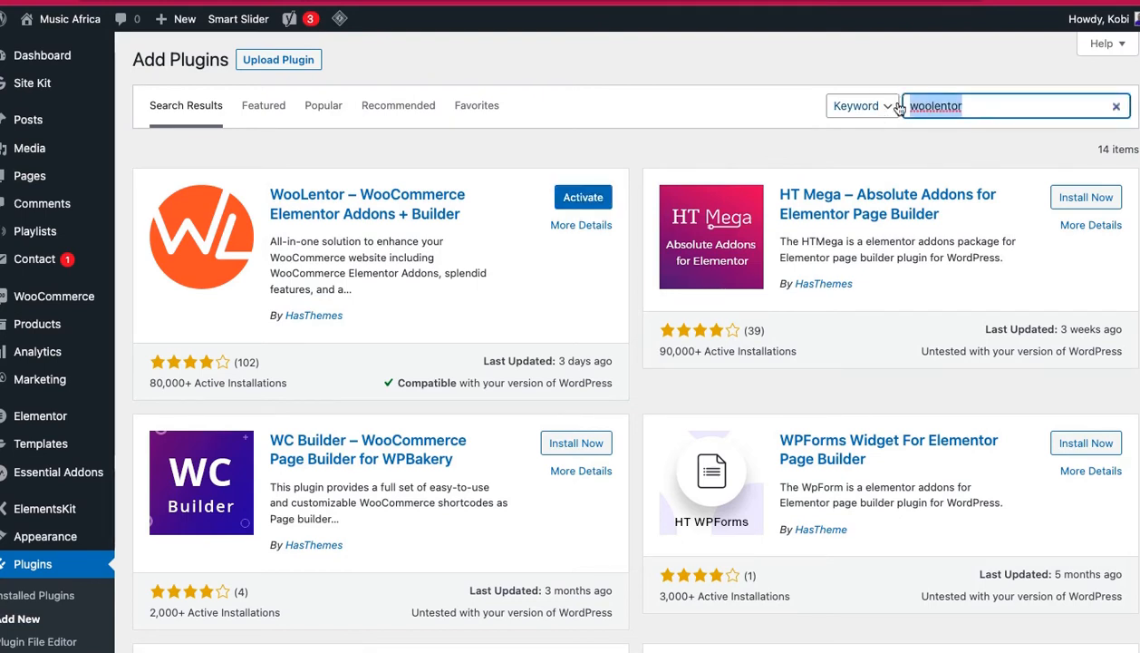
pyautogui.write('cartflow')
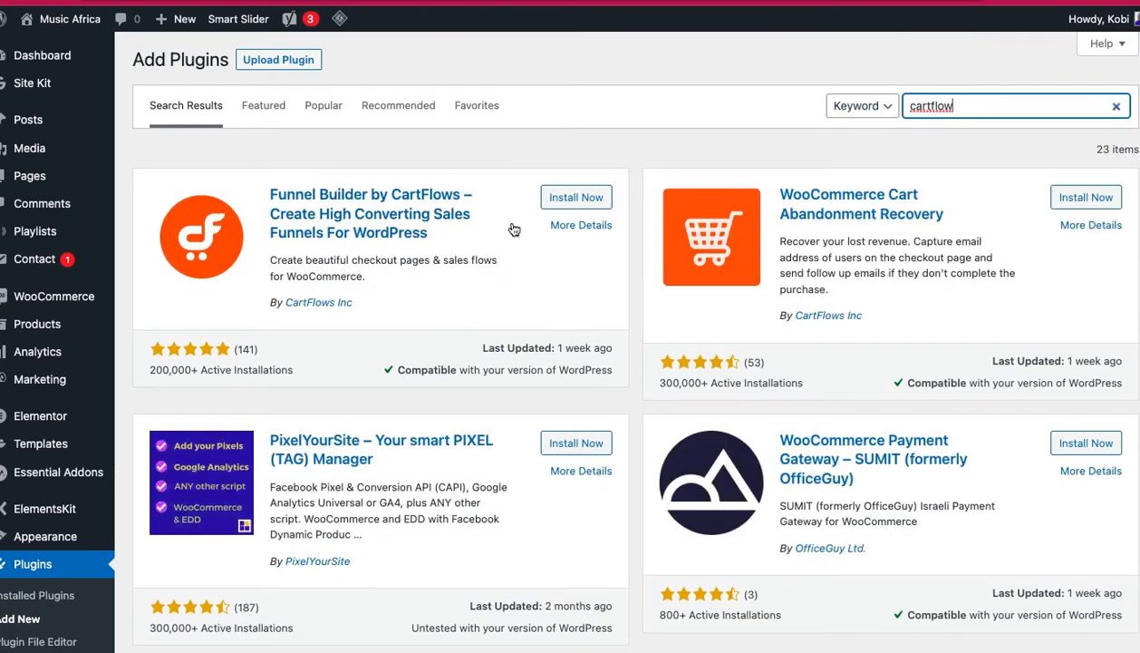
pyautogui.click(582, 201)
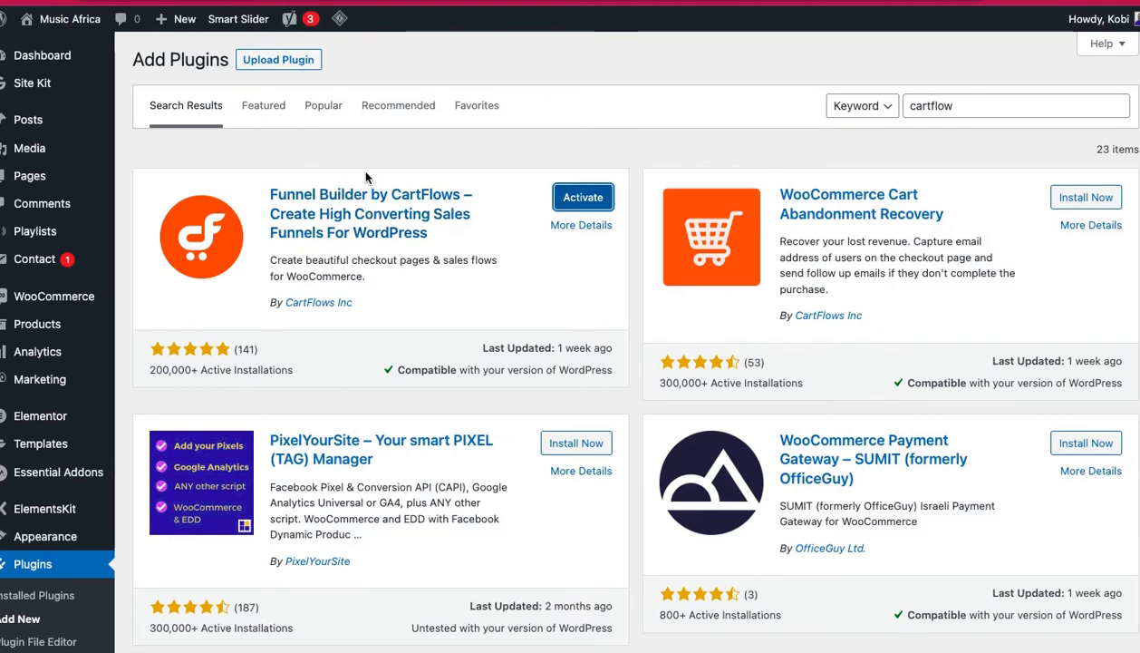
# Filter the installed plugins to the inactive ones and bulk-activate CartFlows and WooLentor together
pyautogui.scroll(-3, 45, 463)
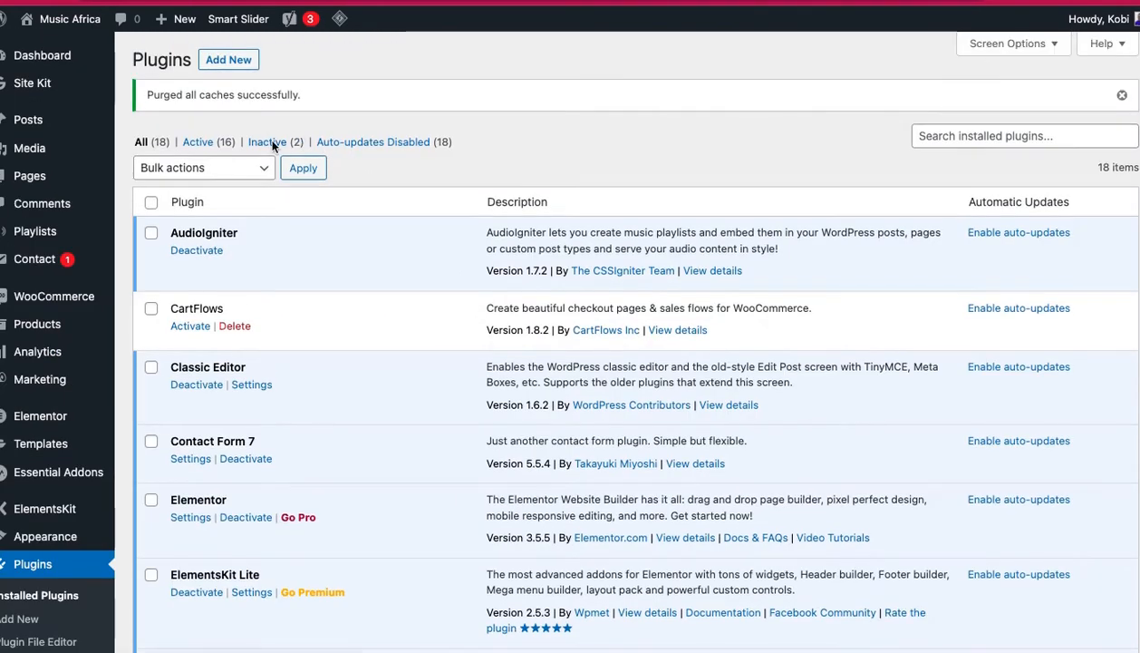
pyautogui.click(270, 143)
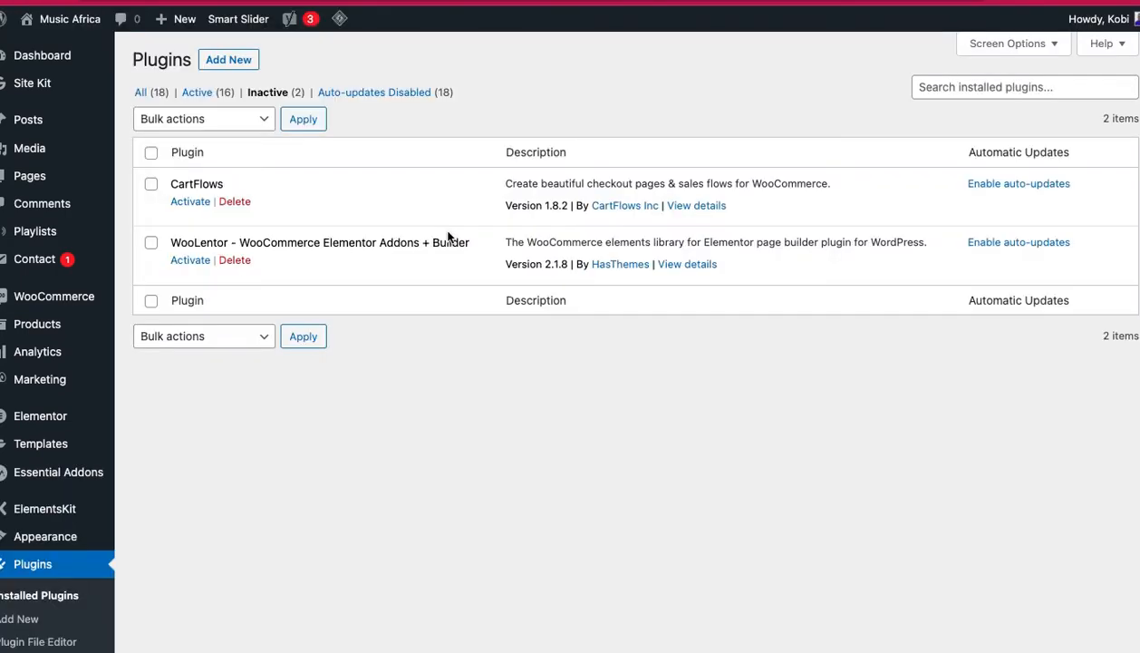
pyautogui.click(152, 153)
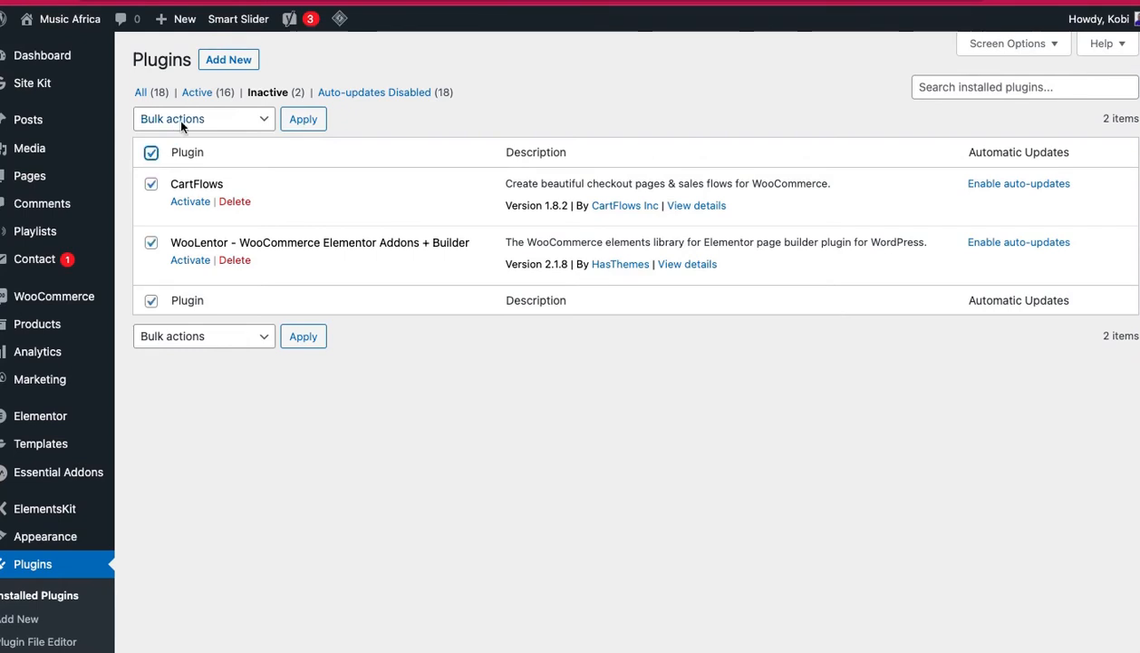
pyautogui.click(181, 120)
pyautogui.click(205, 139)
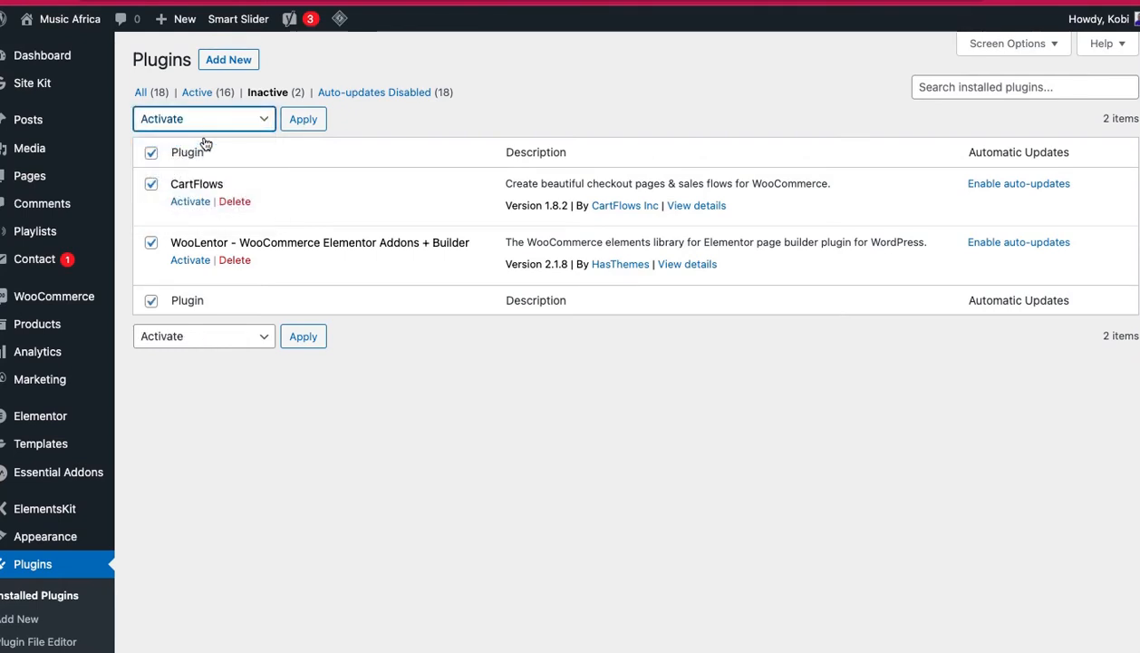
pyautogui.click(308, 121)
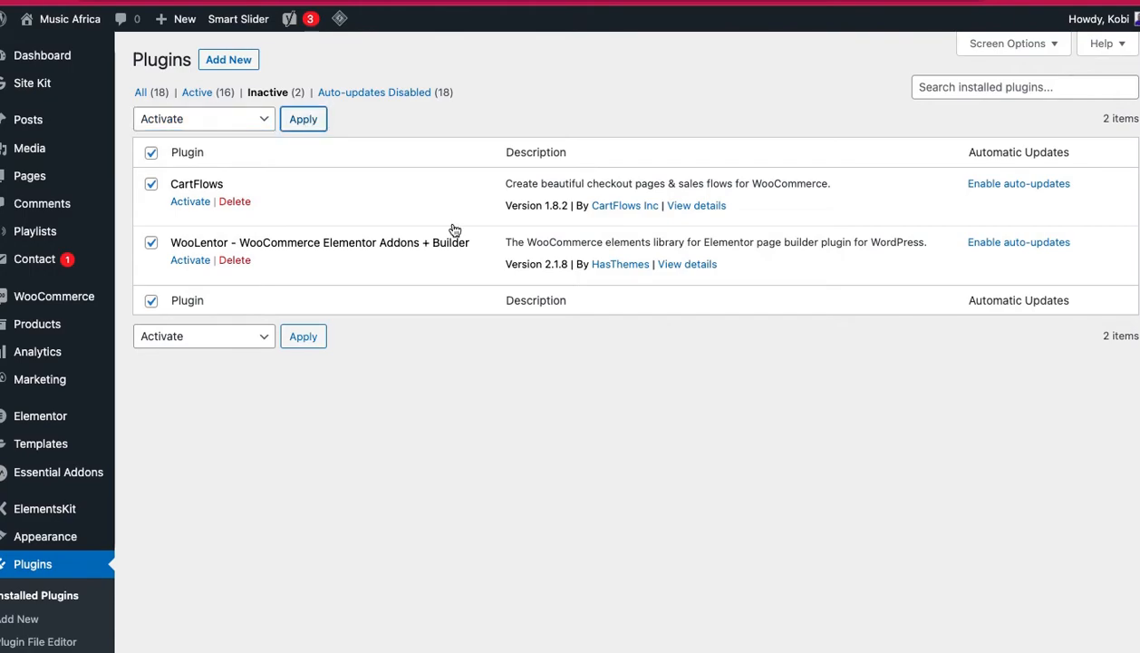
pyautogui.scroll(-2, 453, 229)
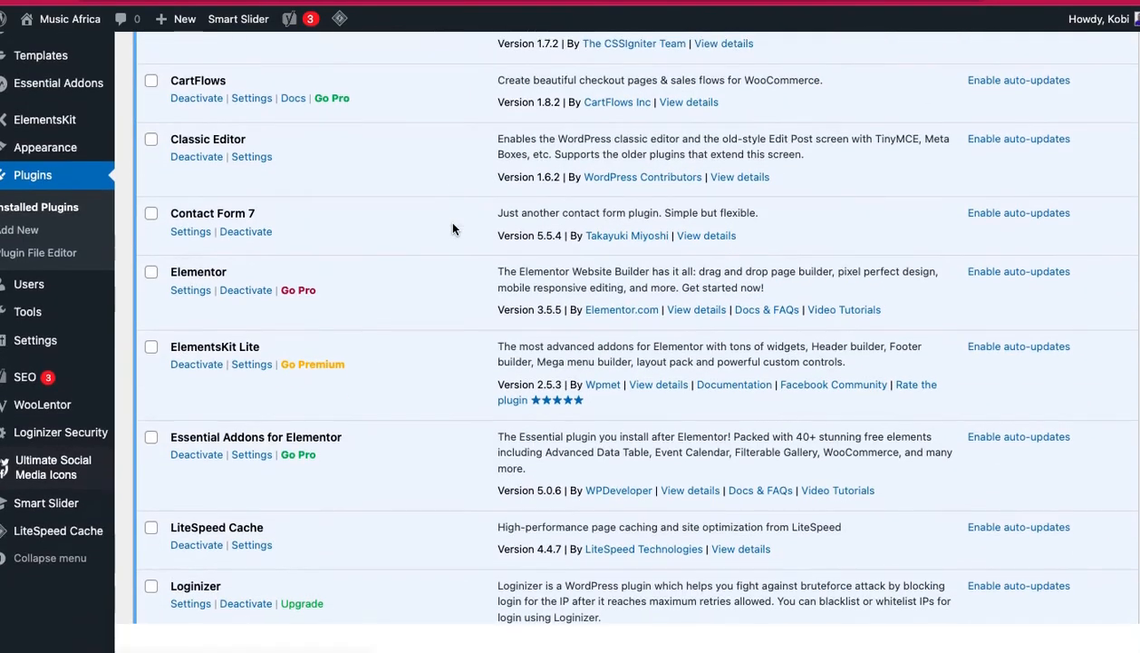
pyautogui.scroll(6, 453, 228)
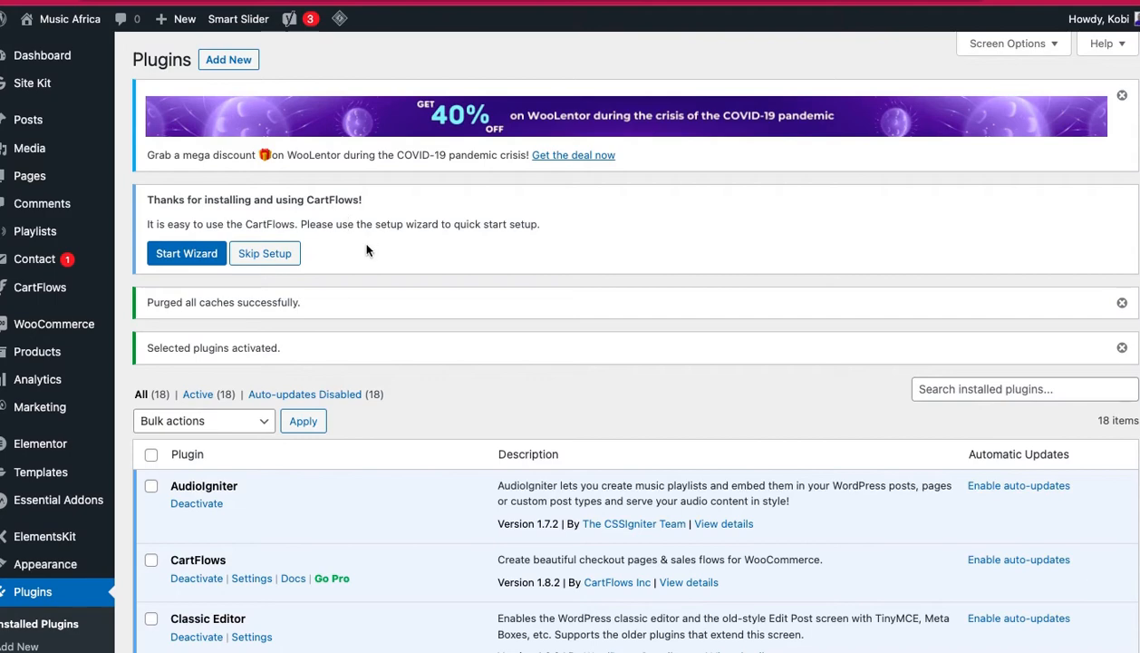
# Run the CartFlows setup wizard with Elementor as the page builder, accept installing WooCommerce and WooCommerce Cart Abandonment Recovery, and finish on the Flows page
pyautogui.click(197, 259)
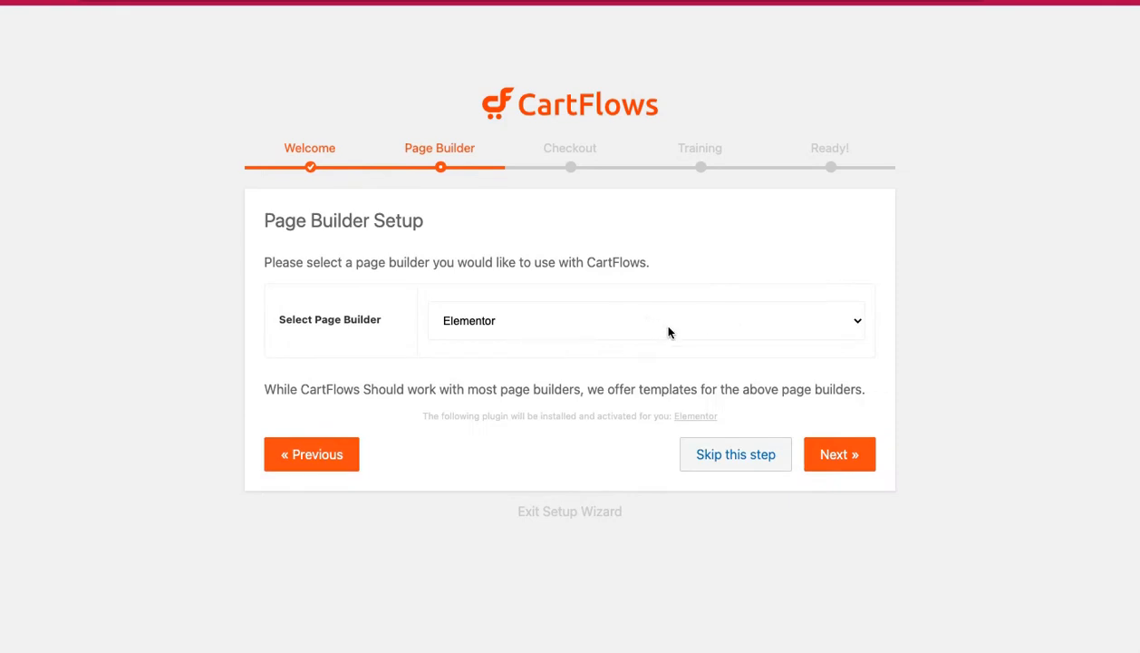
pyautogui.click(842, 458)
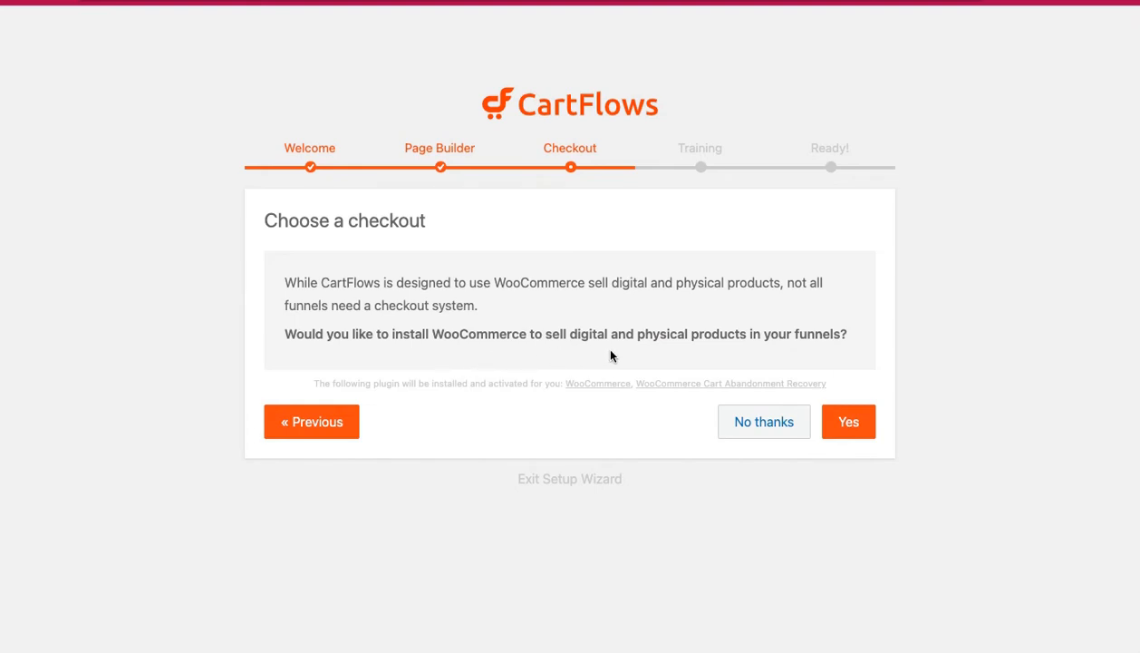
pyautogui.click(842, 416)
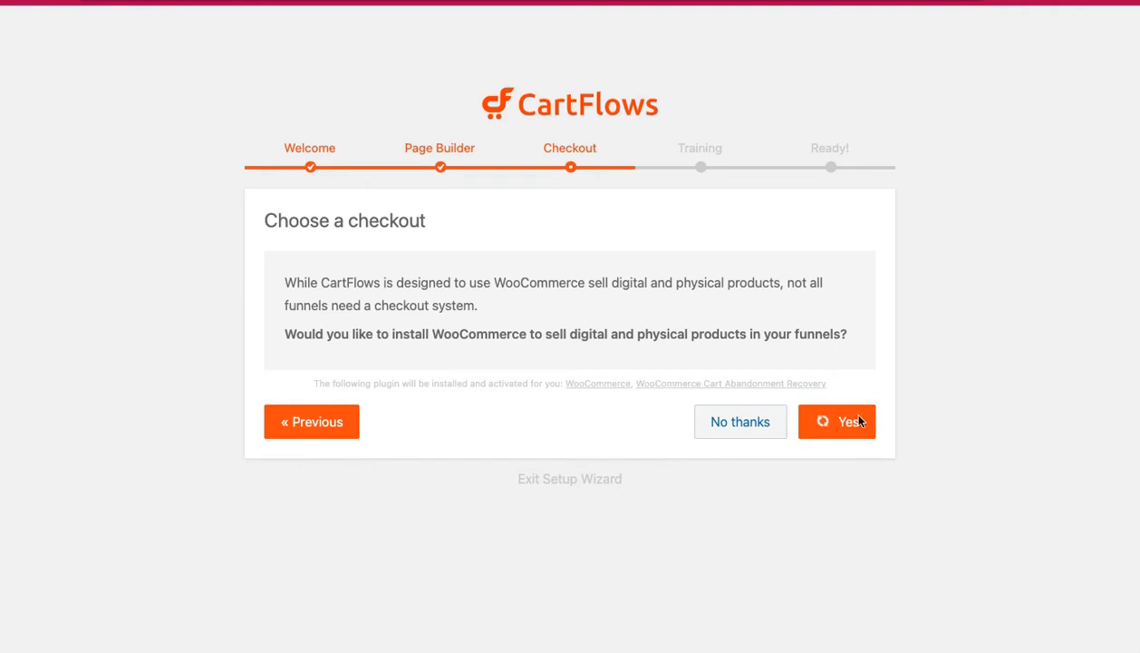
pyautogui.click(744, 451)
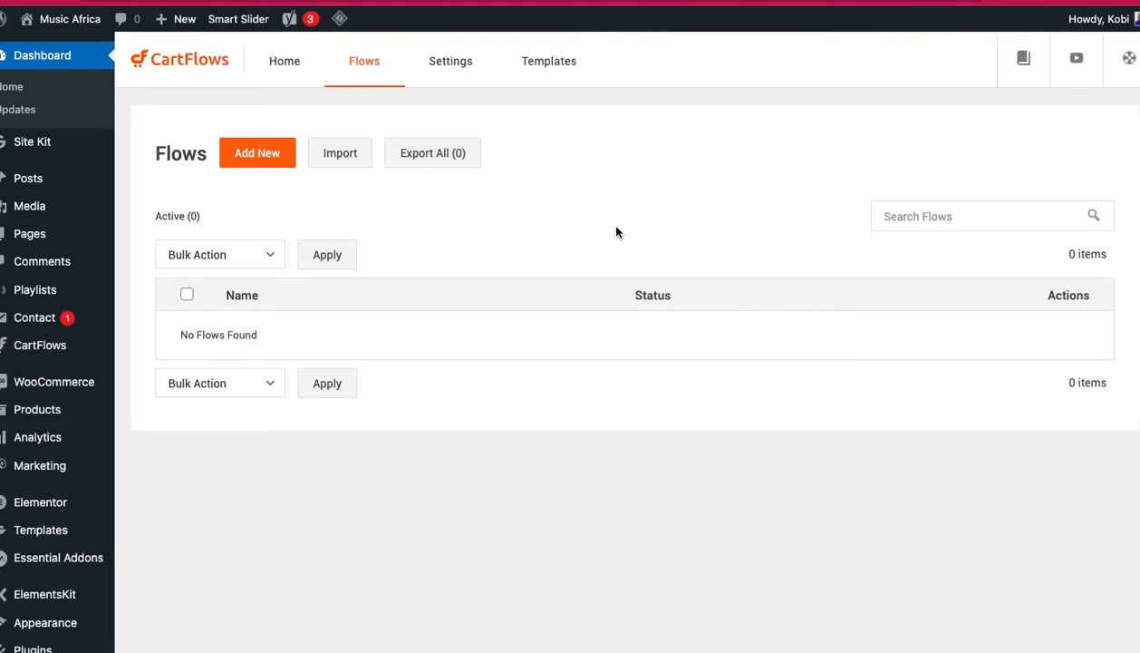
# Browse the CartFlows flow templates and open all steps of the Inline Checkout template
pyautogui.click(343, 155)
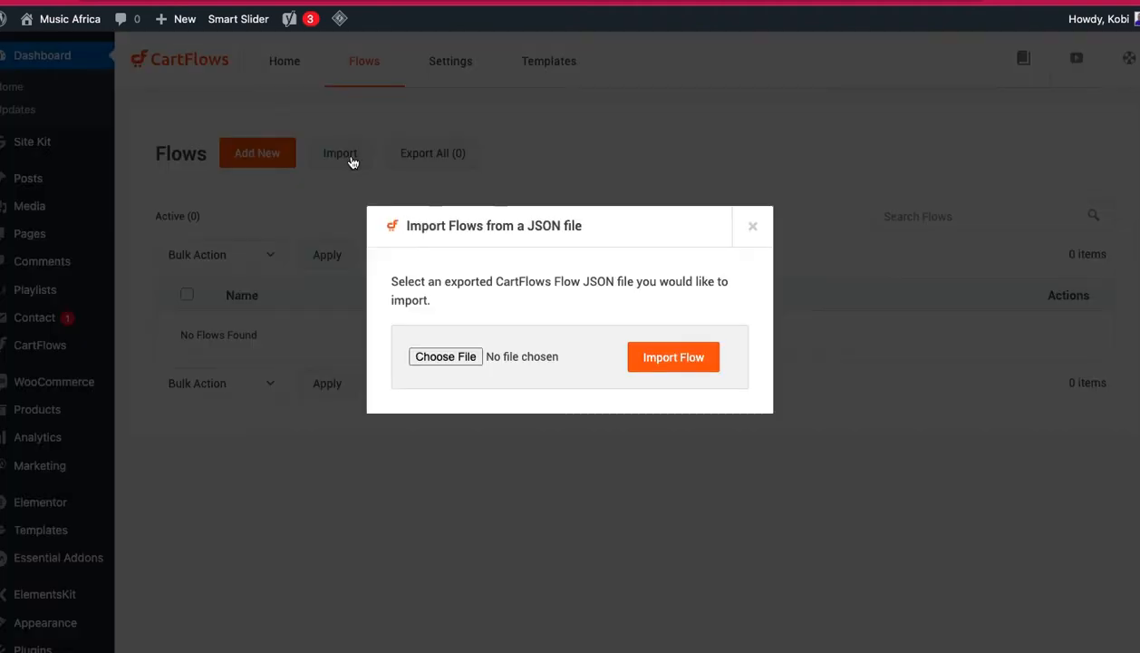
pyautogui.click(754, 226)
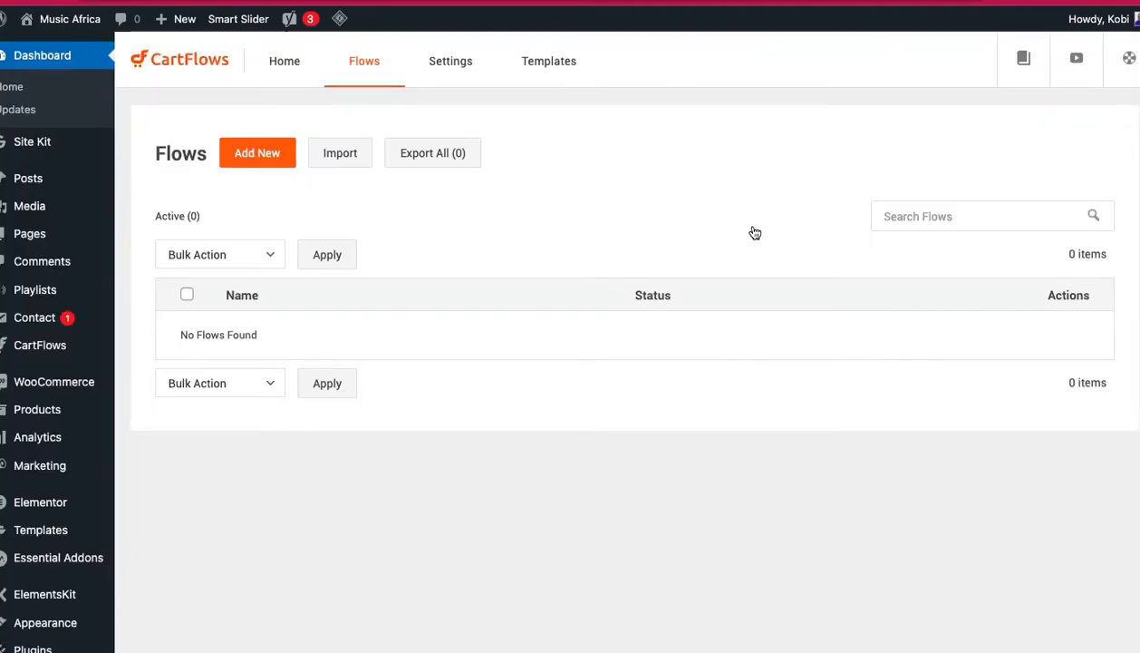
pyautogui.click(566, 60)
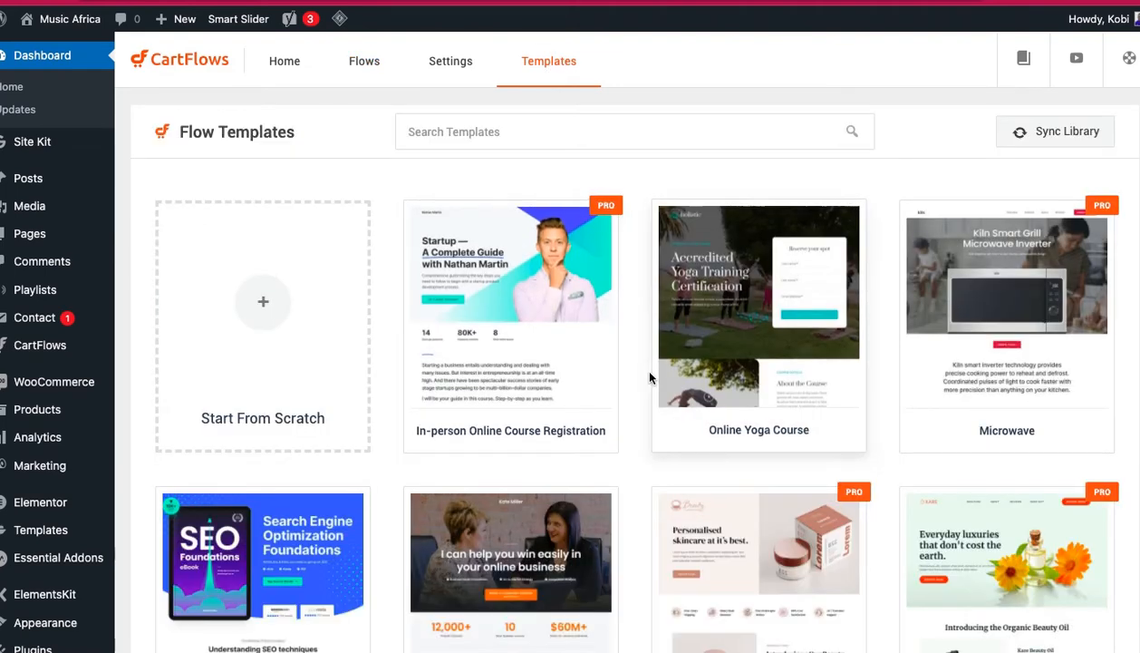
pyautogui.scroll(-6, 649, 377)
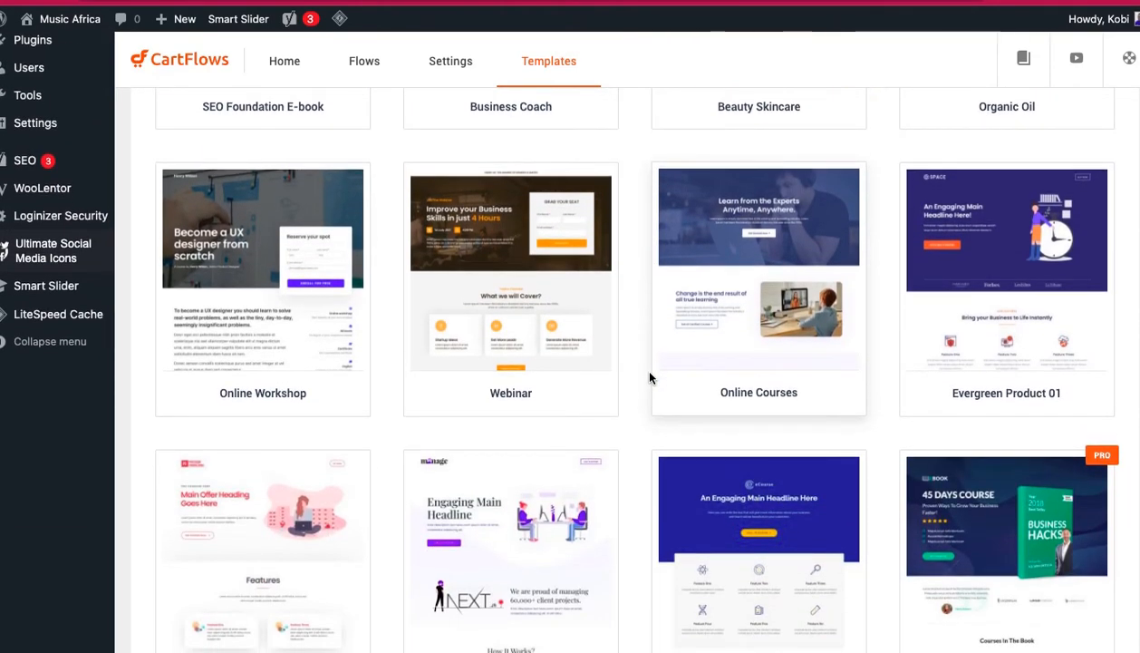
pyautogui.scroll(-2, 649, 377)
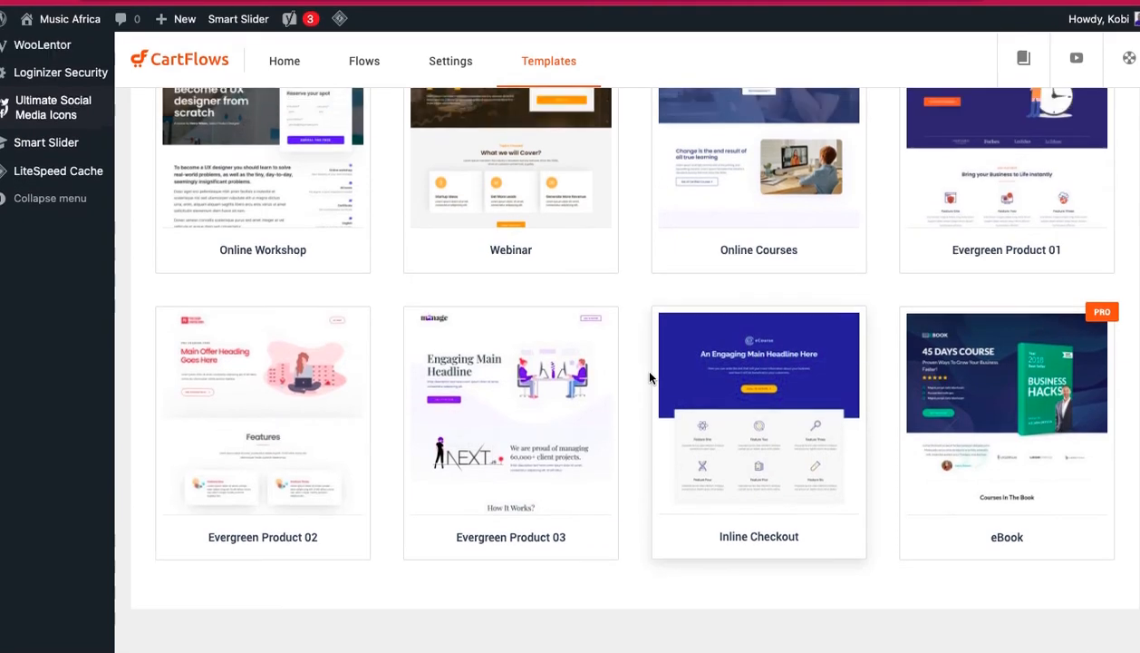
pyautogui.moveTo(662, 363)
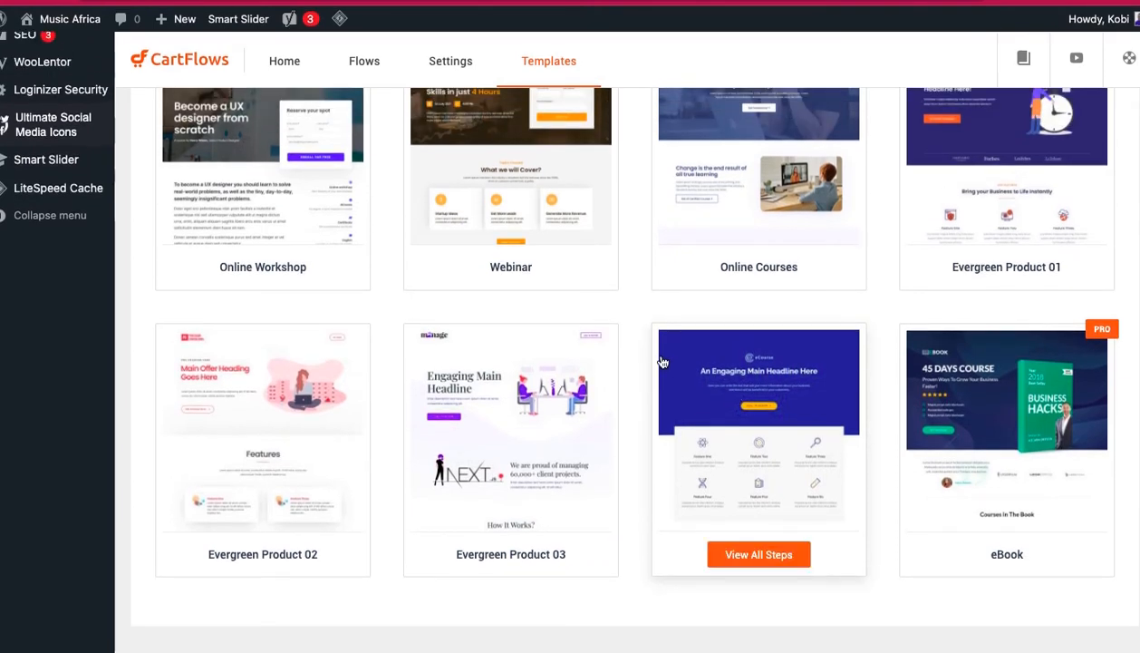
pyautogui.moveTo(741, 559)
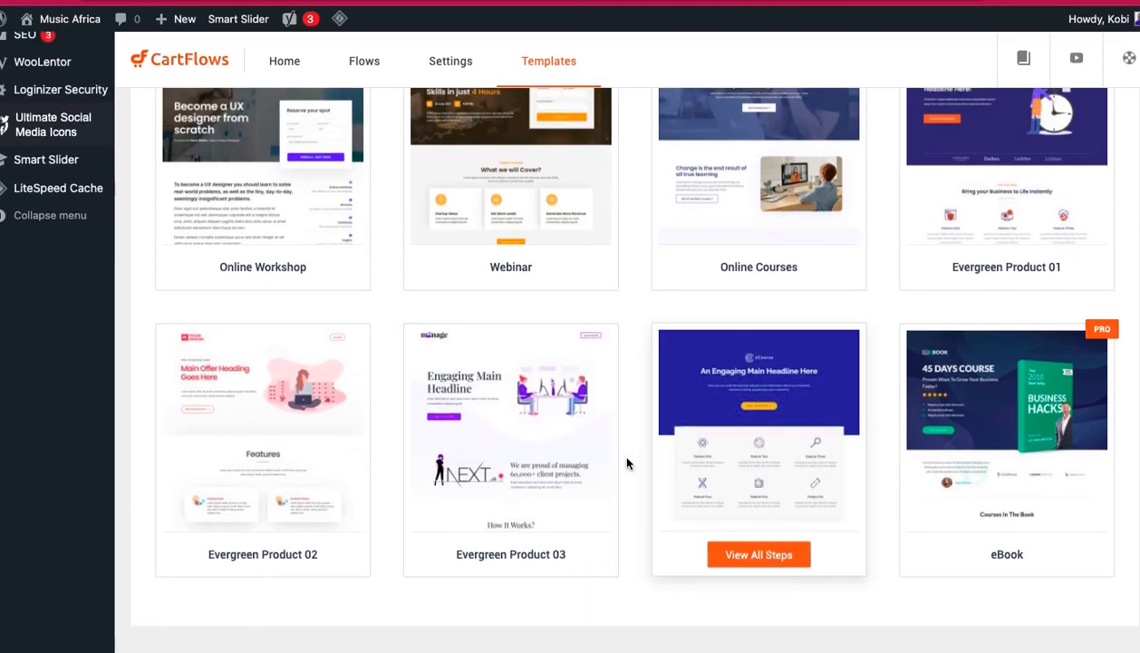
pyautogui.click(741, 556)
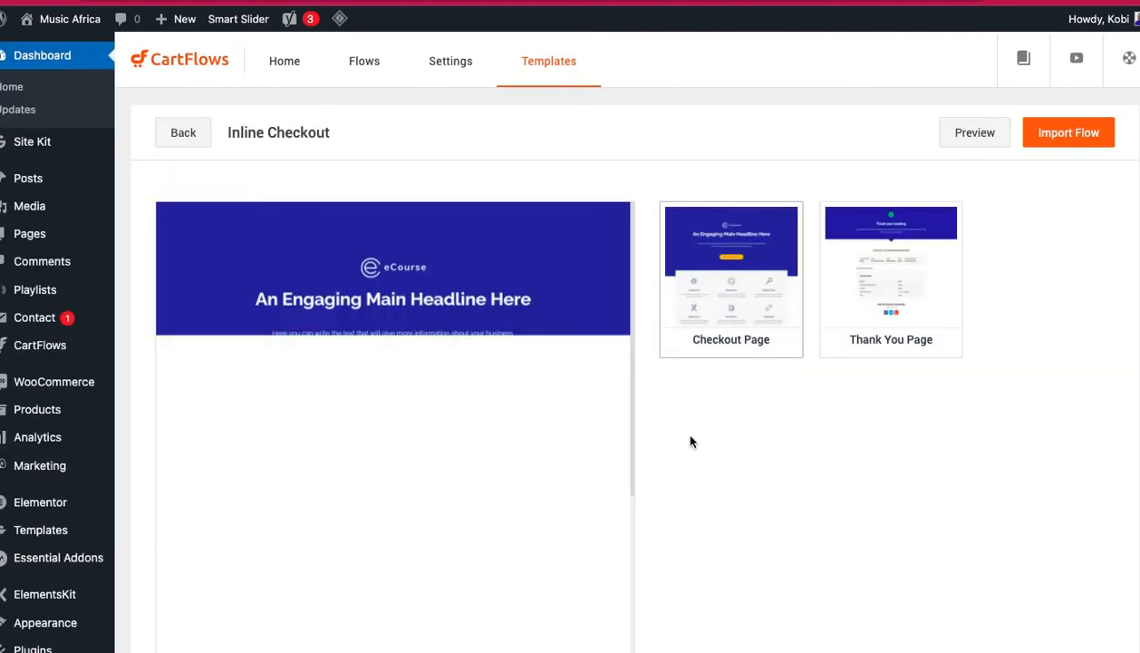
# Look over the Inline Checkout template's checkout page and import the flow under the name "my flow"
pyautogui.scroll(-2, 690, 441)
pyautogui.scroll(-1, 690, 441)
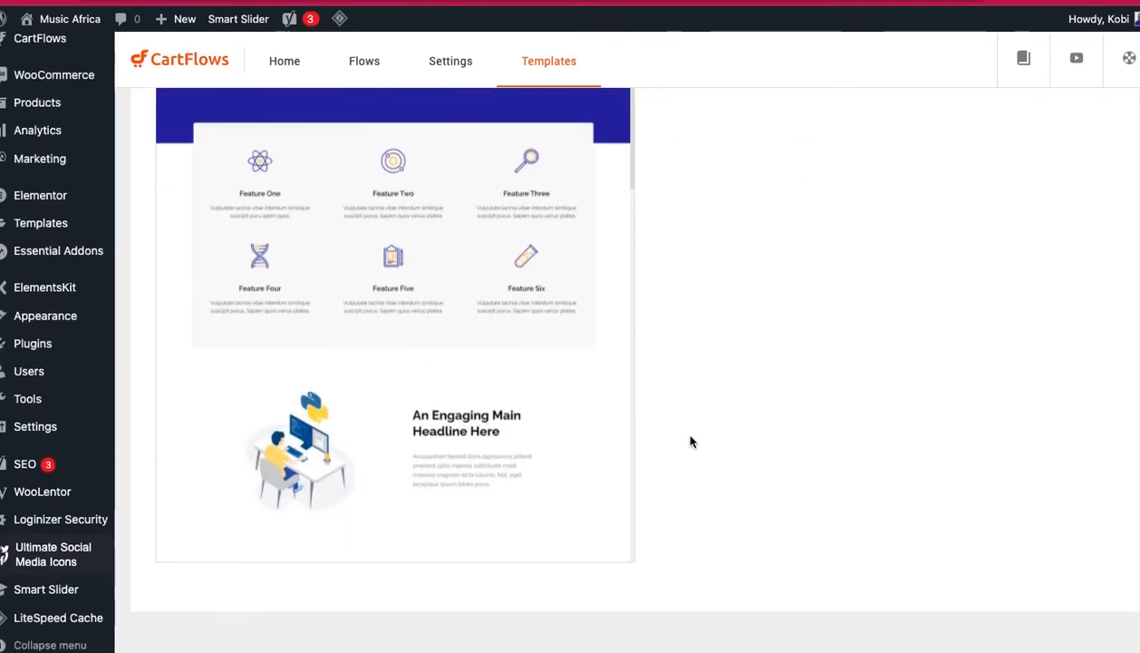
pyautogui.scroll(4, 691, 441)
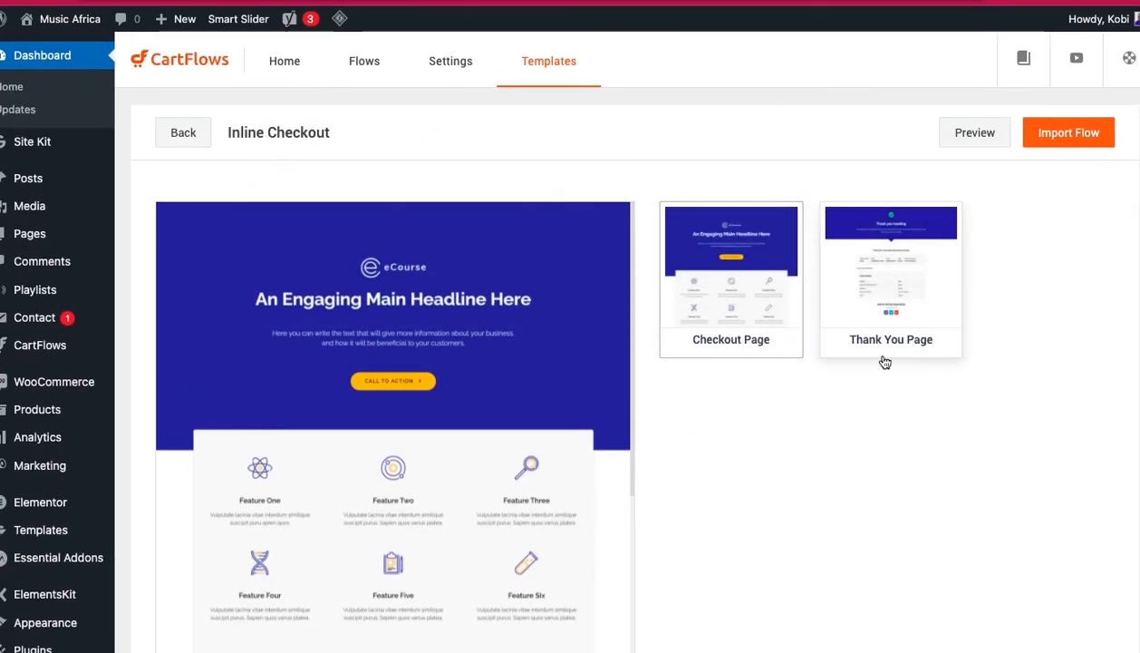
pyautogui.click(1053, 132)
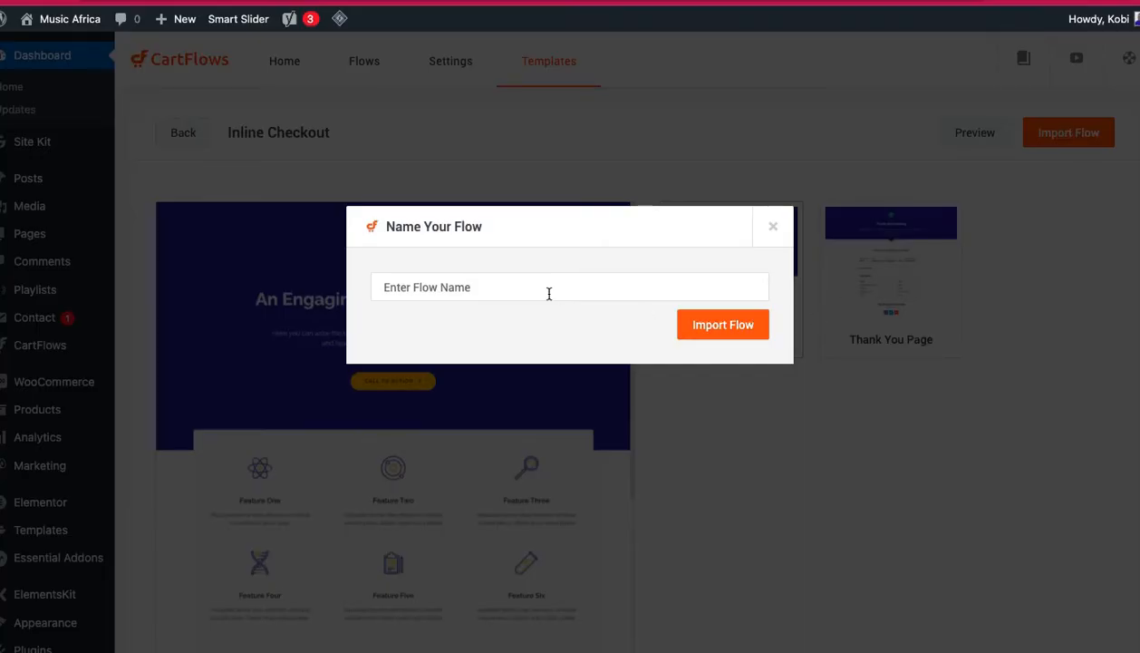
pyautogui.click(490, 286)
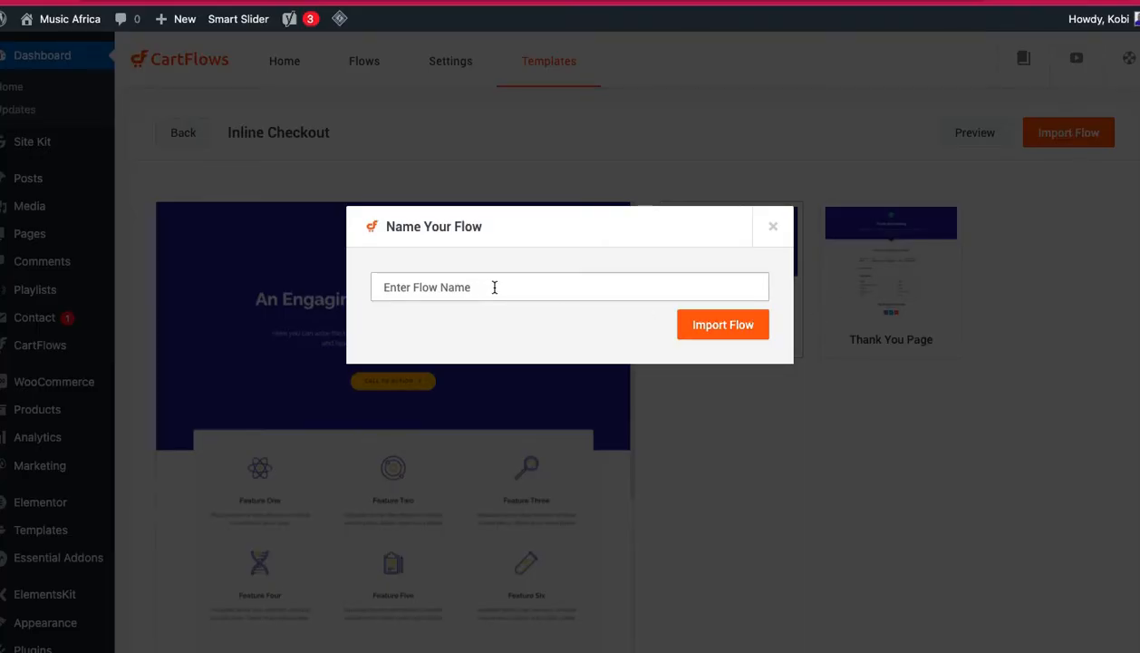
pyautogui.write('m')
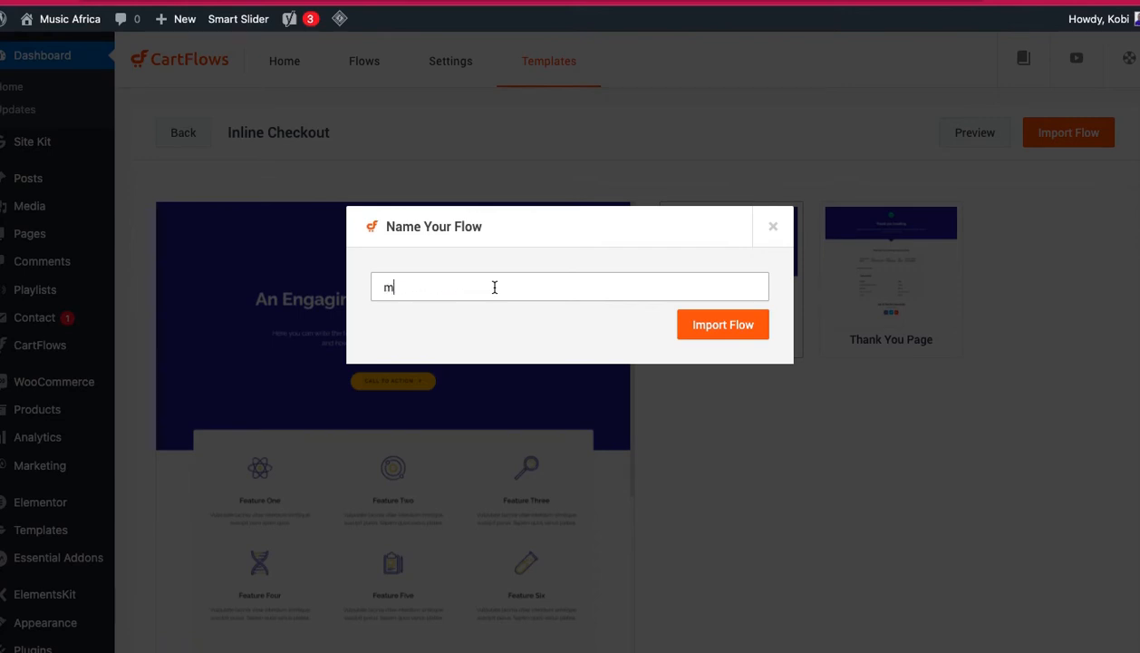
pyautogui.write('y flow')
pyautogui.click(650, 335)
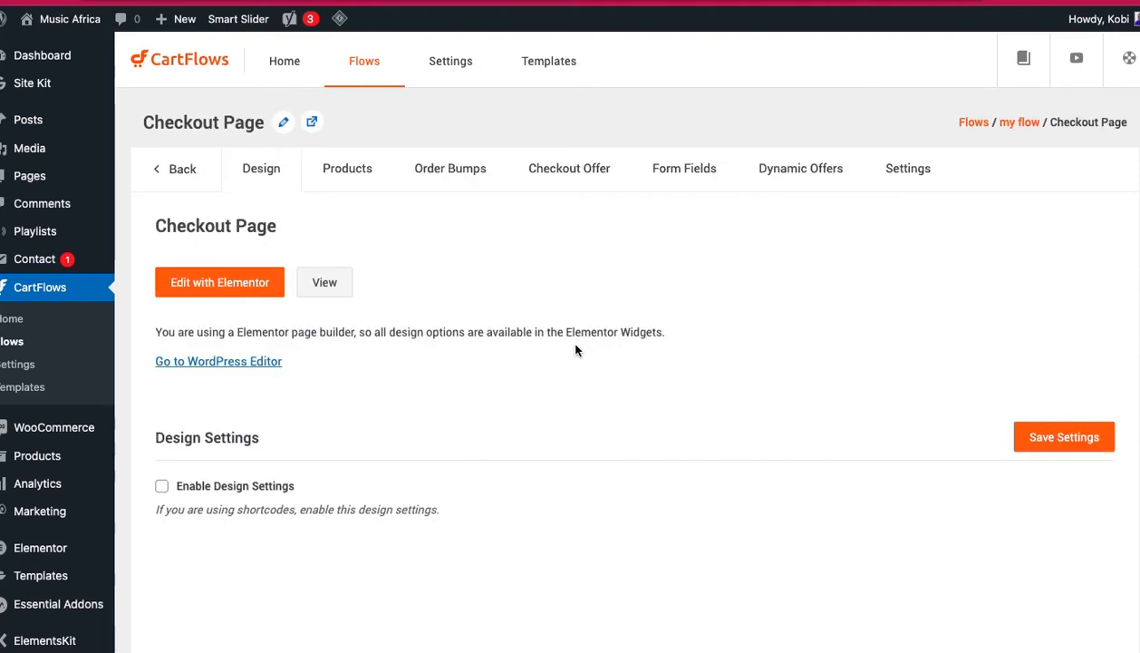
# Open the flow's Checkout Page in Elementor, review its sections, and open the Checkout Form widget below the testimonials for editing
pyautogui.click(227, 285)
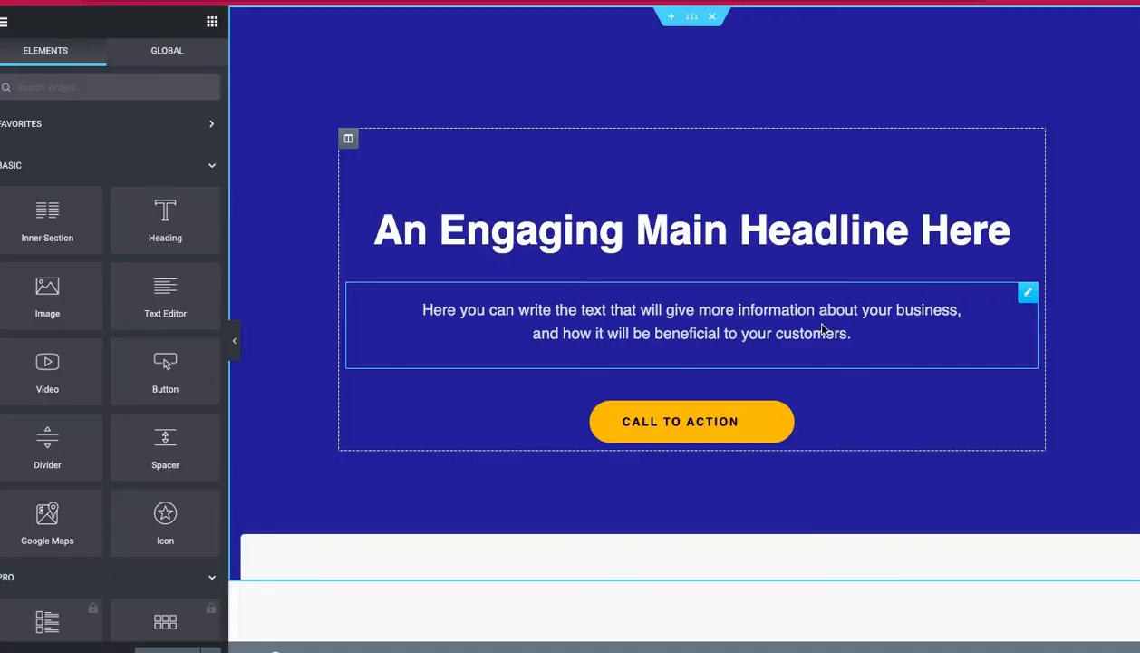
pyautogui.scroll(-5, 972, 509)
pyautogui.scroll(-2, 972, 509)
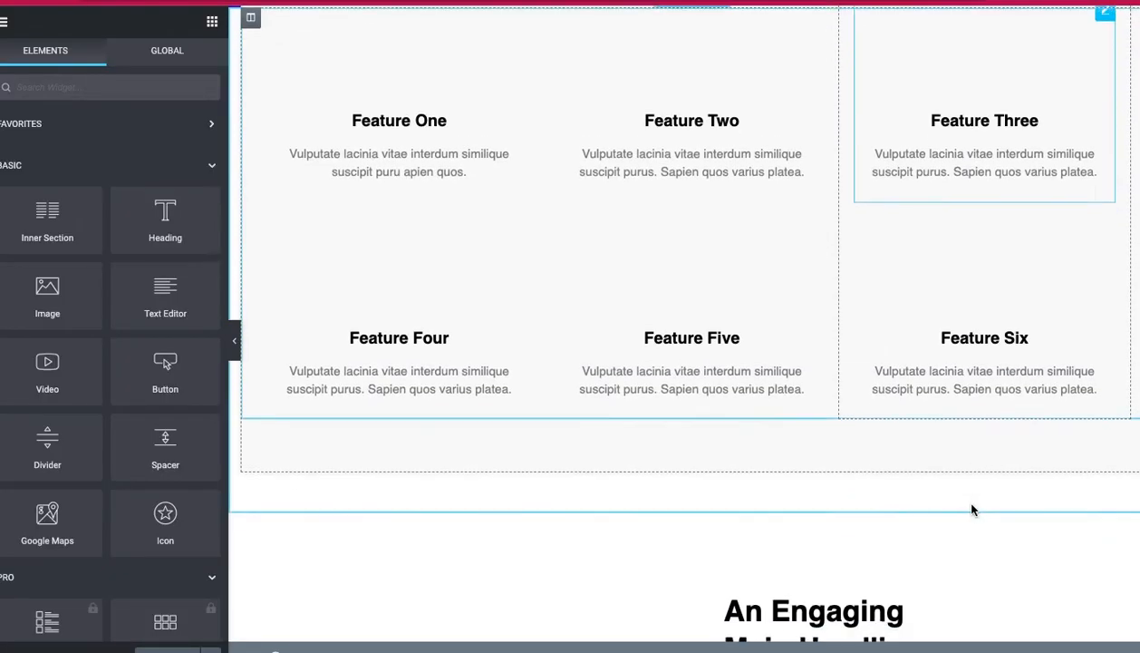
pyautogui.scroll(6, 972, 510)
pyautogui.scroll(2, 972, 510)
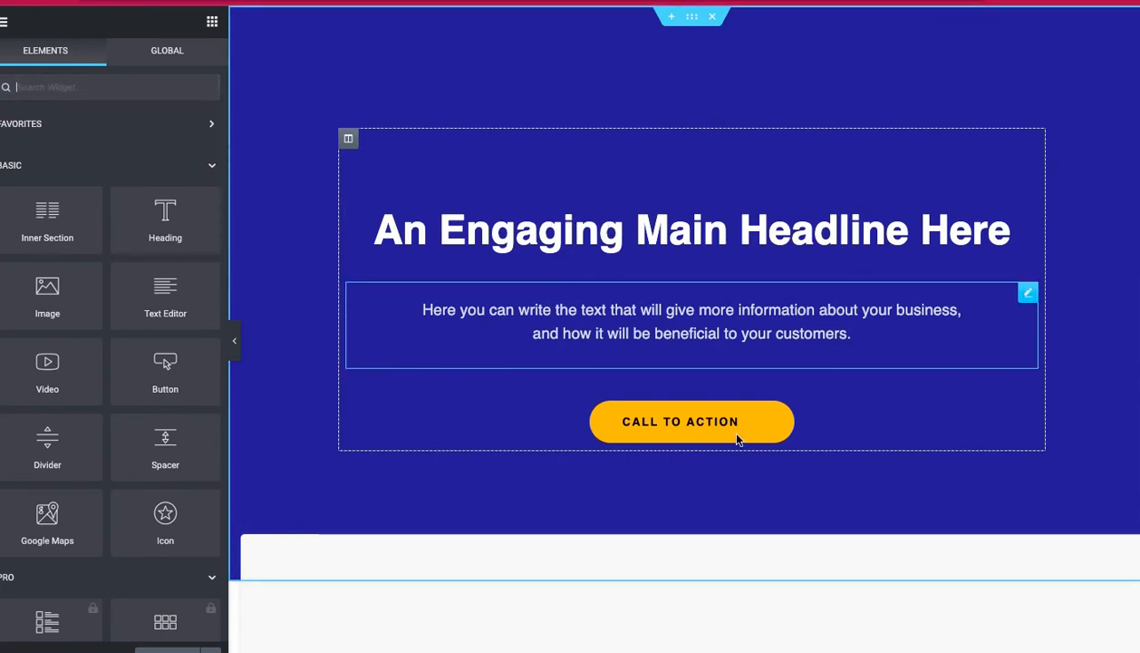
pyautogui.scroll(-4, 860, 451)
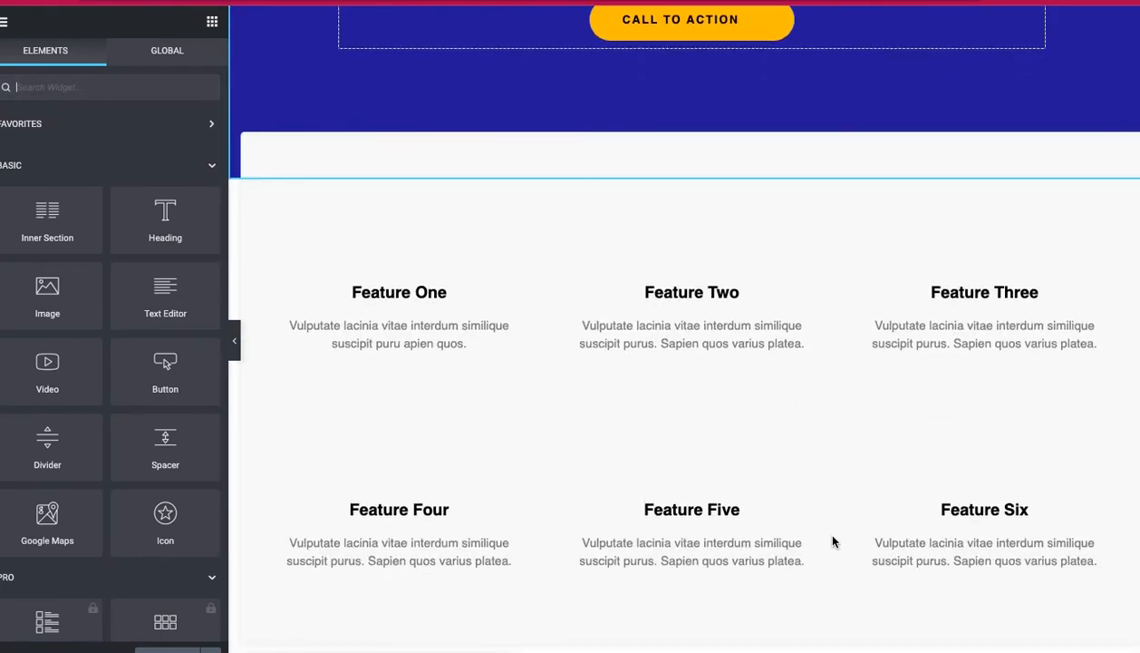
pyautogui.scroll(4, 688, 237)
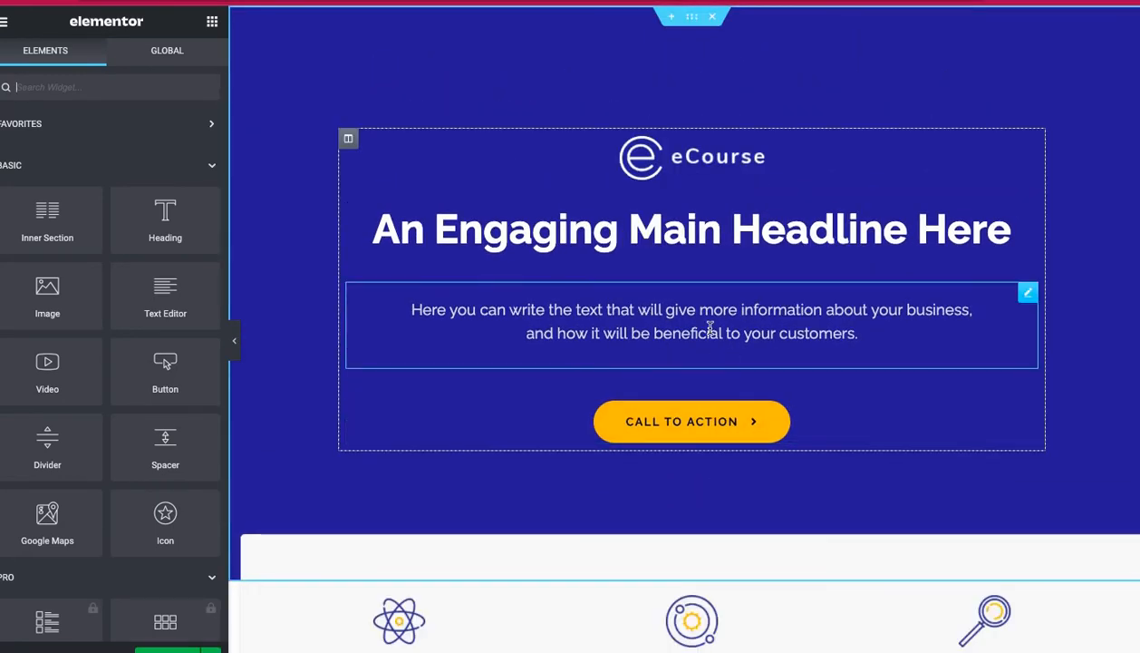
pyautogui.scroll(-6, 754, 377)
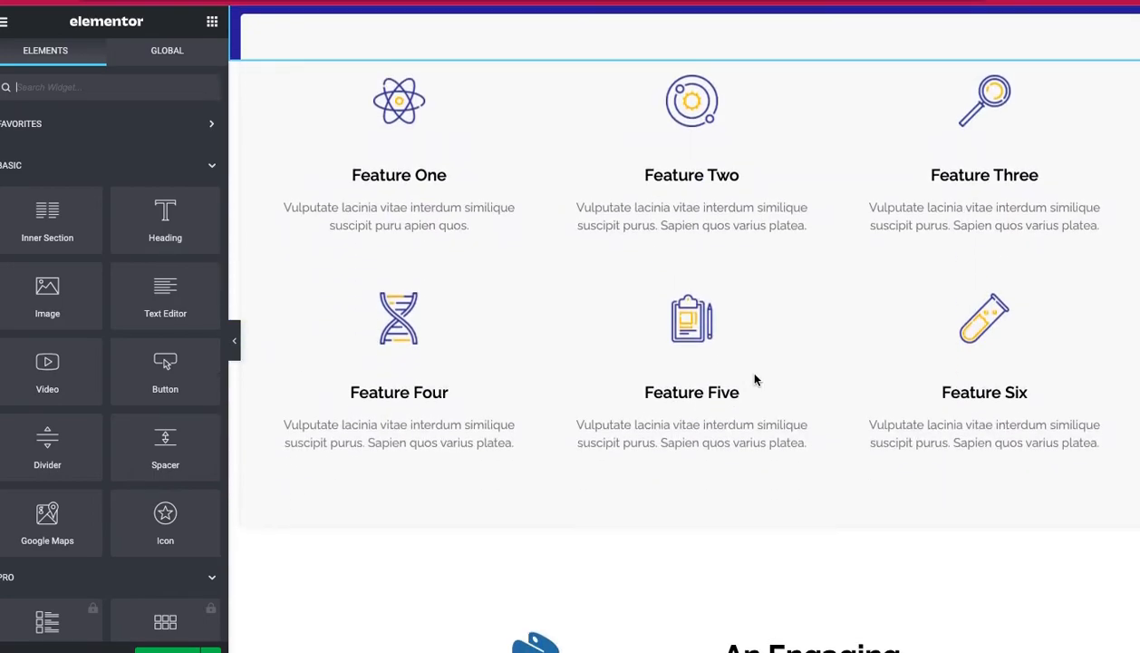
pyautogui.scroll(-12, 755, 379)
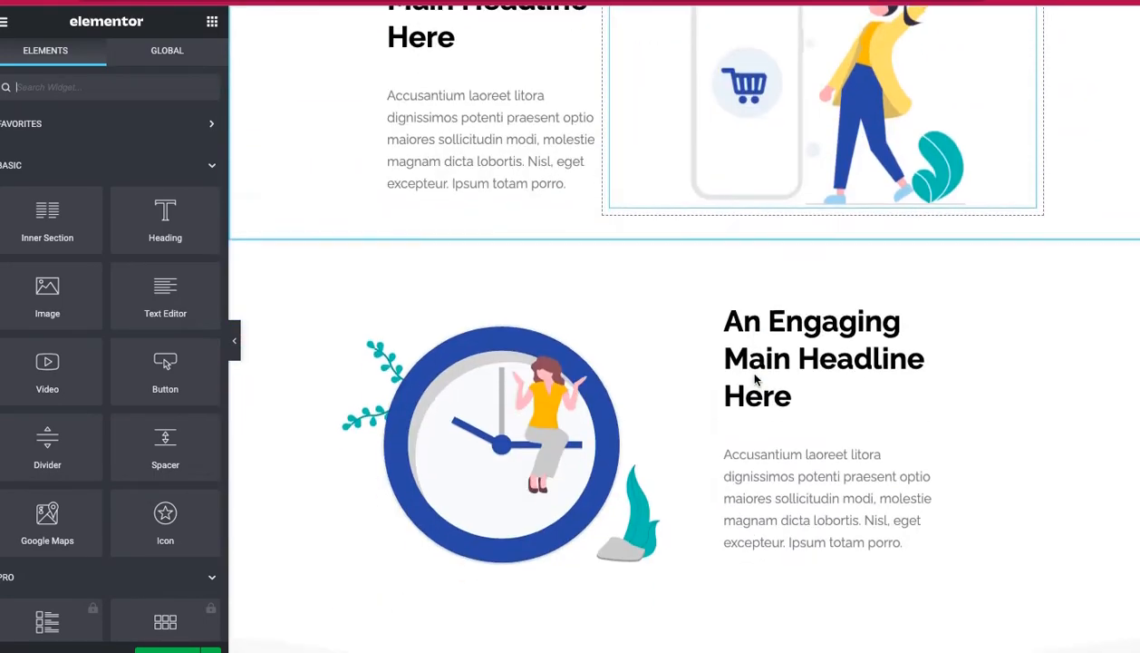
pyautogui.scroll(-8, 755, 374)
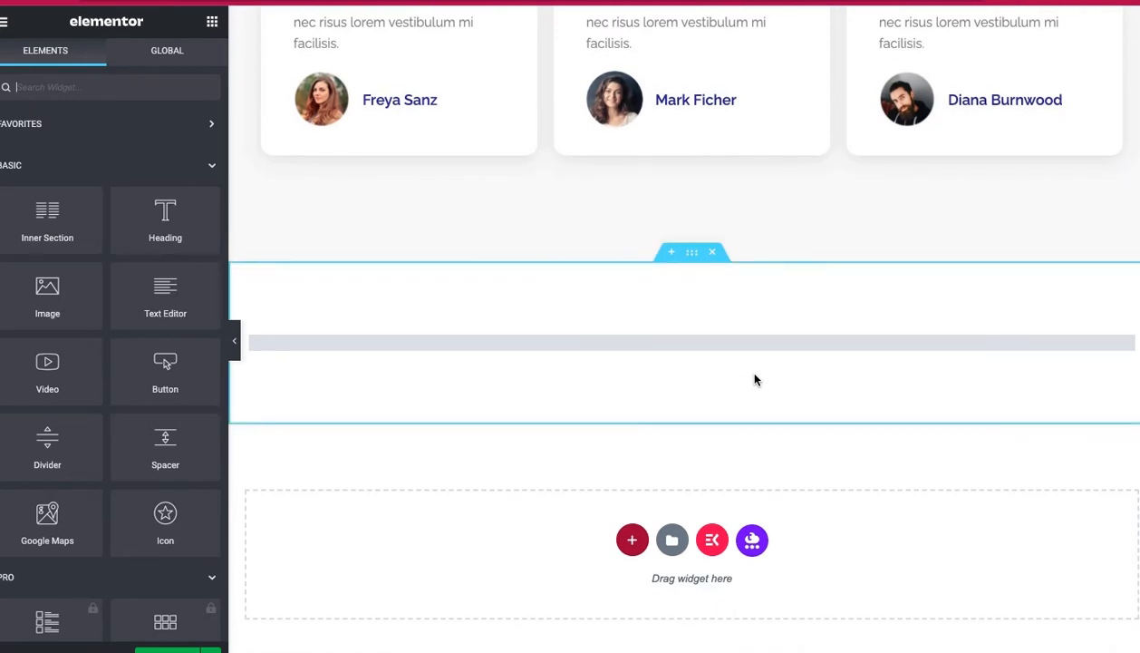
pyautogui.scroll(-1, 755, 379)
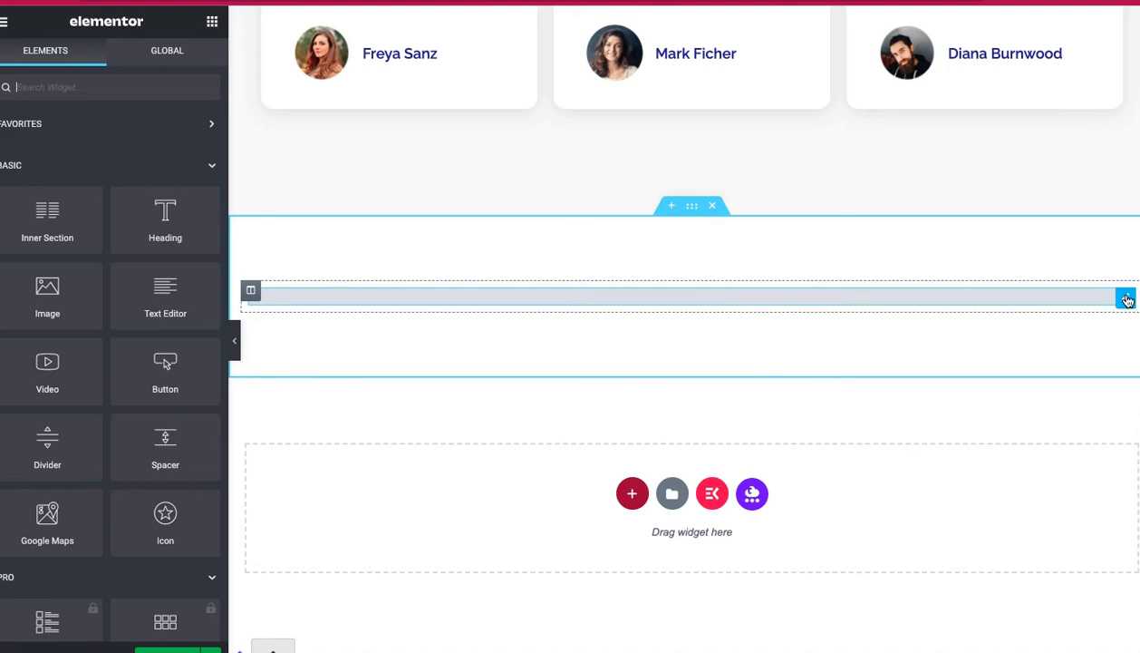
pyautogui.click(1127, 300)
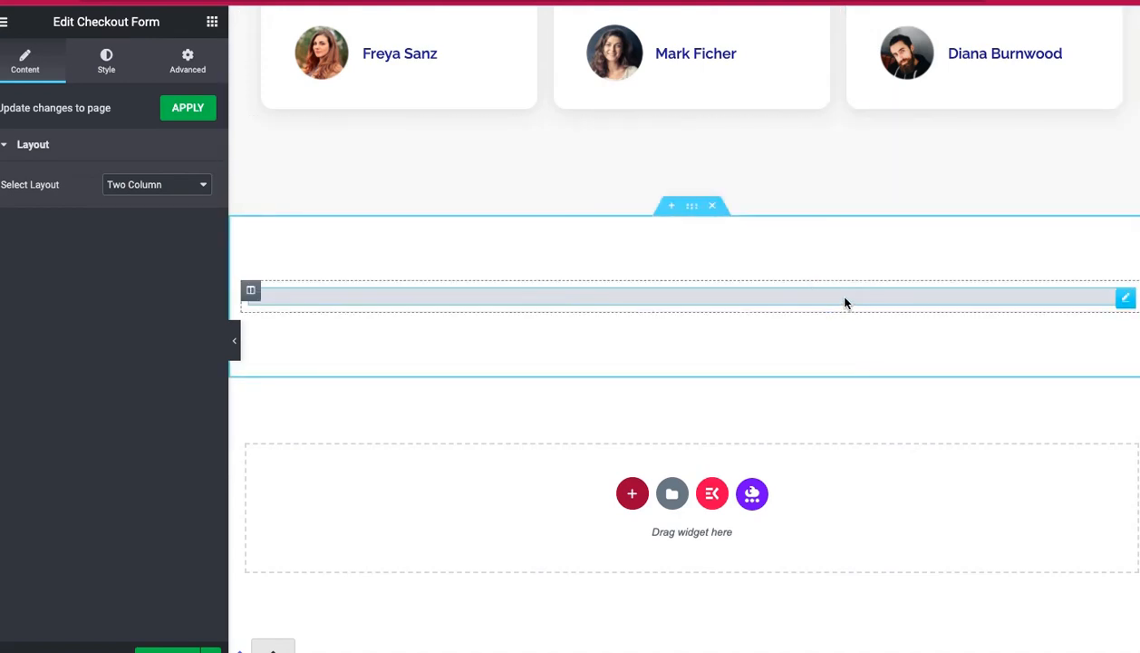
# Delete the six-feature section, its empty container, and the first two illustrated headline sections below the blue hero banner
pyautogui.scroll(5, 845, 303)
pyautogui.scroll(1, 845, 303)
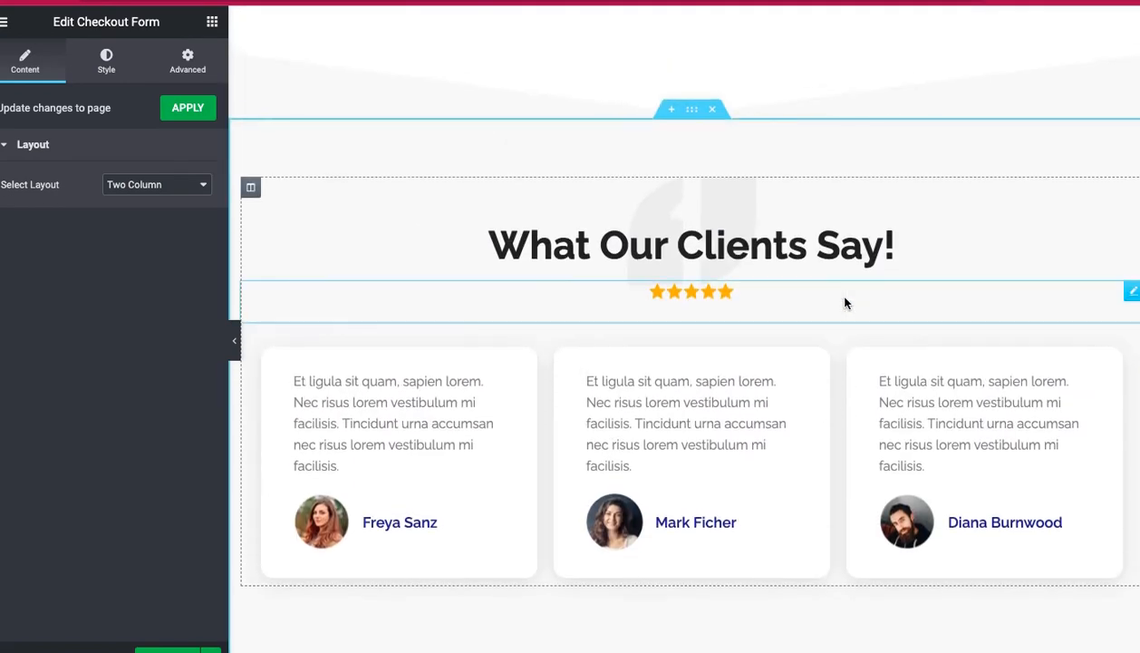
pyautogui.scroll(-2, 845, 303)
pyautogui.scroll(3, 845, 303)
pyautogui.scroll(10, 845, 303)
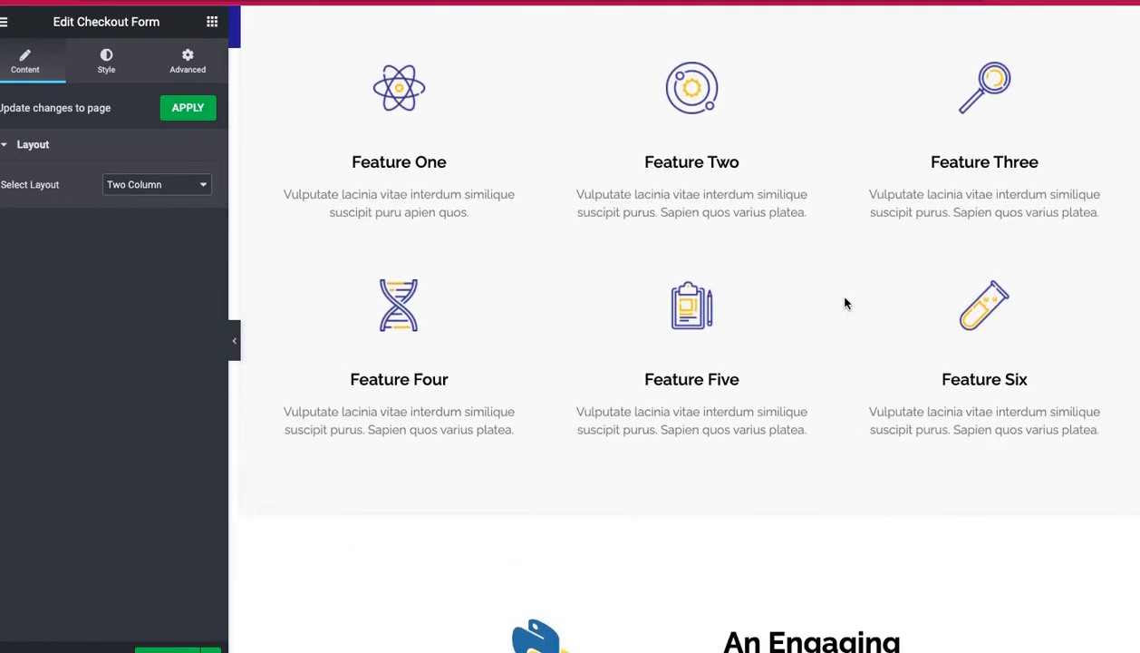
pyautogui.scroll(-3, 845, 303)
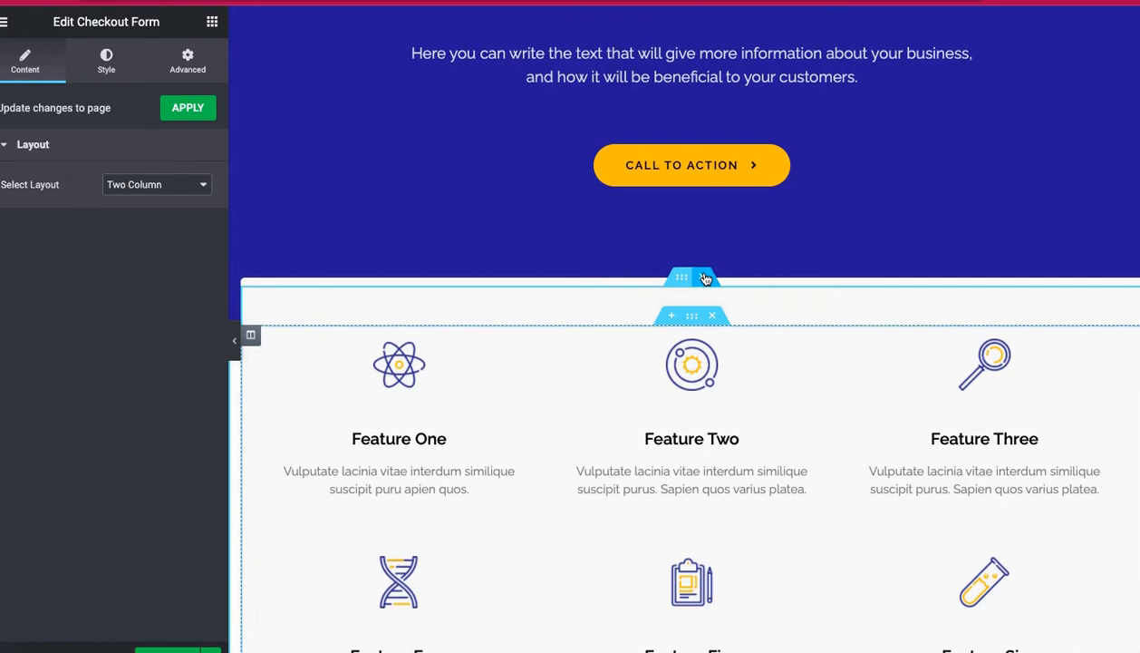
pyautogui.click(705, 278)
pyautogui.scroll(-2, 707, 275)
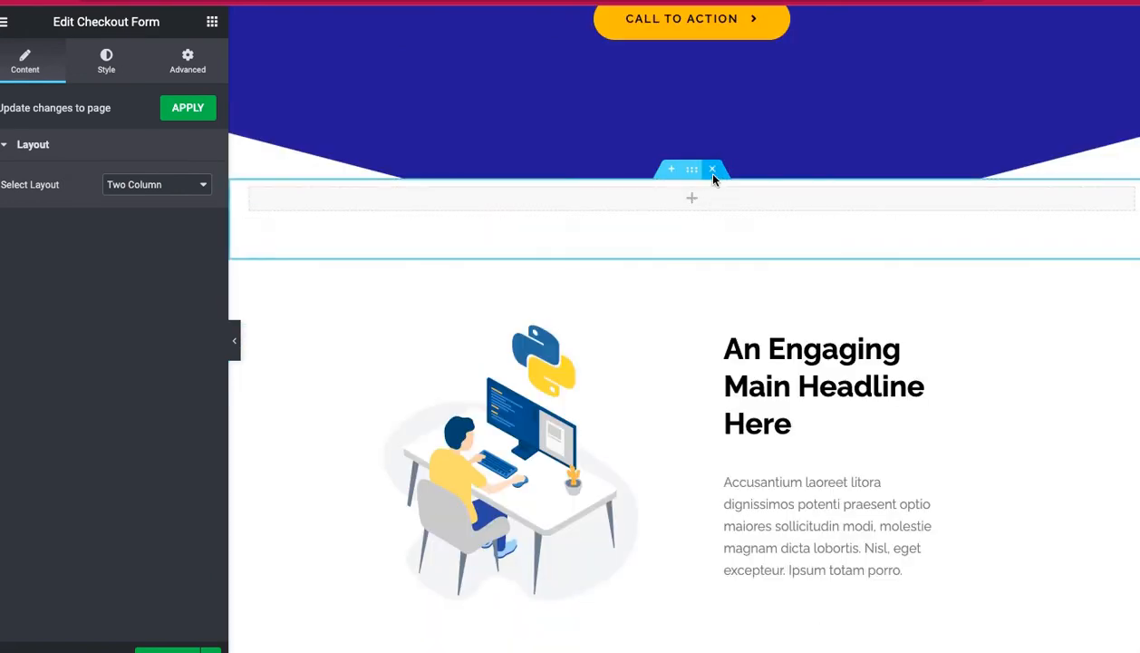
pyautogui.click(713, 172)
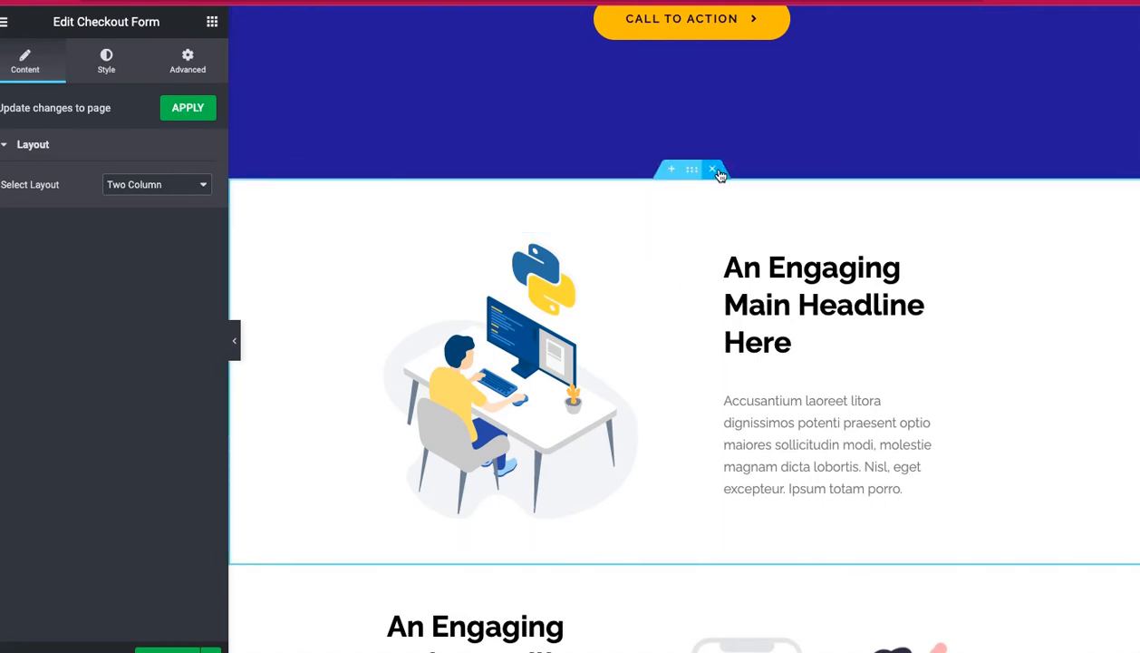
pyautogui.click(718, 172)
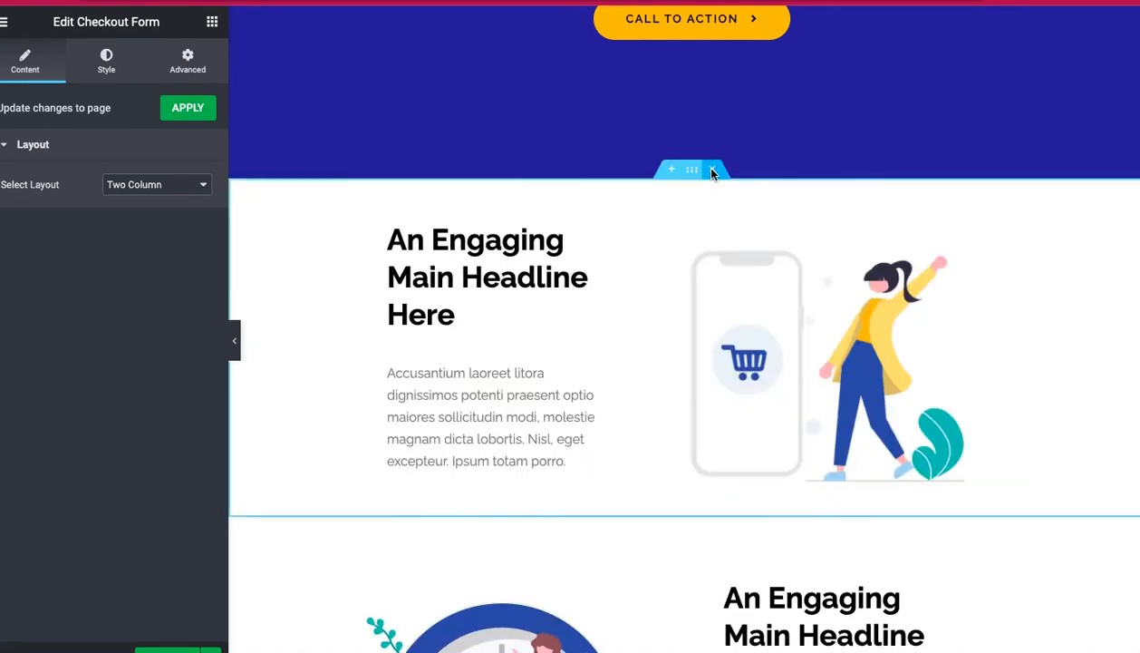
pyautogui.click(713, 172)
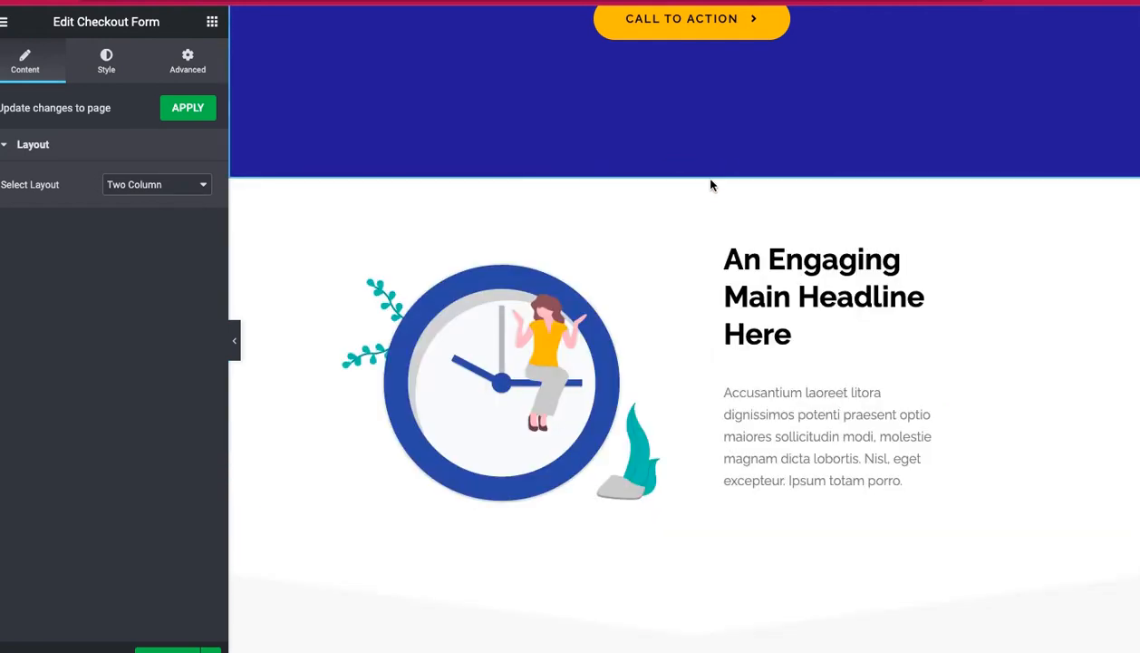
# Delete the clock-illustration headline section and the client testimonials section, plus the eCourse logo in the blue hero banner
pyautogui.click(715, 173)
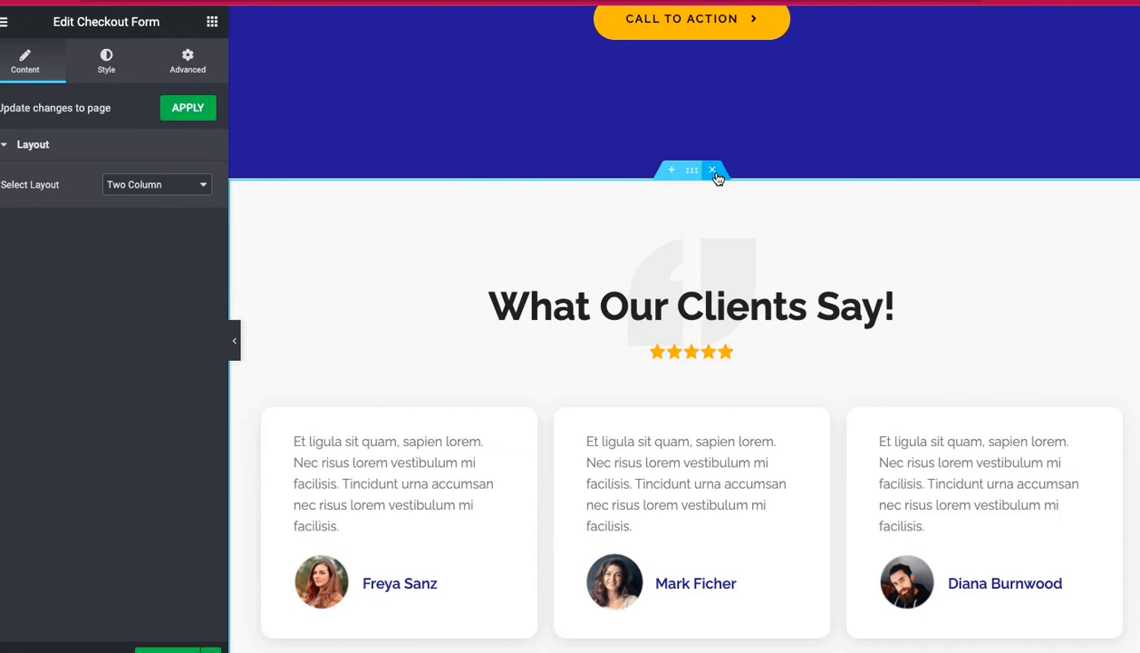
pyautogui.click(713, 171)
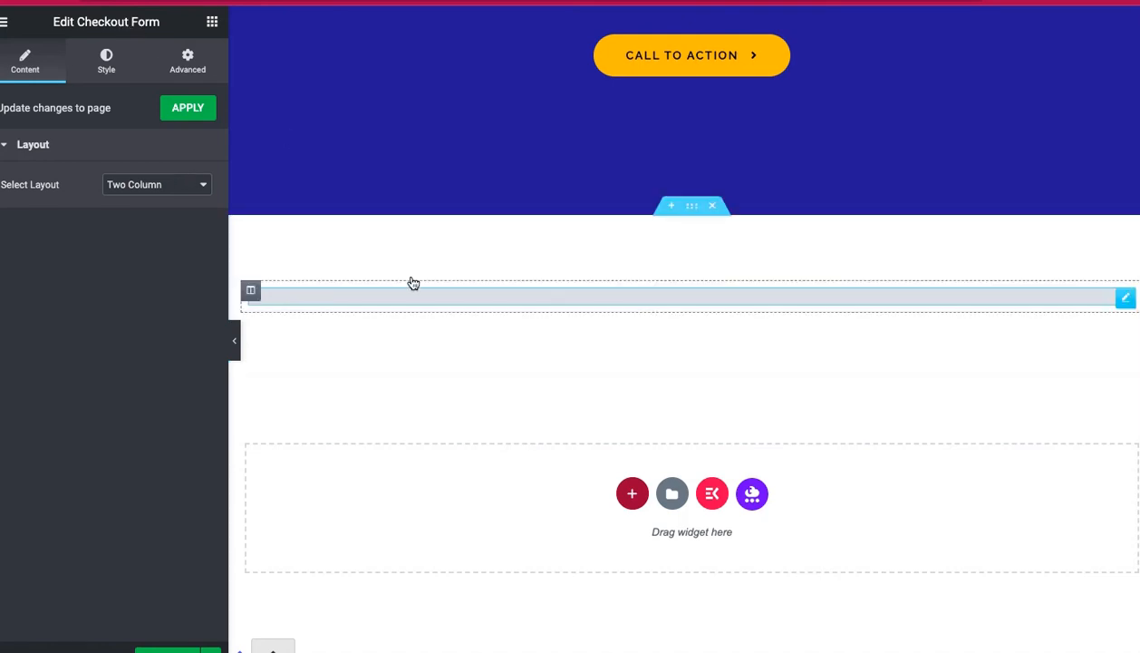
pyautogui.scroll(4, 686, 348)
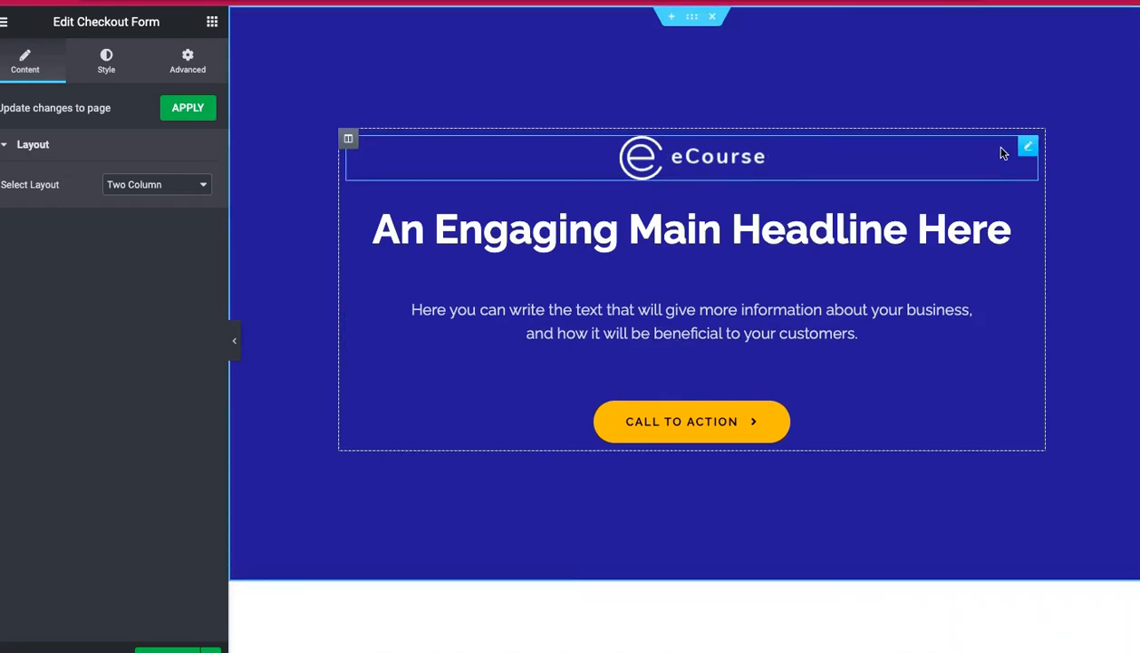
pyautogui.click(595, 164)
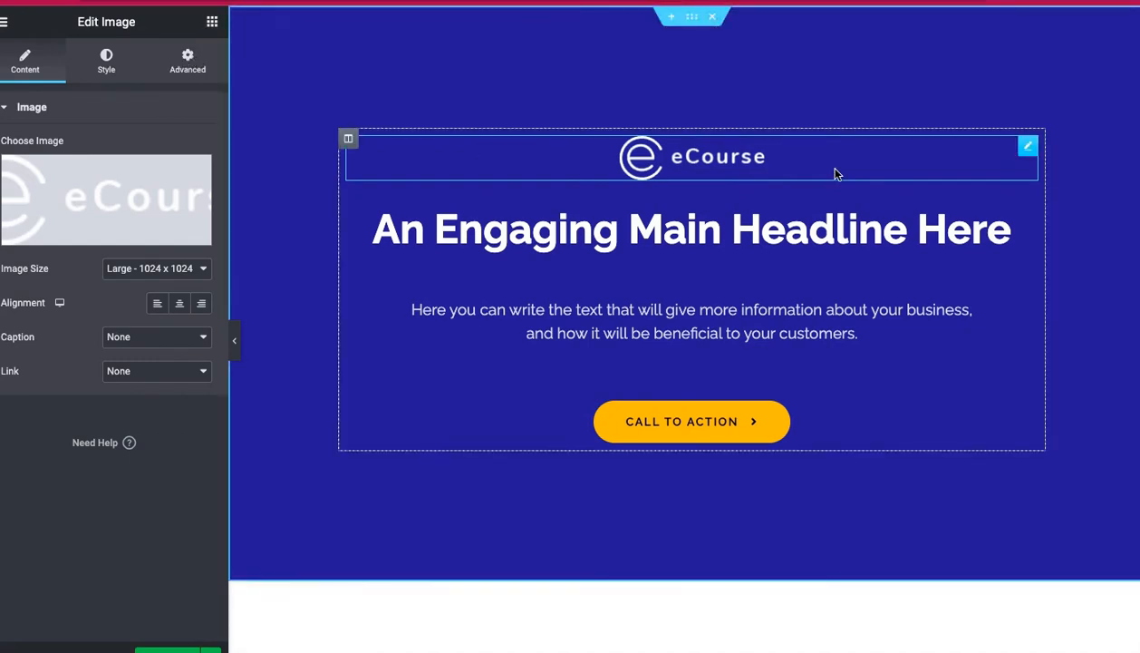
pyautogui.rightClick(1026, 149)
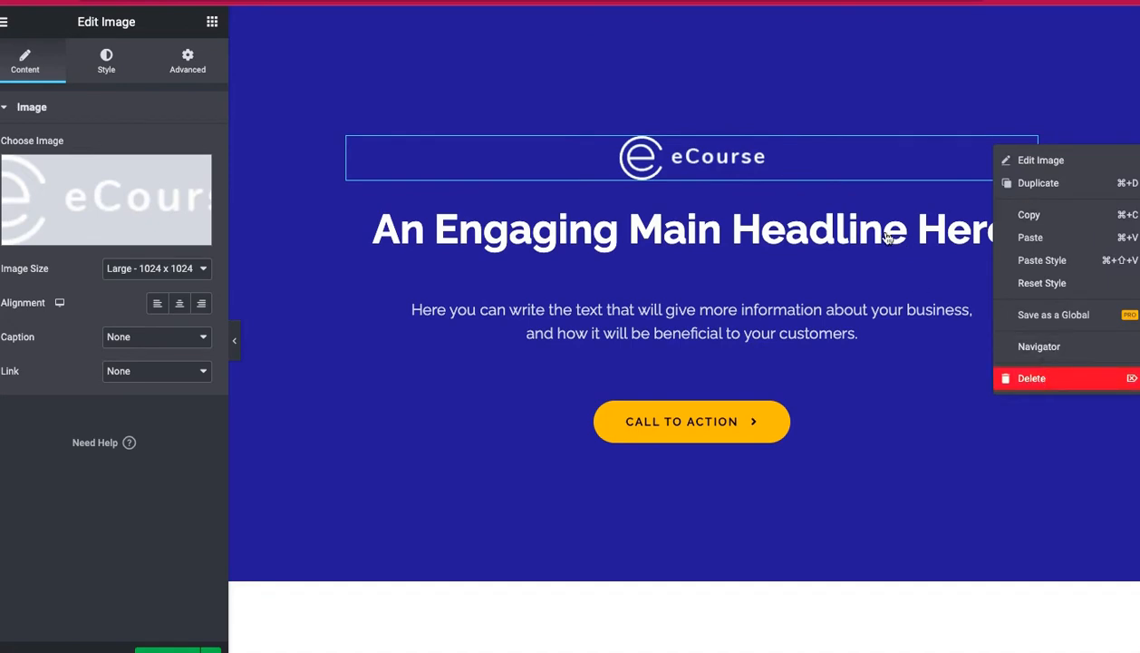
pyautogui.press('Delete')
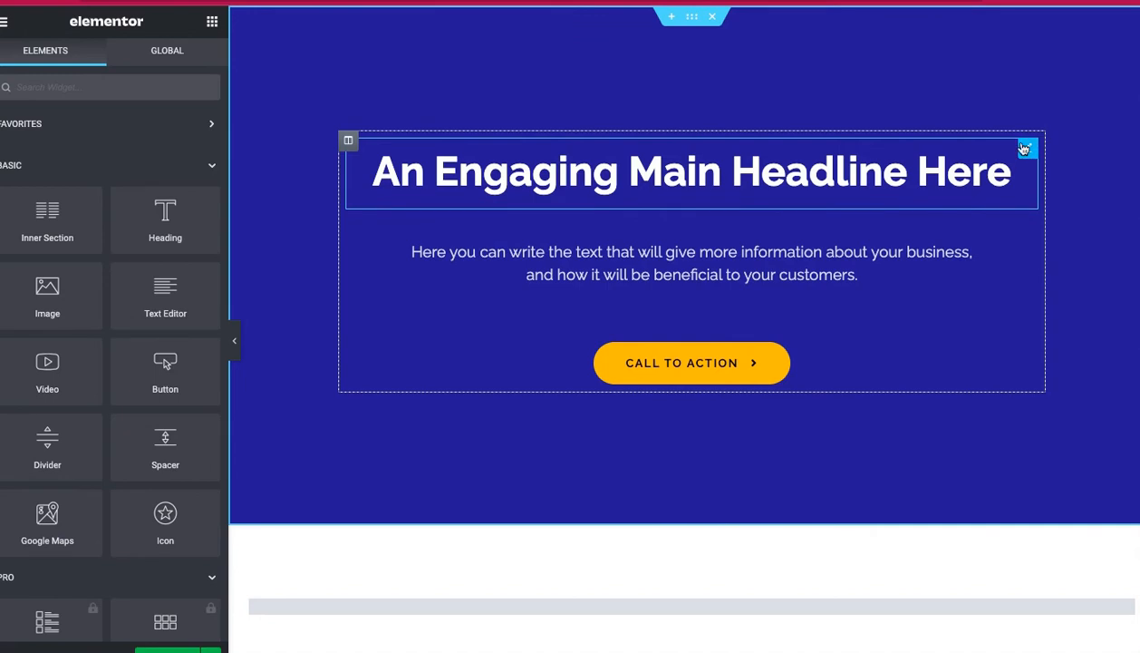
# Change the hero banner's heading to "Checkout Page" and delete the Call to Action button beneath the text
pyautogui.click(559, 173)
pyautogui.moveTo(156, 167); pyautogui.dragTo(2, 164)
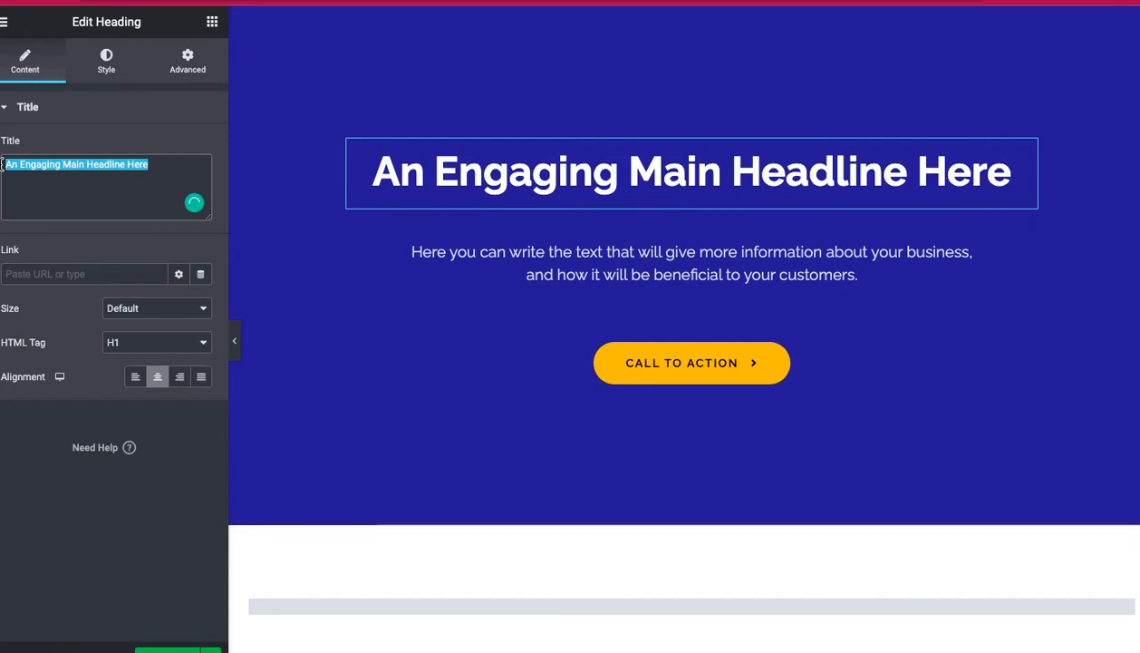
pyautogui.write('Ch')
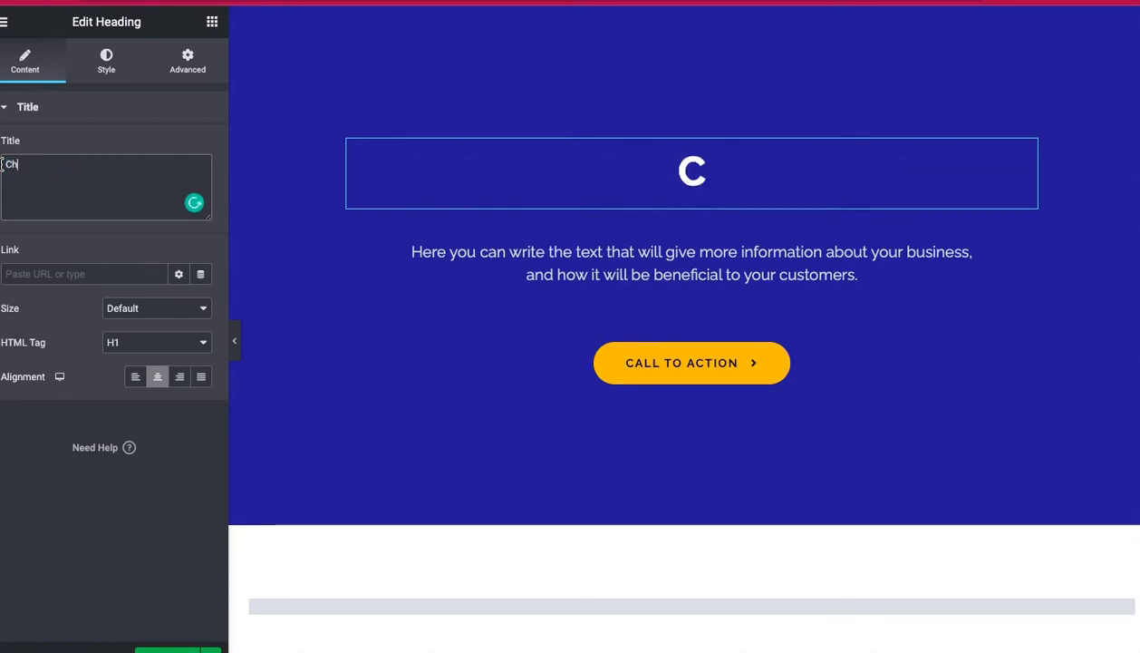
pyautogui.write('eckout')
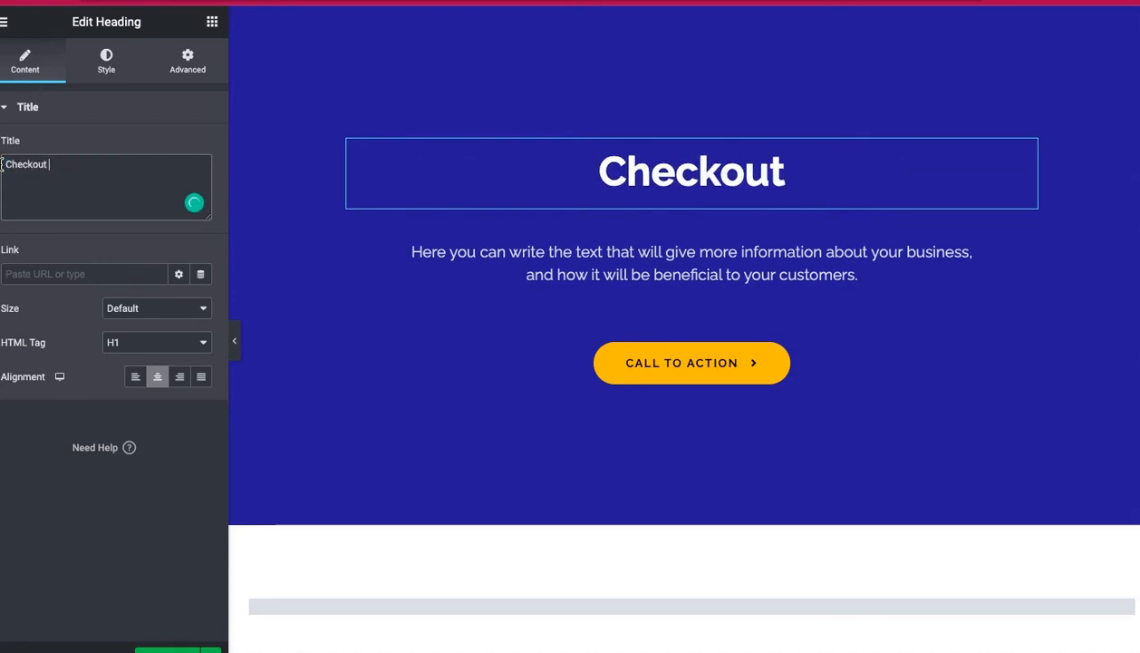
pyautogui.write(' Page')
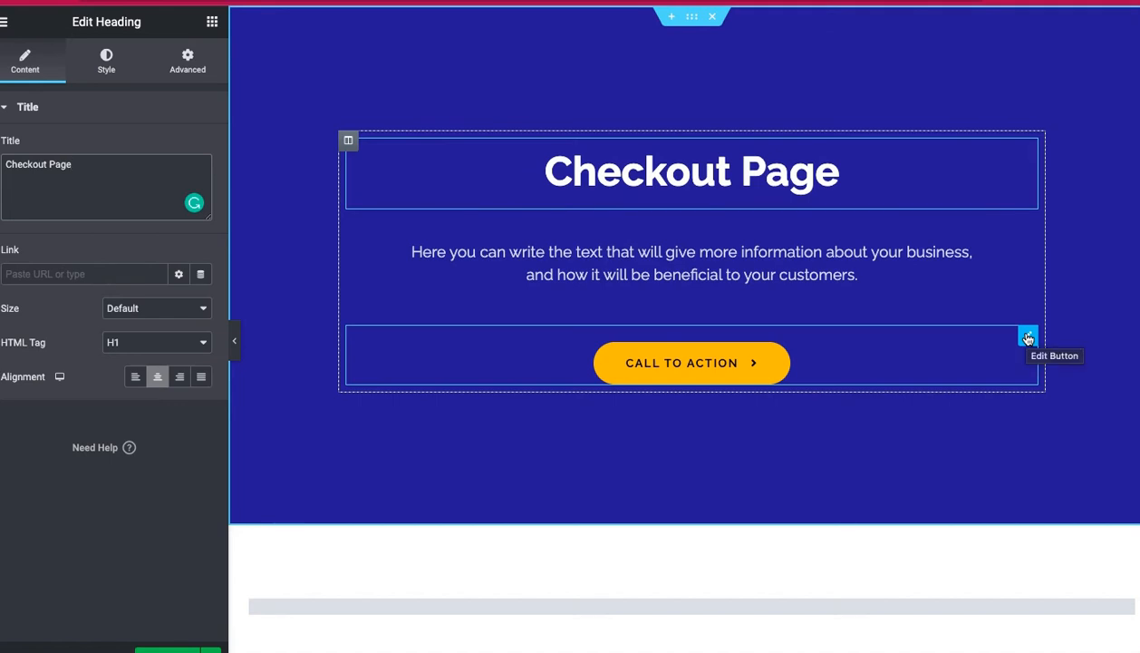
pyautogui.rightClick(1028, 337)
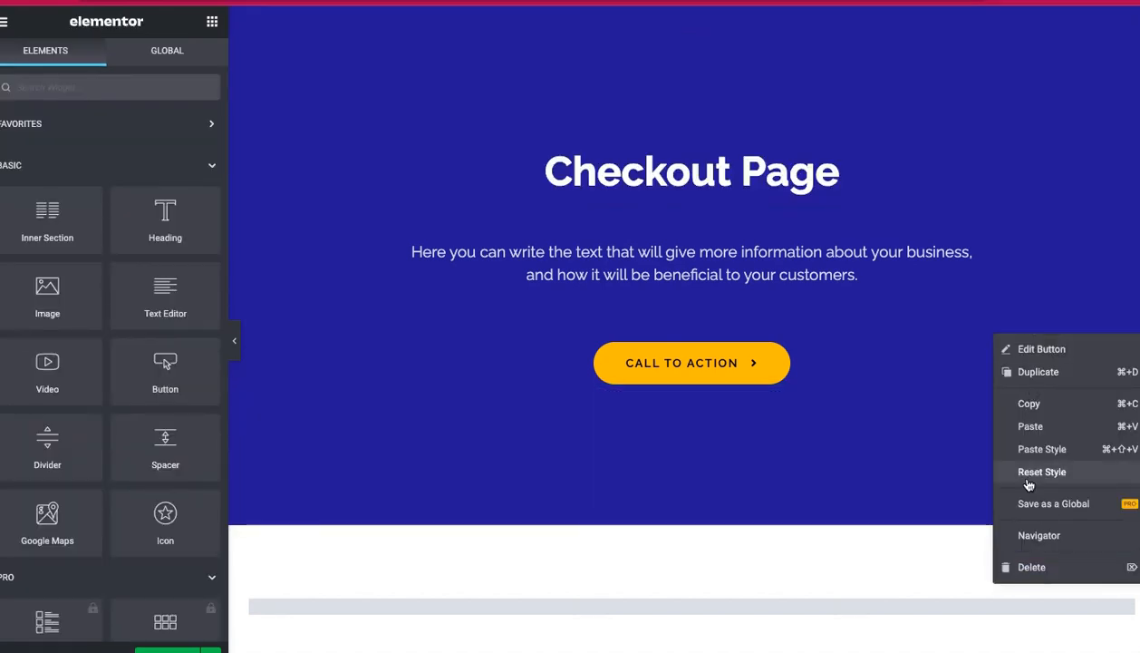
pyautogui.click(1031, 568)
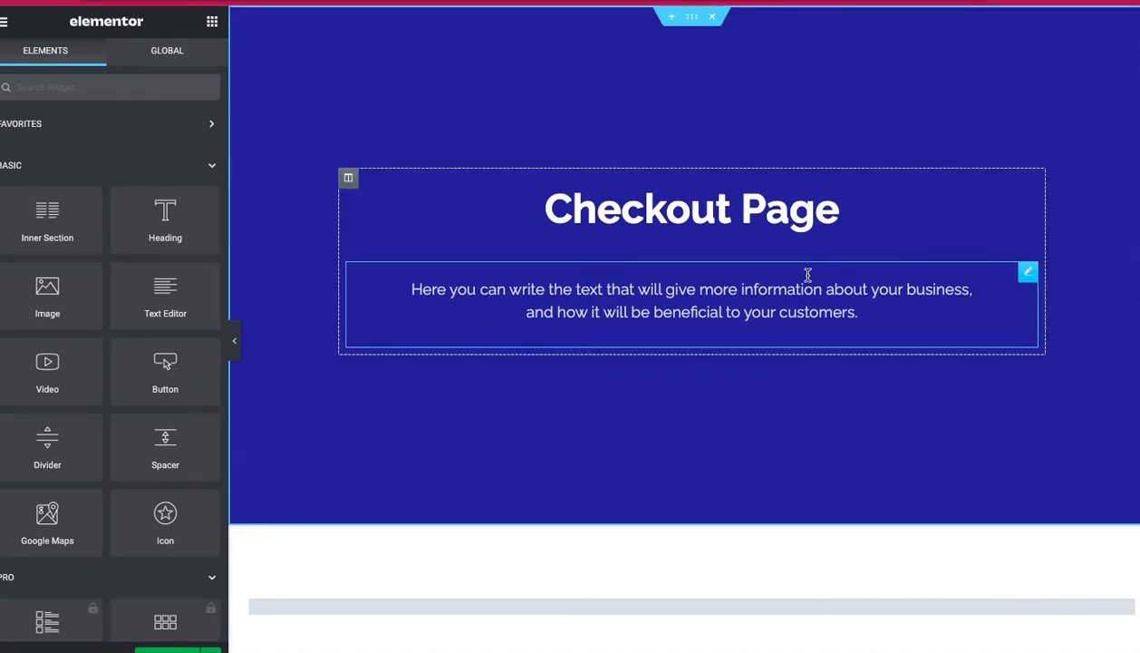
# Look over the trimmed checkout page from the hero banner down to the remaining form section and the empty widget area
pyautogui.scroll(-4, 721, 433)
pyautogui.scroll(1, 722, 436)
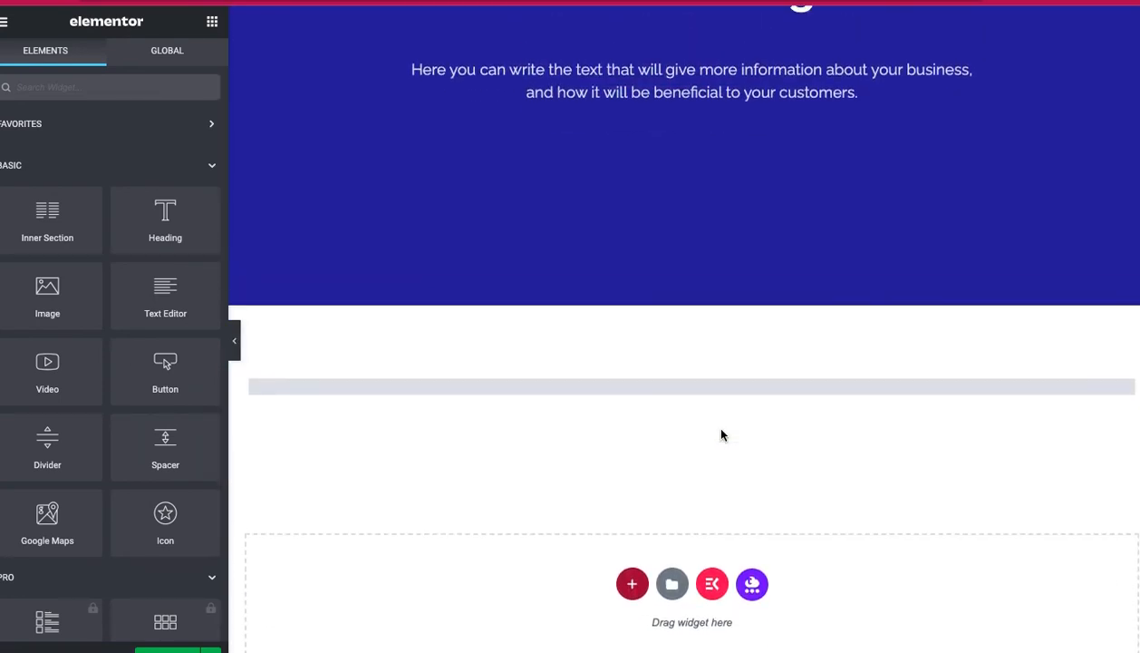
pyautogui.scroll(2, 834, 241)
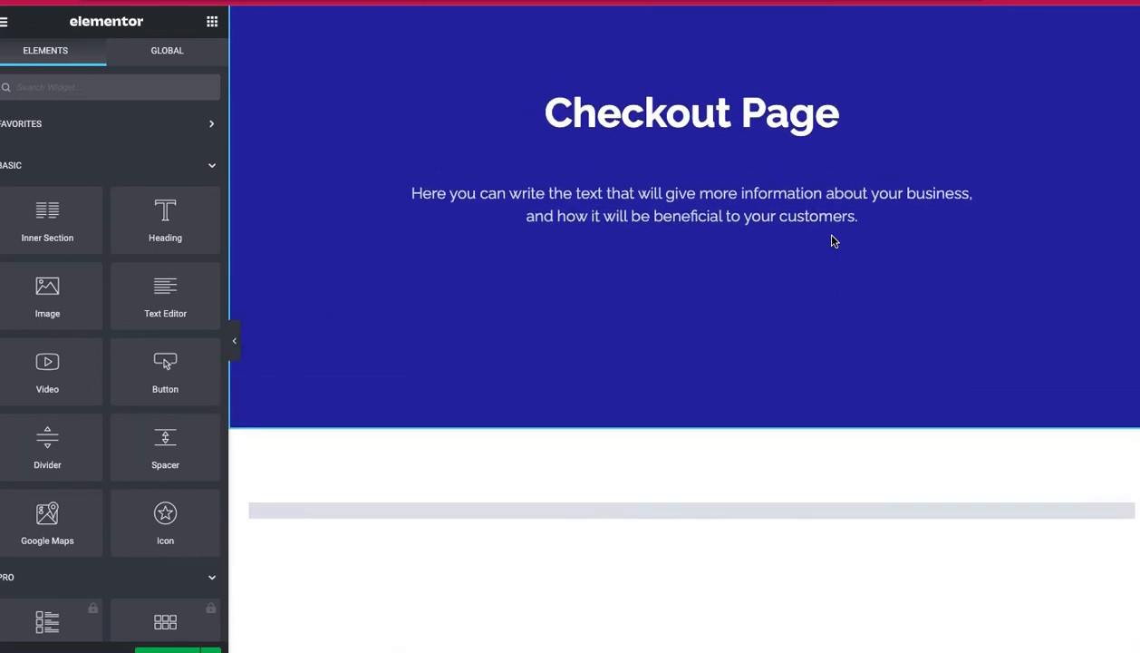
pyautogui.scroll(-3, 834, 241)
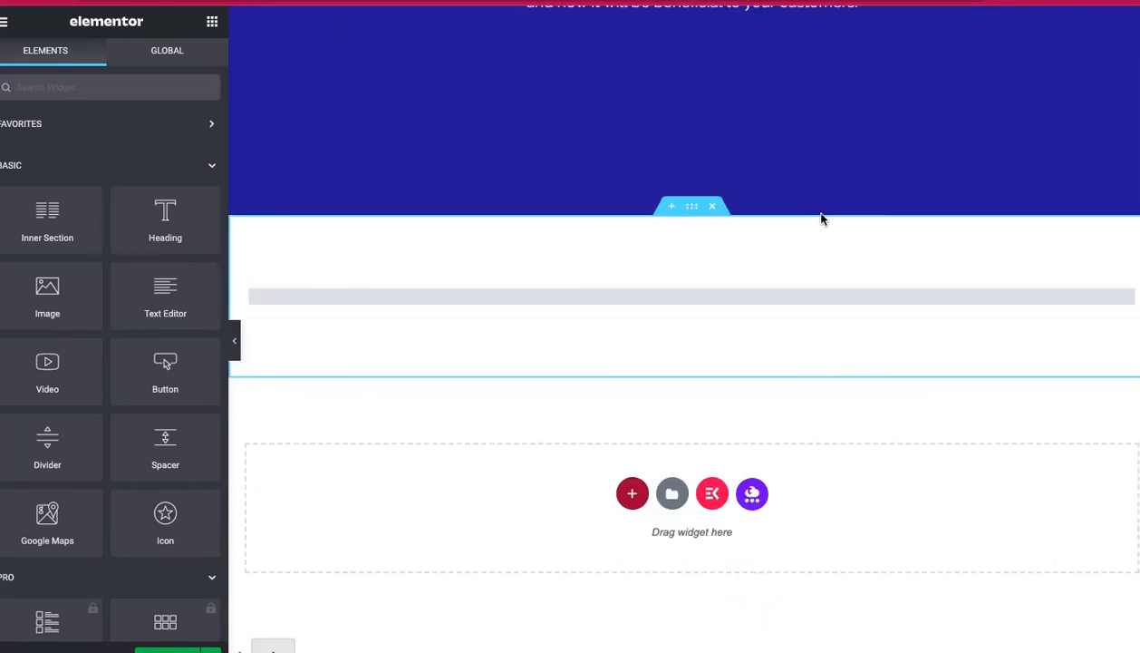
pyautogui.scroll(2, 821, 217)
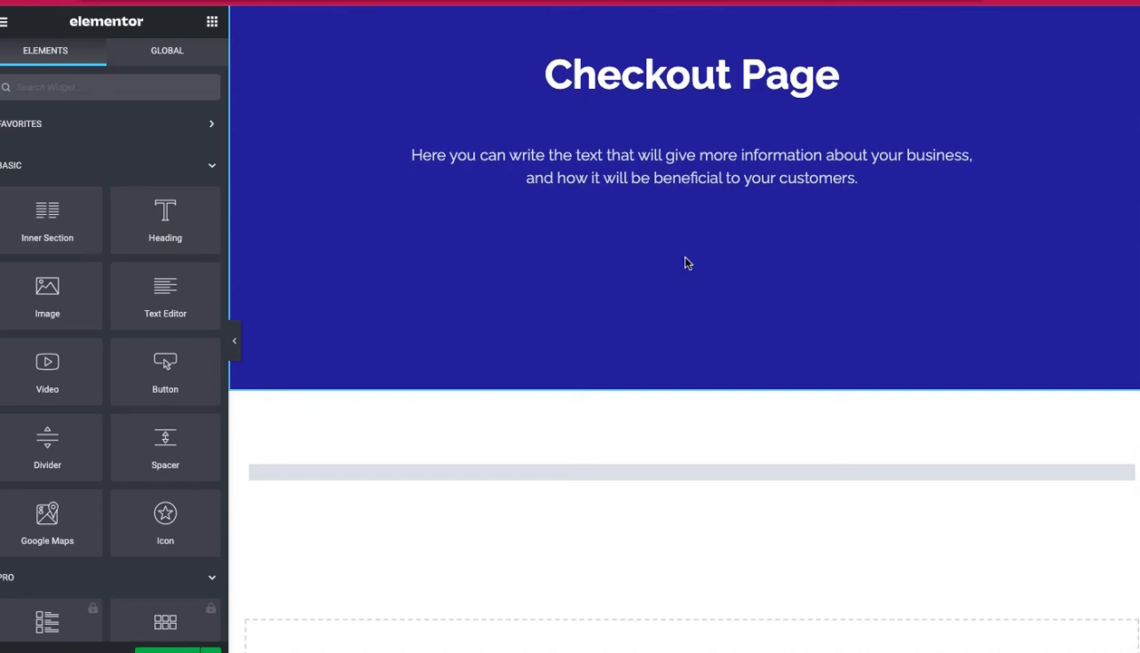
pyautogui.scroll(-1, 777, 329)
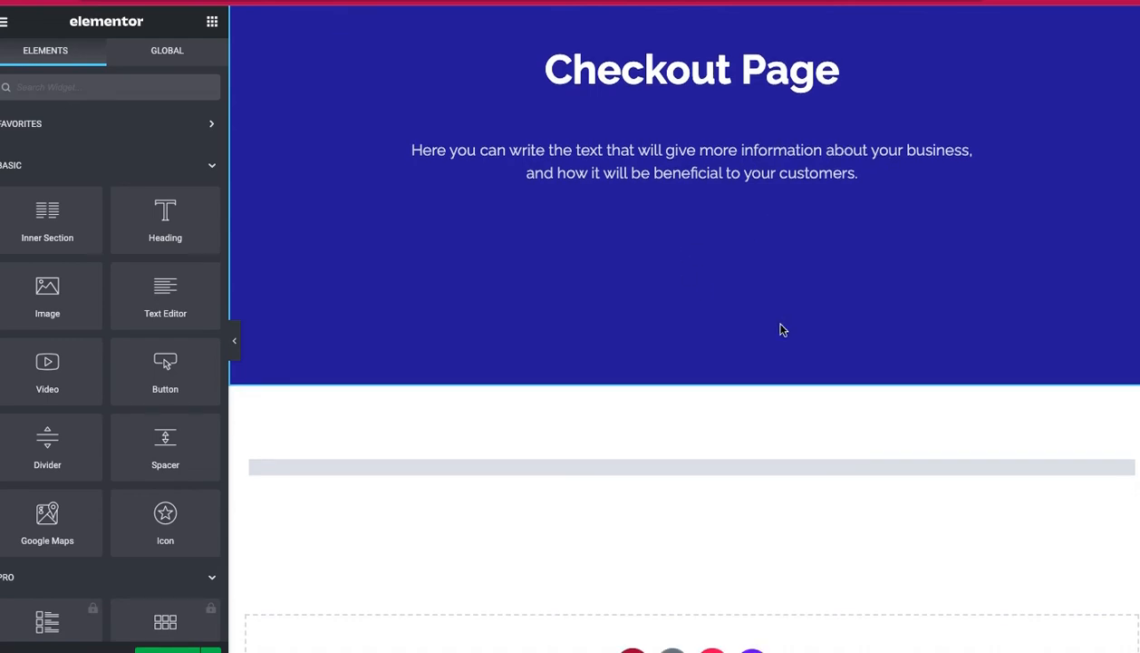
pyautogui.scroll(-2, 782, 329)
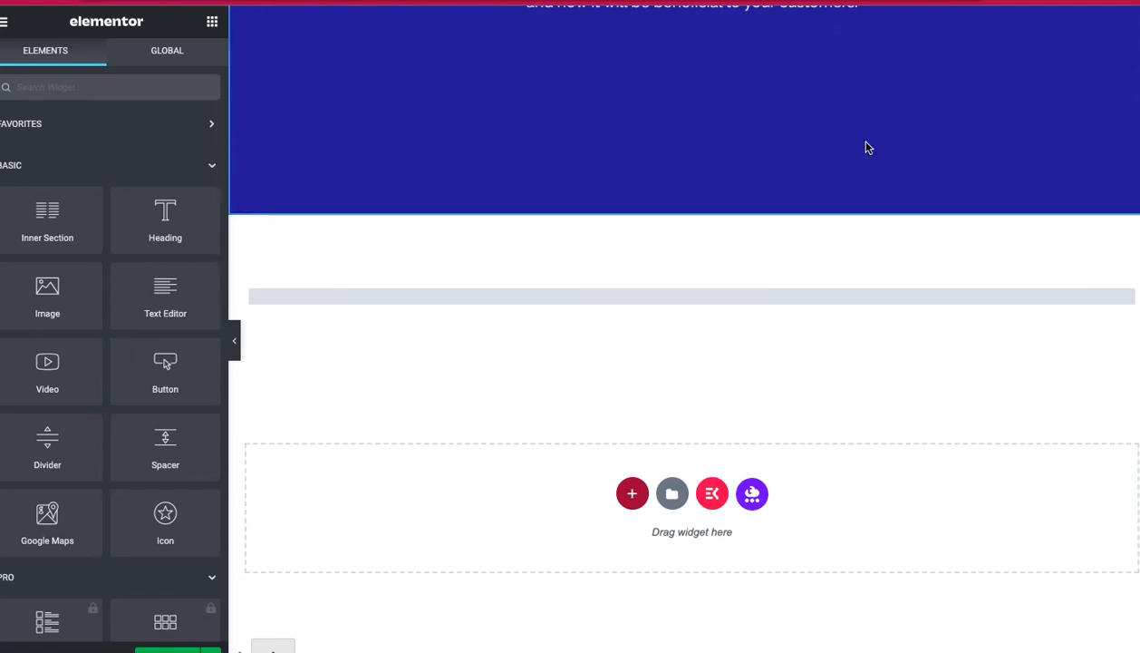
pyautogui.scroll(3, 866, 147)
pyautogui.scroll(-3, 768, 336)
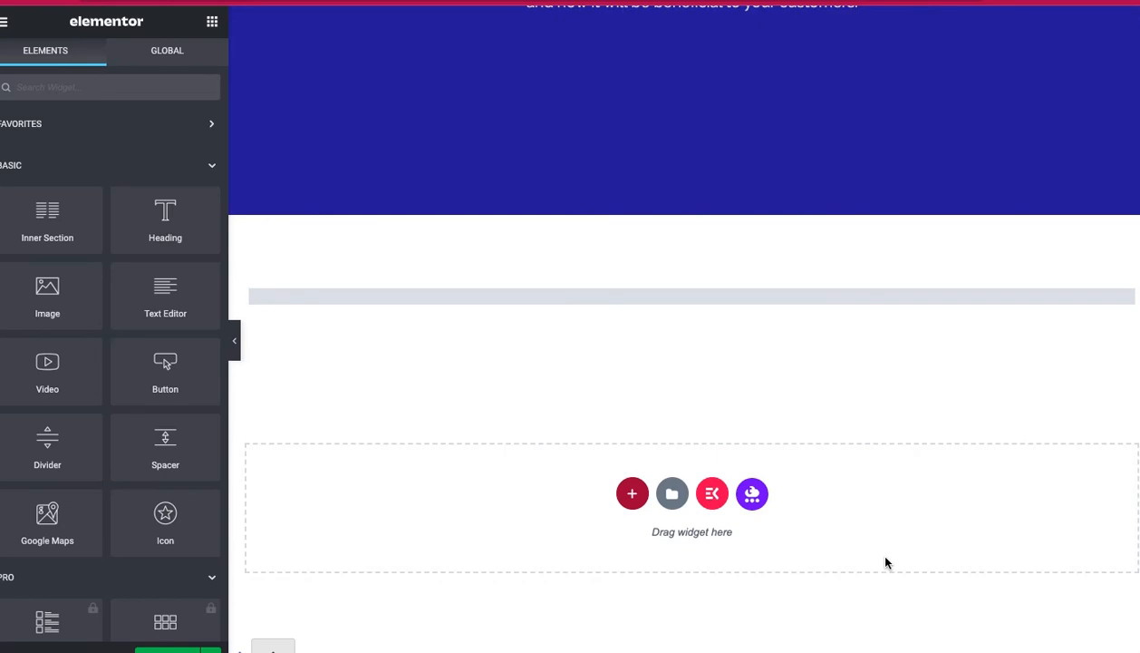
pyautogui.scroll(3, 800, 439)
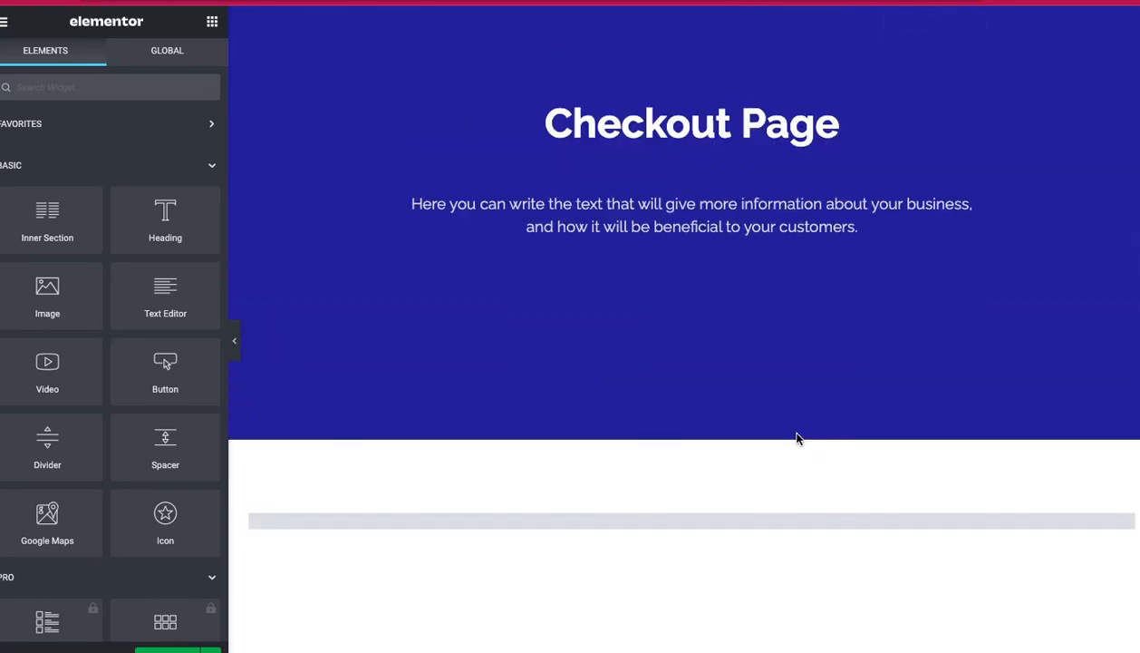
pyautogui.scroll(-2, 799, 439)
pyautogui.scroll(-1, 798, 439)
pyautogui.scroll(-1, 797, 439)
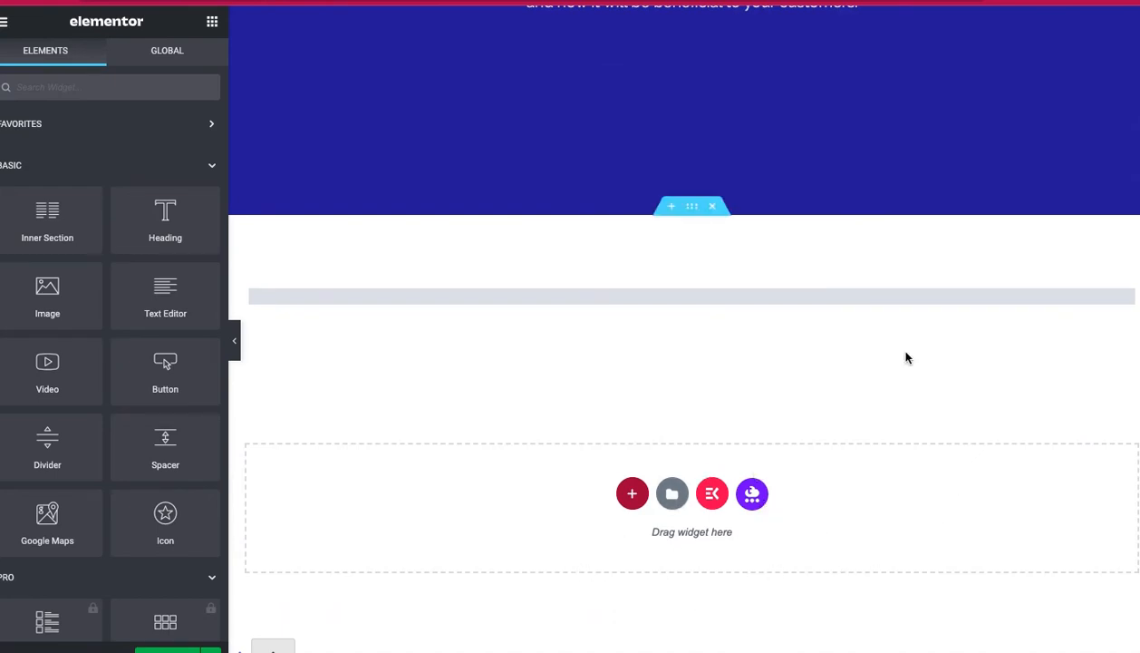
pyautogui.scroll(4, 906, 354)
pyautogui.scroll(-2, 904, 346)
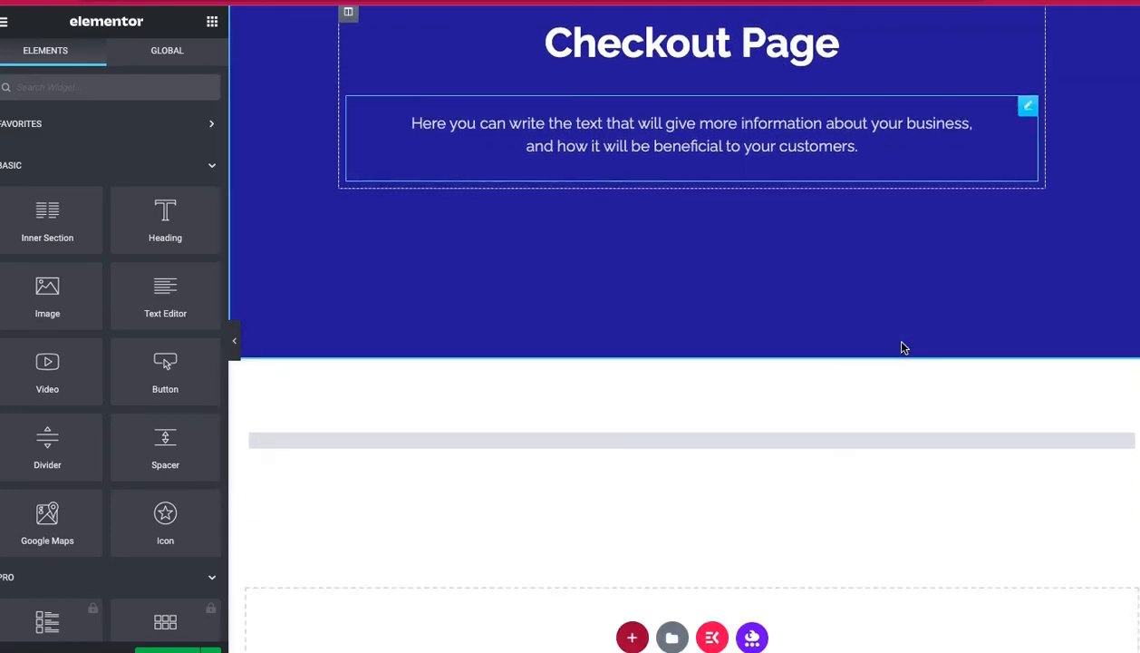
pyautogui.scroll(2, 904, 347)
pyautogui.scroll(-4, 441, 412)
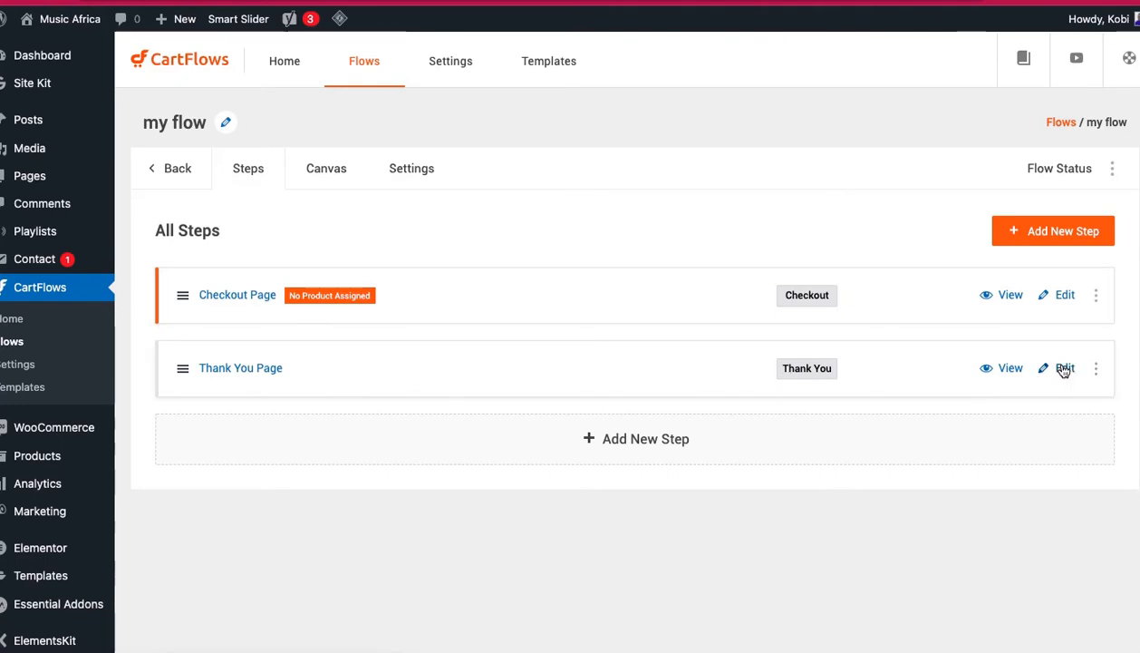
# Open the flow's Thank You Page in Elementor and look over its banner, order details and community sections
pyautogui.click(1064, 369)
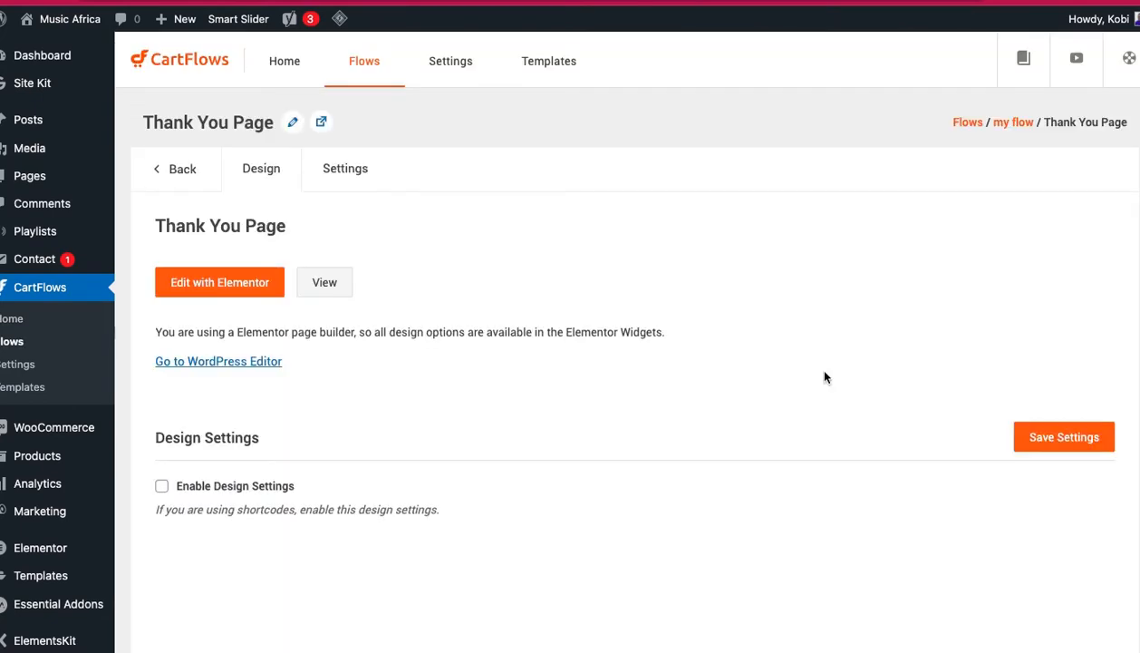
pyautogui.click(219, 283)
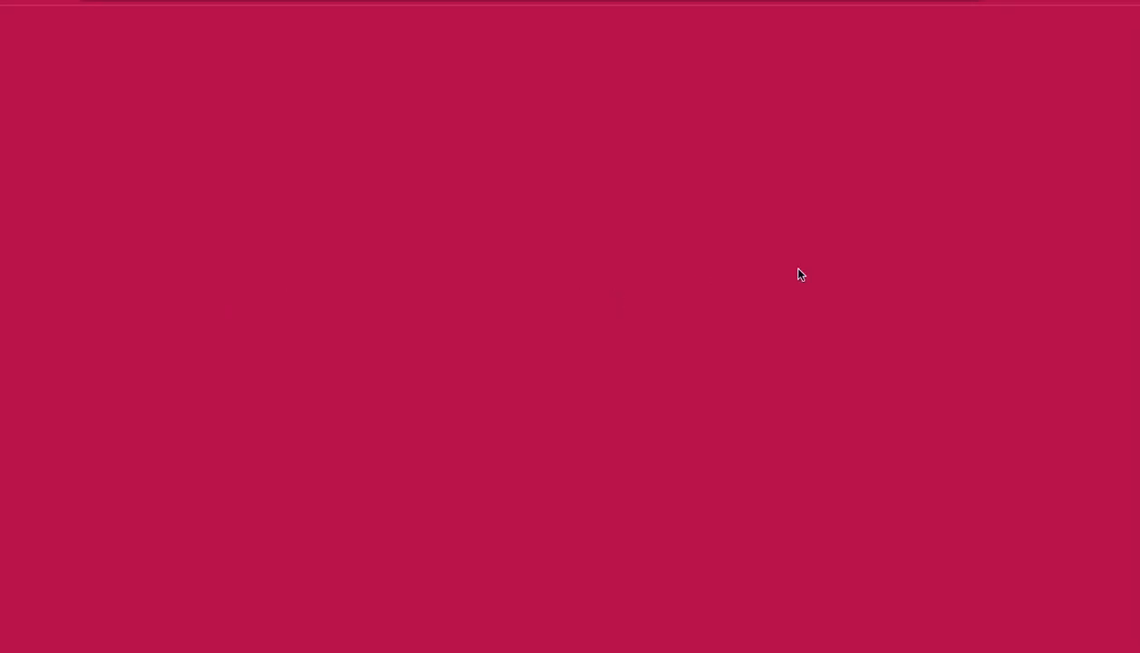
pyautogui.scroll(-3, 911, 224)
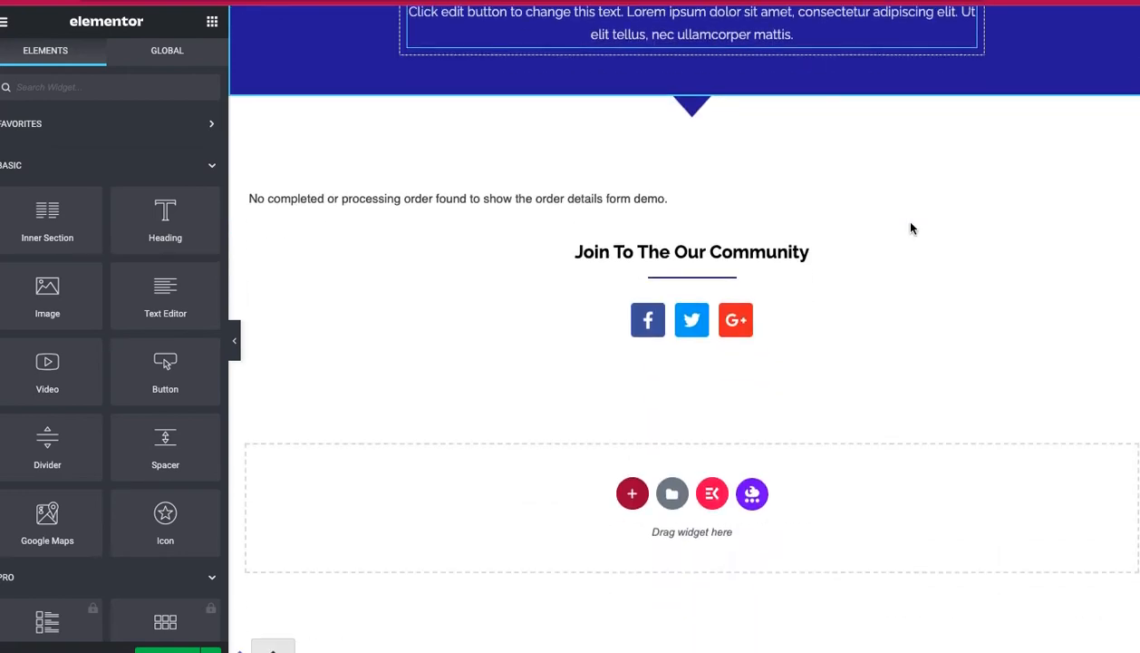
pyautogui.scroll(2, 911, 225)
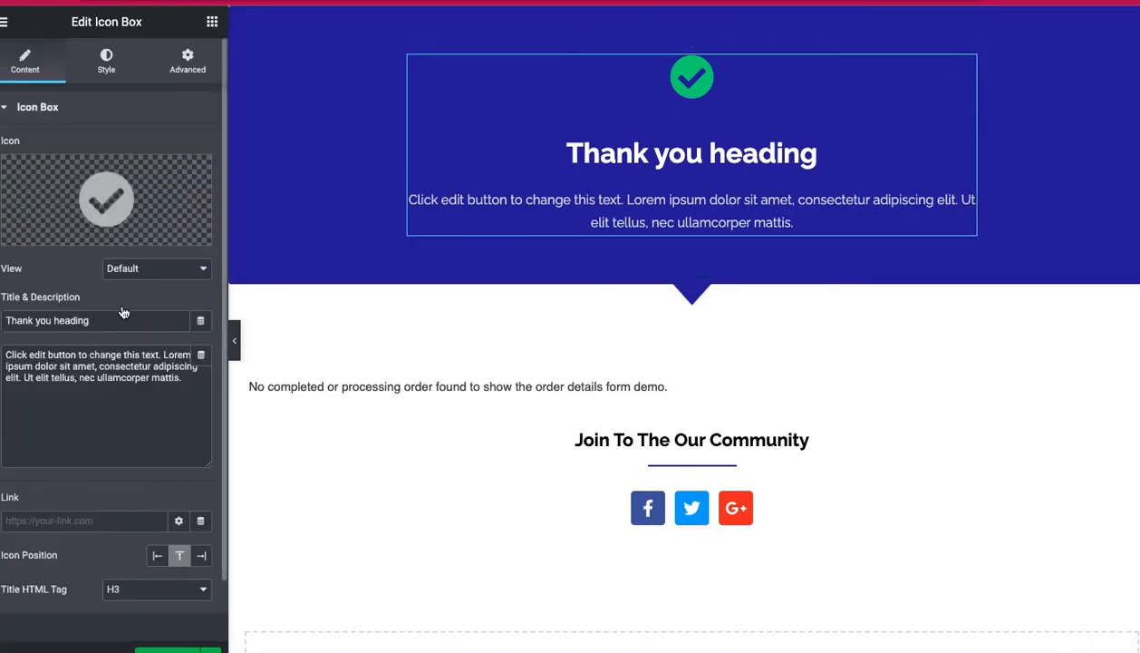
# Set the title of the banner's Icon Box to "Thank You"
pyautogui.tripleClick(96, 321)
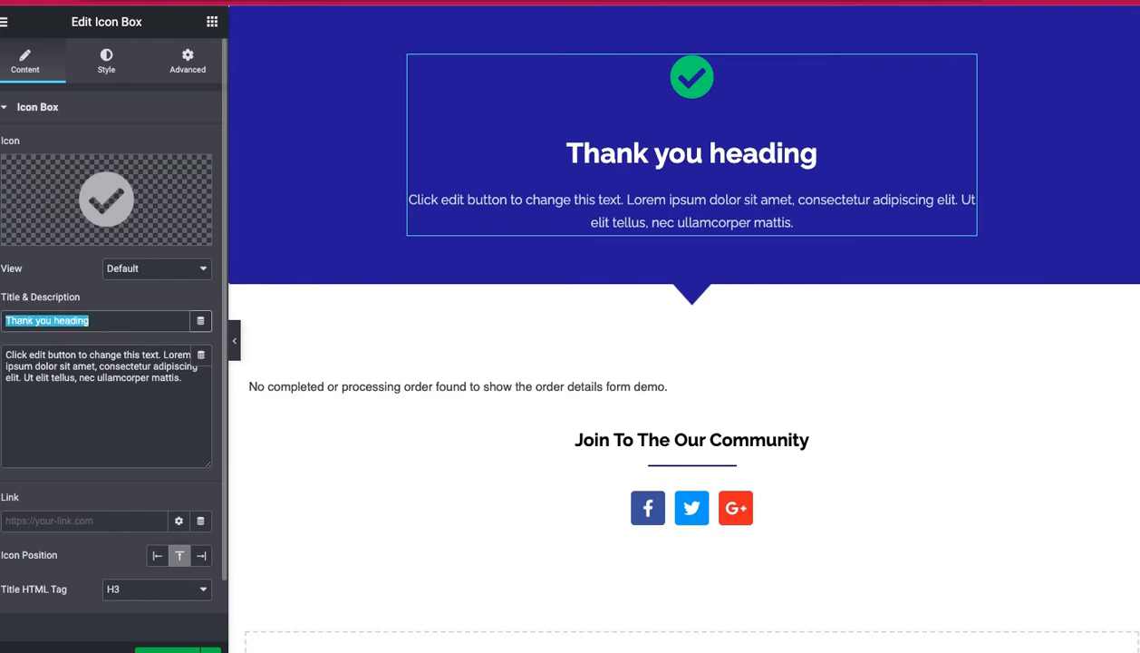
pyautogui.write('Thany')
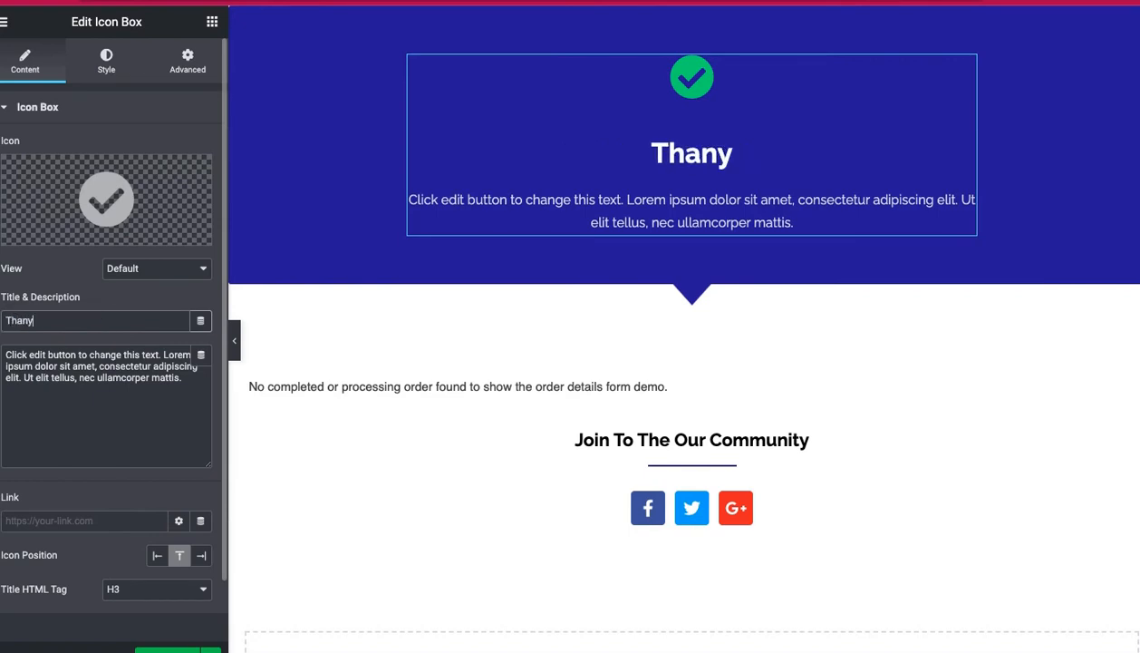
pyautogui.press('BackSpace')
pyautogui.write('k You')
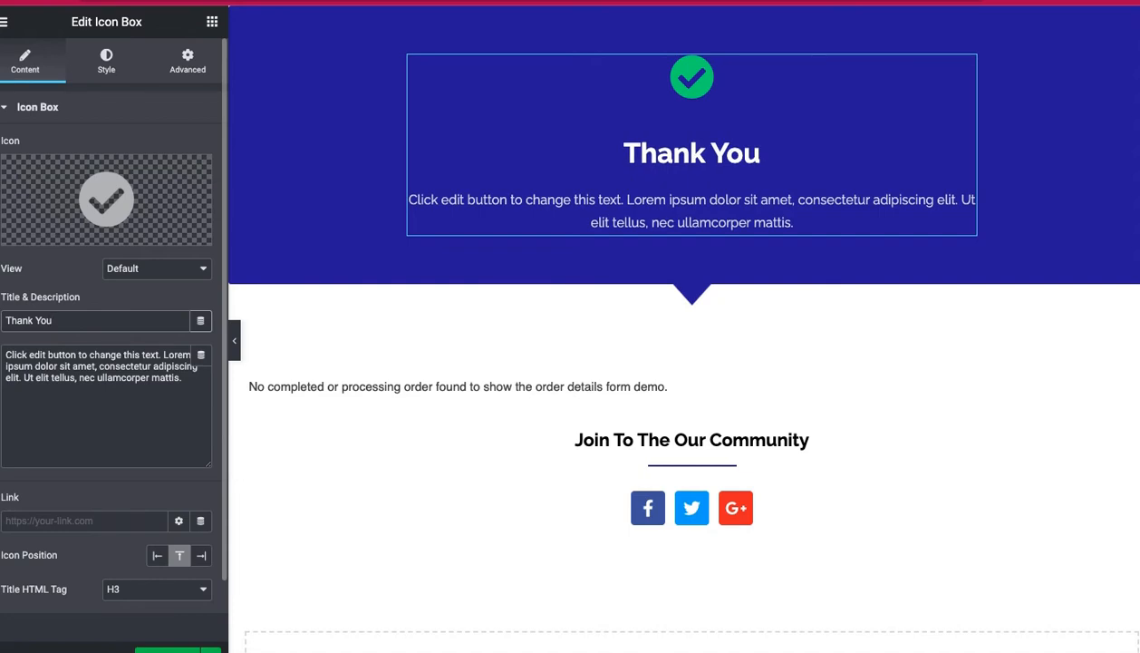
# Set the description to "Thank you for shopping with Kaetech digital. Please find your order details below. Let us know if you find any problem with your order."
pyautogui.click(184, 377)
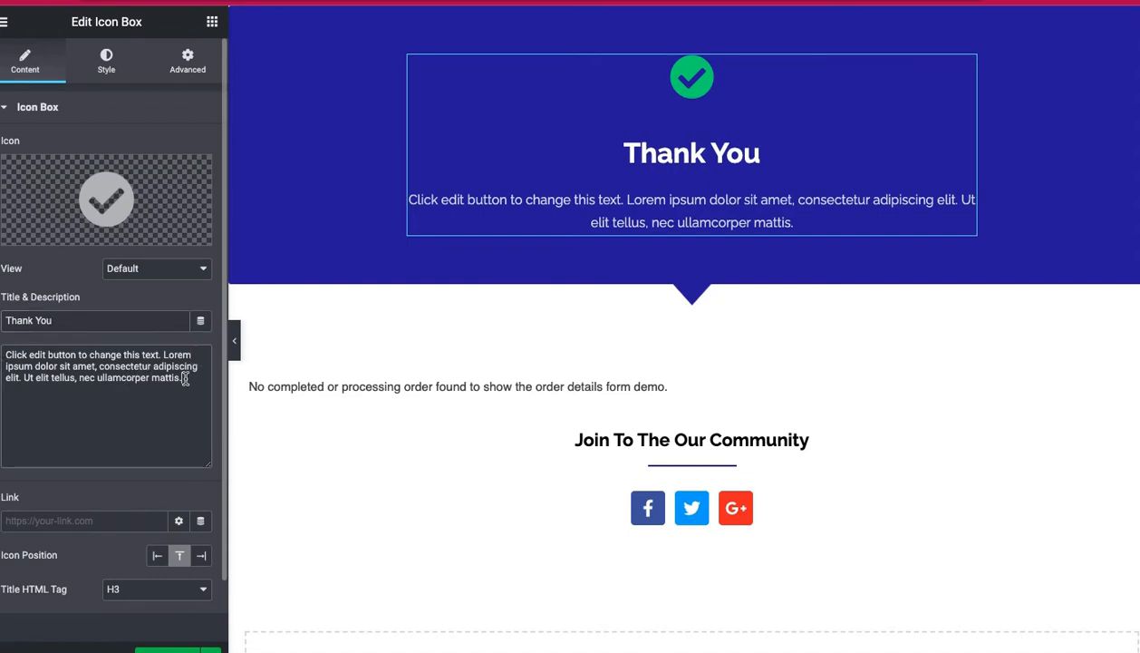
pyautogui.moveTo(183, 377); pyautogui.dragTo(2, 347)
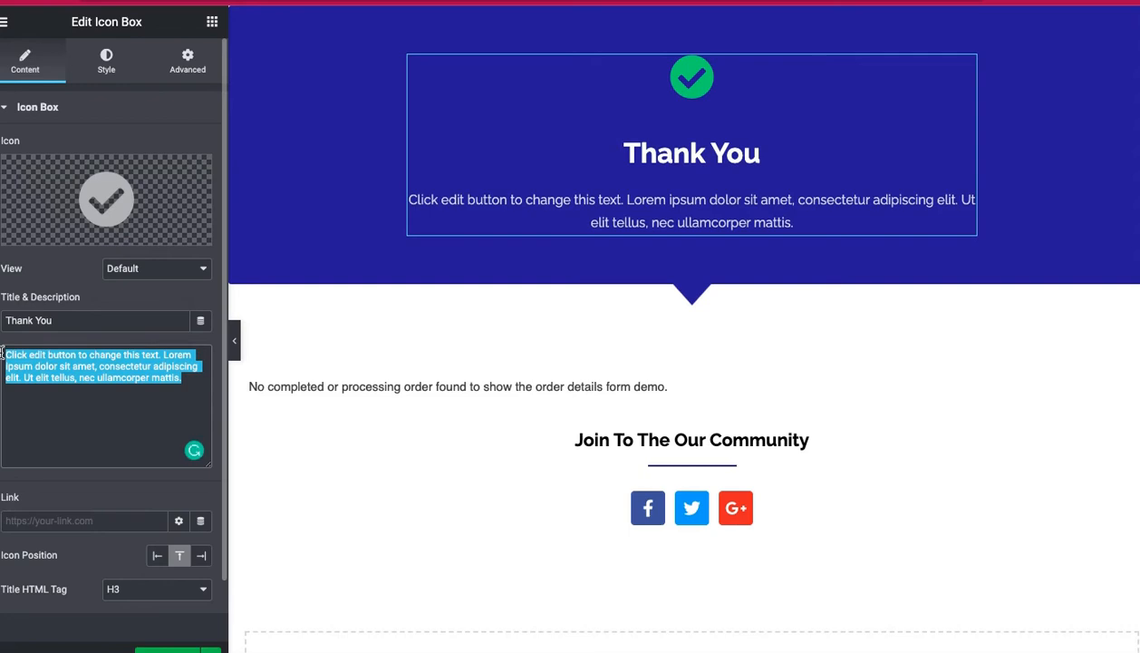
pyautogui.write('Thank')
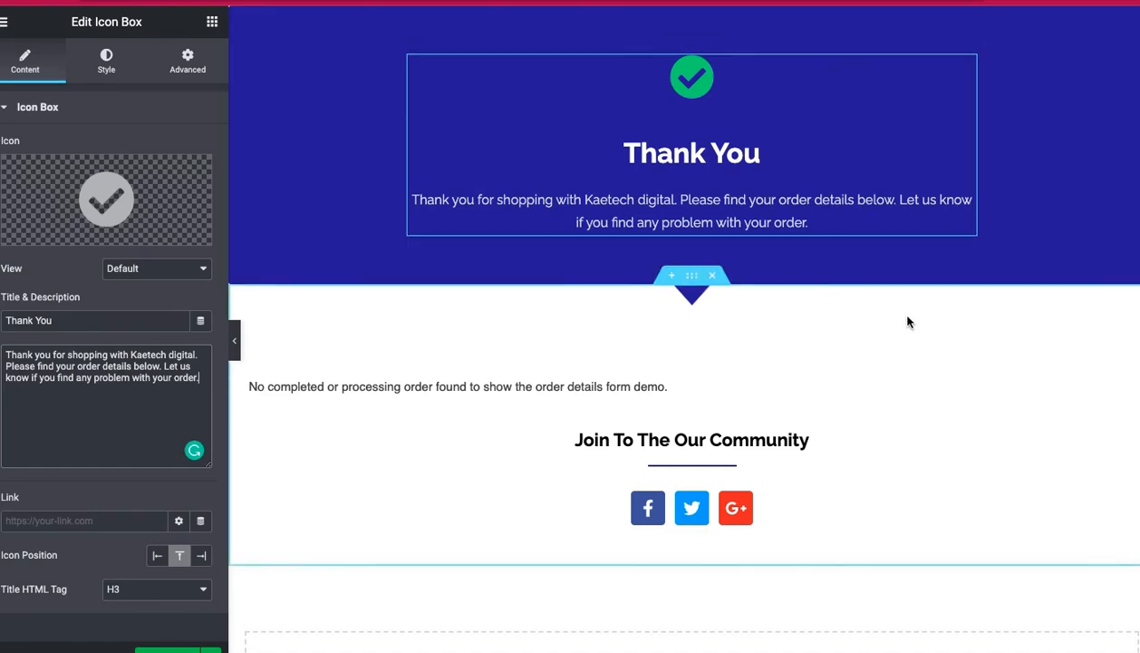
# Open the content settings of the Order Details Form widget below the thank-you banner
pyautogui.scroll(-1, 909, 322)
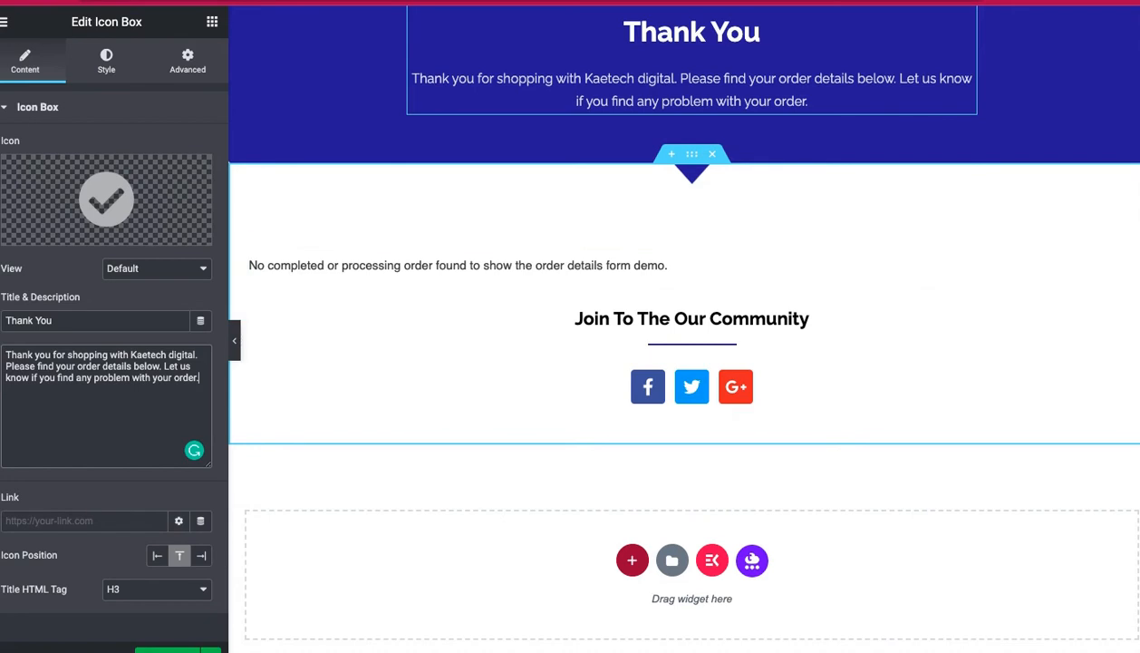
pyautogui.click(1125, 256)
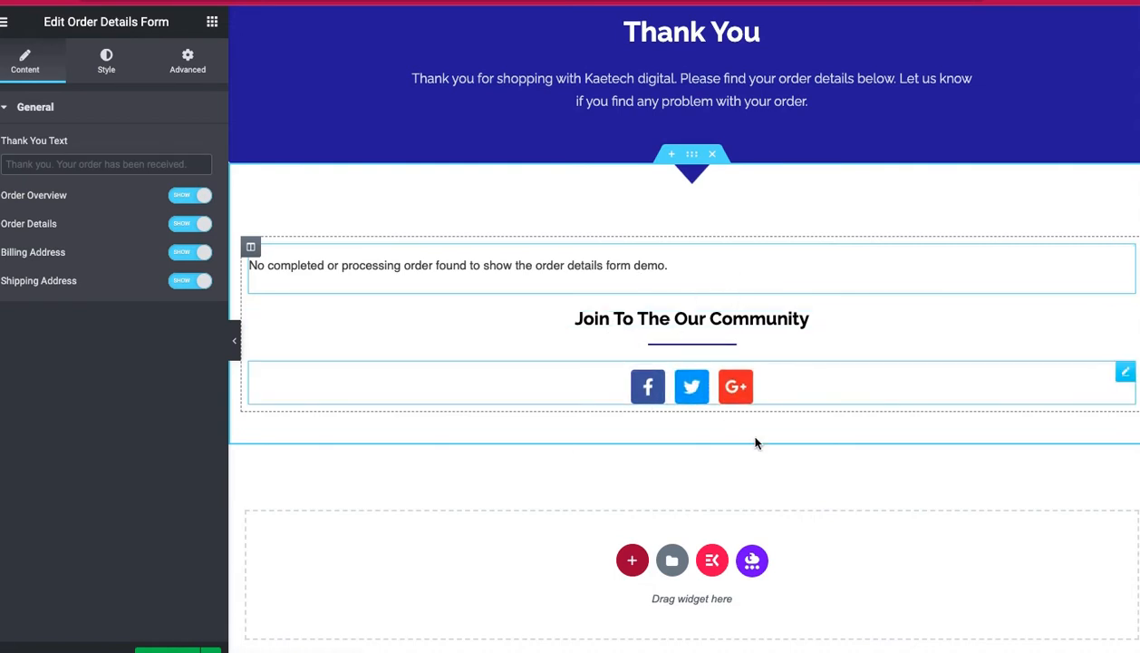
# Review the thank-you page's banner, order details and social icons, and the Thank You step's design settings in CartFlows
pyautogui.scroll(1, 804, 326)
pyautogui.scroll(-2, 805, 326)
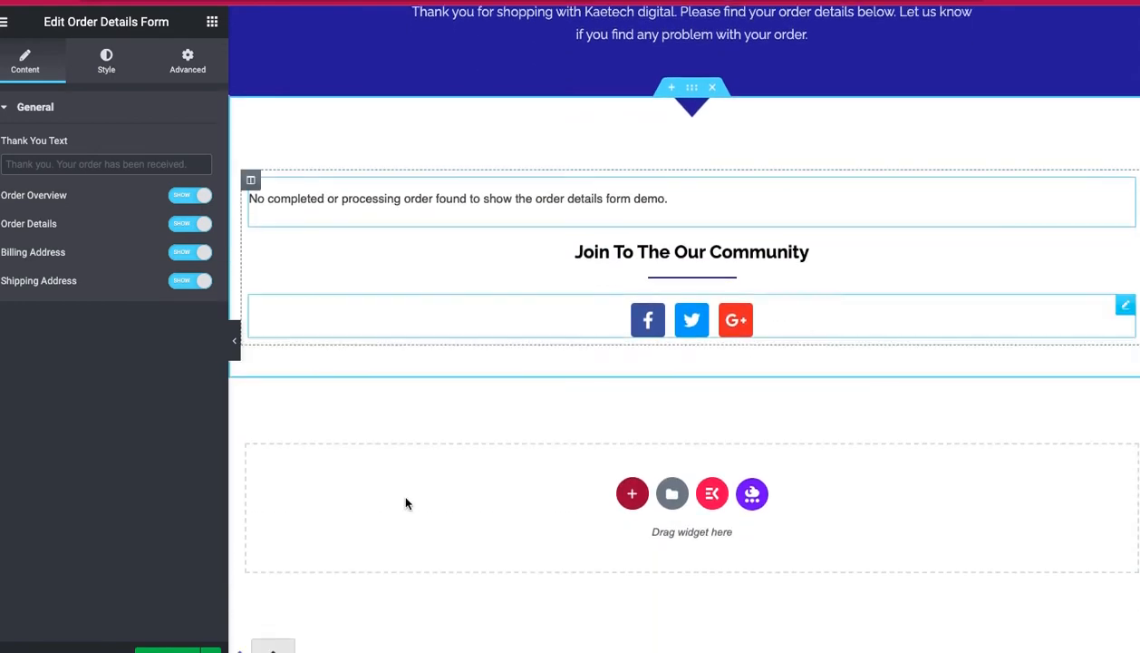
pyautogui.scroll(4, 677, 304)
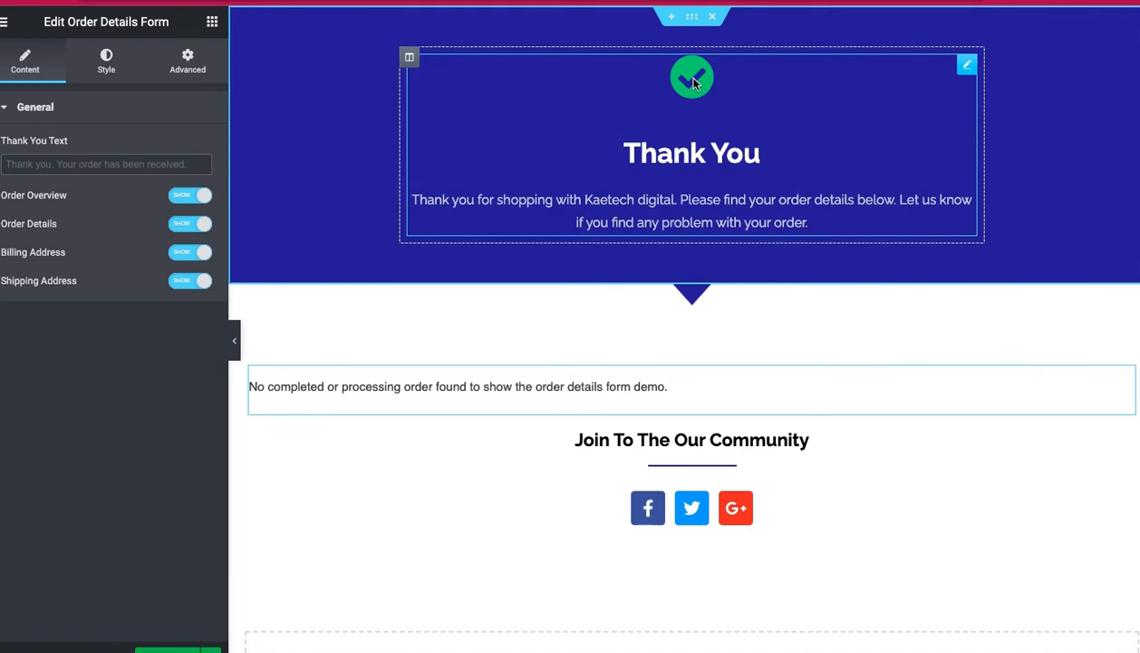
pyautogui.scroll(-3, 379, 494)
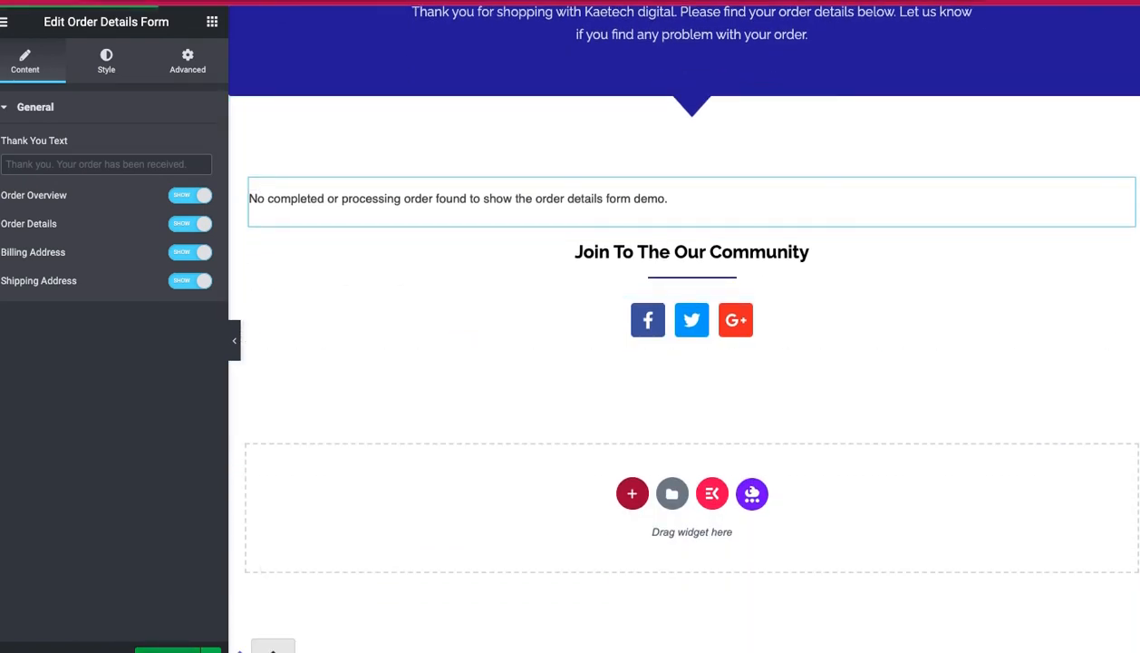
pyautogui.scroll(3, 693, 181)
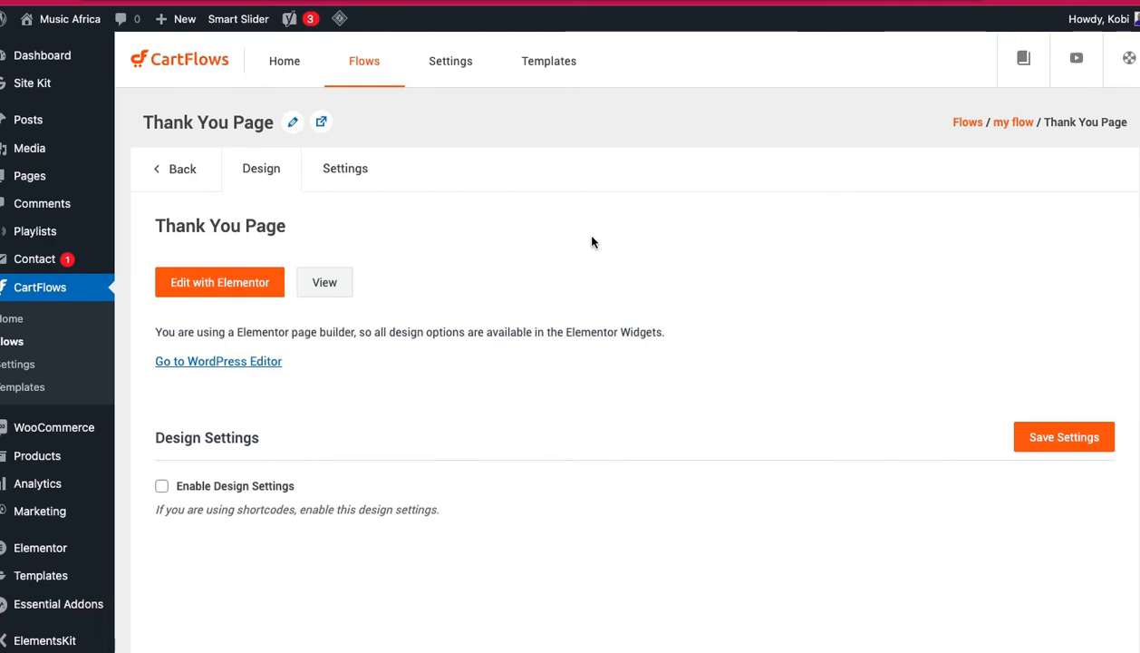
pyautogui.scroll(-5, 591, 242)
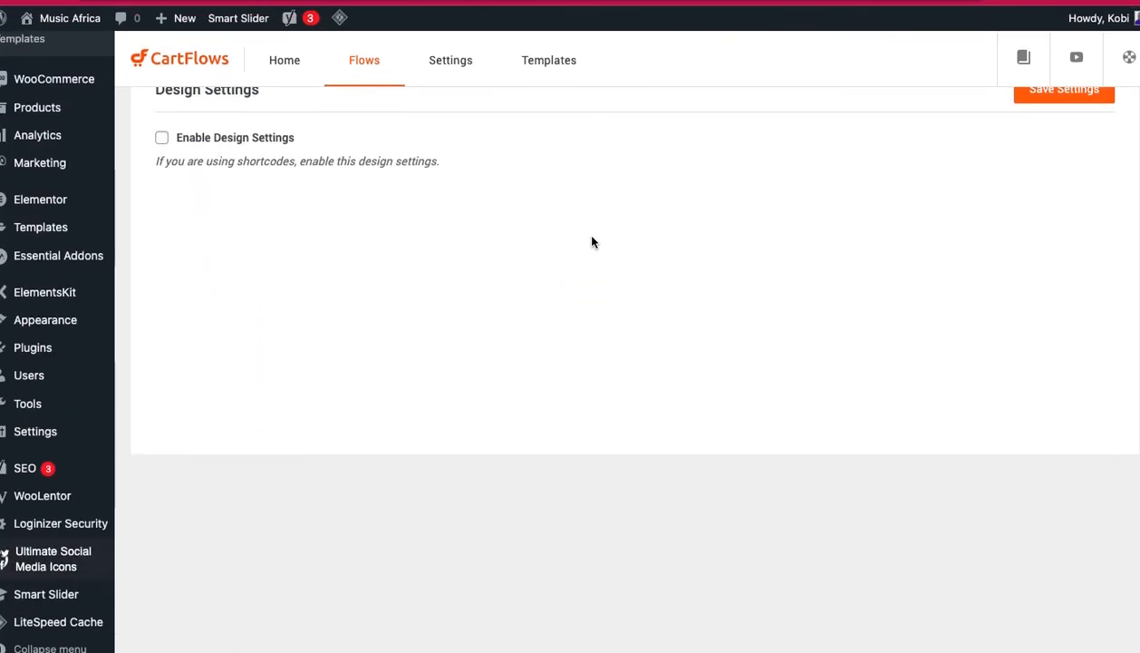
pyautogui.scroll(5, 190, 248)
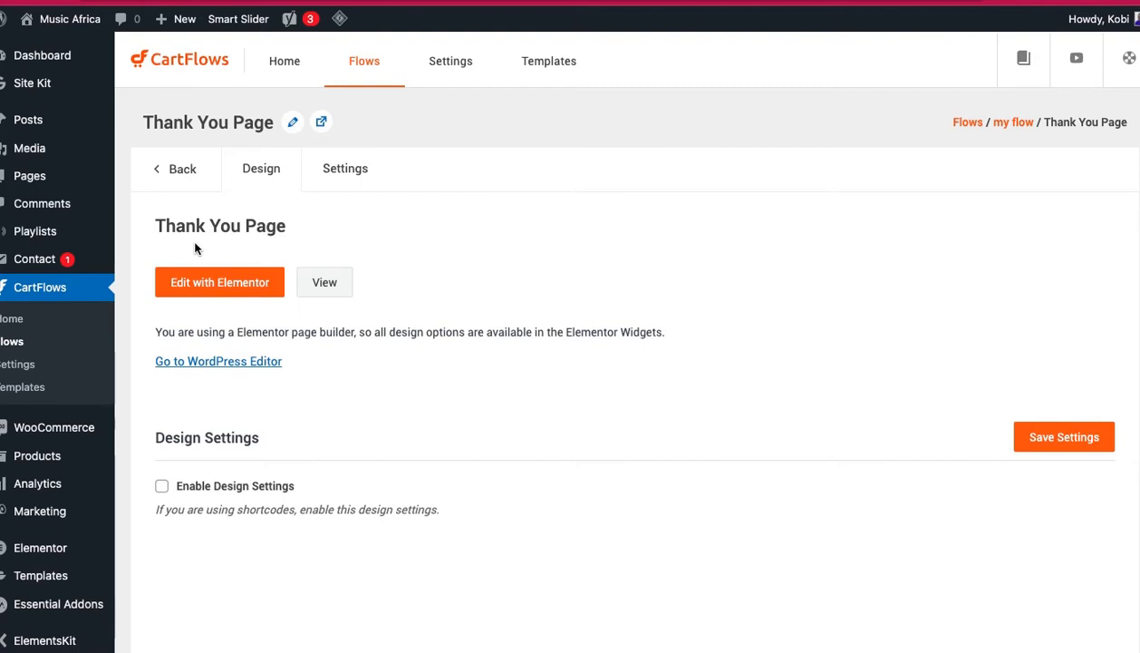
# Open WooLentor's Template Builder from the WordPress dashboard
pyautogui.scroll(-4, 195, 247)
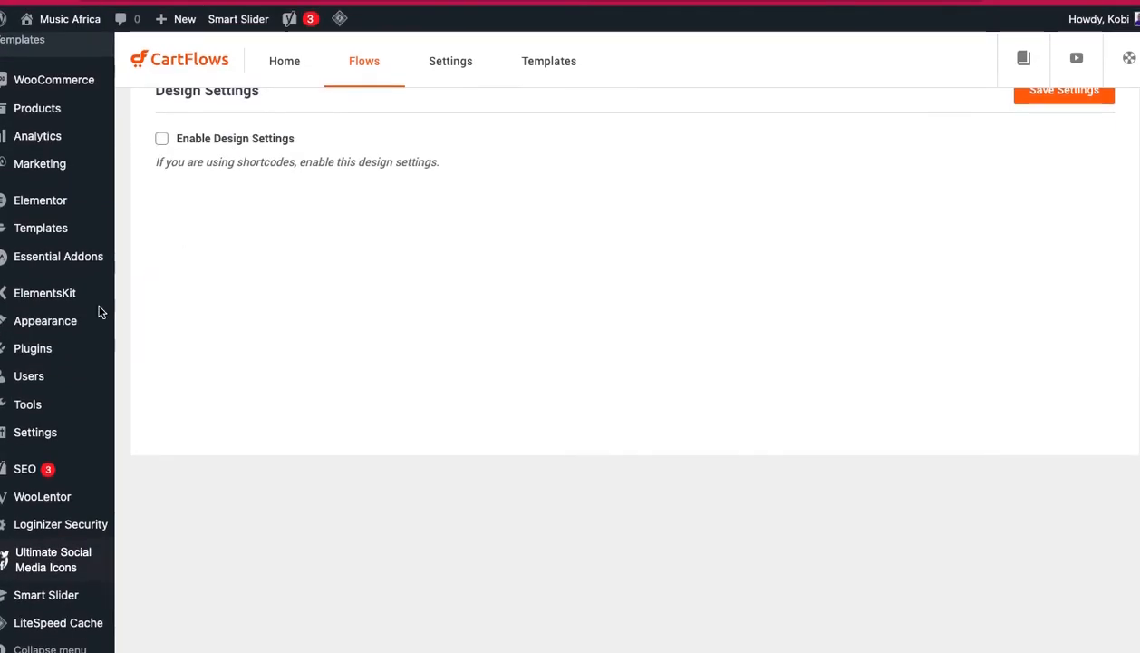
pyautogui.moveTo(41, 504)
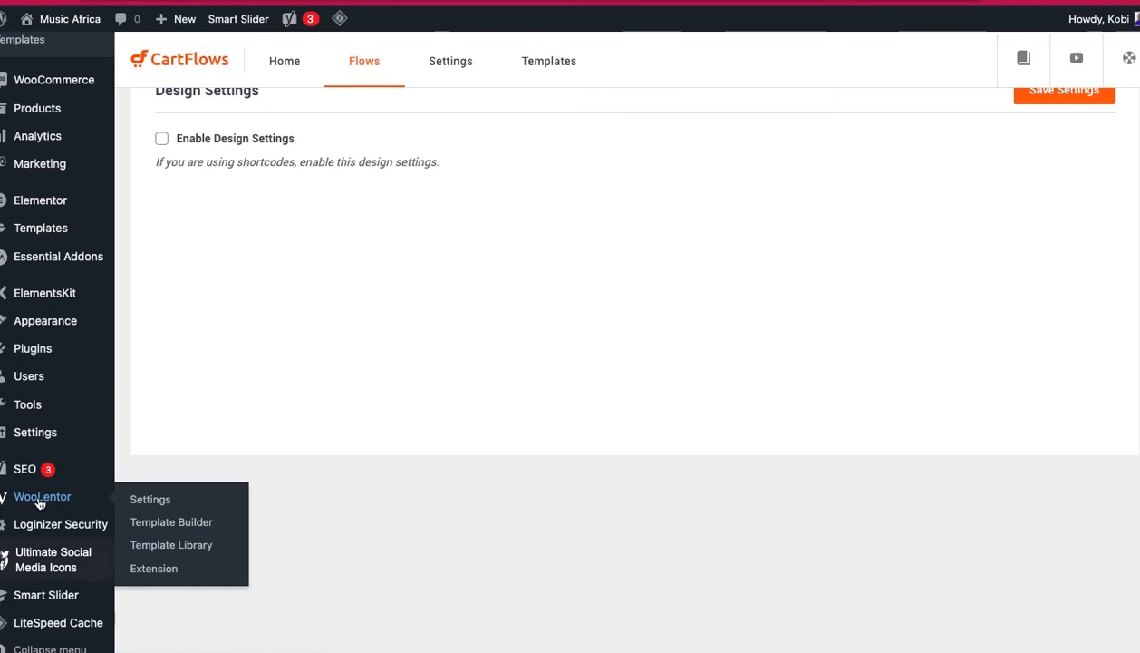
pyautogui.click(178, 524)
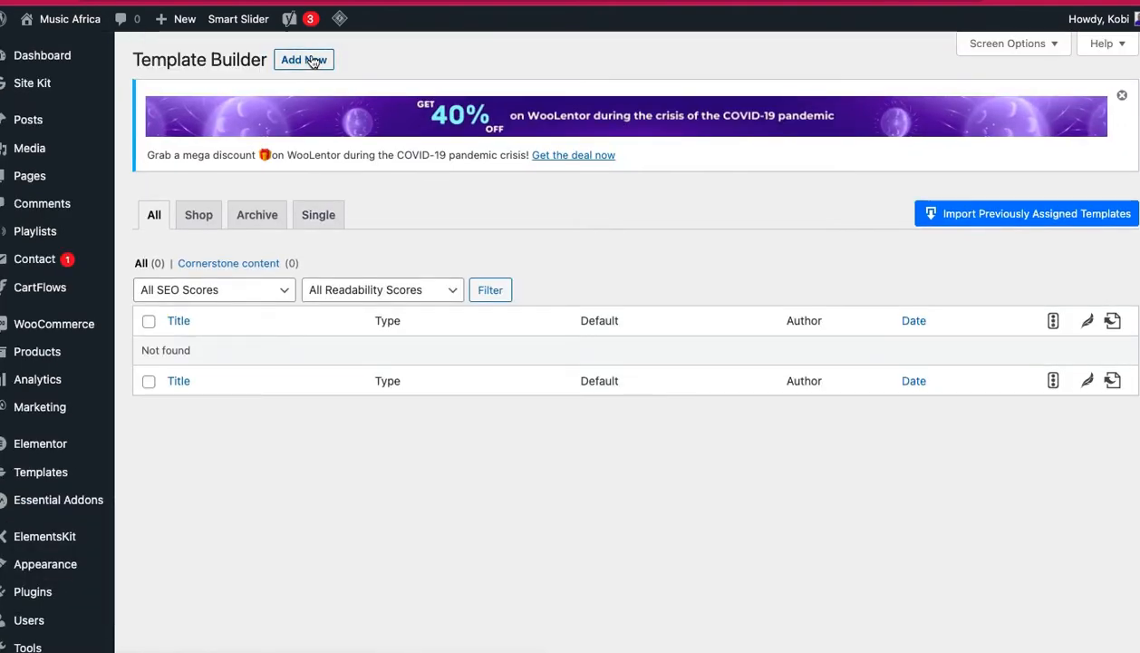
# Create a WooLentor template named "Single product" of type Single, save its settings and open it in Elementor
pyautogui.click(306, 61)
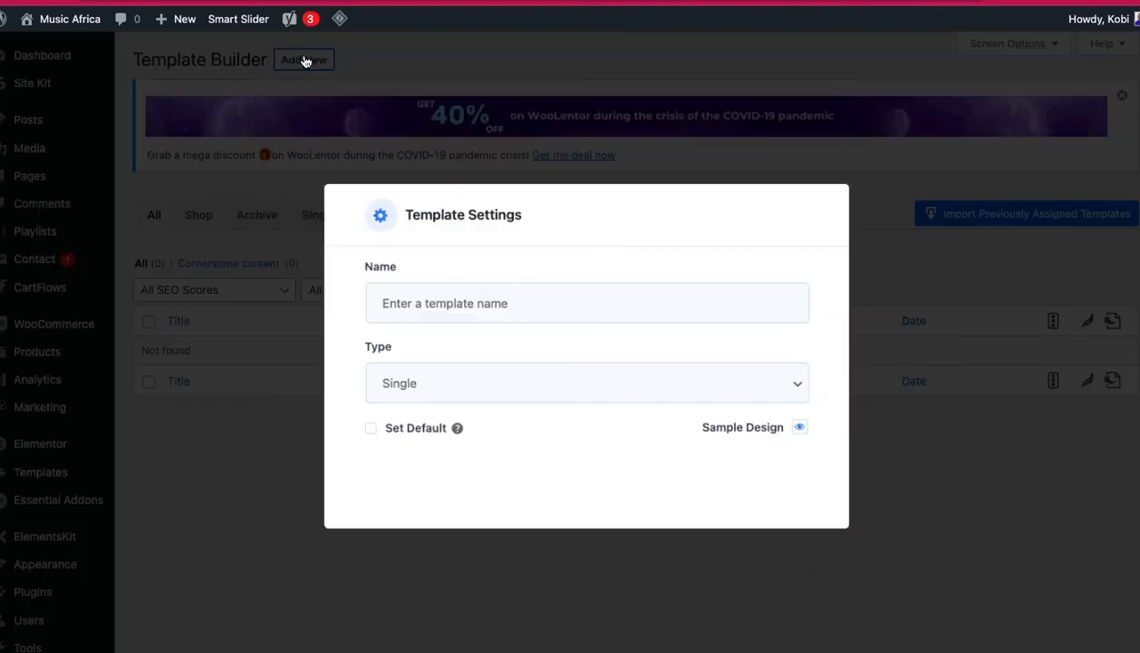
pyautogui.click(505, 301)
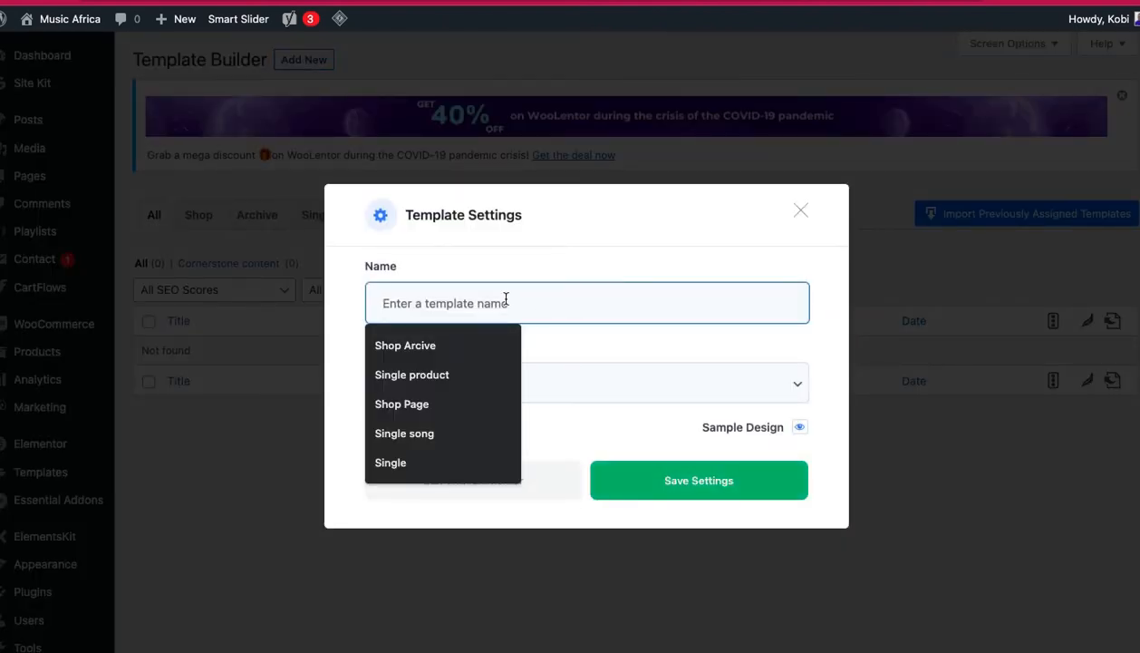
pyautogui.click(427, 377)
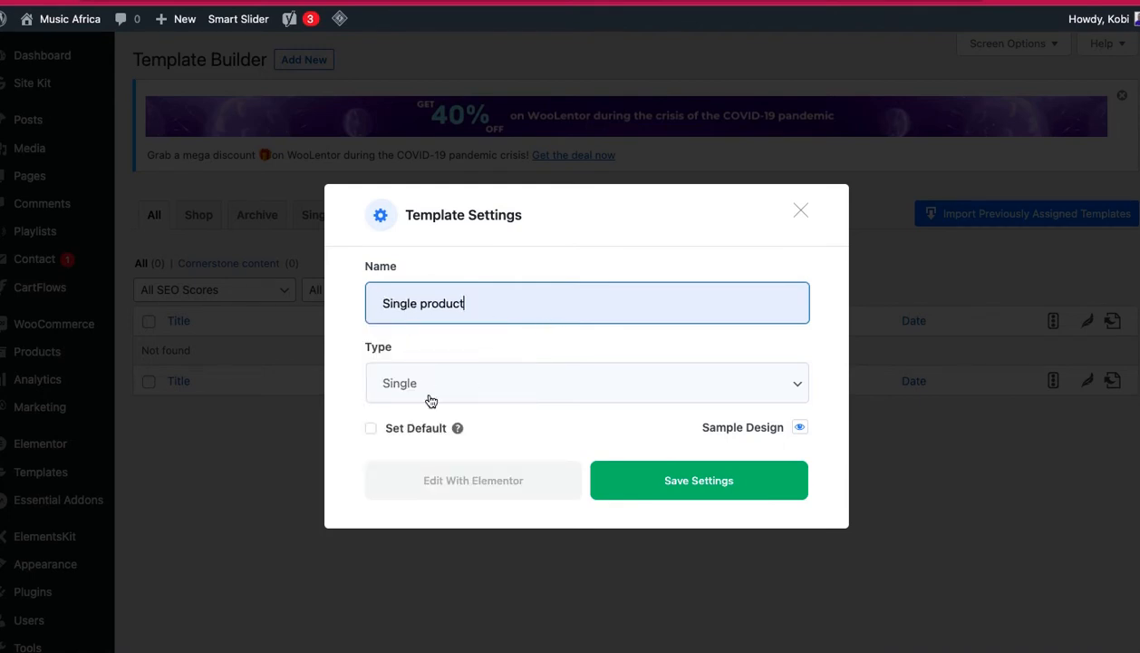
pyautogui.click(462, 389)
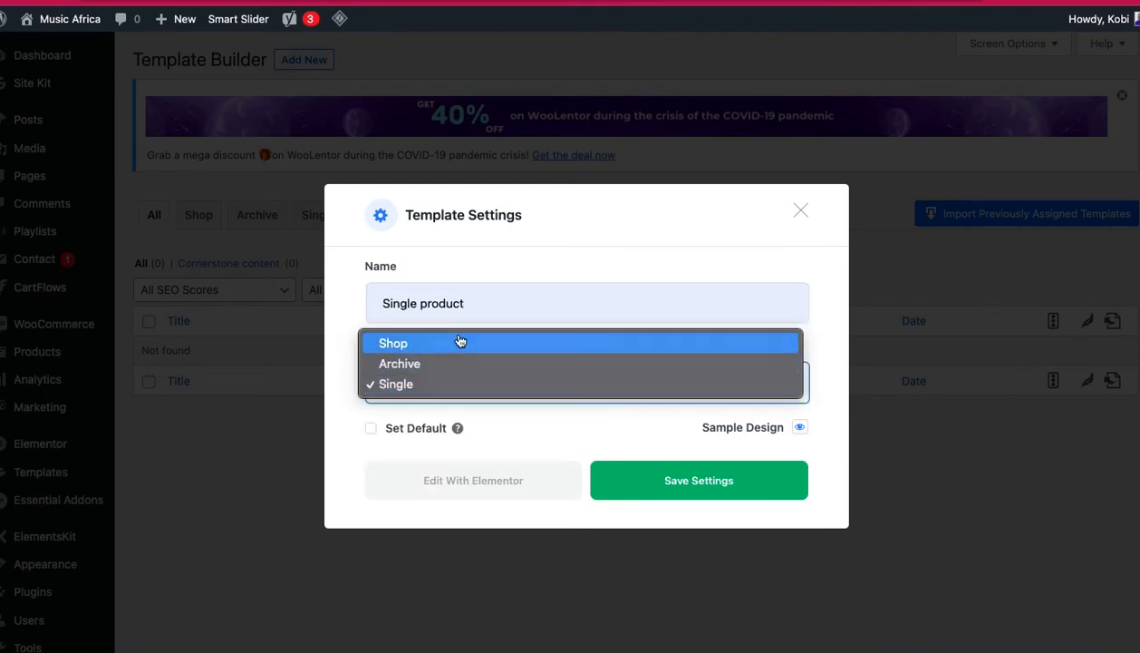
pyautogui.click(438, 386)
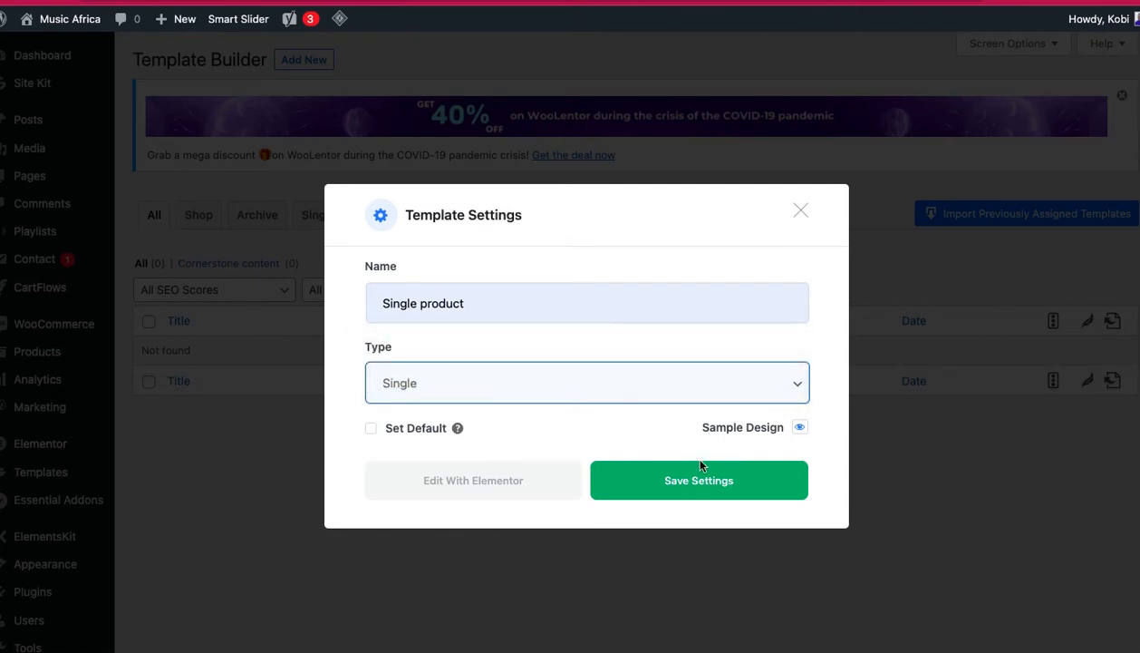
pyautogui.click(691, 481)
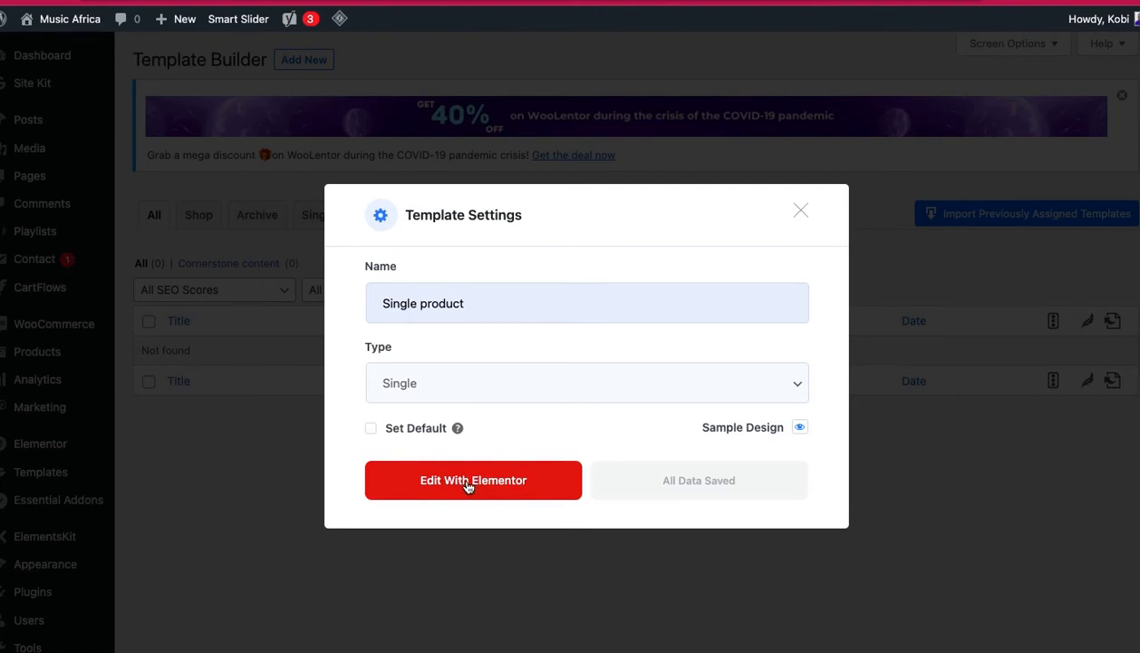
pyautogui.click(468, 486)
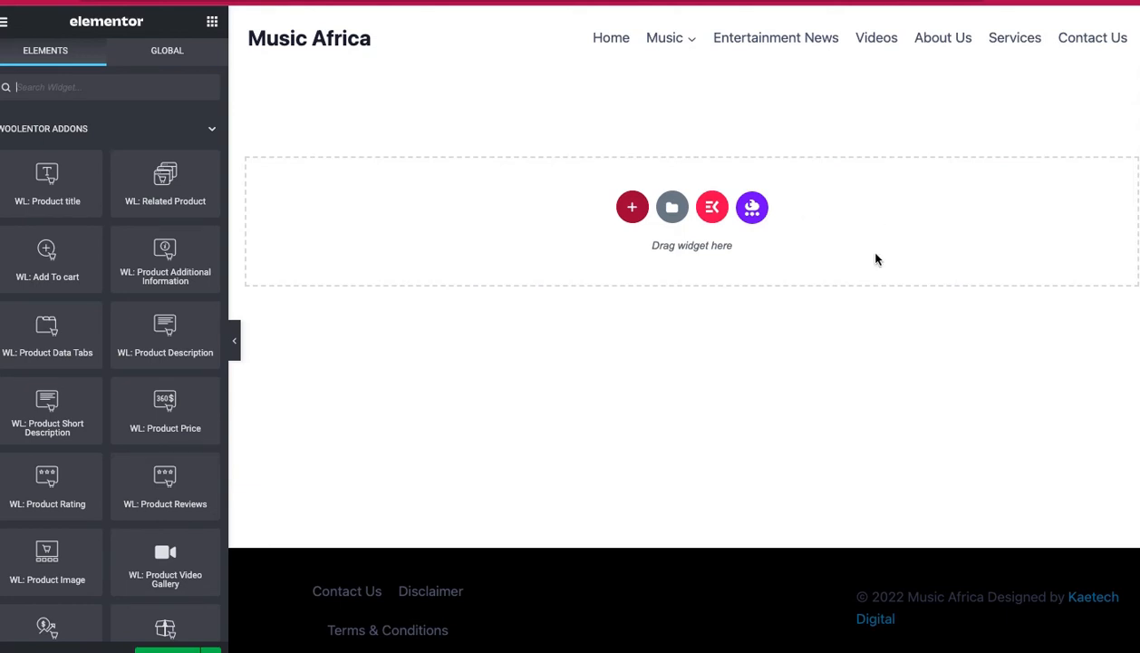
# Add a single-column section to the empty template and give it a Min Height of 300 px
pyautogui.click(634, 206)
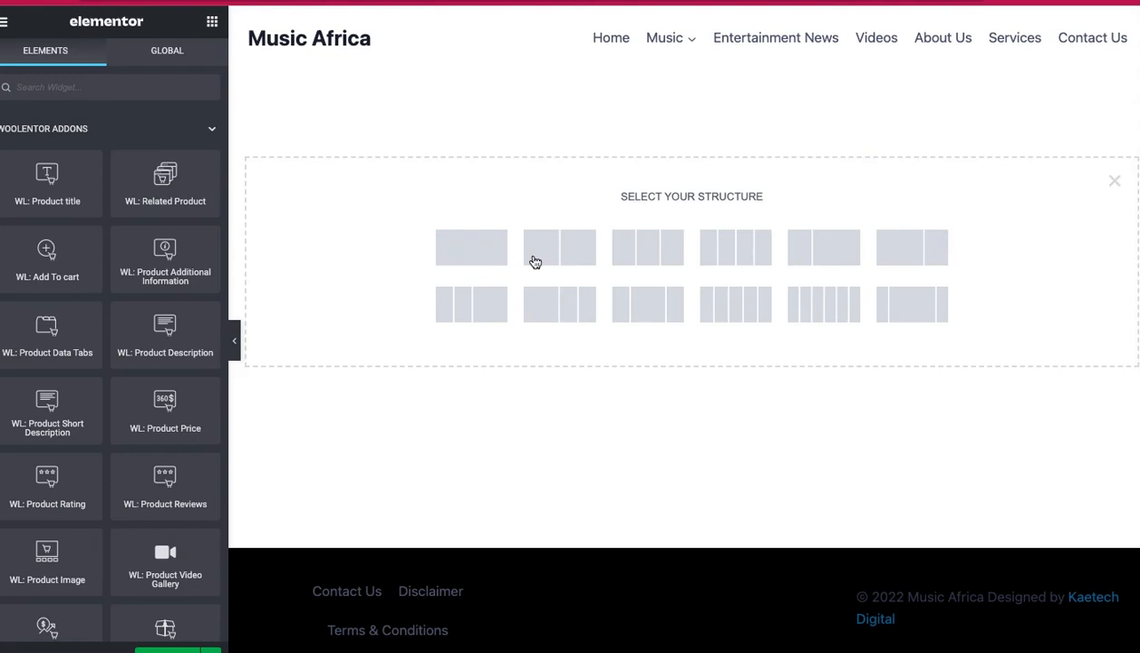
pyautogui.click(471, 253)
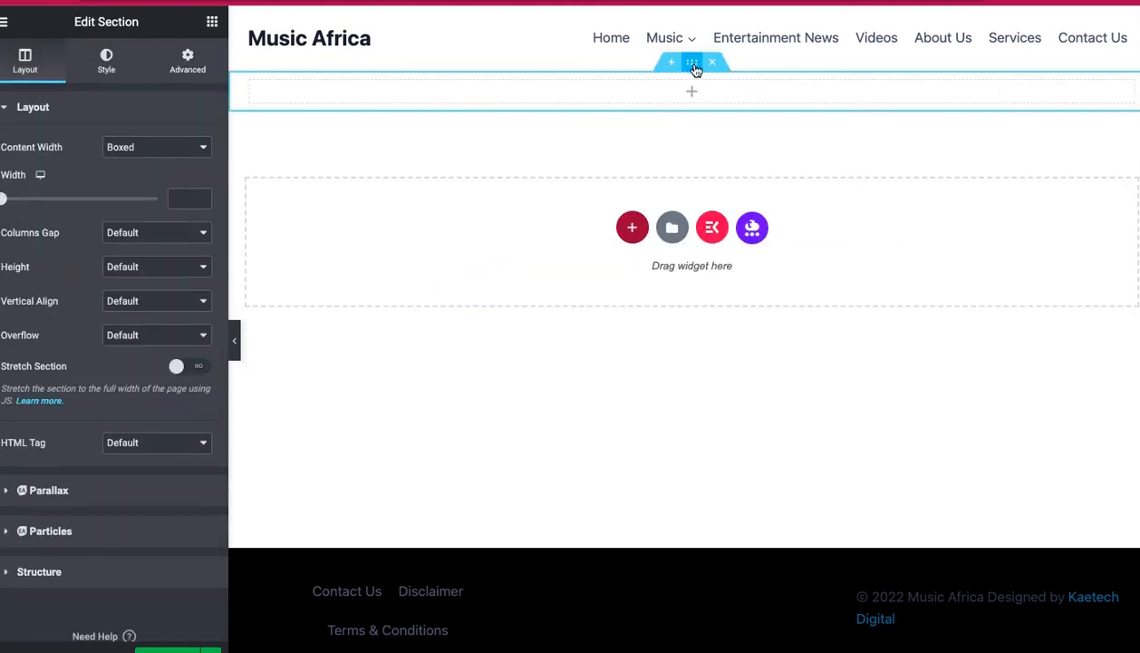
pyautogui.click(159, 232)
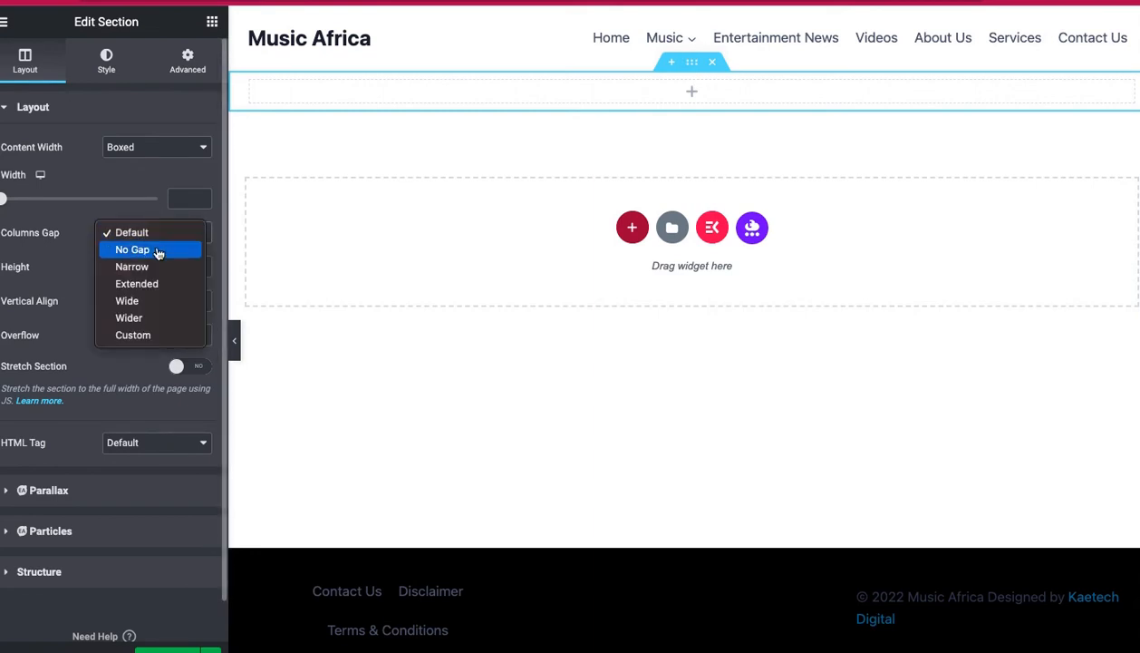
pyautogui.click(95, 216)
pyautogui.click(159, 264)
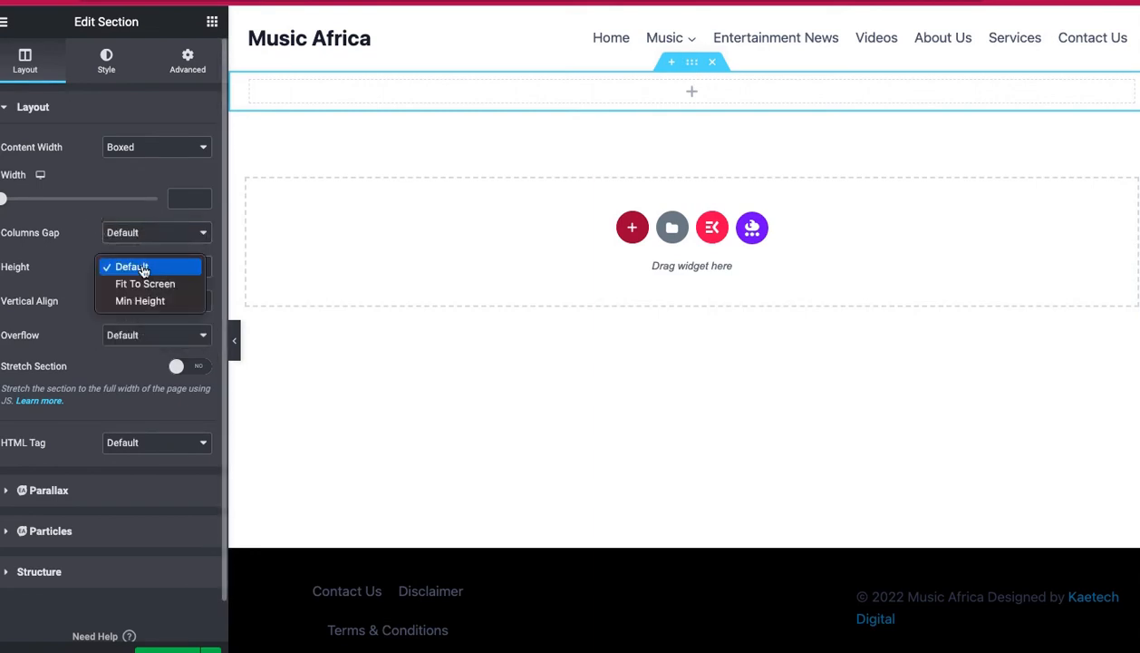
pyautogui.click(152, 301)
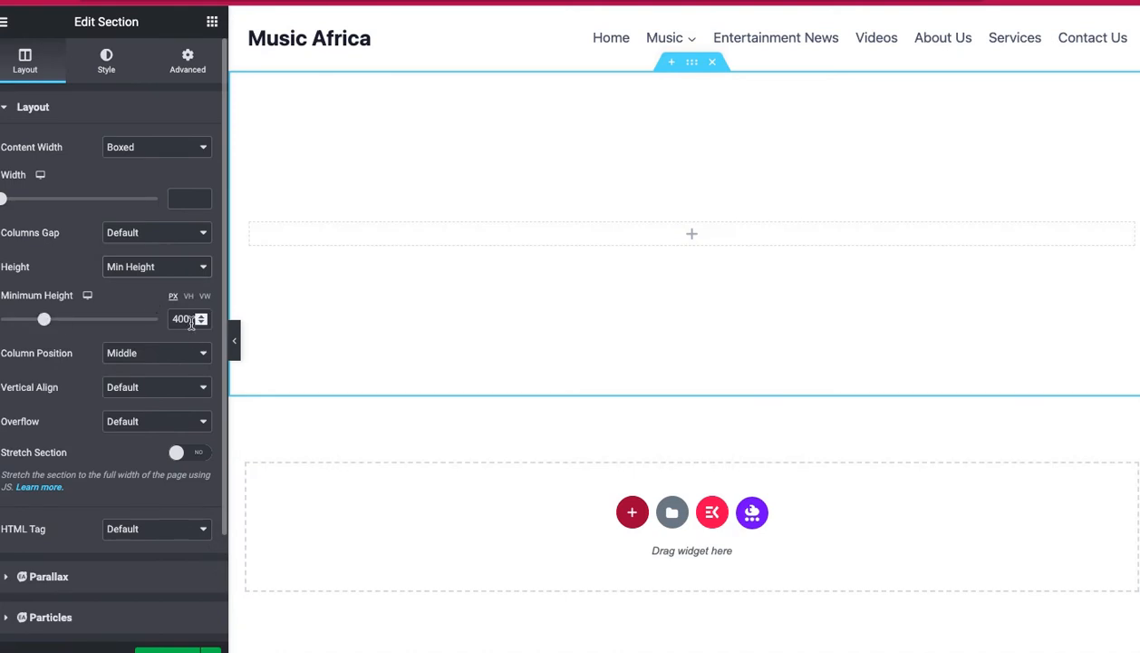
pyautogui.moveTo(191, 319); pyautogui.dragTo(157, 320)
pyautogui.write('300')
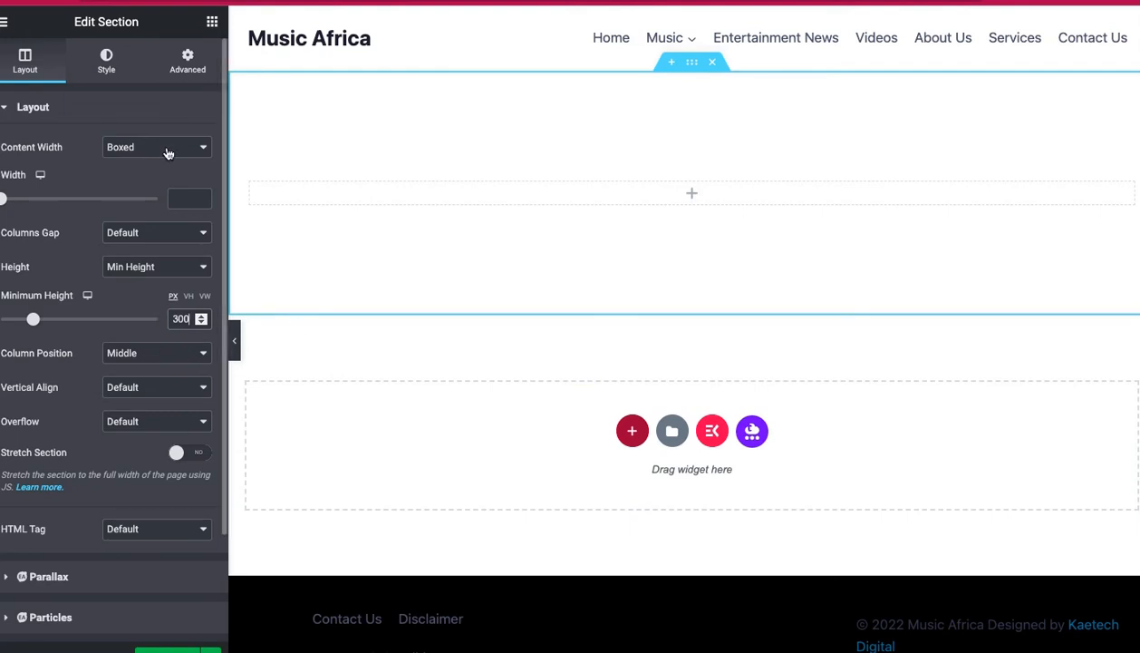
# Give the section a Classic background using the Car-2.jpg image from the media library
pyautogui.click(107, 65)
pyautogui.click(107, 65)
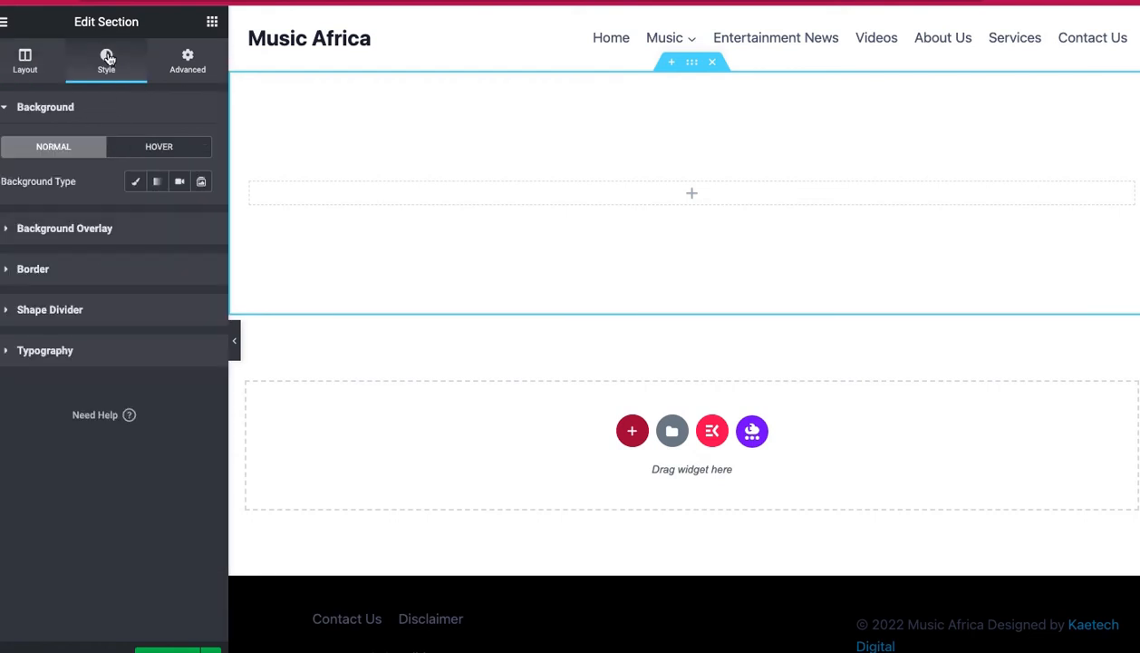
pyautogui.click(133, 183)
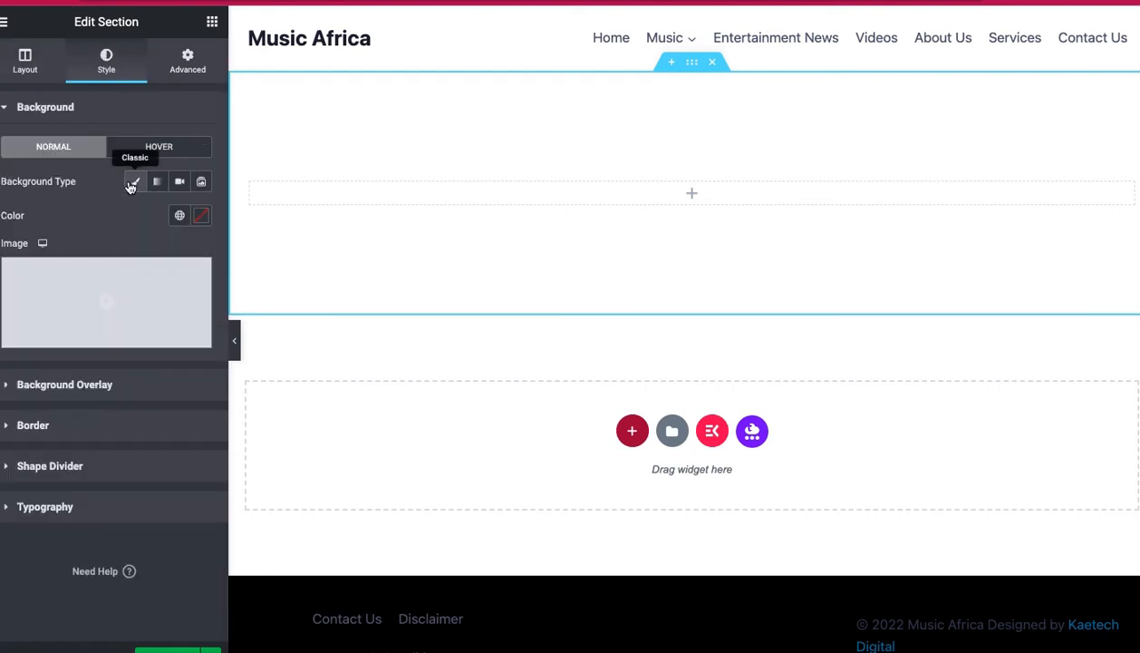
pyautogui.click(122, 294)
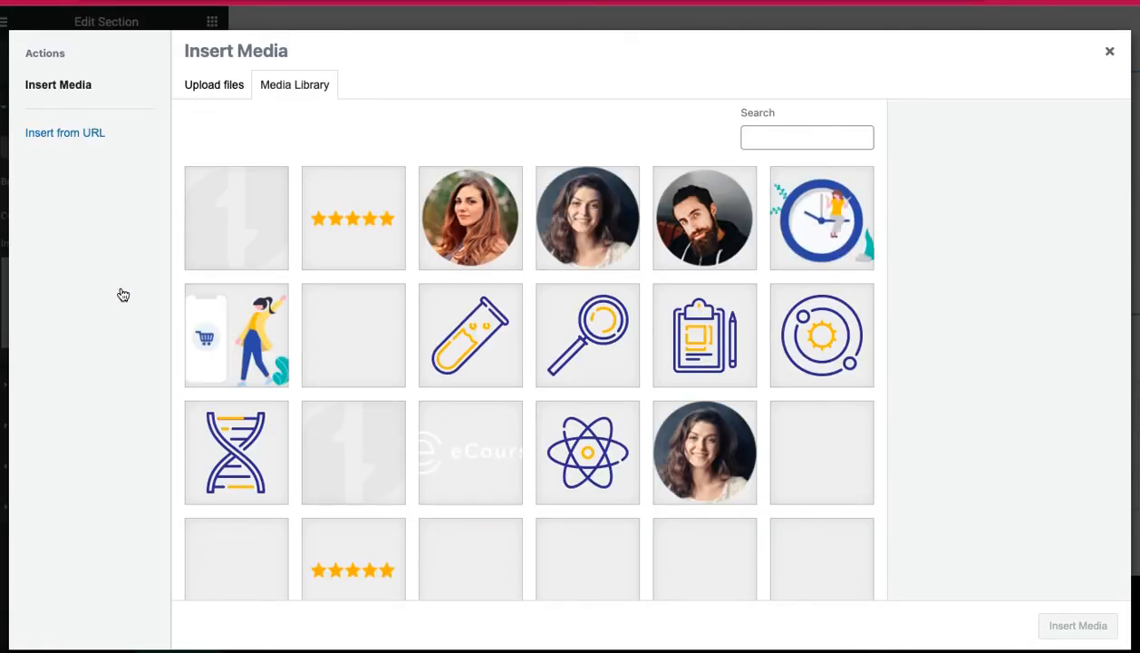
pyautogui.scroll(-4, 382, 341)
pyautogui.scroll(-3, 382, 341)
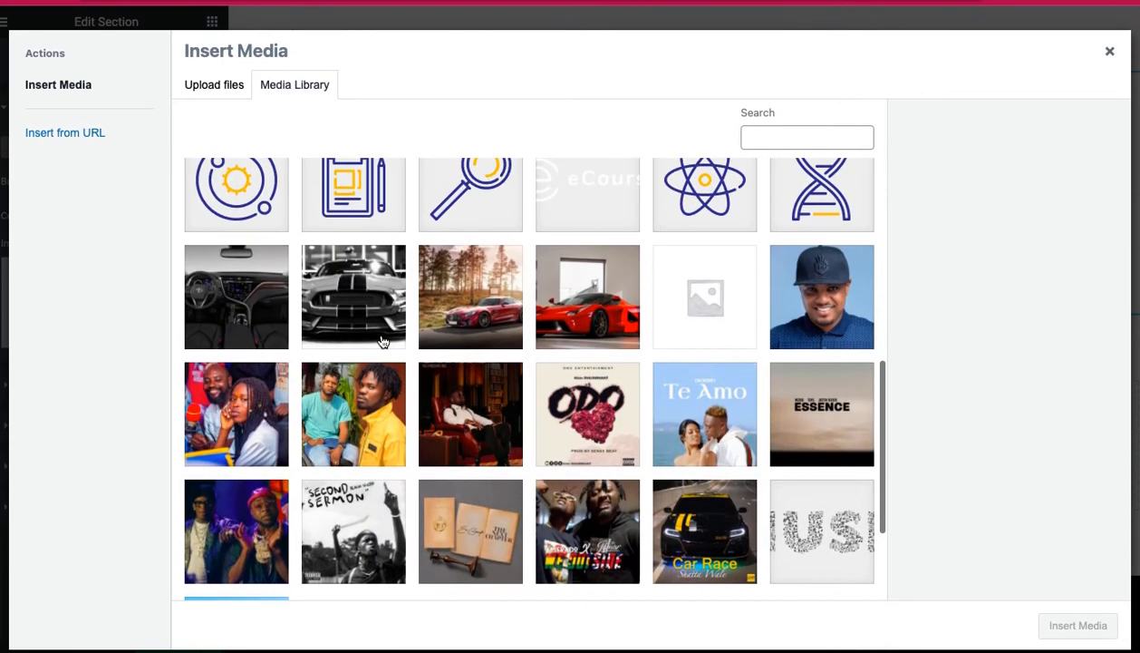
pyautogui.click(488, 311)
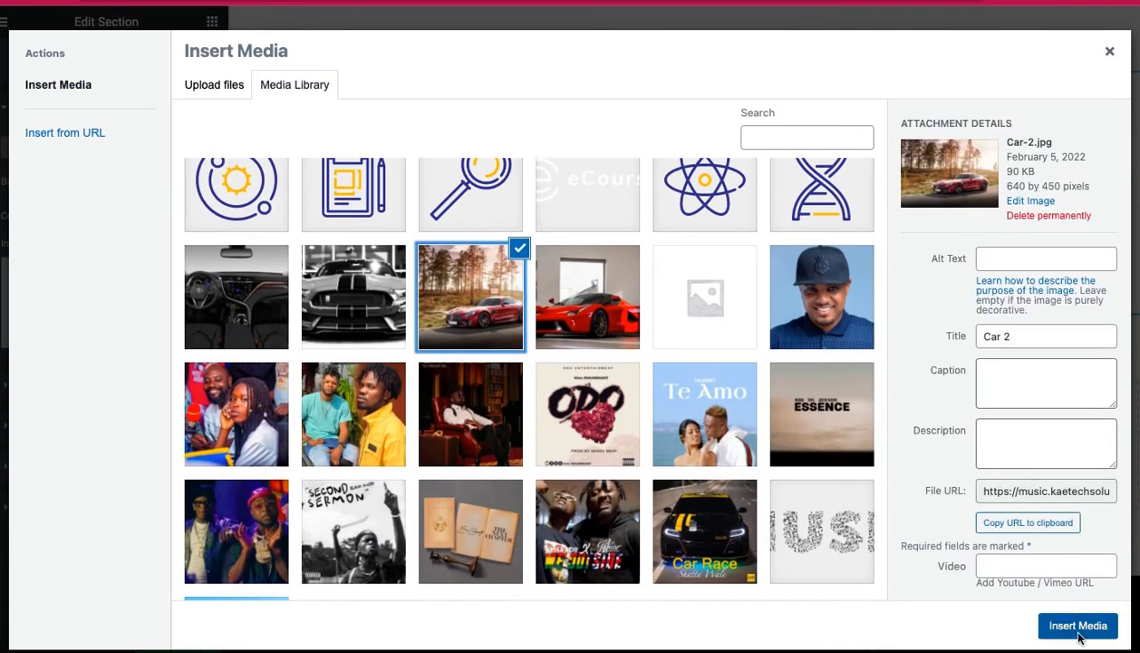
pyautogui.click(1079, 626)
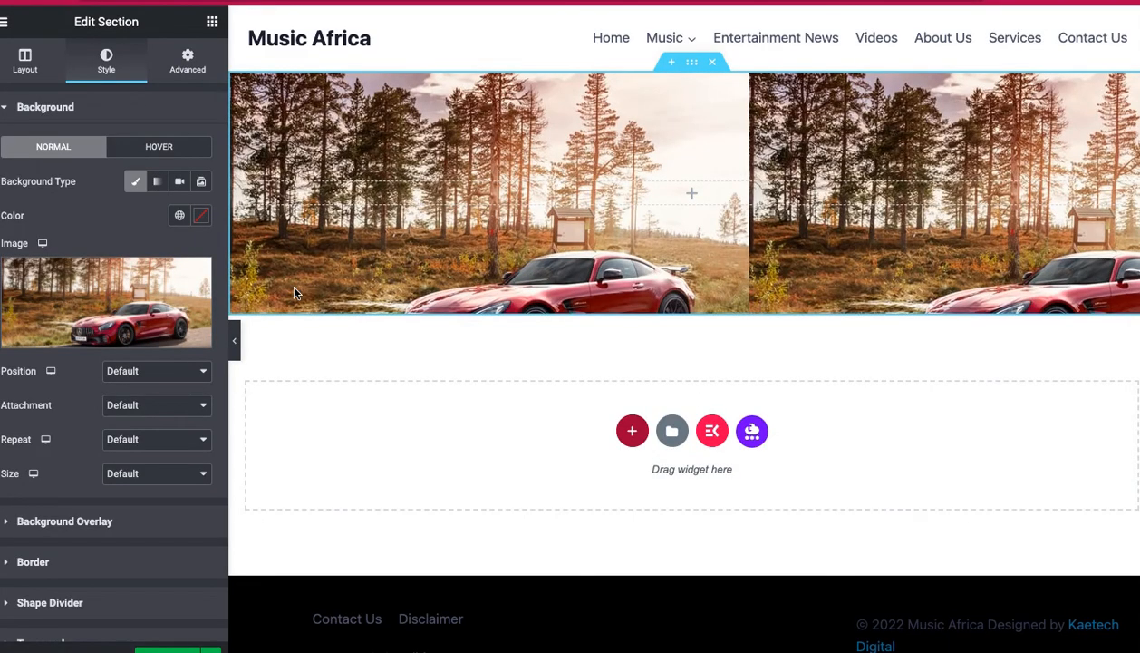
# Set the section's background image to Center Center position, No-repeat and Cover size, keeping the Default attachment
pyautogui.click(140, 371)
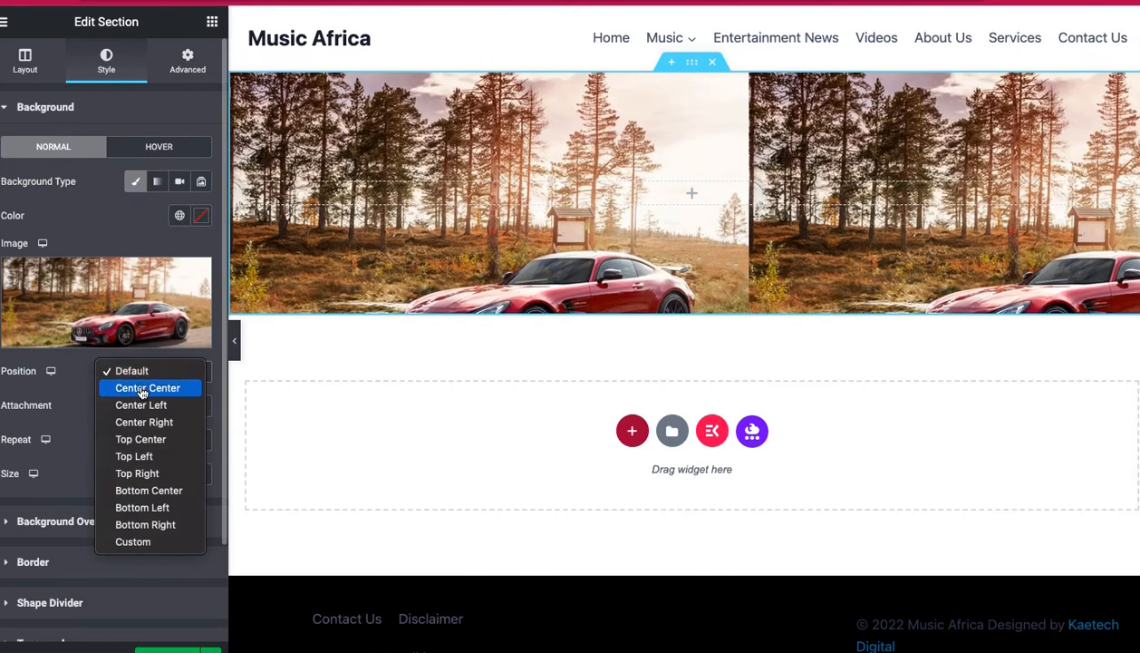
pyautogui.click(142, 388)
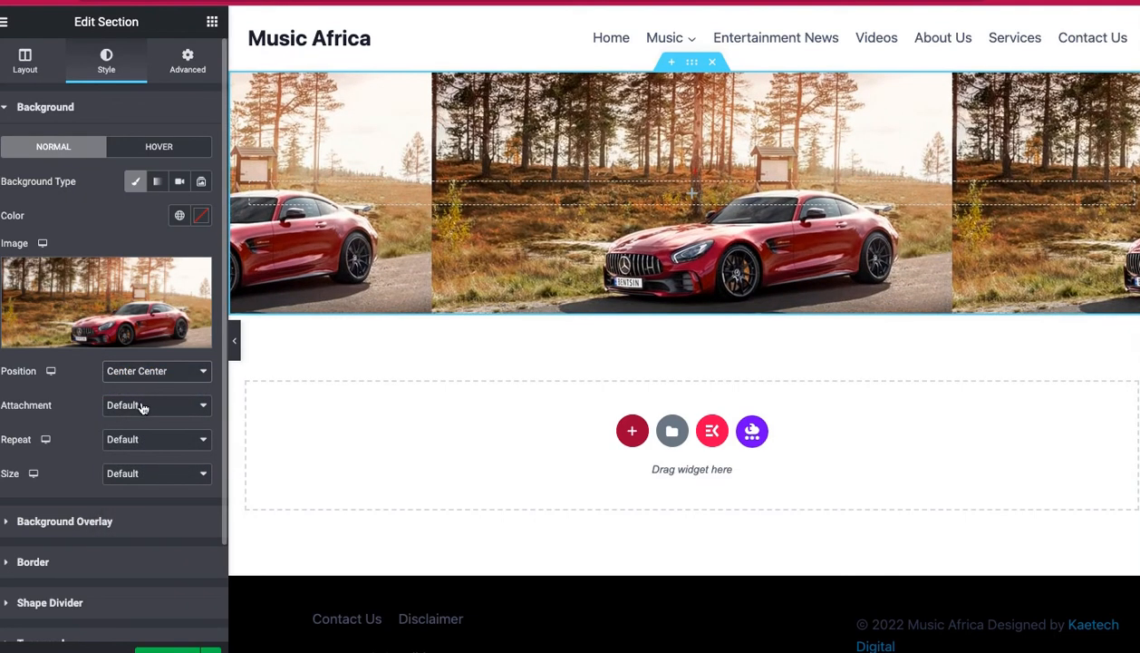
pyautogui.click(141, 408)
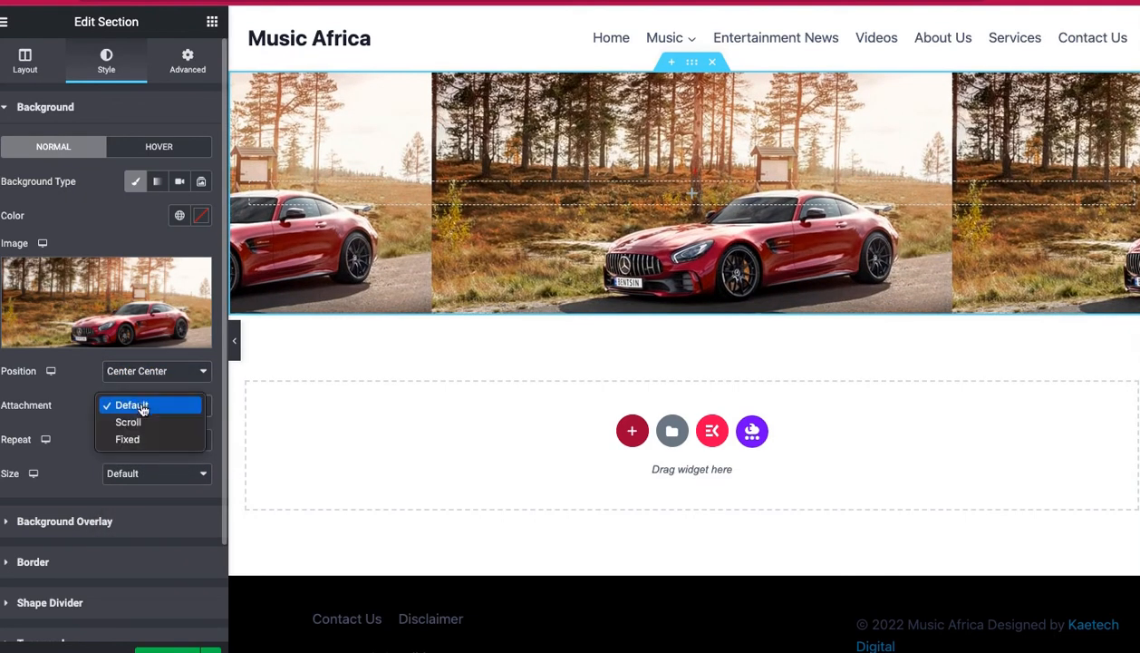
pyautogui.click(142, 408)
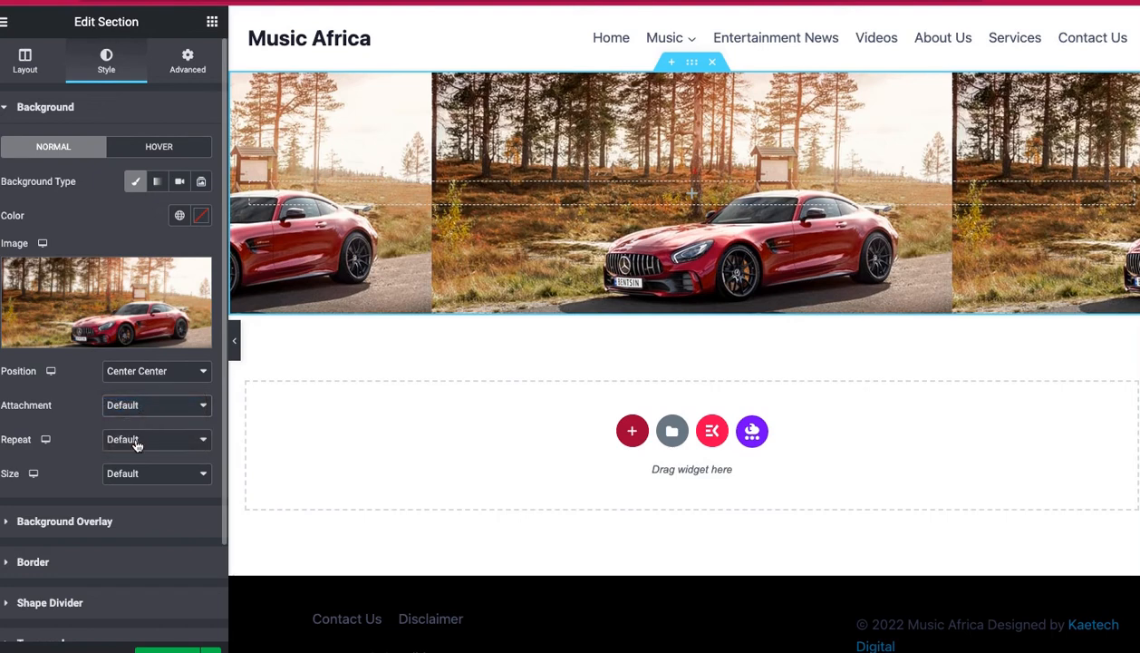
pyautogui.click(138, 440)
pyautogui.click(138, 457)
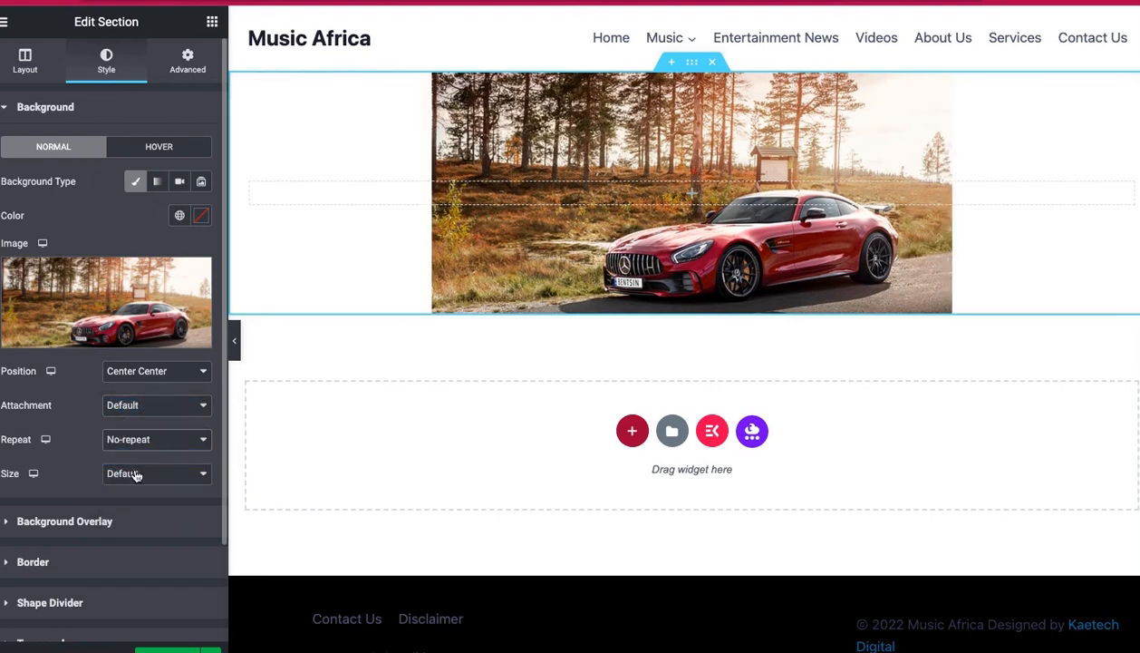
pyautogui.click(131, 473)
pyautogui.click(134, 508)
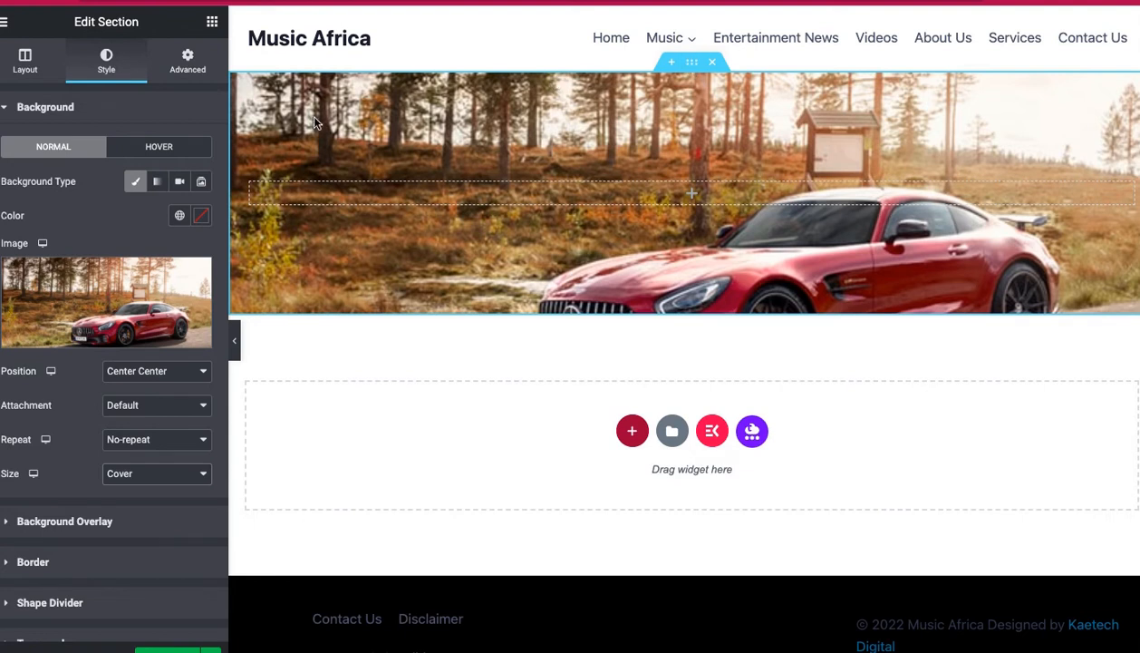
# Set the banner section's minimum height to 400 px
pyautogui.click(27, 62)
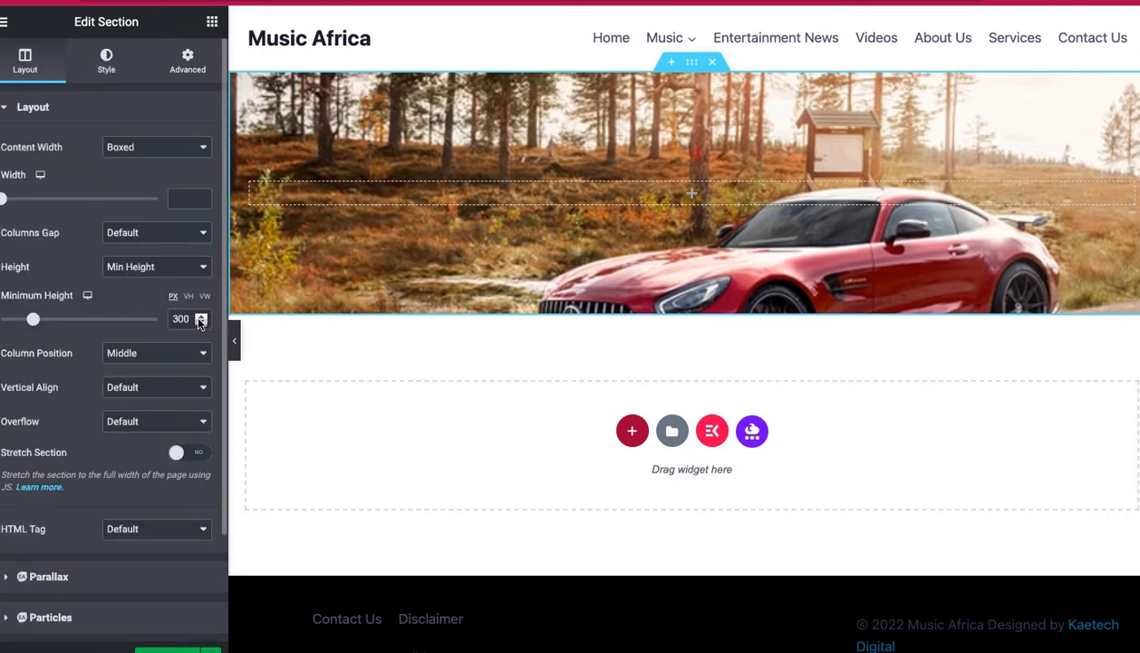
pyautogui.moveTo(190, 314); pyautogui.dragTo(162, 314)
pyautogui.write('400')
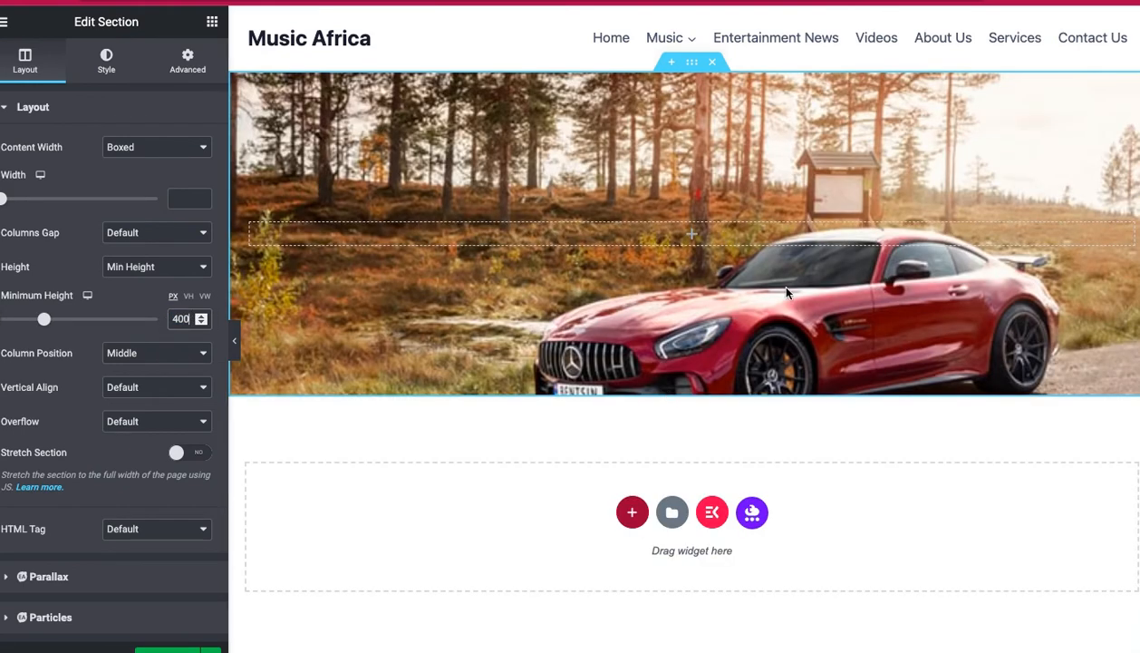
# Give the banner section a Classic background overlay in black (#000000) with an opacity of 0.58
pyautogui.click(106, 62)
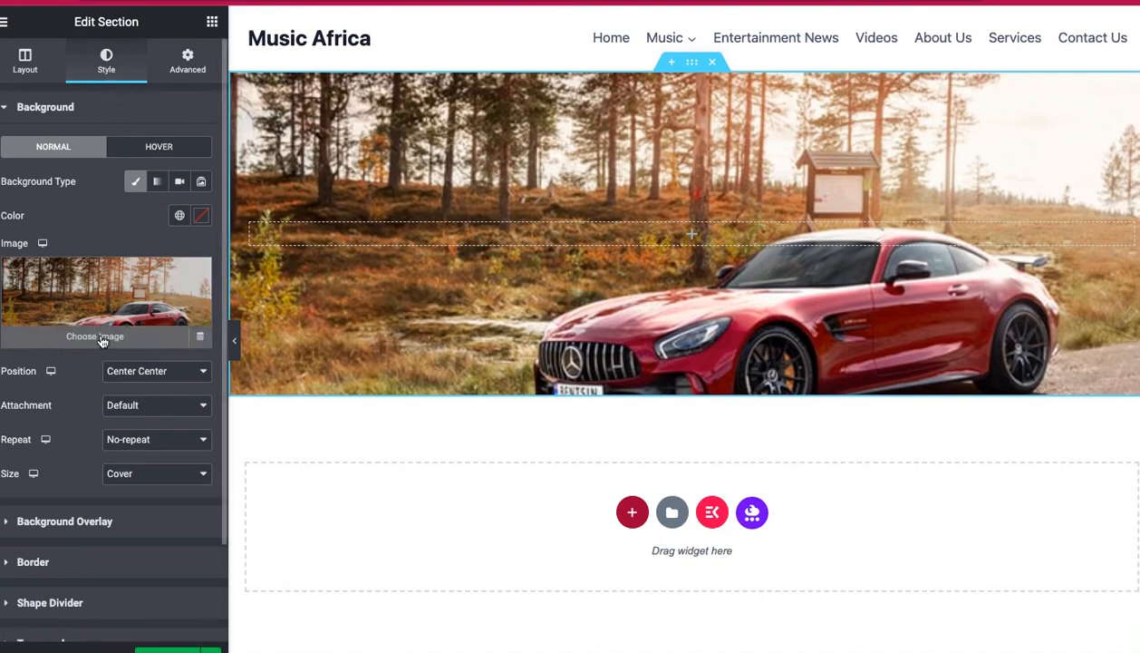
pyautogui.scroll(-2, 102, 427)
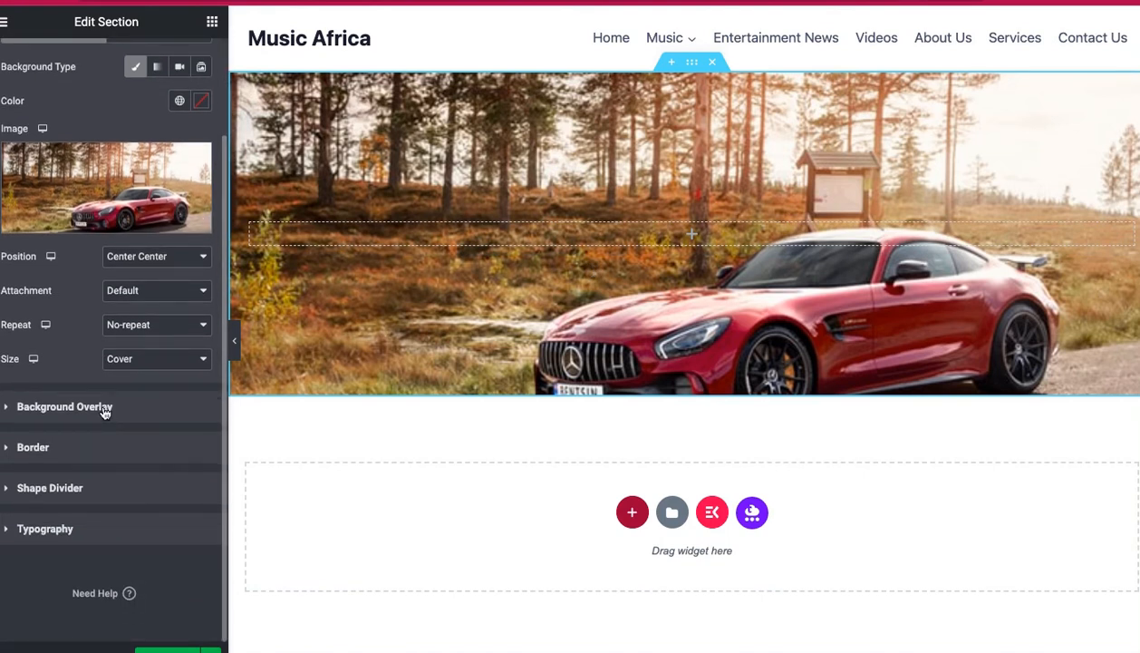
pyautogui.click(104, 408)
pyautogui.click(180, 222)
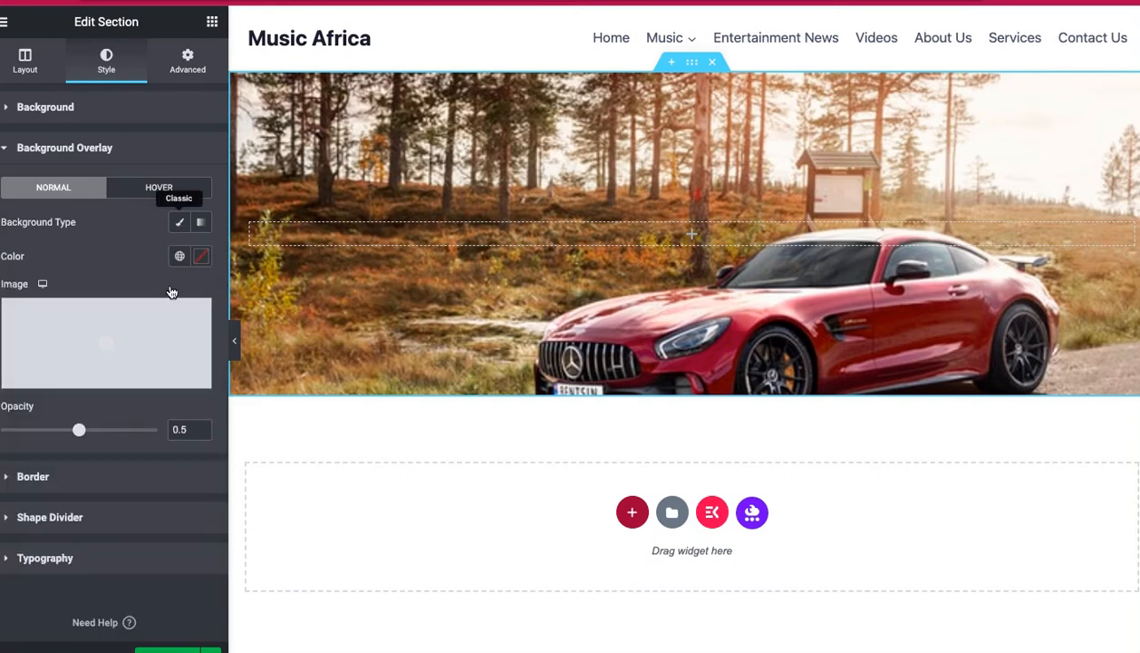
pyautogui.click(201, 256)
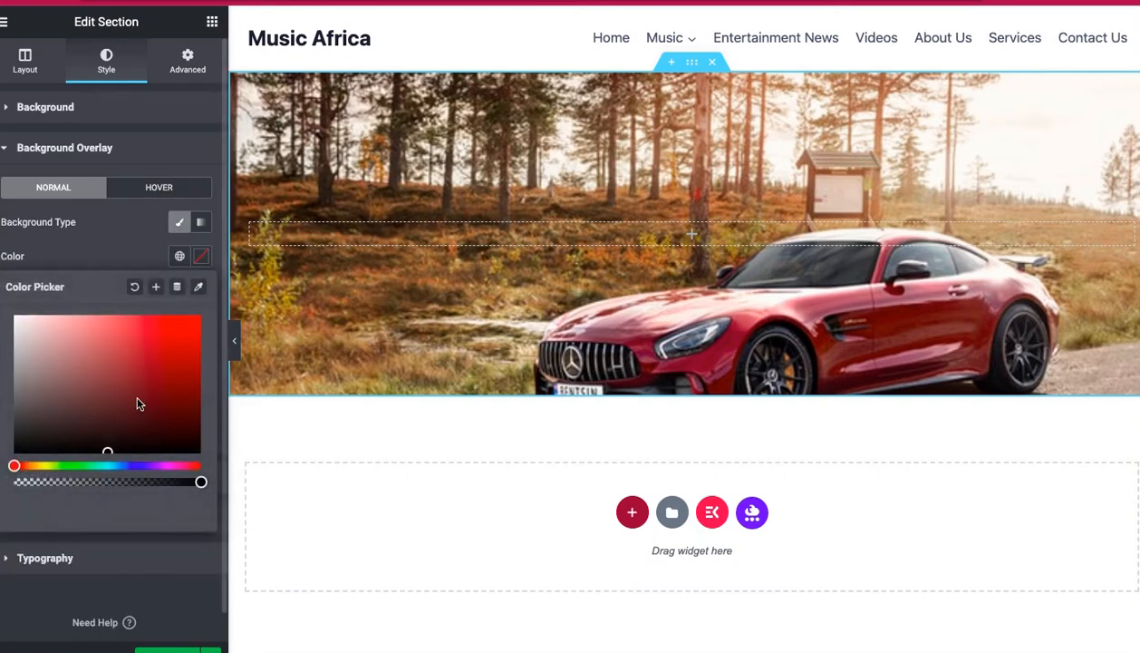
pyautogui.click(107, 453)
pyautogui.moveTo(107, 451); pyautogui.dragTo(11, 464)
pyautogui.click(91, 259)
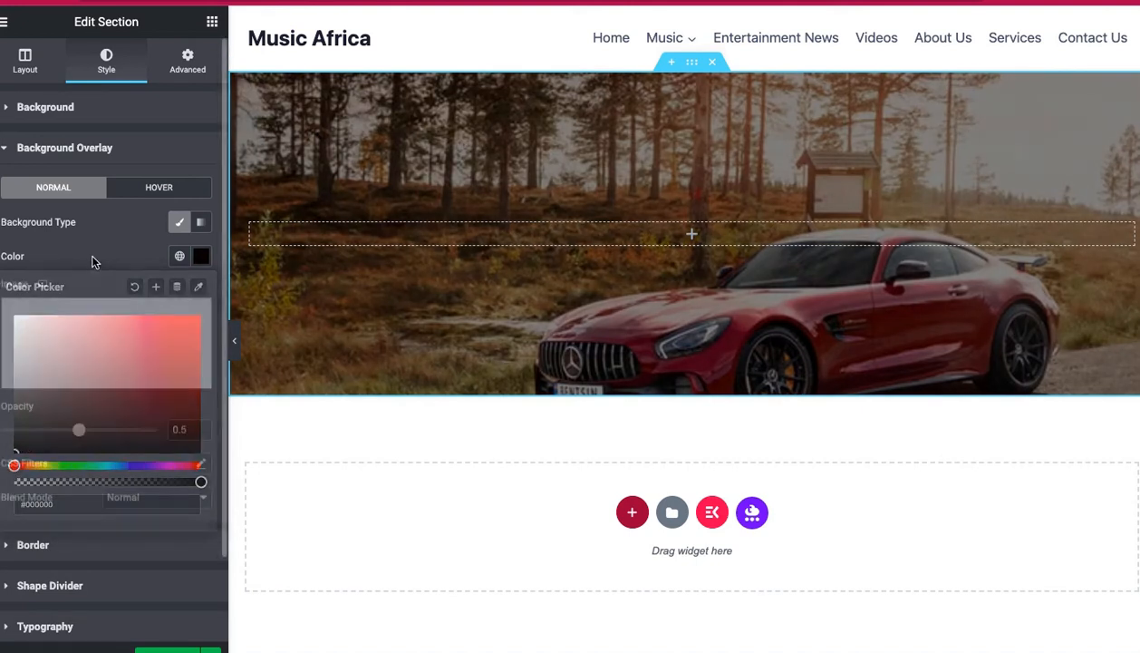
pyautogui.moveTo(86, 439); pyautogui.dragTo(93, 439)
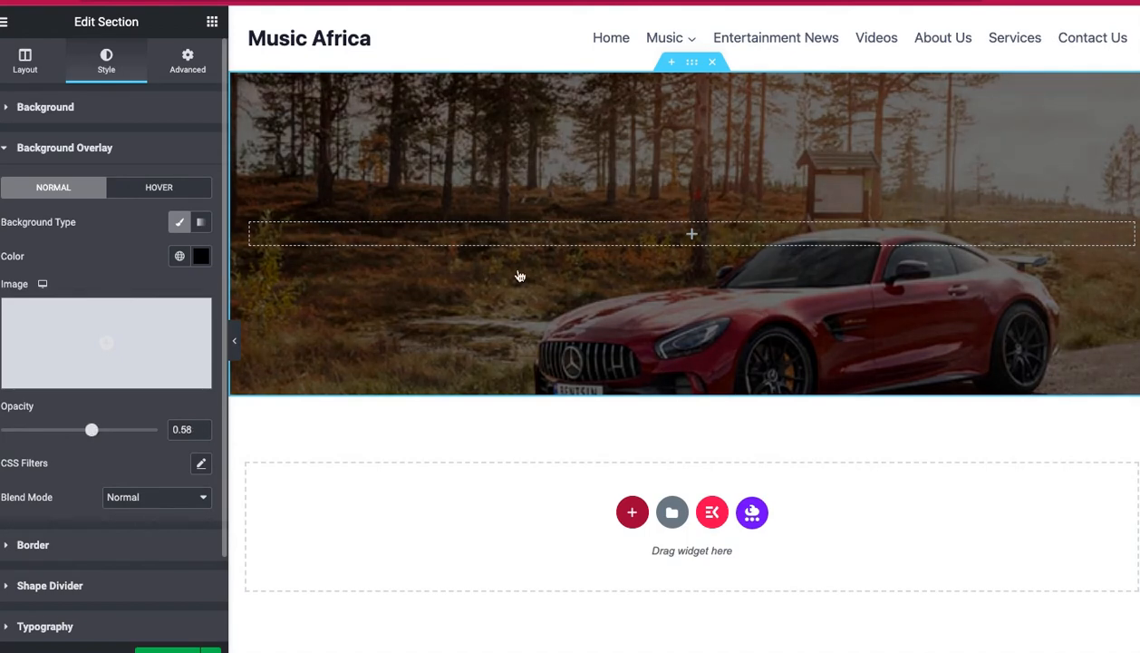
# Place the WL: Product title widget in the banner section's column and set its title color to white (#FFFFFF)
pyautogui.click(212, 23)
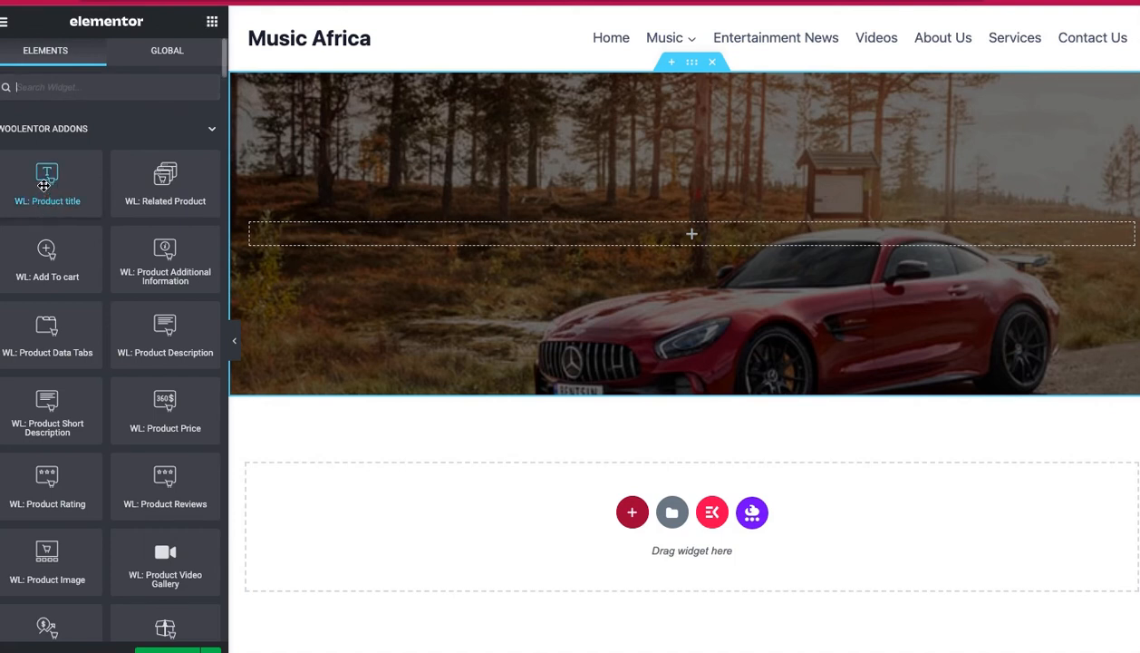
pyautogui.scroll(-1, 43, 186)
pyautogui.moveTo(43, 168); pyautogui.dragTo(721, 230)
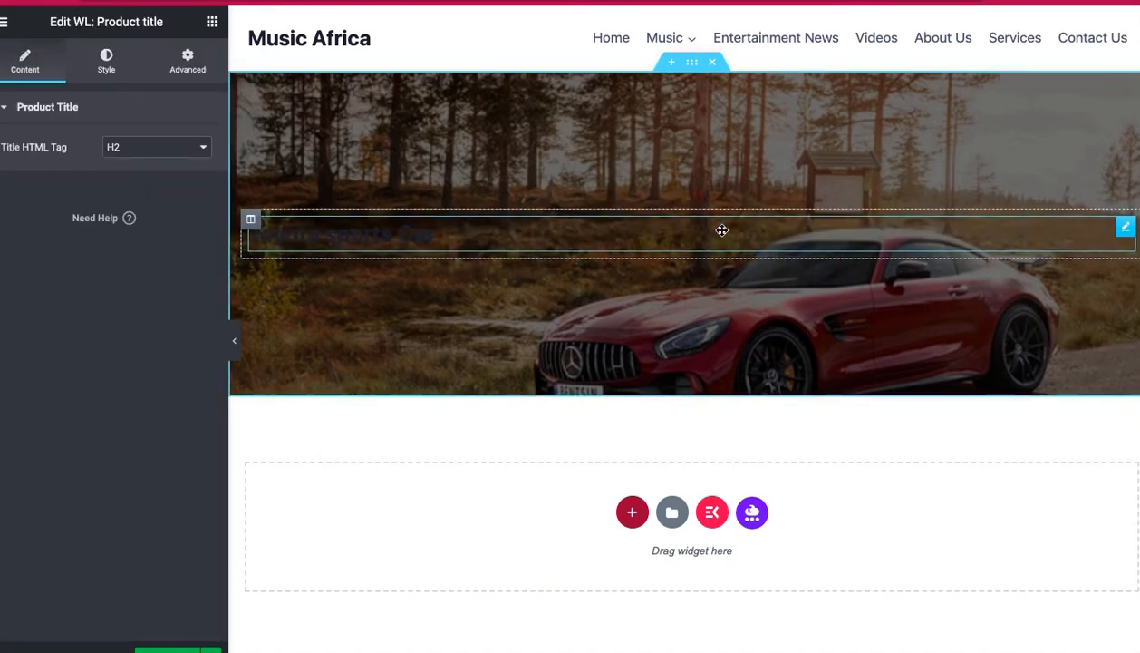
pyautogui.click(123, 74)
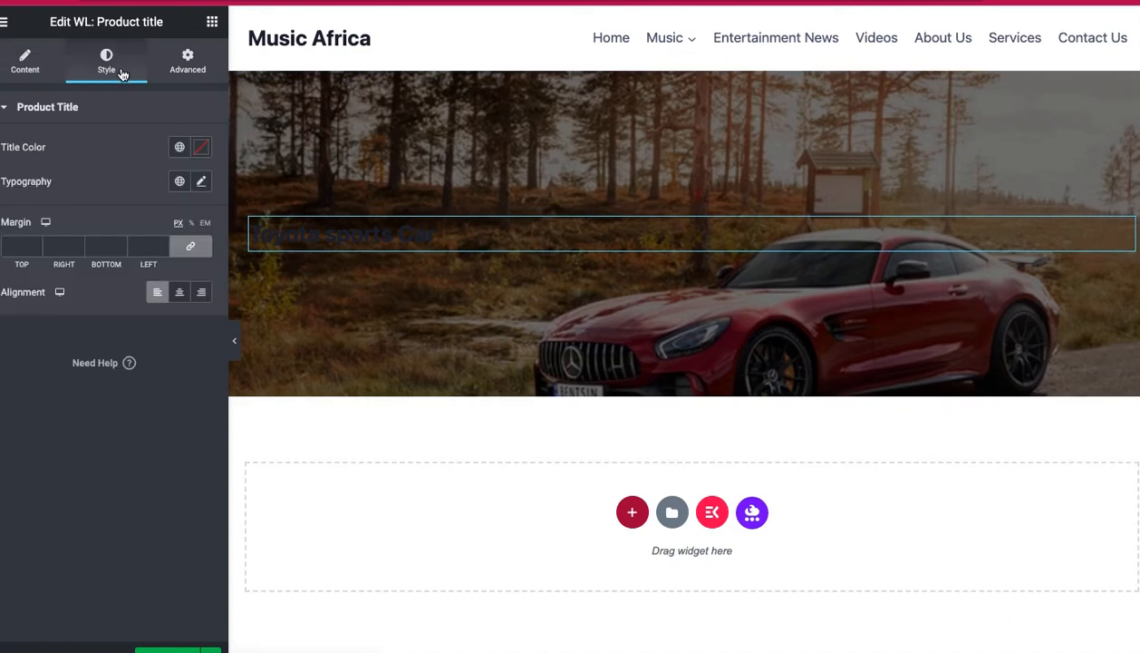
pyautogui.click(201, 148)
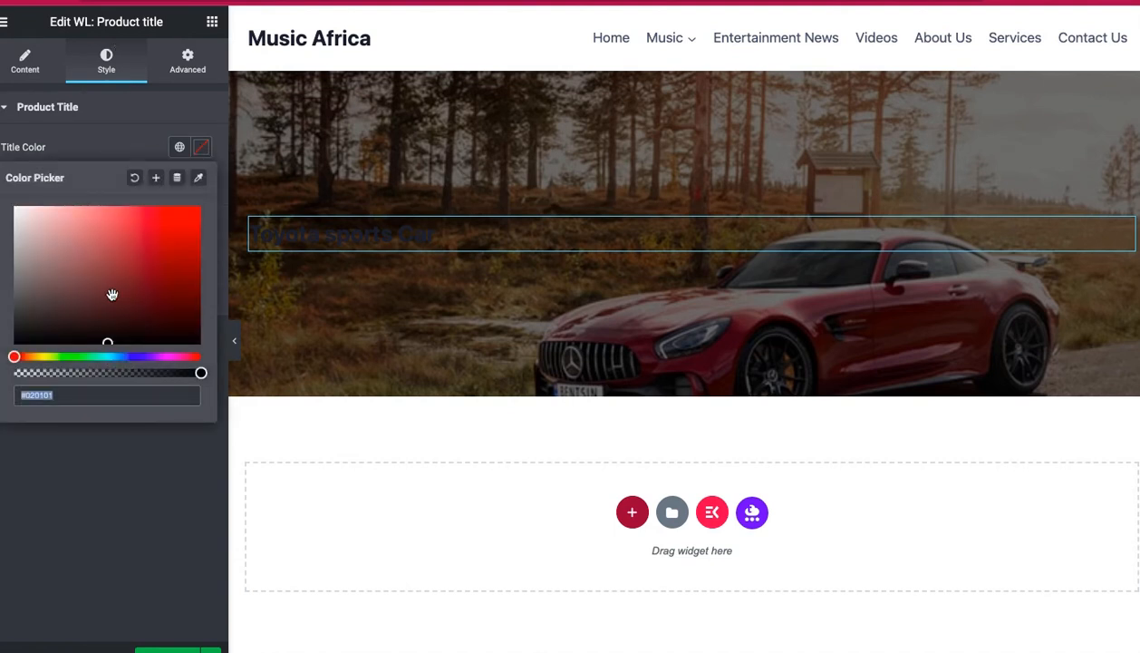
pyautogui.moveTo(54, 248); pyautogui.dragTo(0, 181)
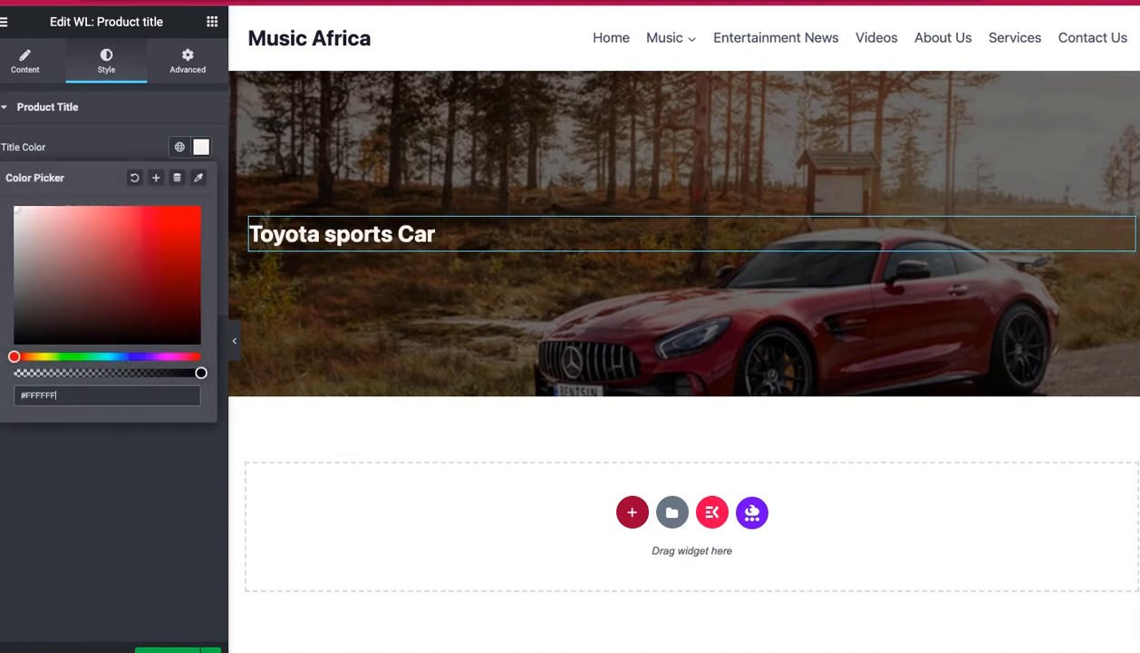
pyautogui.click(95, 147)
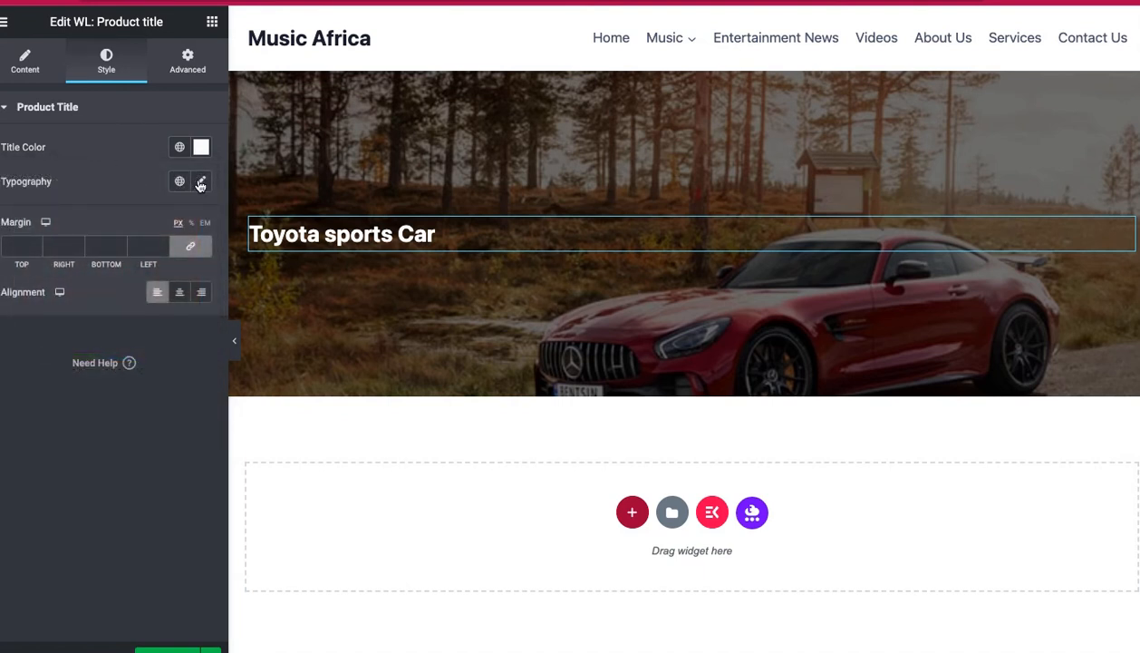
# Set the product title's typography to Montserrat at 45 px and center its alignment
pyautogui.click(200, 183)
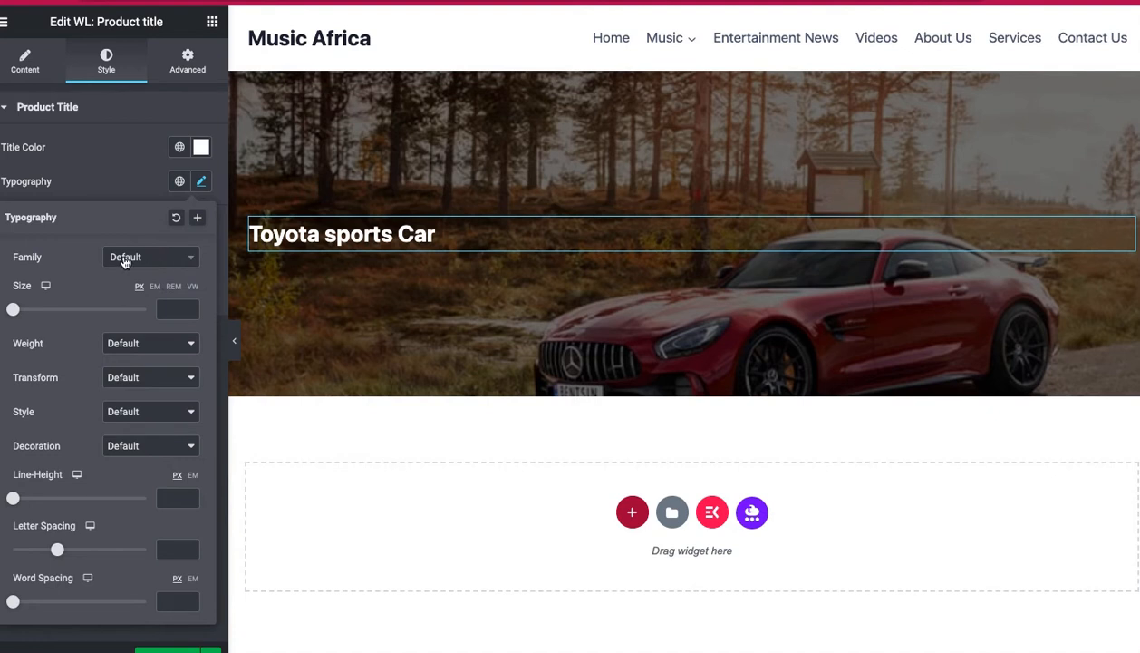
pyautogui.click(176, 257)
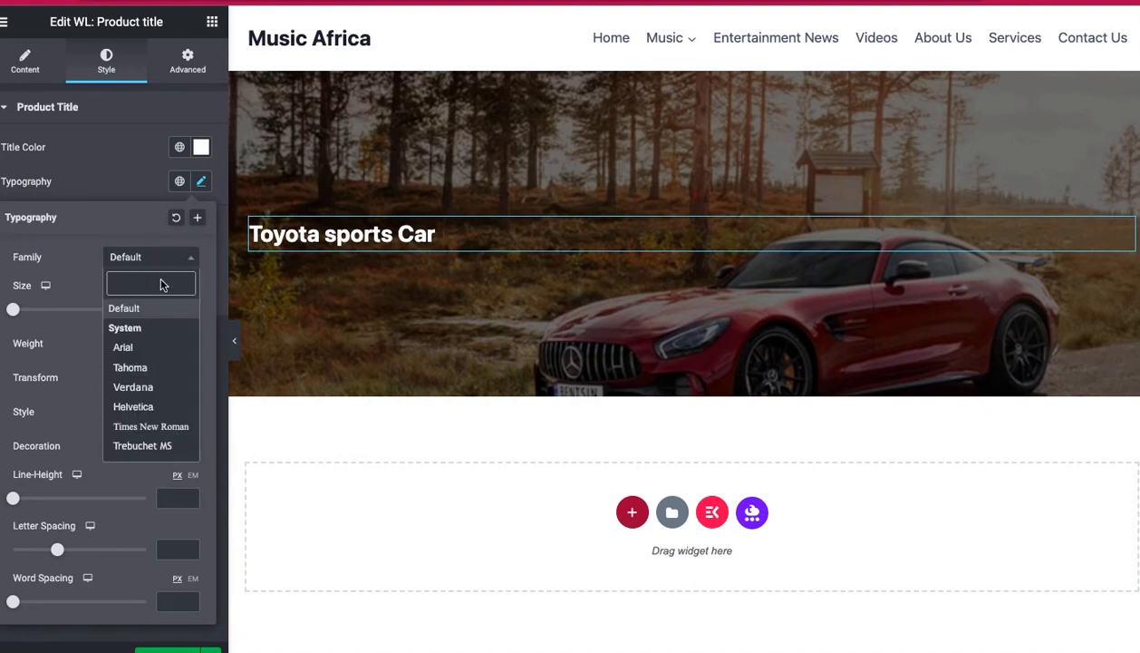
pyautogui.write('mont')
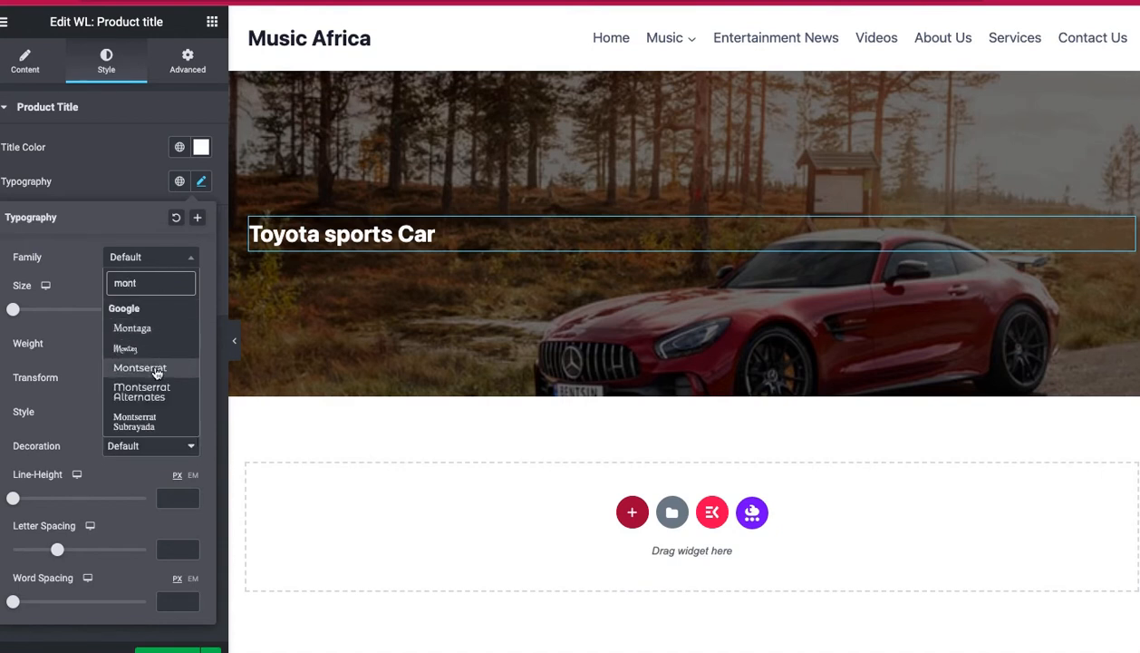
pyautogui.click(156, 371)
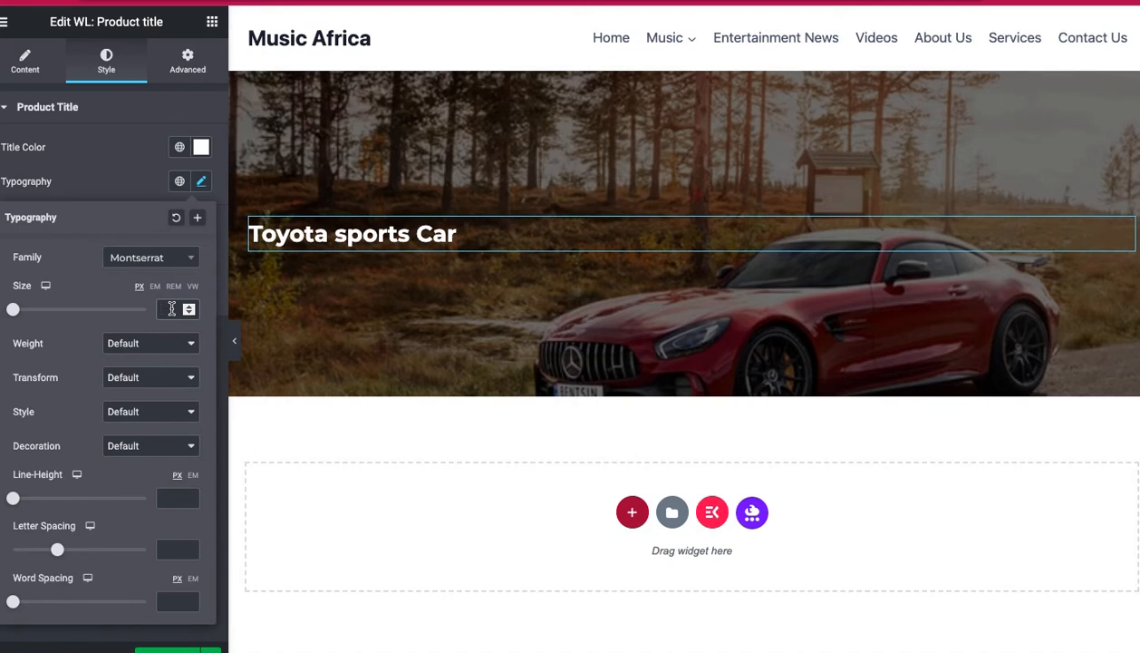
pyautogui.write('35')
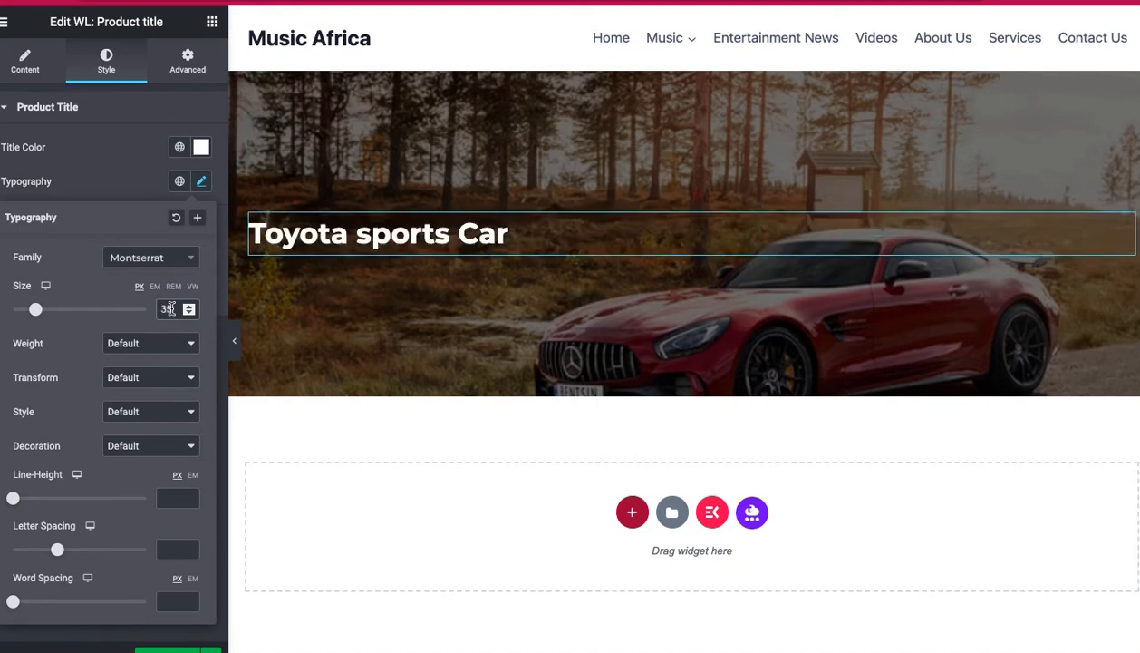
pyautogui.press('BackSpace')
pyautogui.press('BackSpace')
pyautogui.write('45')
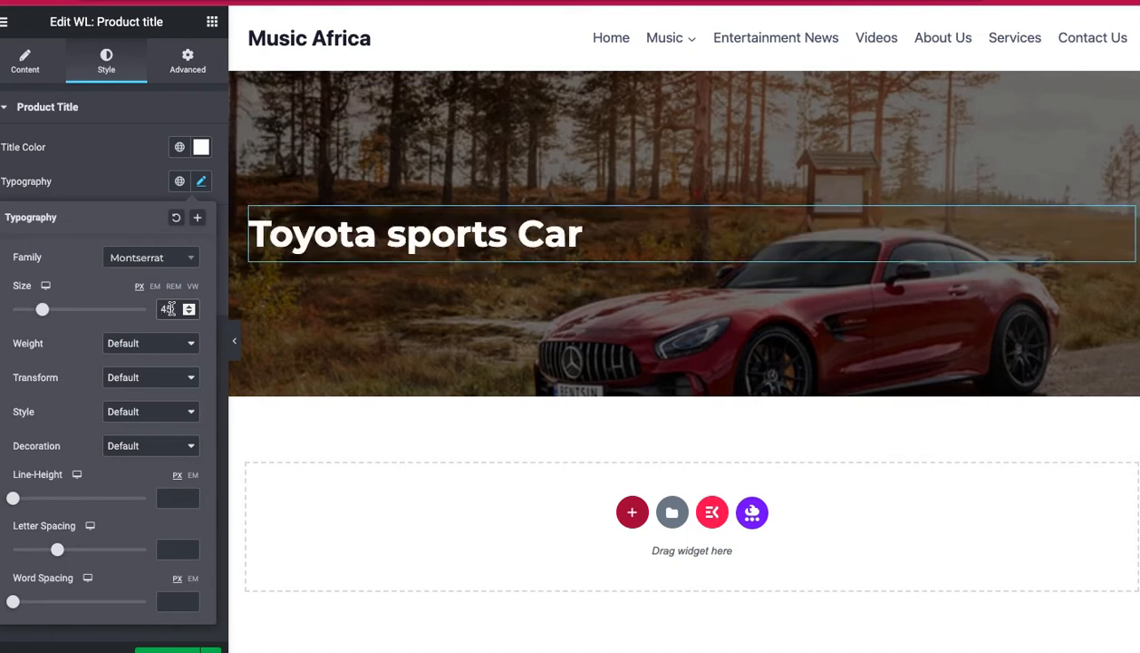
pyautogui.click(127, 192)
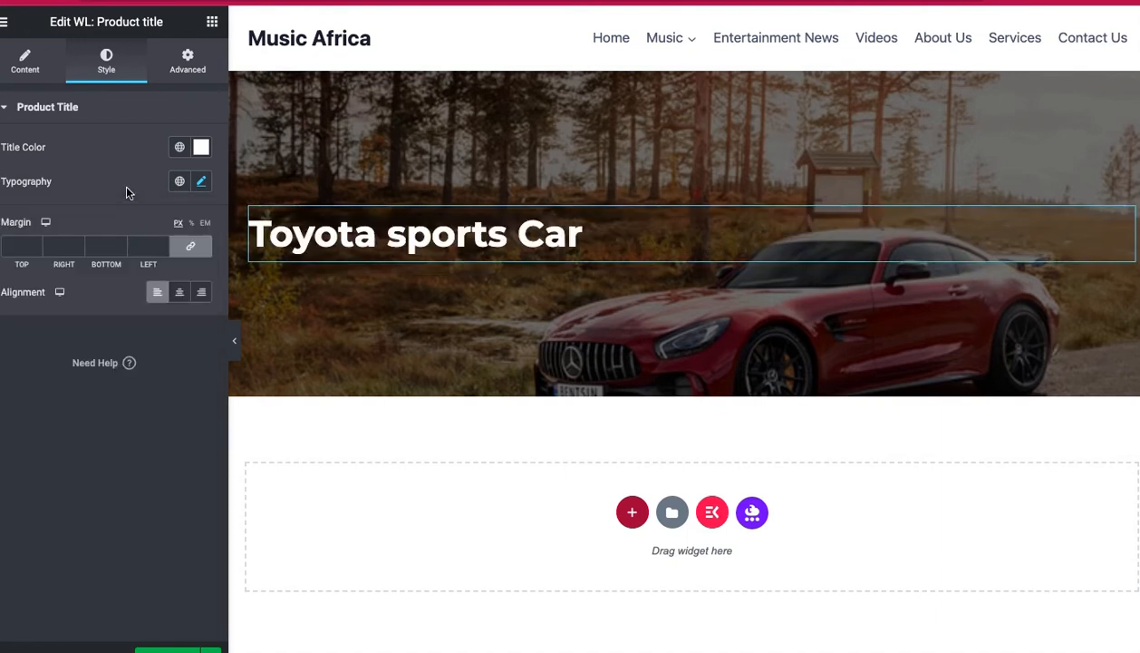
pyautogui.click(180, 294)
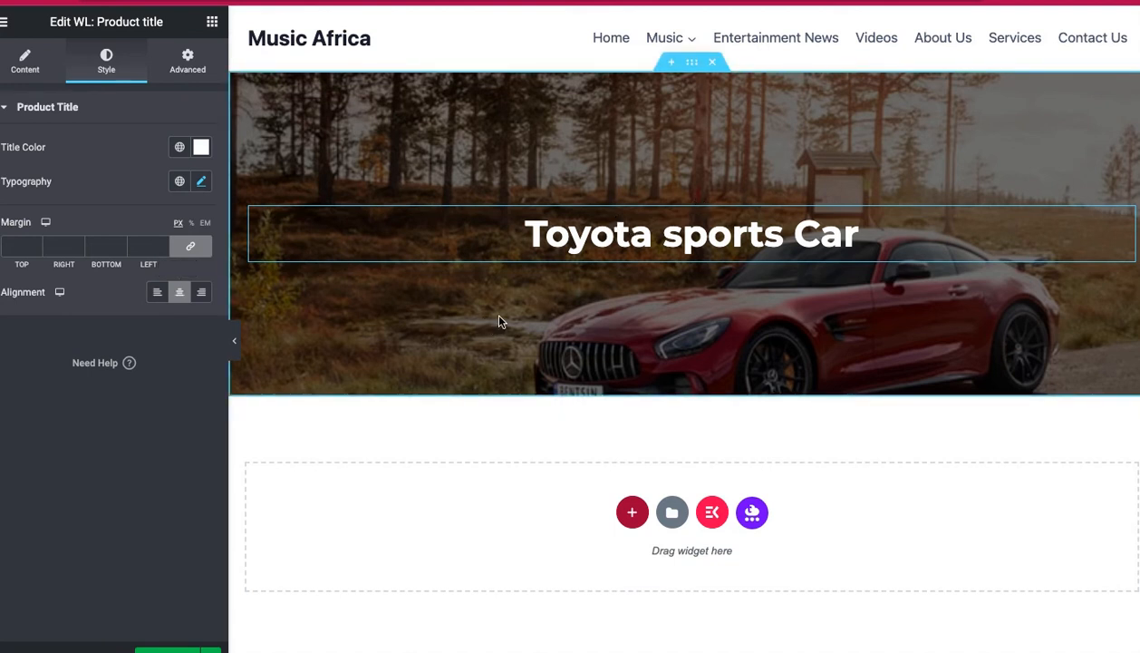
# Add a new section with two equal columns below the banner
pyautogui.scroll(-2, 585, 331)
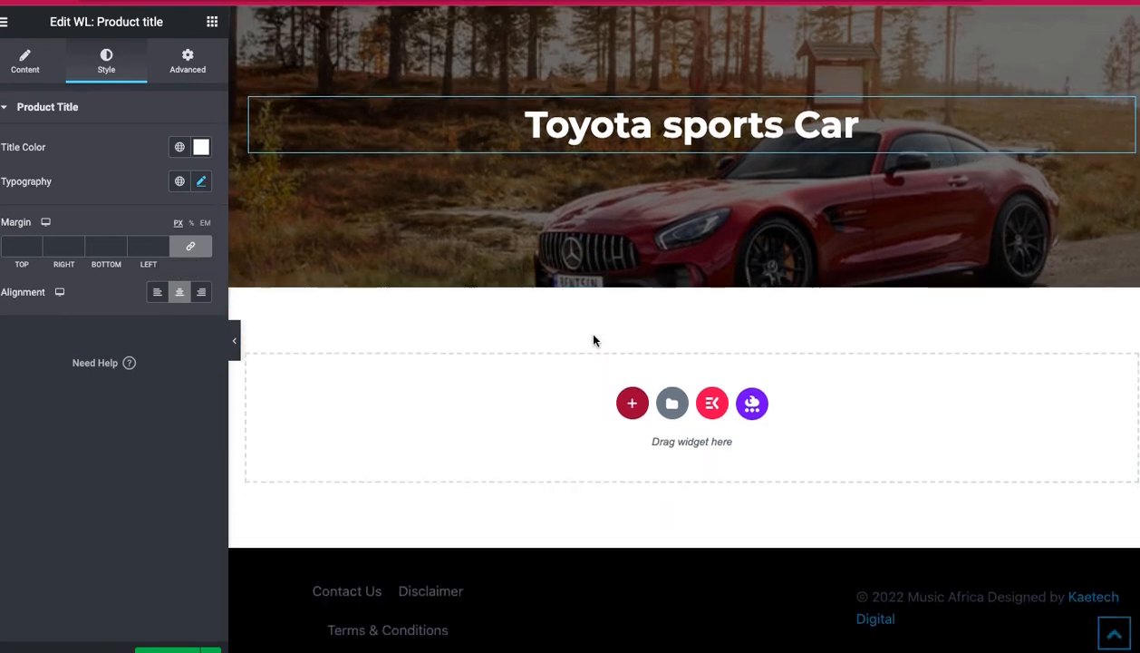
pyautogui.click(632, 403)
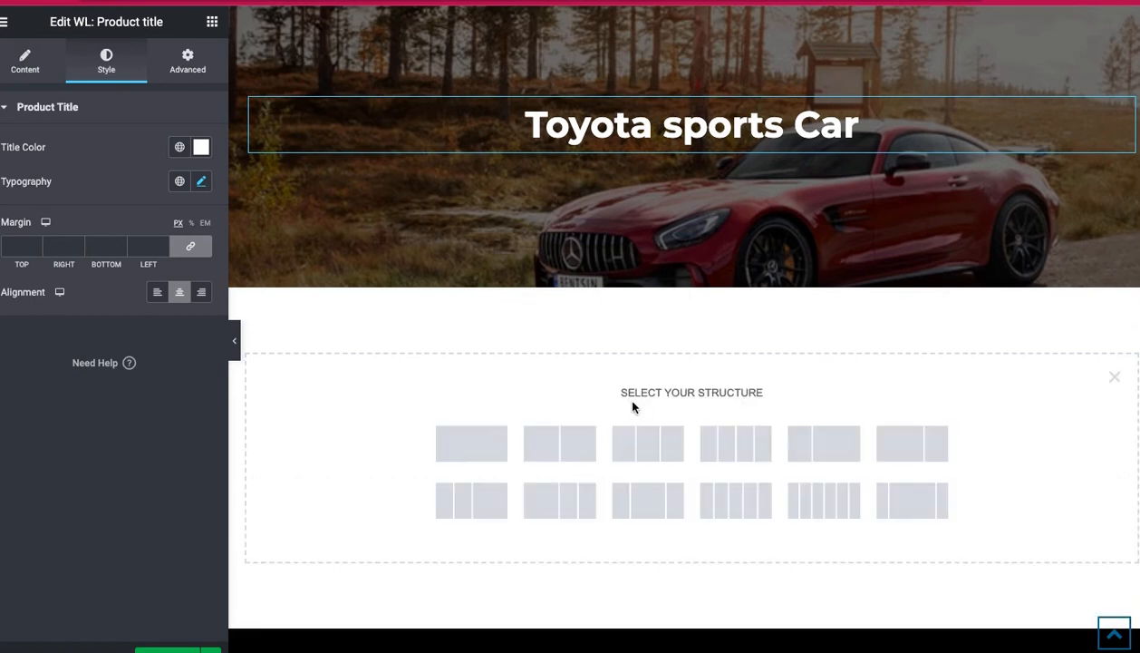
pyautogui.scroll(-2, 564, 452)
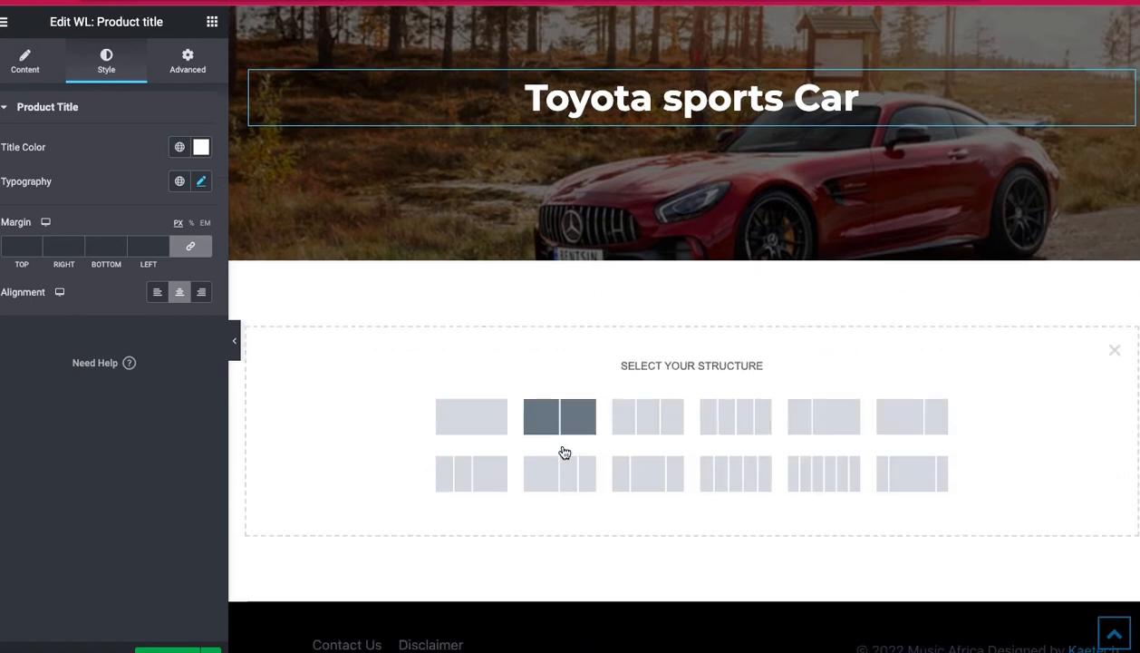
pyautogui.scroll(-1, 564, 453)
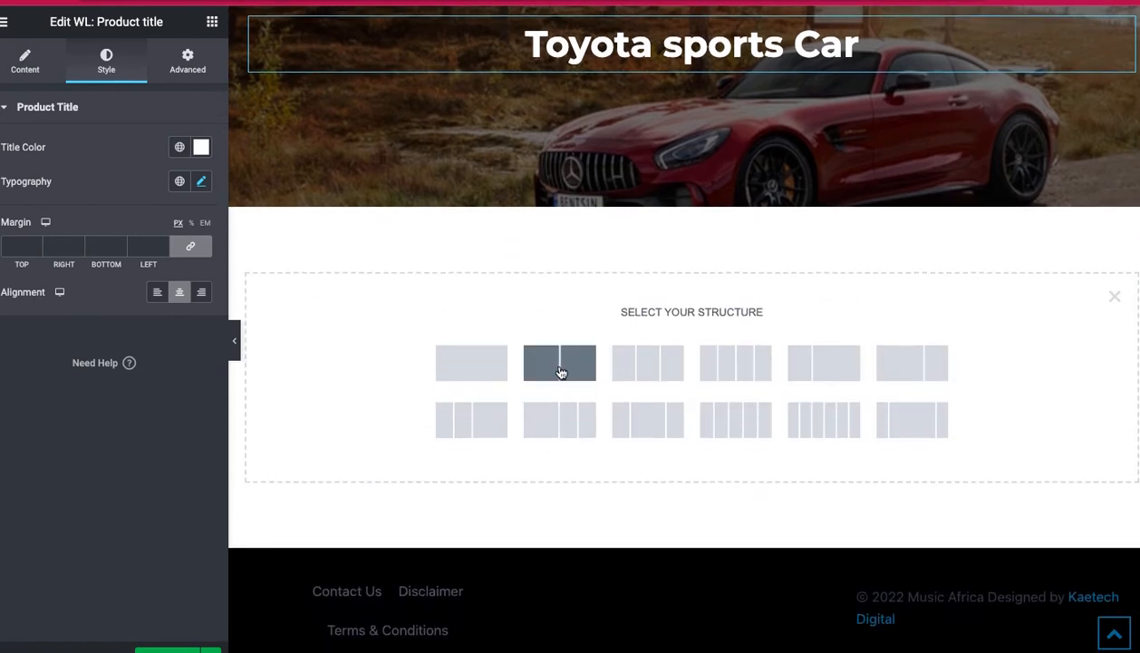
pyautogui.click(561, 362)
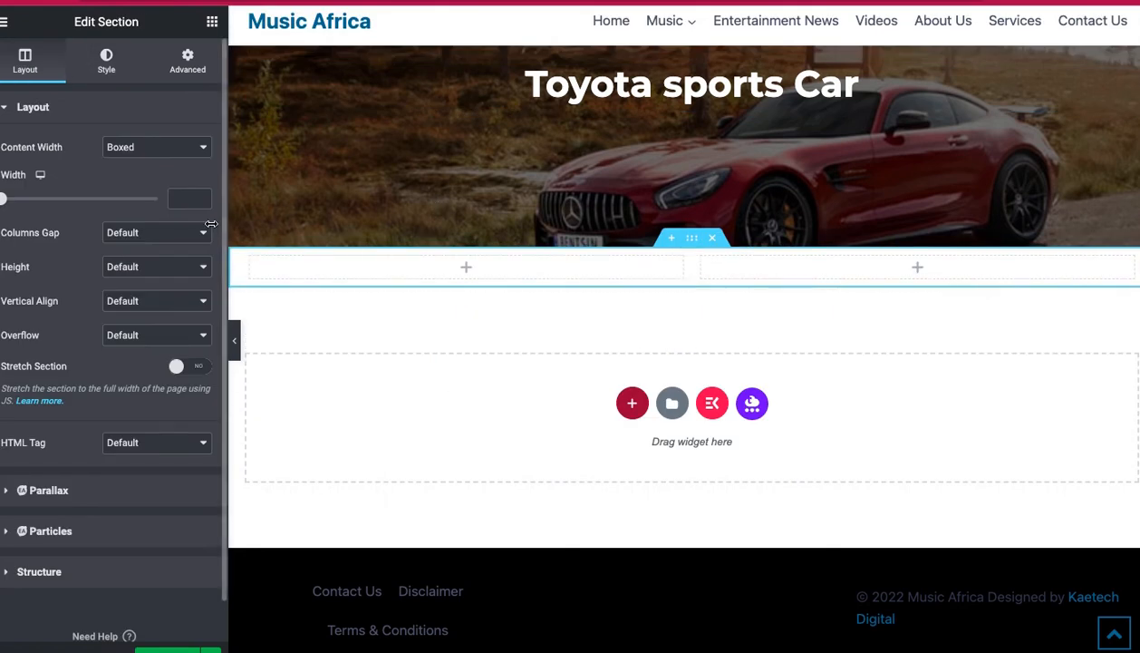
# Unlink the two-column section's margins and set its top and bottom margins to 50 px
pyautogui.click(190, 63)
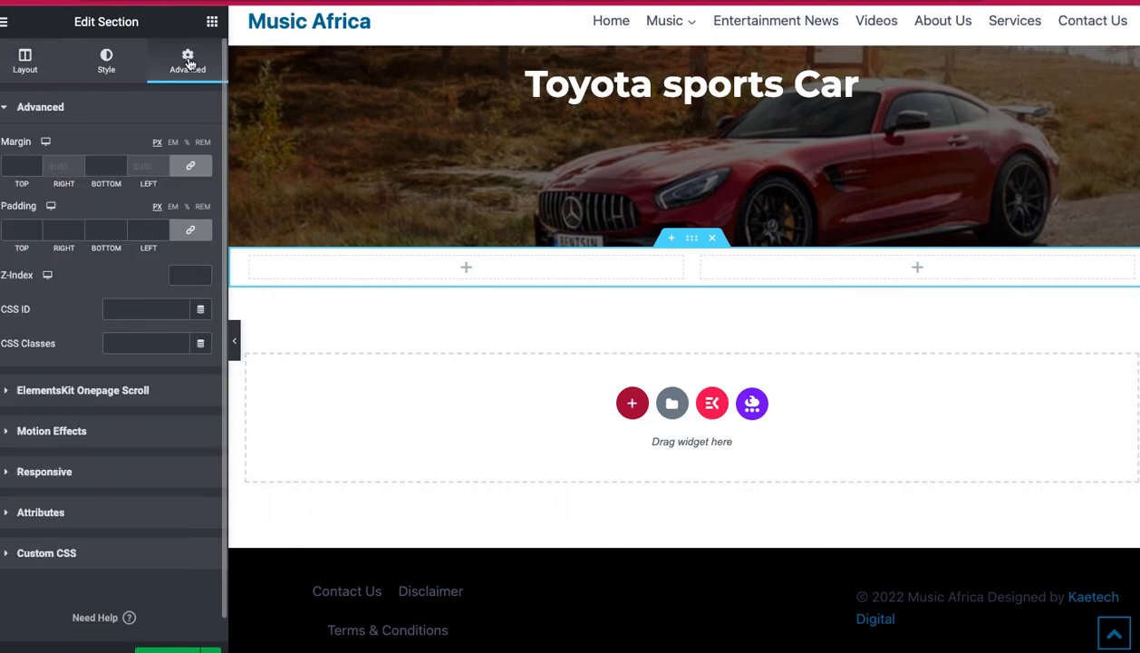
pyautogui.click(189, 168)
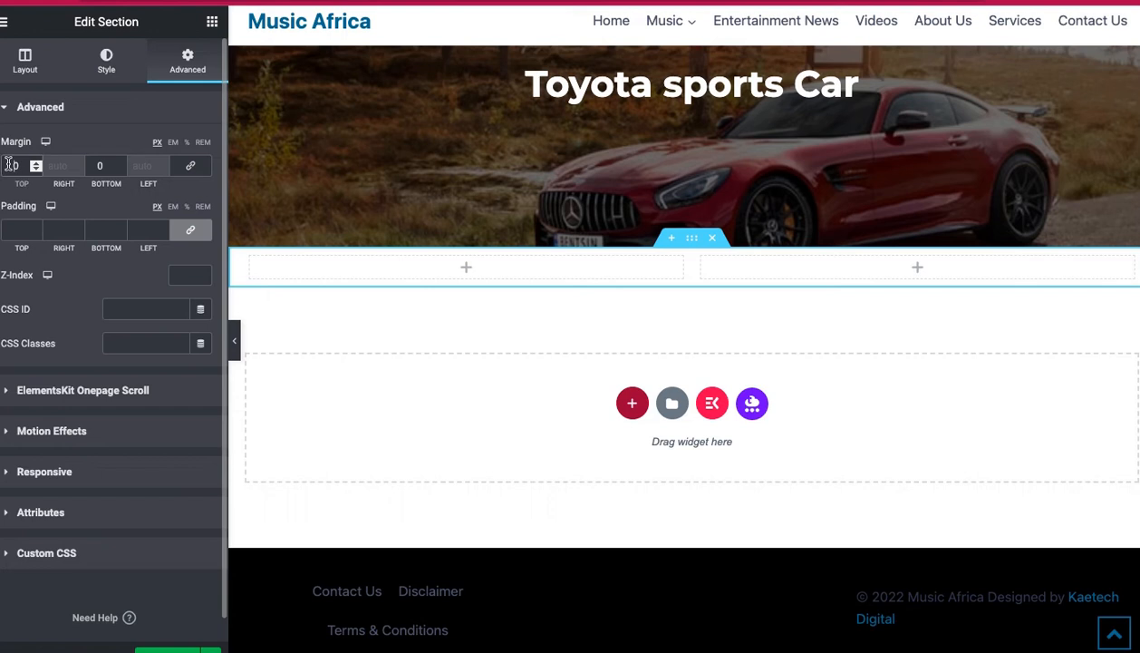
pyautogui.write('500')
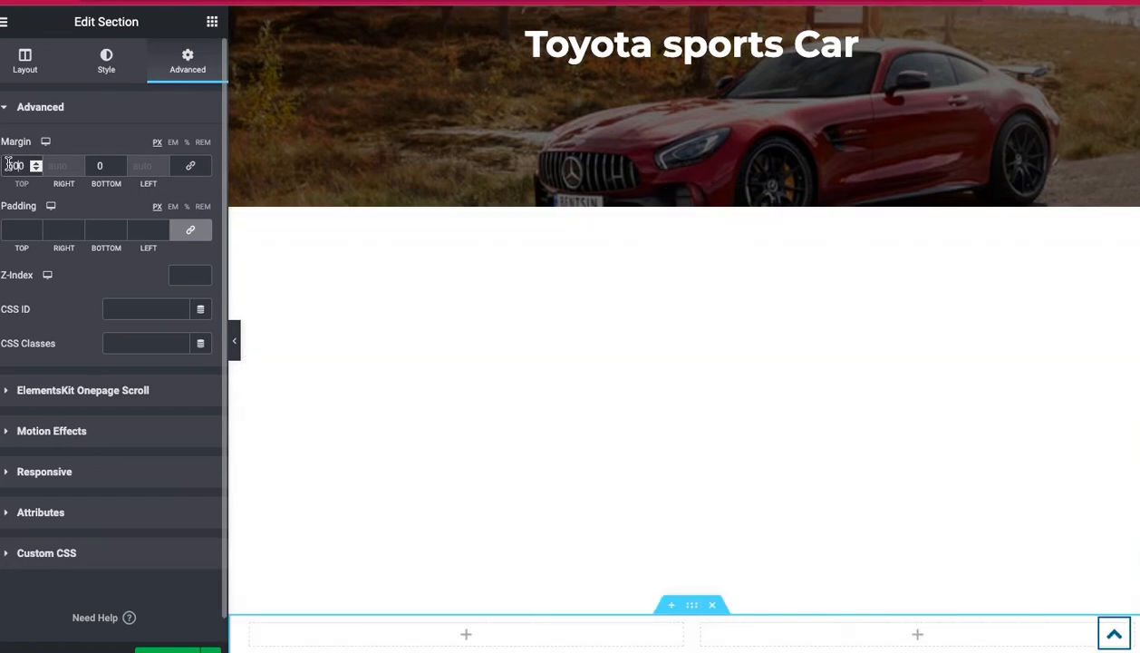
pyautogui.press('BackSpace')
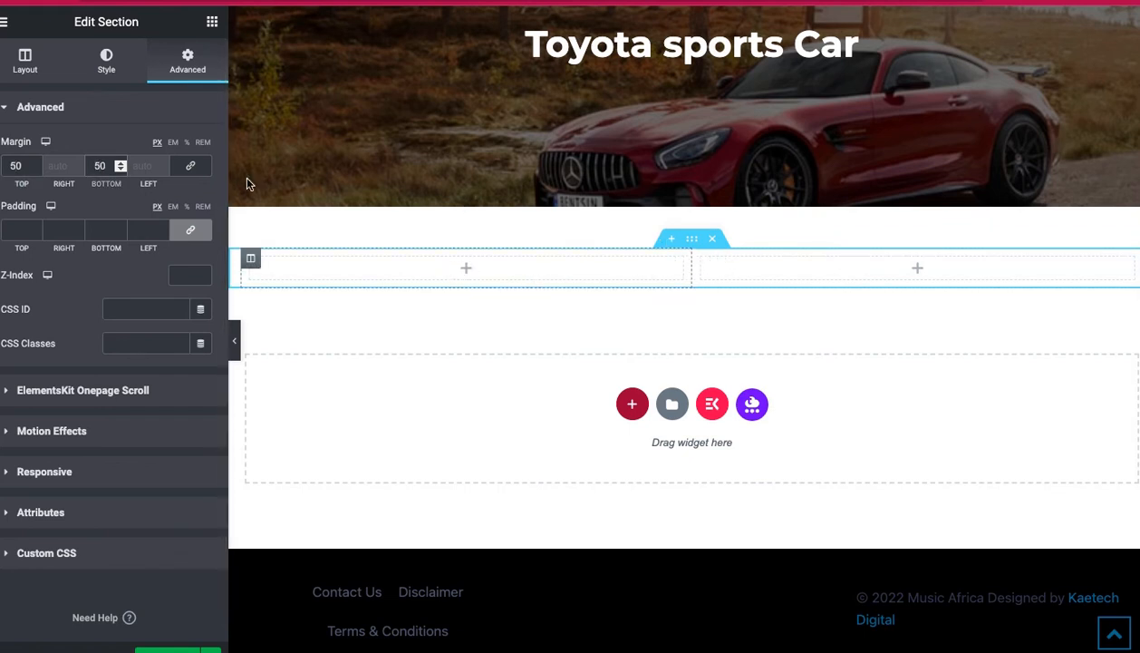
# Place the WL: Product Image widget in the left column of the two-column section
pyautogui.click(212, 23)
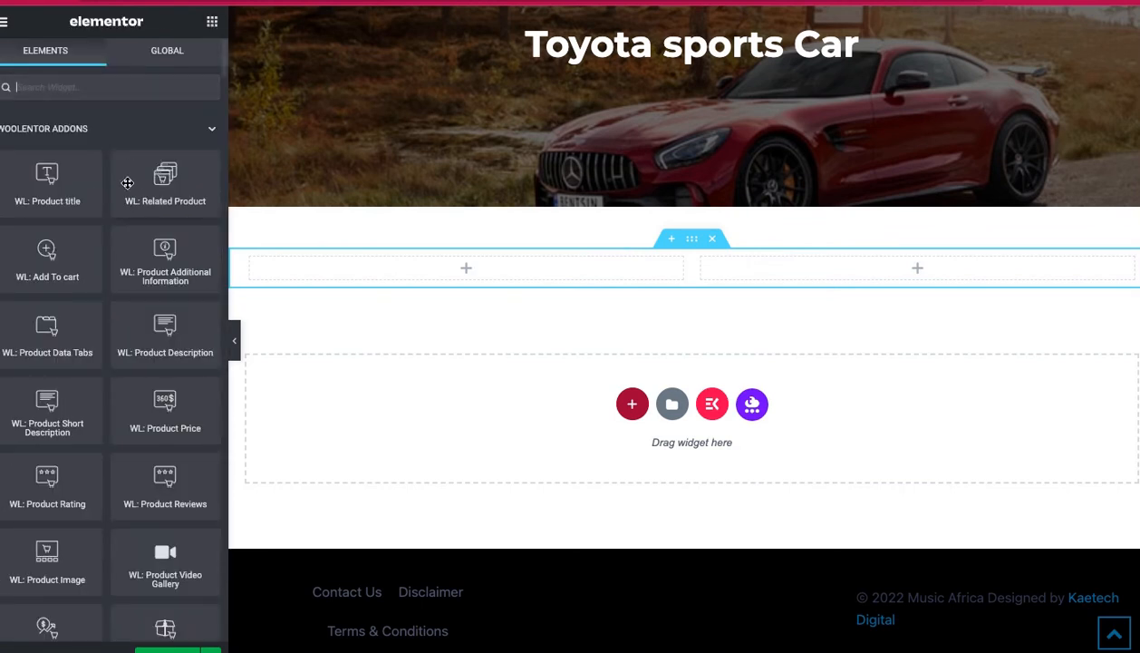
pyautogui.scroll(-3, 64, 408)
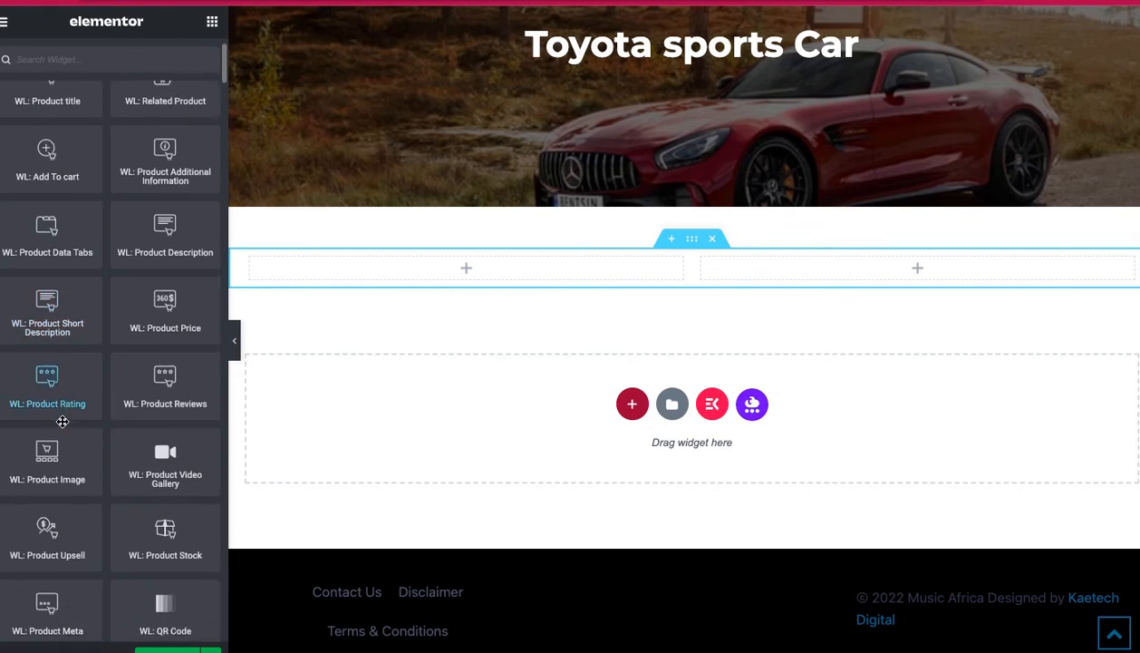
pyautogui.scroll(-1, 62, 421)
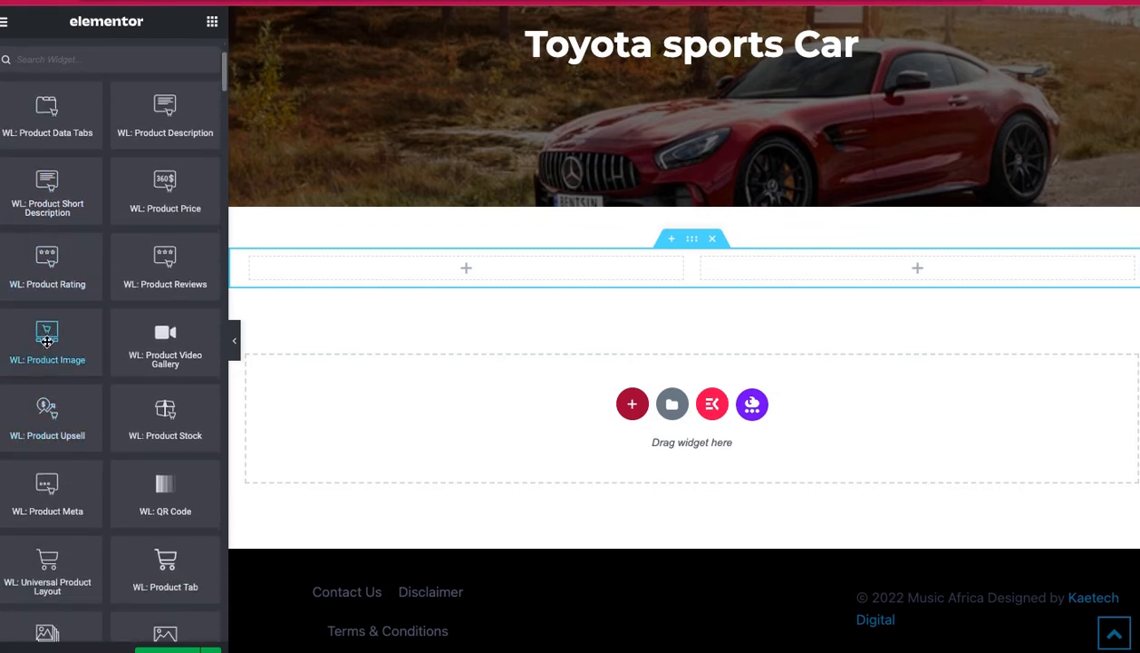
pyautogui.moveTo(47, 340); pyautogui.dragTo(477, 263)
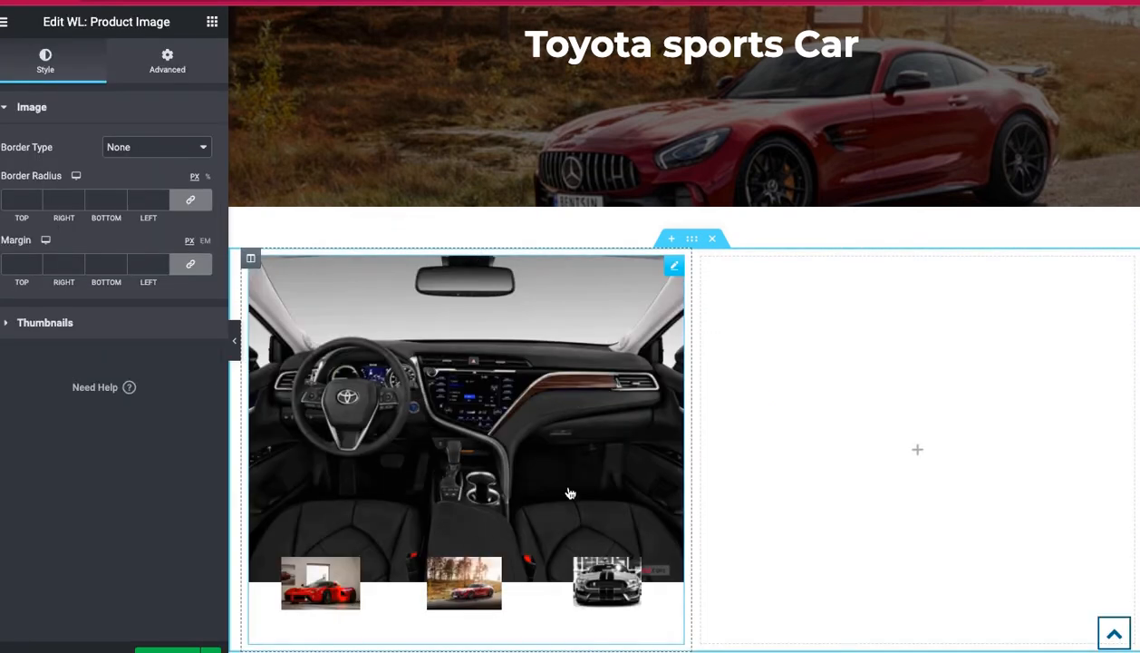
# Preview the two-column section and its product image without the editing controls, and return to editing
pyautogui.scroll(-2, 566, 488)
pyautogui.scroll(1, 567, 489)
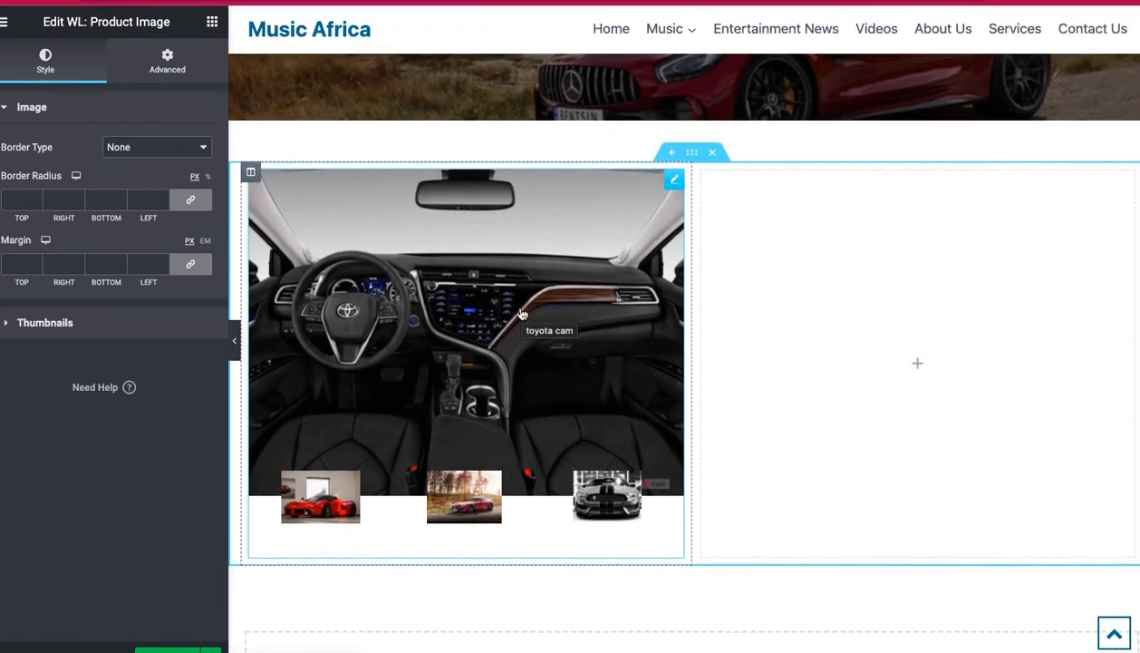
pyautogui.click(235, 339)
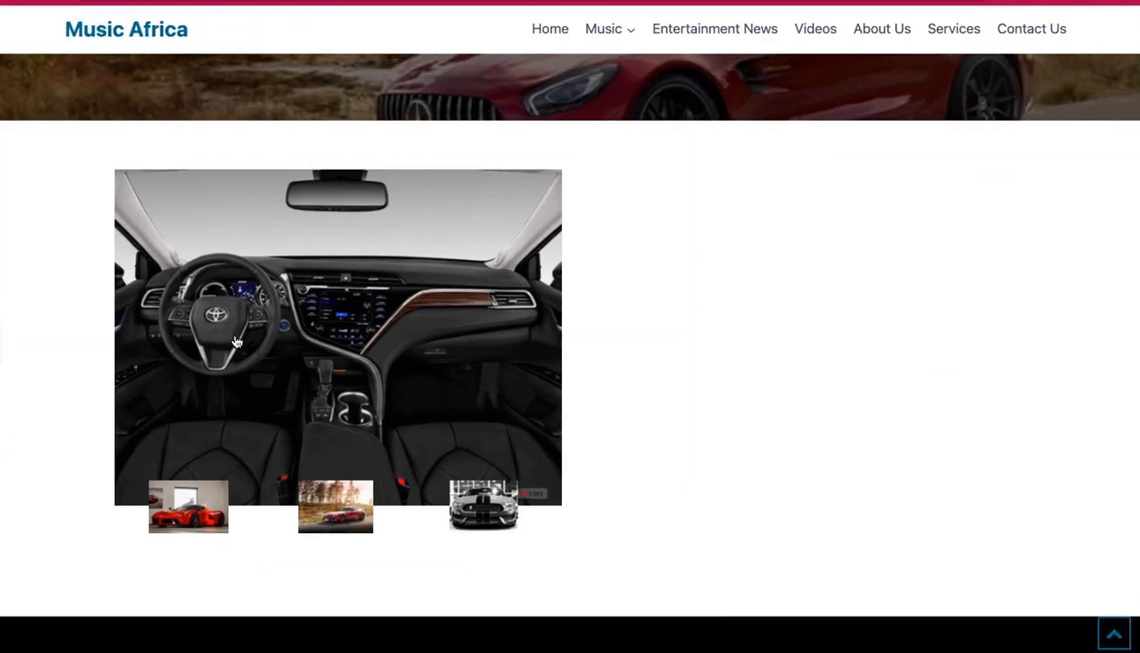
pyautogui.scroll(2, 354, 305)
pyautogui.scroll(-3, 354, 304)
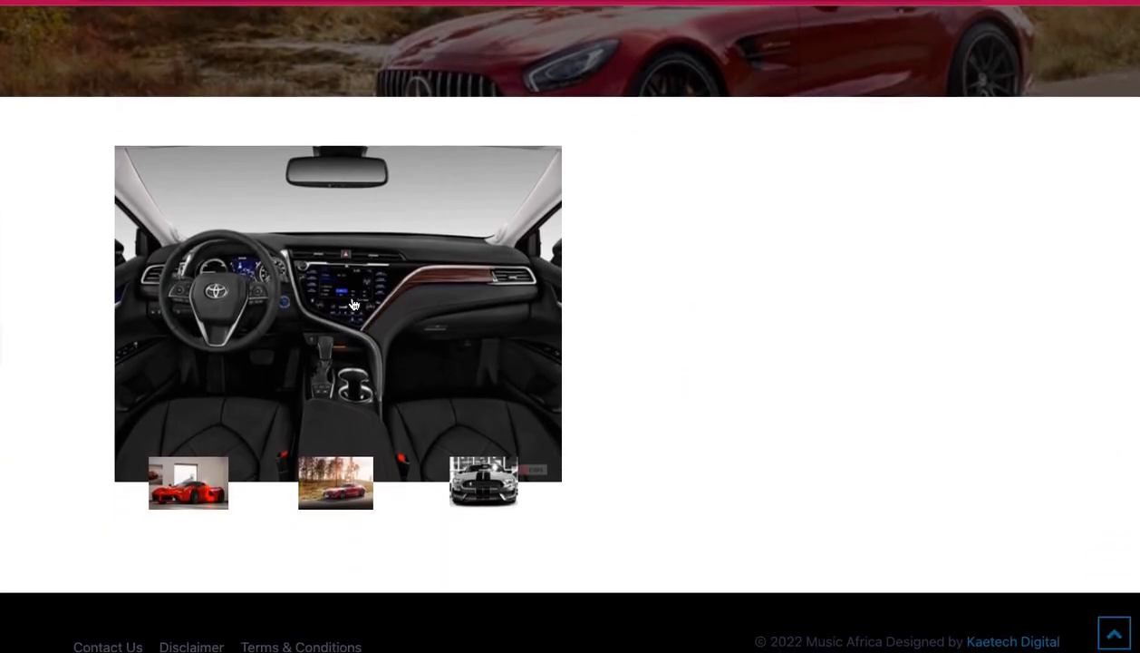
pyautogui.click(2, 342)
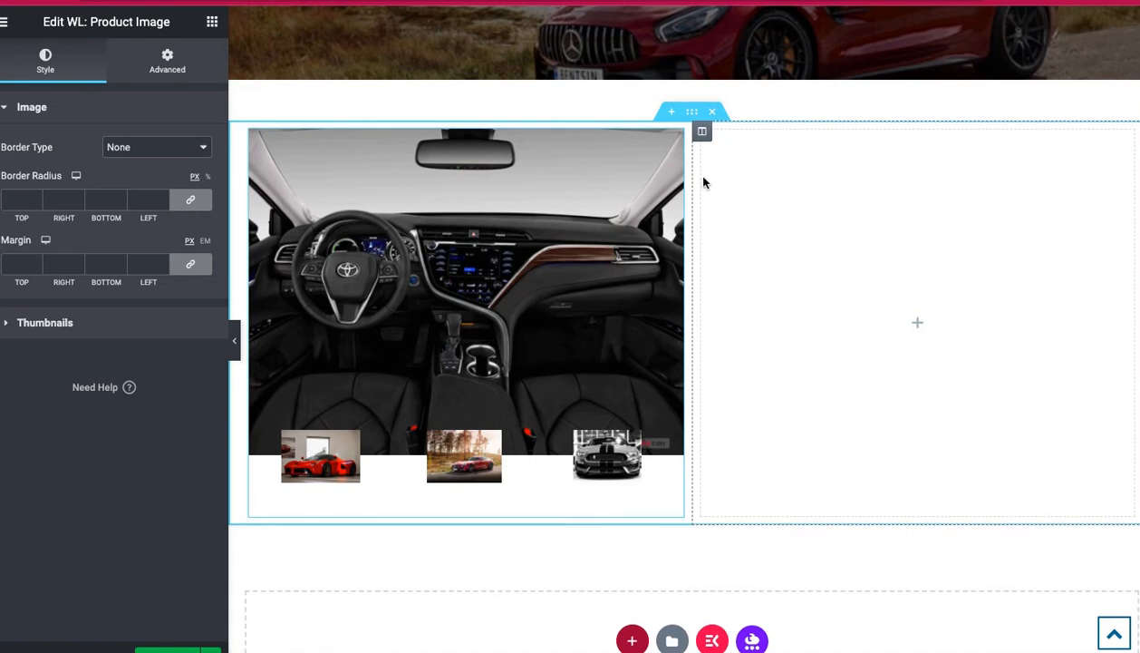
# Place the WL: Product title widget in the empty right column and set its title color to near-black #050202
pyautogui.click(213, 22)
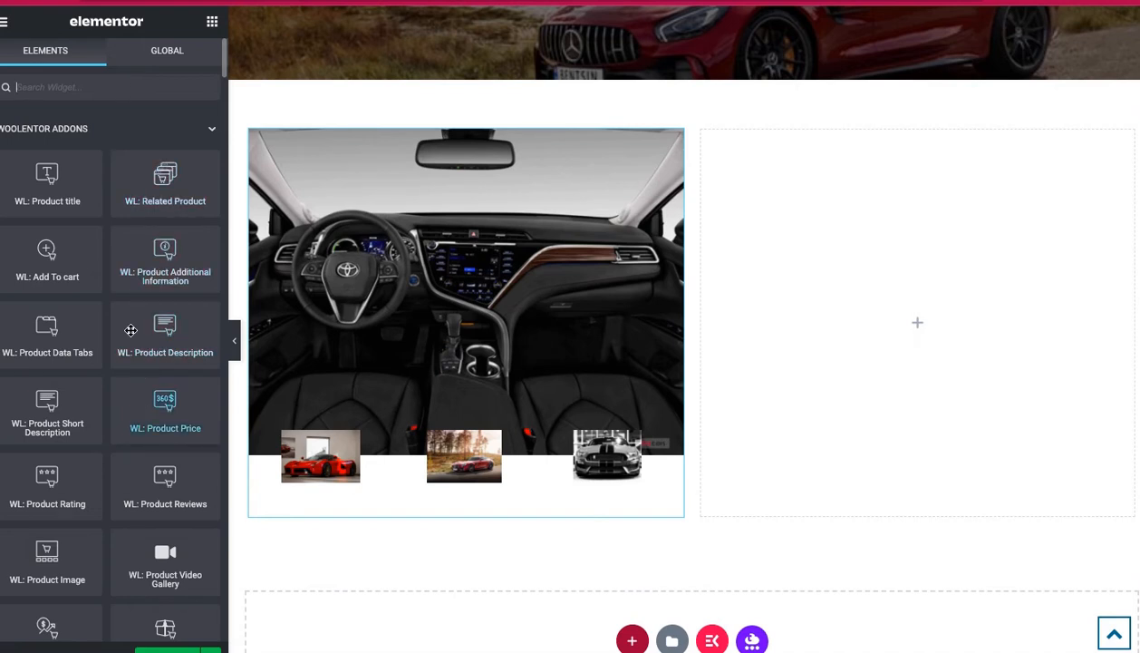
pyautogui.moveTo(262, 165); pyautogui.dragTo(900, 317)
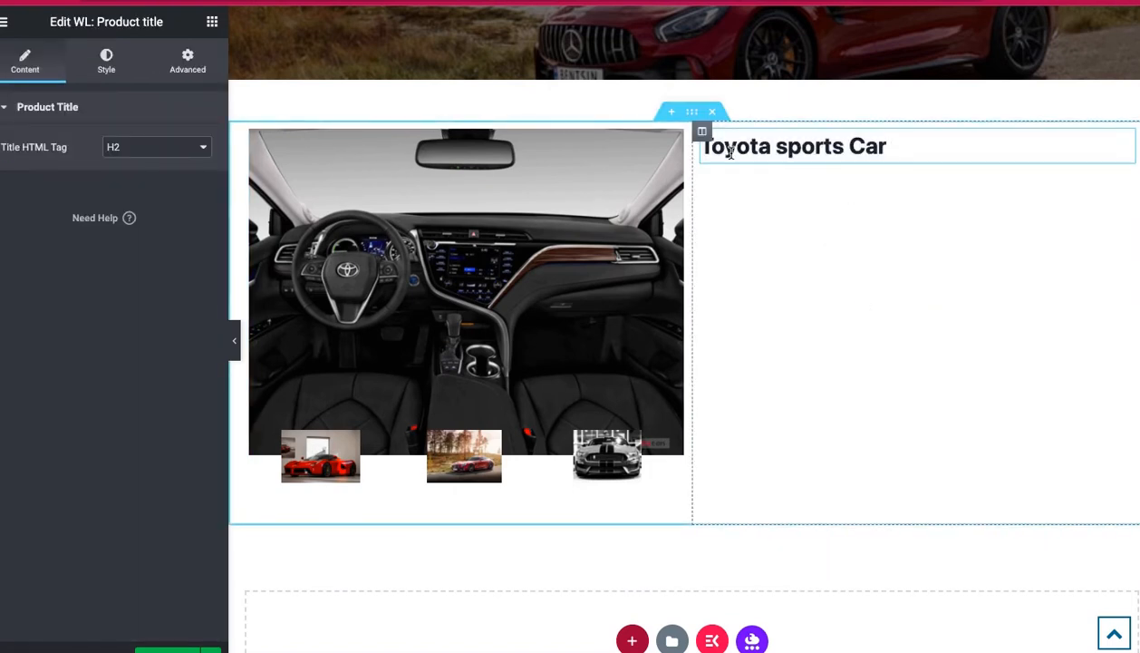
pyautogui.click(106, 65)
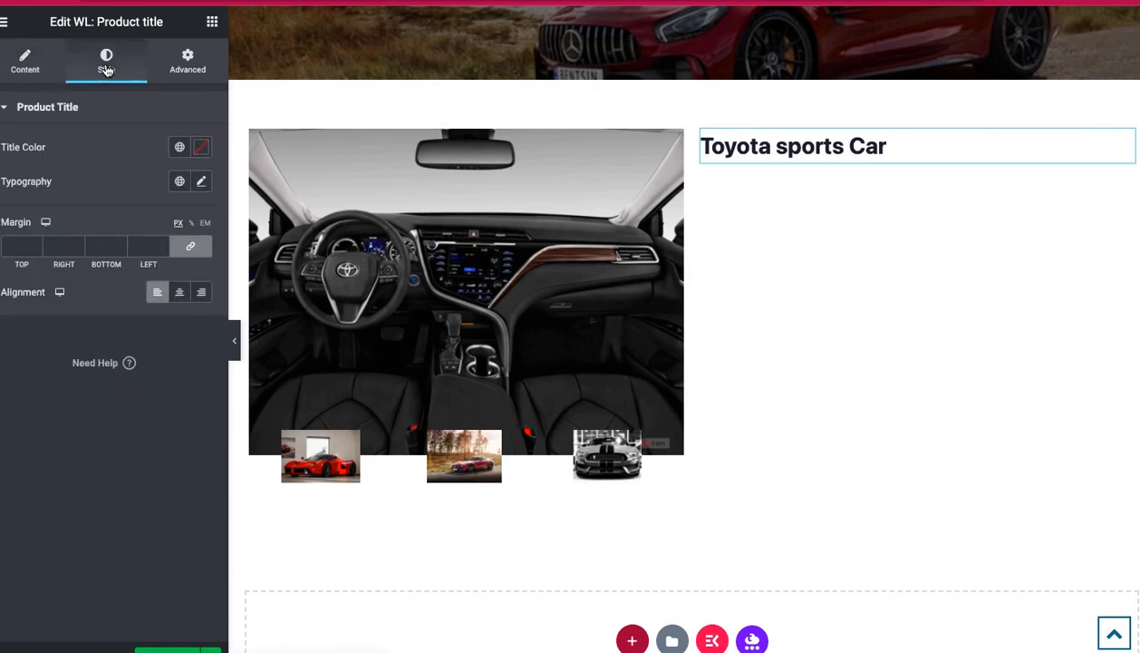
pyautogui.click(200, 150)
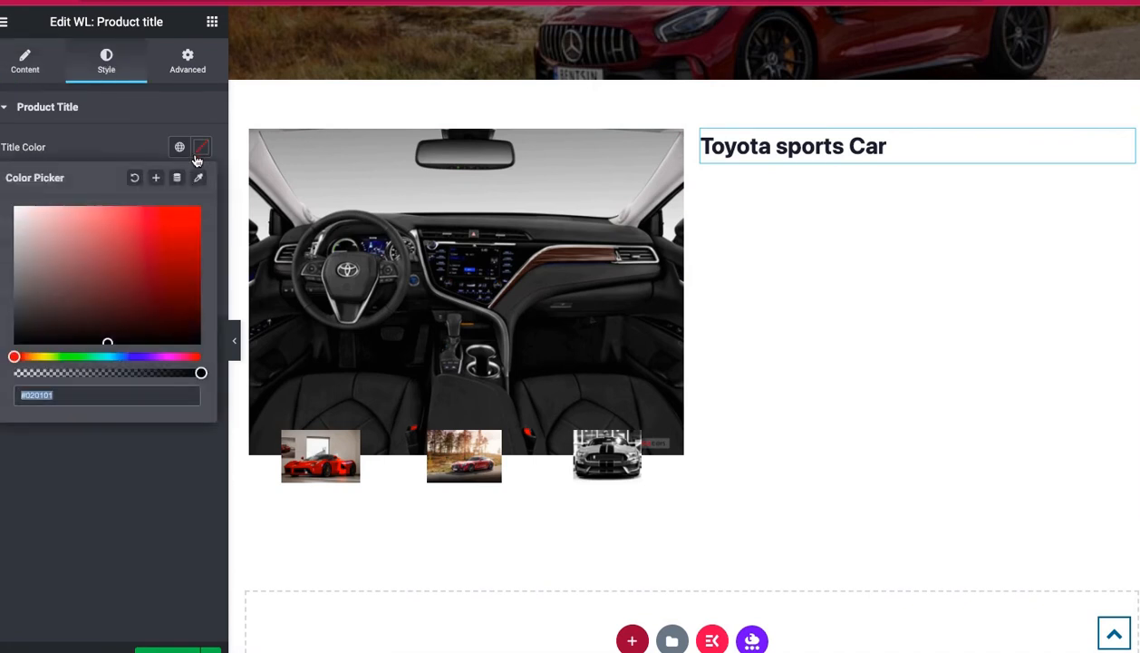
pyautogui.click(107, 342)
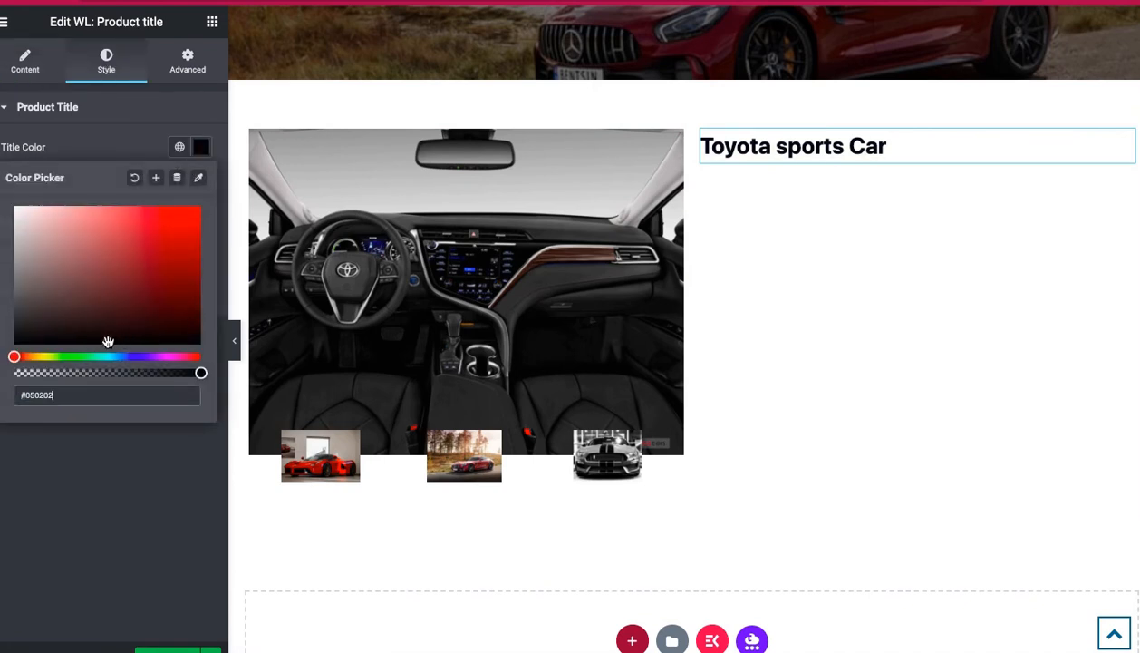
pyautogui.click(127, 156)
# Set the right-column product title's typography to Poppins at 25 px
pyautogui.click(200, 180)
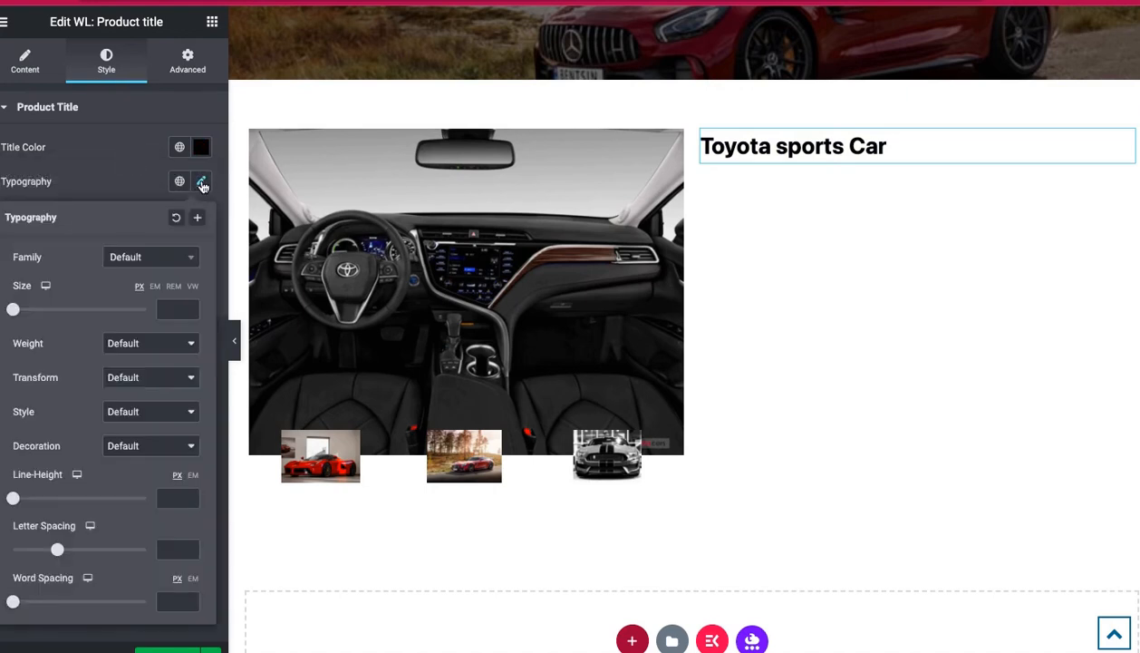
pyautogui.click(164, 262)
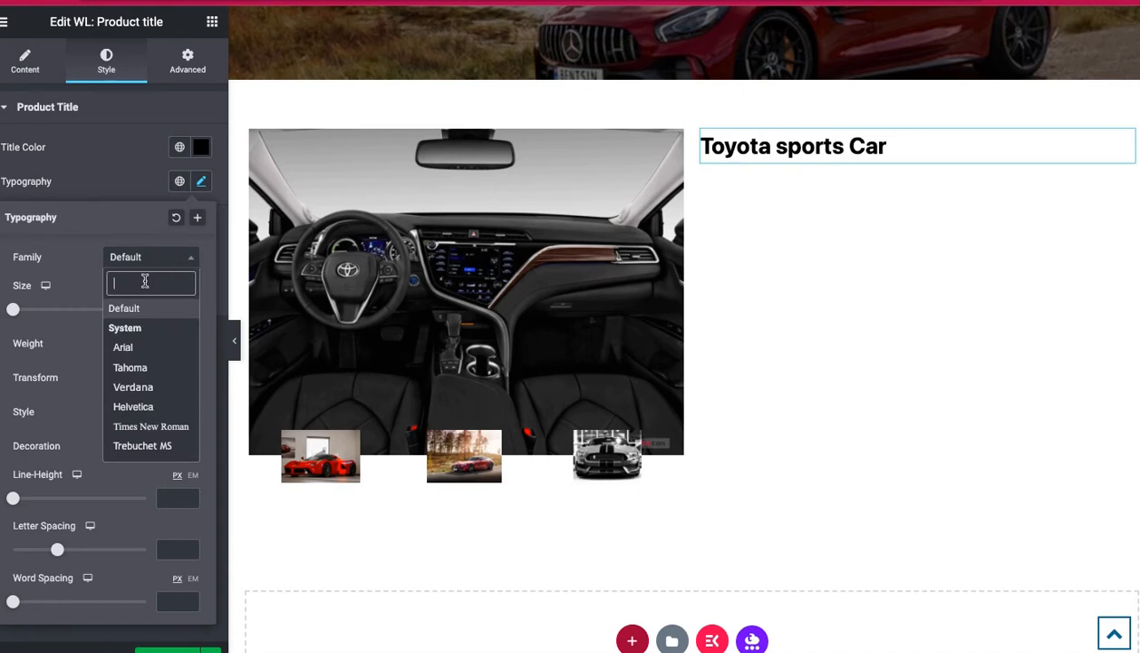
pyautogui.write('pop')
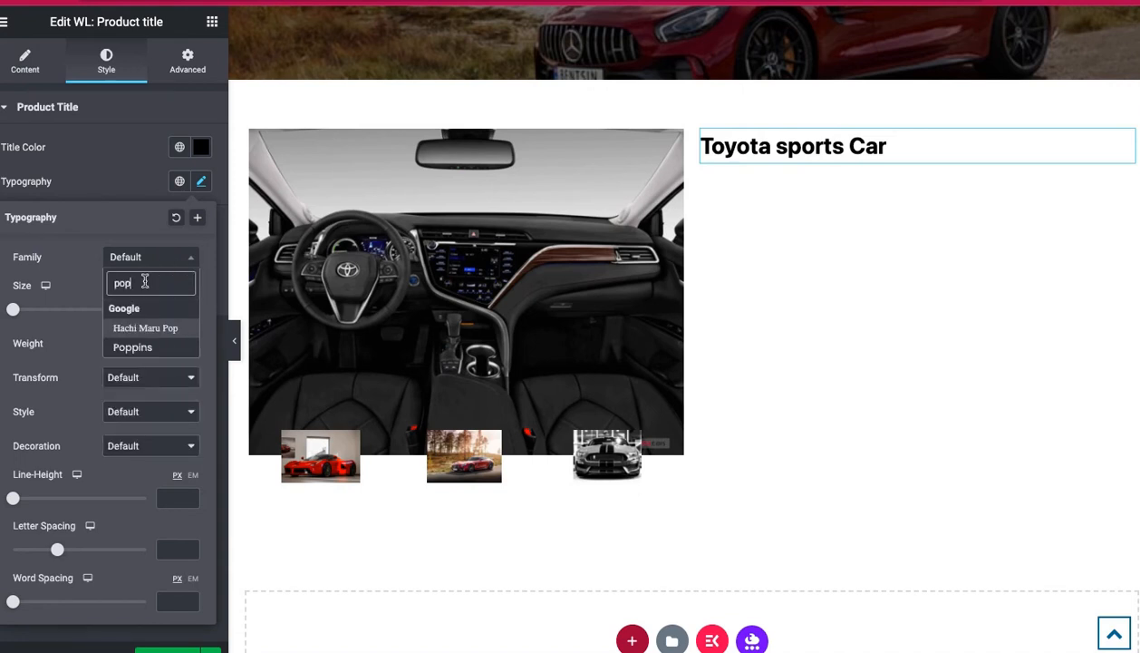
pyautogui.click(143, 348)
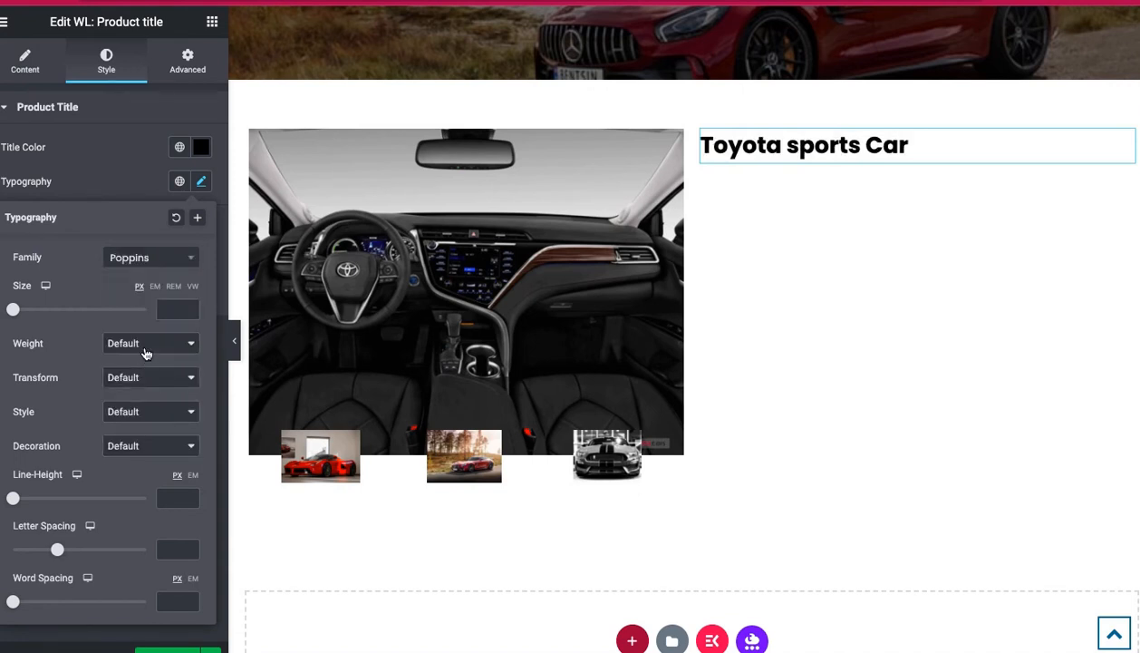
pyautogui.click(127, 187)
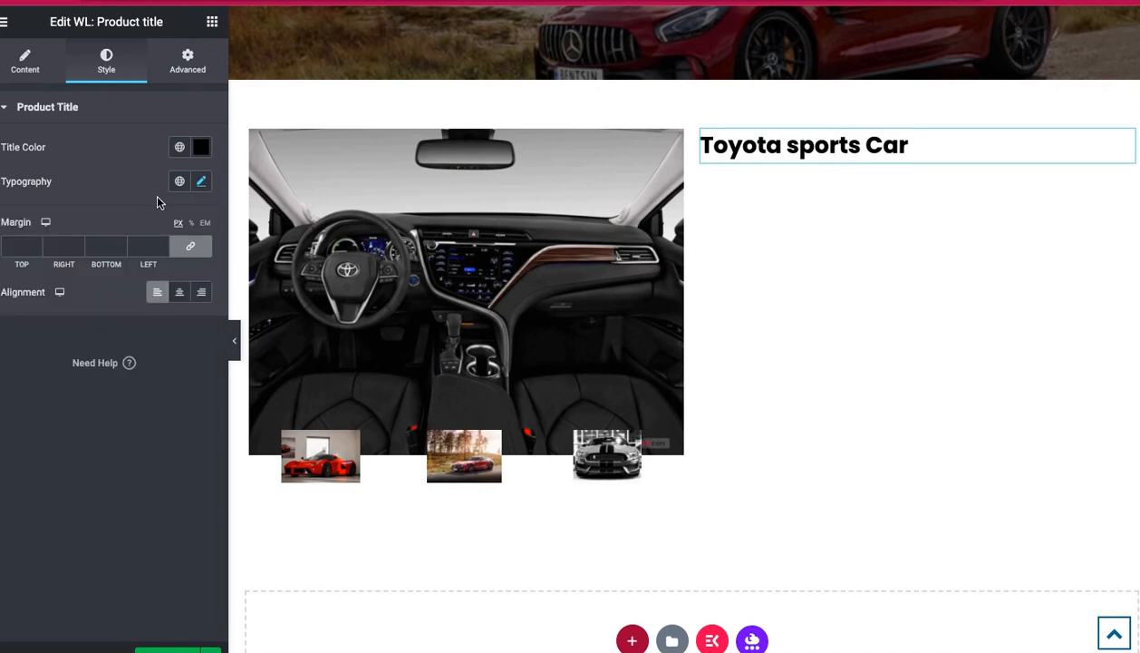
pyautogui.click(202, 181)
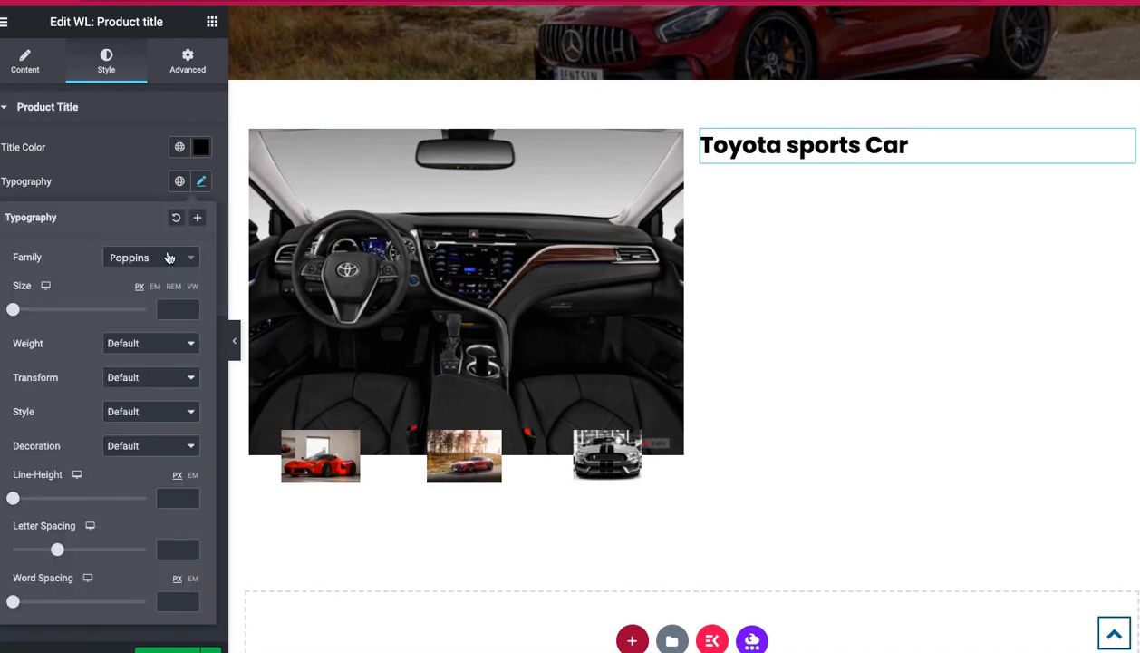
pyautogui.click(172, 308)
pyautogui.write('25')
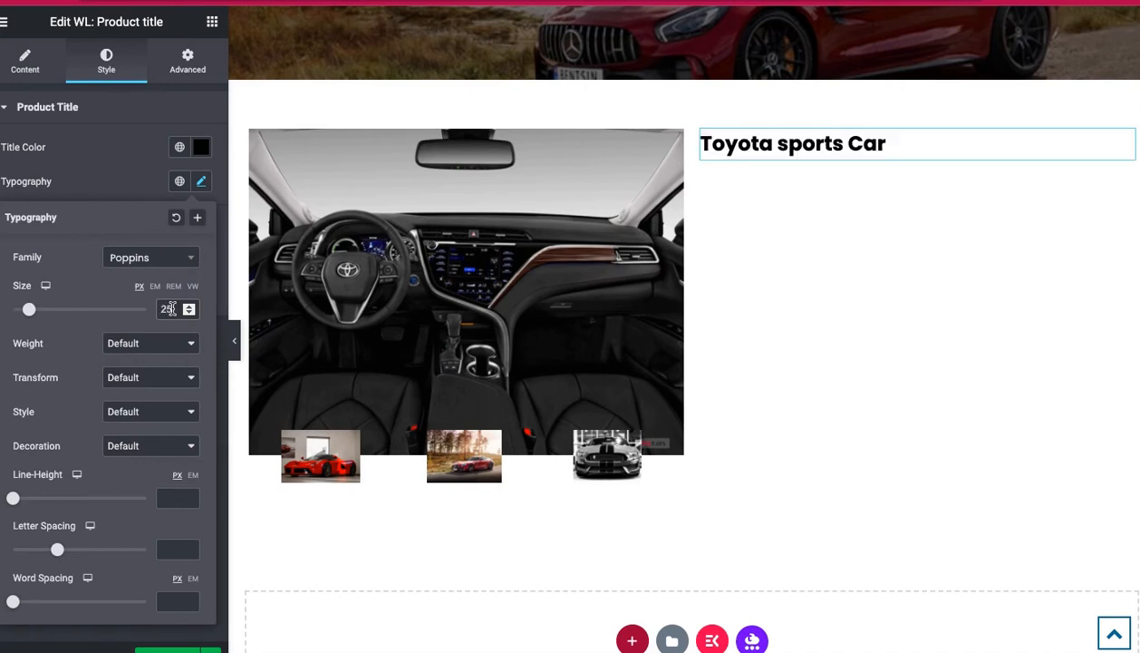
pyautogui.click(111, 184)
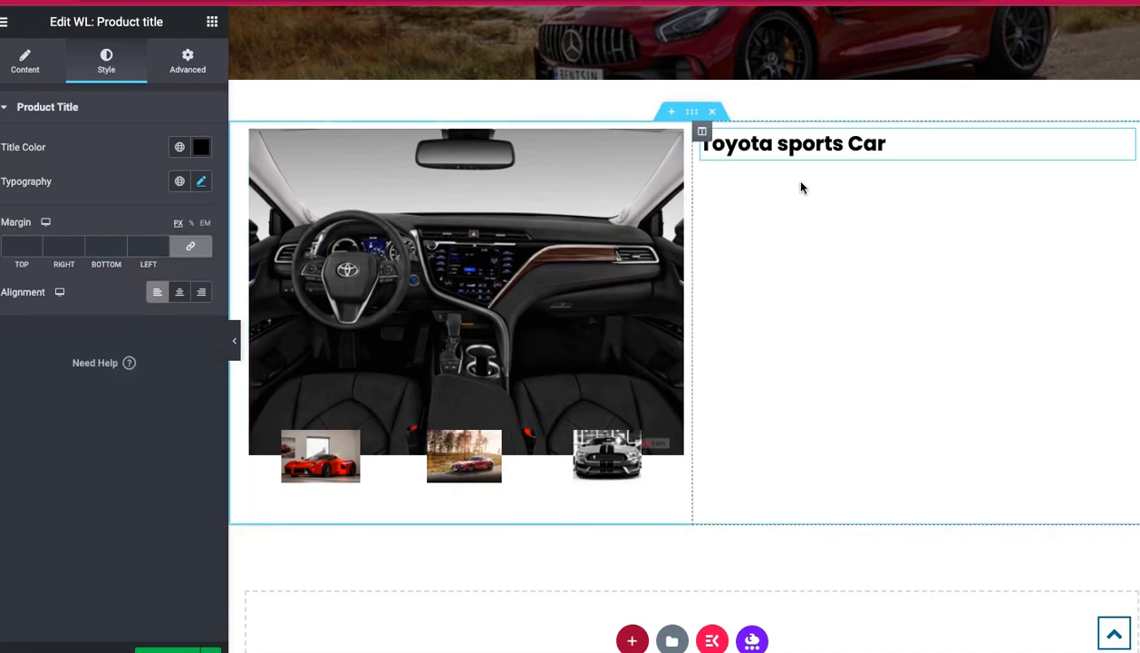
# Add the WL: Product Rating widget below the right-column title and set its star color to orange
pyautogui.click(212, 22)
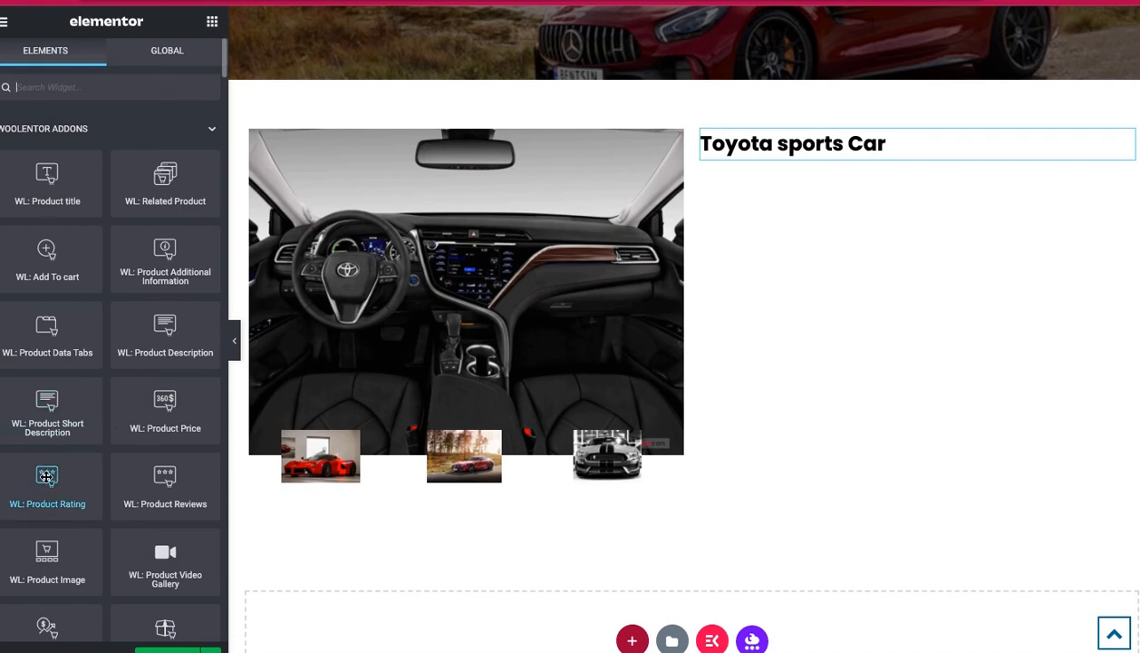
pyautogui.moveTo(44, 481); pyautogui.dragTo(812, 161)
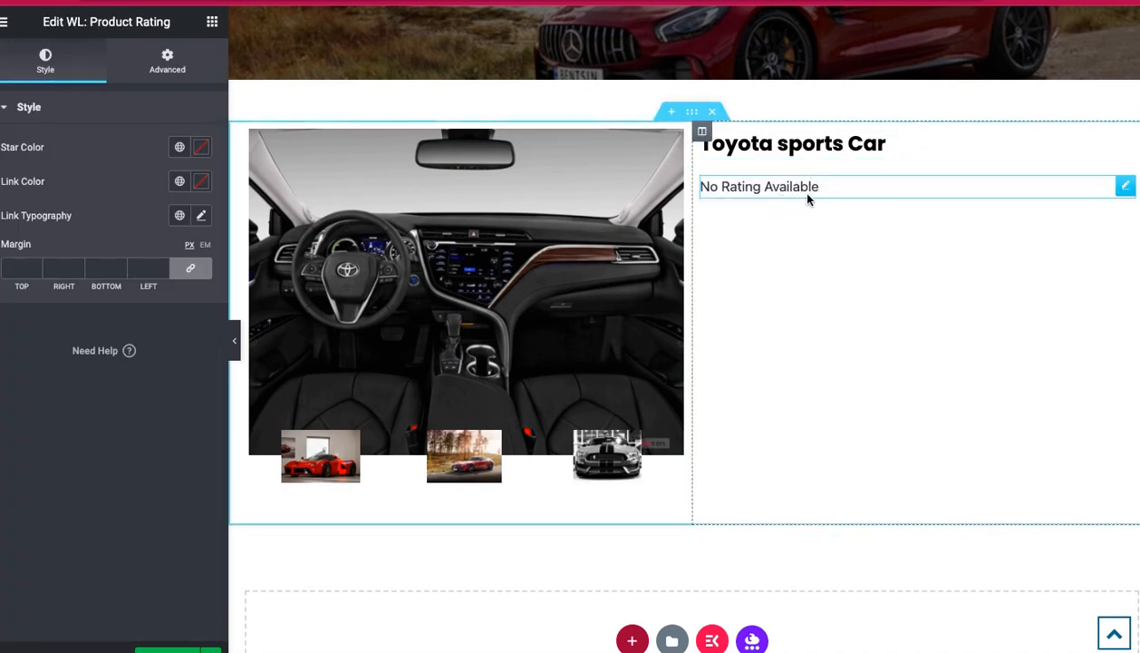
pyautogui.click(200, 148)
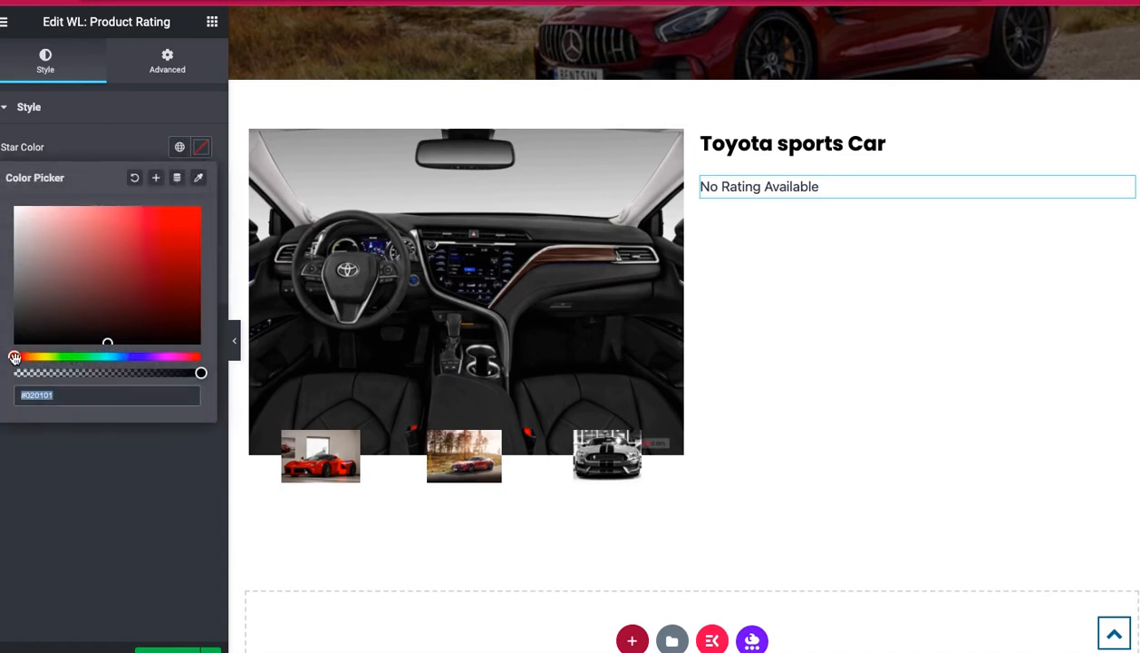
pyautogui.moveTo(16, 356); pyautogui.dragTo(36, 357)
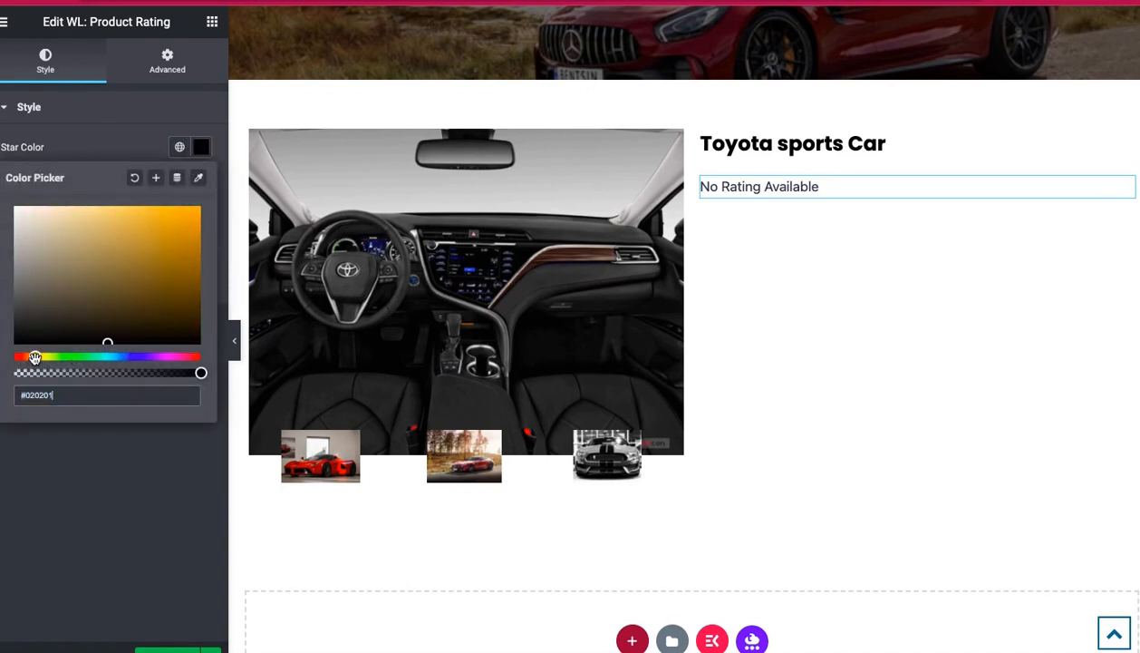
pyautogui.click(197, 211)
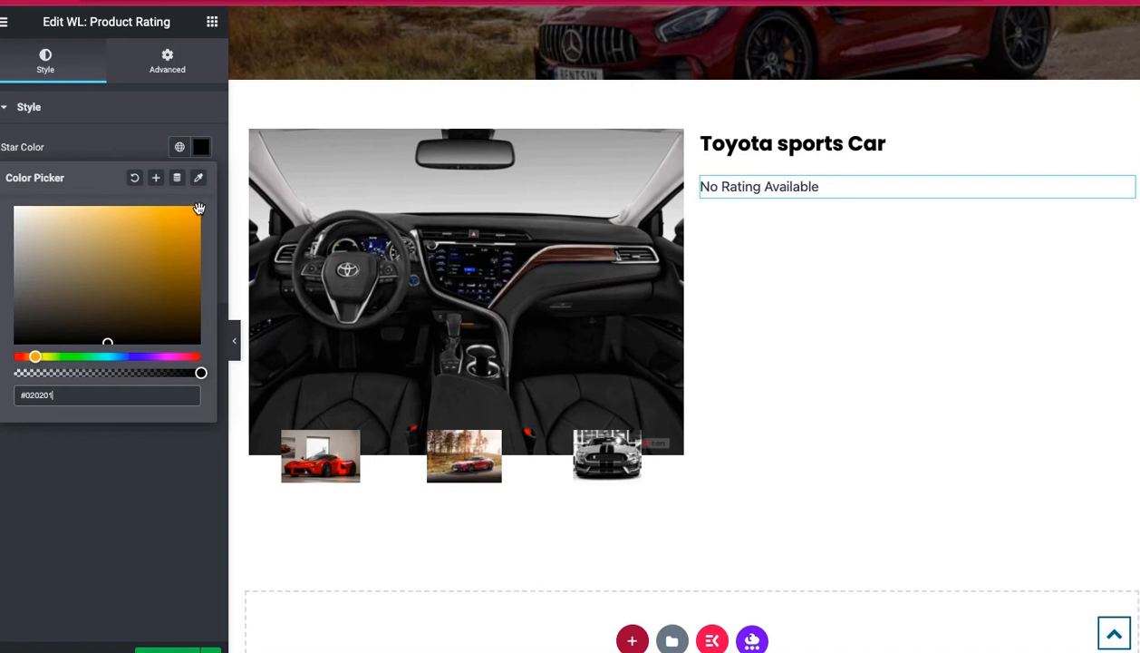
pyautogui.click(126, 153)
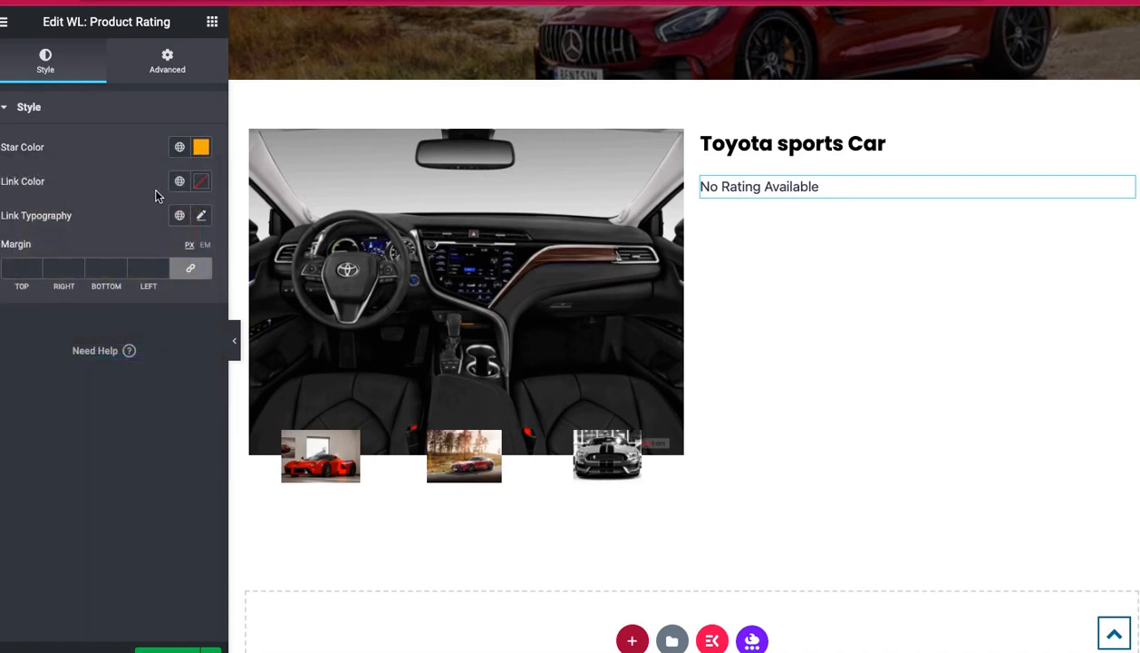
# Set the product rating's link color to black #000000
pyautogui.click(201, 181)
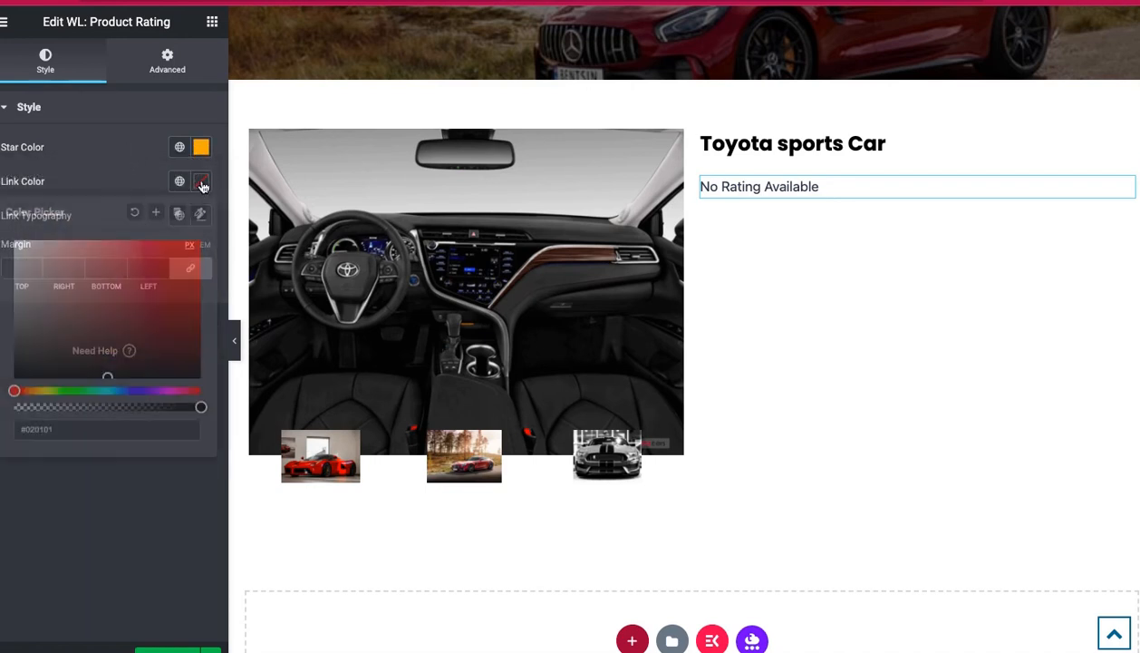
pyautogui.click(102, 373)
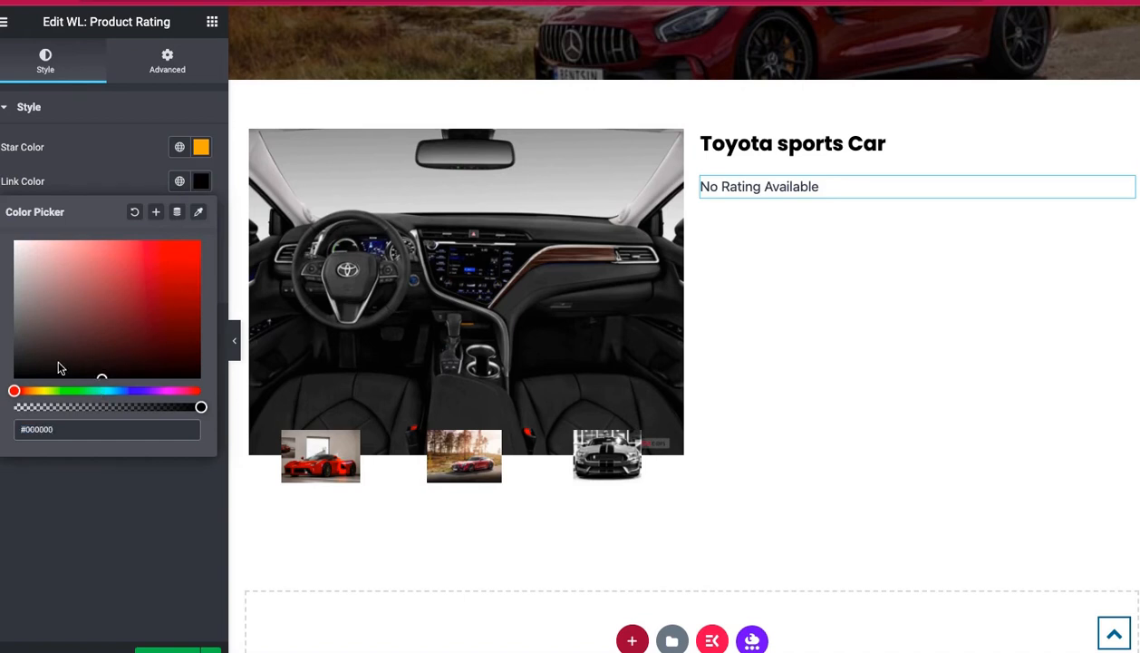
pyautogui.click(21, 490)
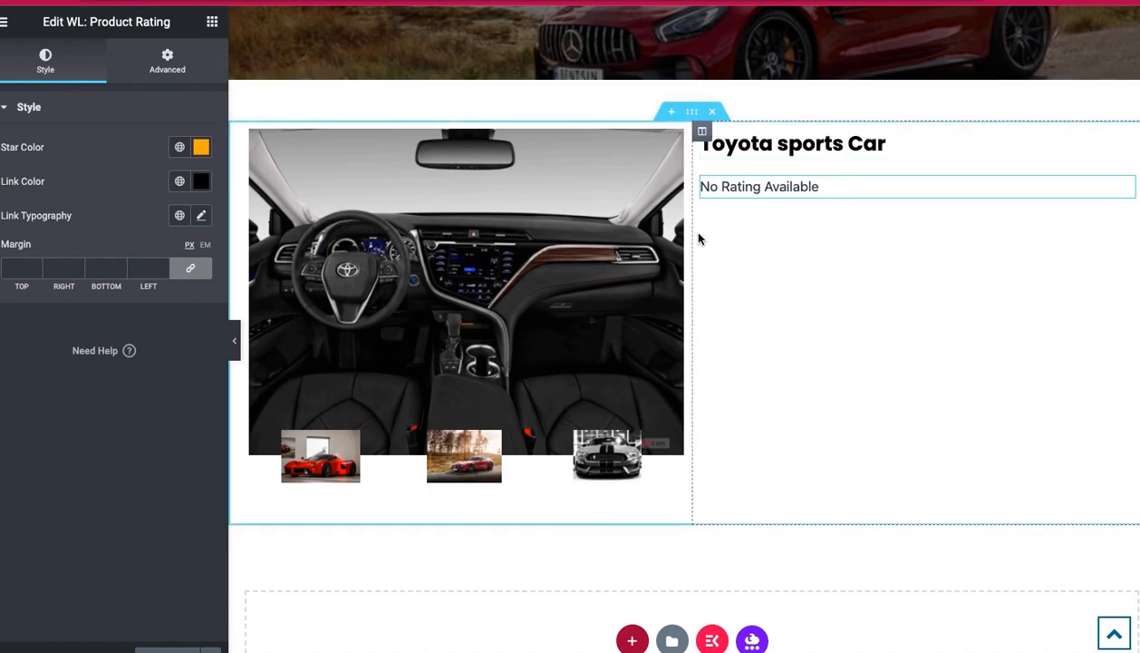
# Place the WL: Product Short Description widget below the product rating in the right column
pyautogui.click(213, 22)
pyautogui.scroll(-1, 129, 237)
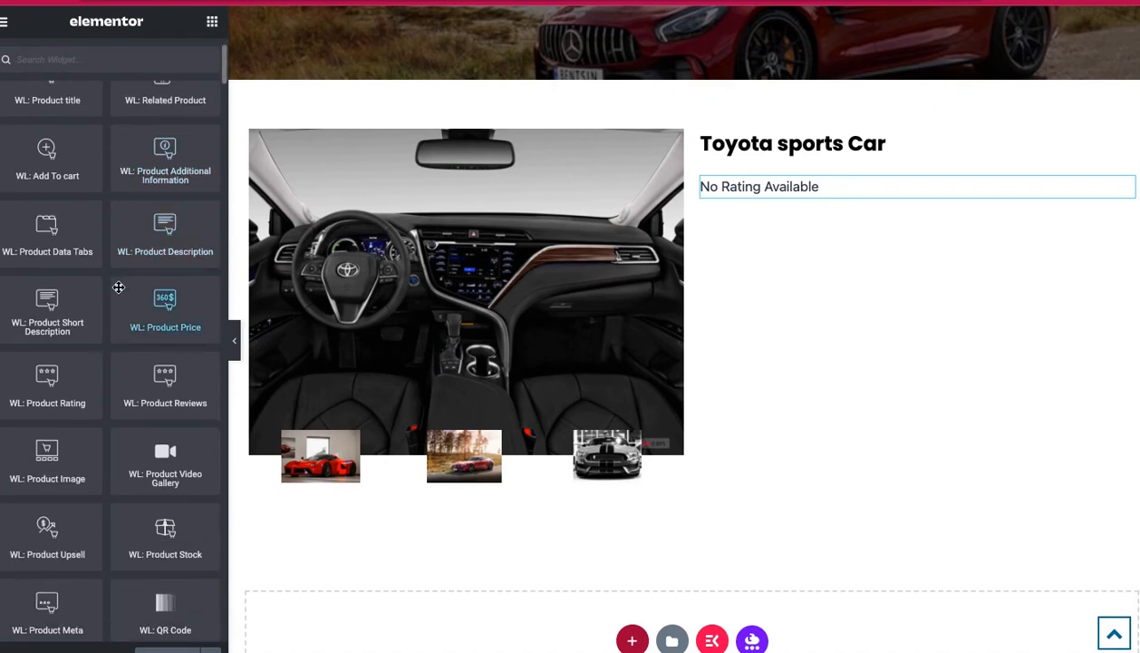
pyautogui.scroll(2, 118, 343)
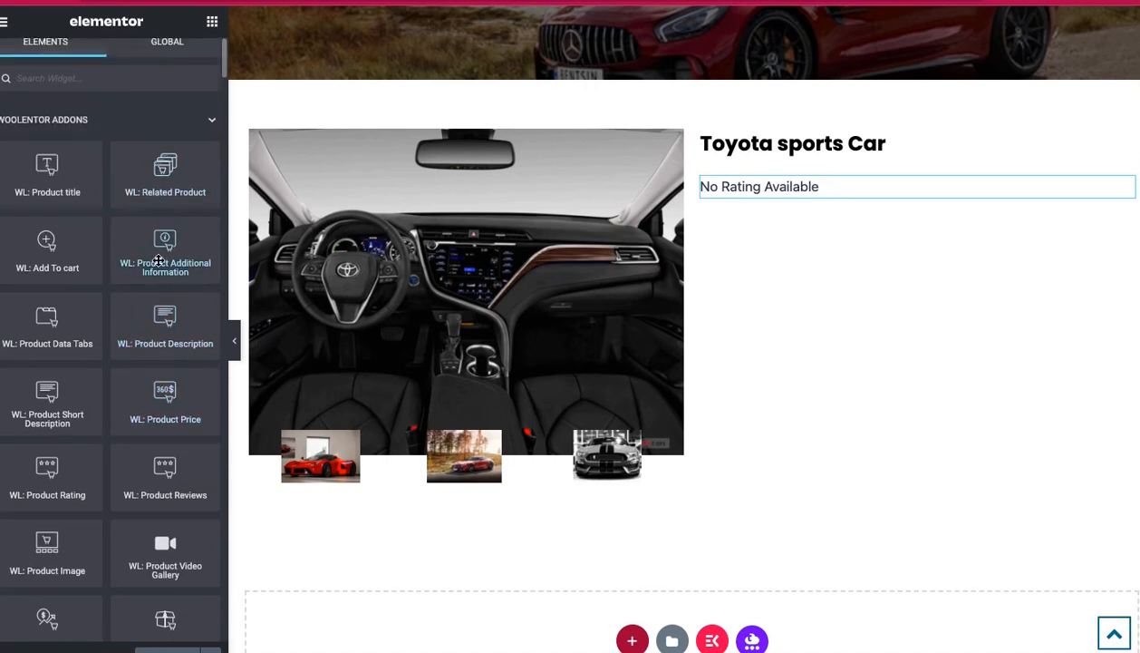
pyautogui.scroll(-2, 140, 328)
pyautogui.scroll(-1, 140, 331)
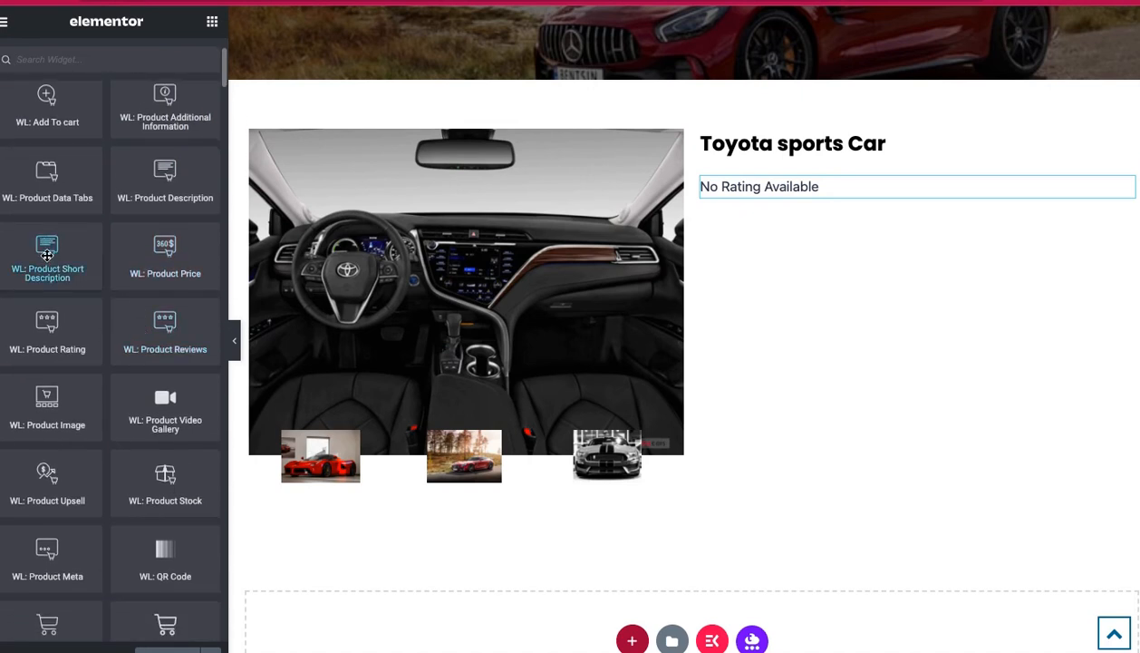
pyautogui.moveTo(47, 256); pyautogui.dragTo(823, 209)
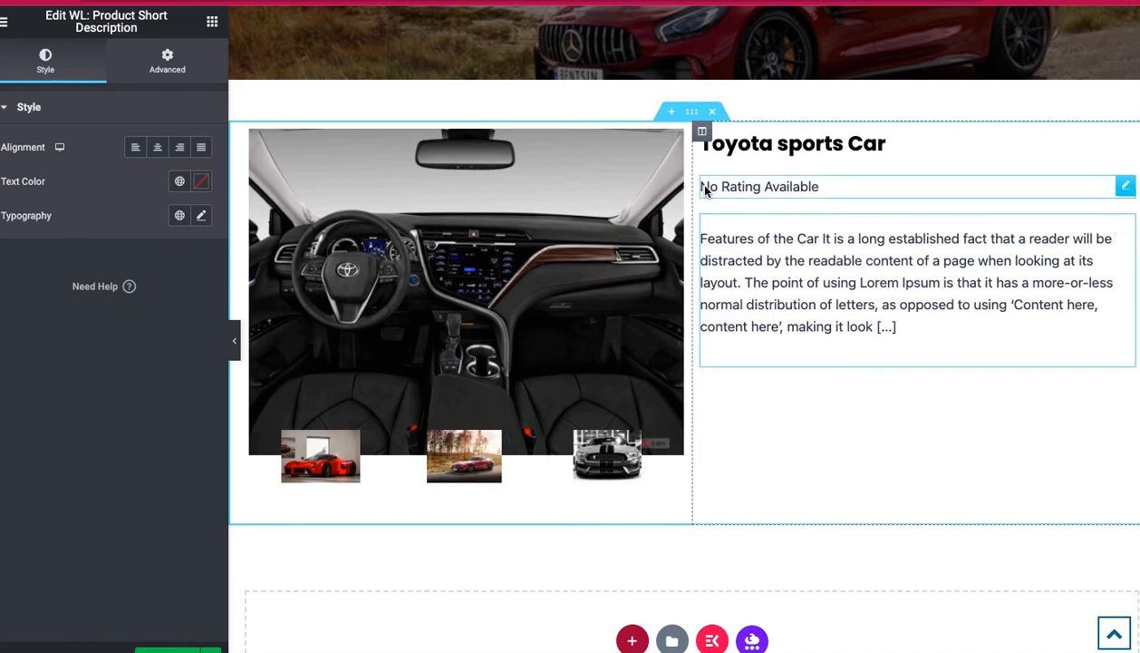
# Place the WL: Product Price widget below the short description in the right column
pyautogui.click(211, 24)
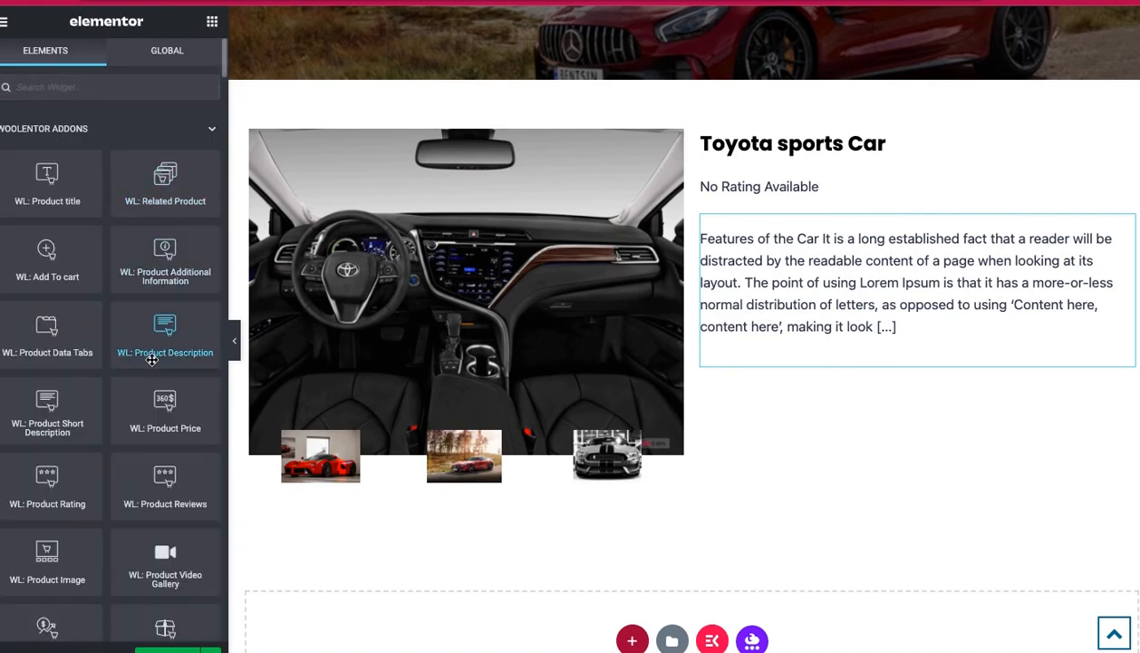
pyautogui.scroll(-2, 153, 360)
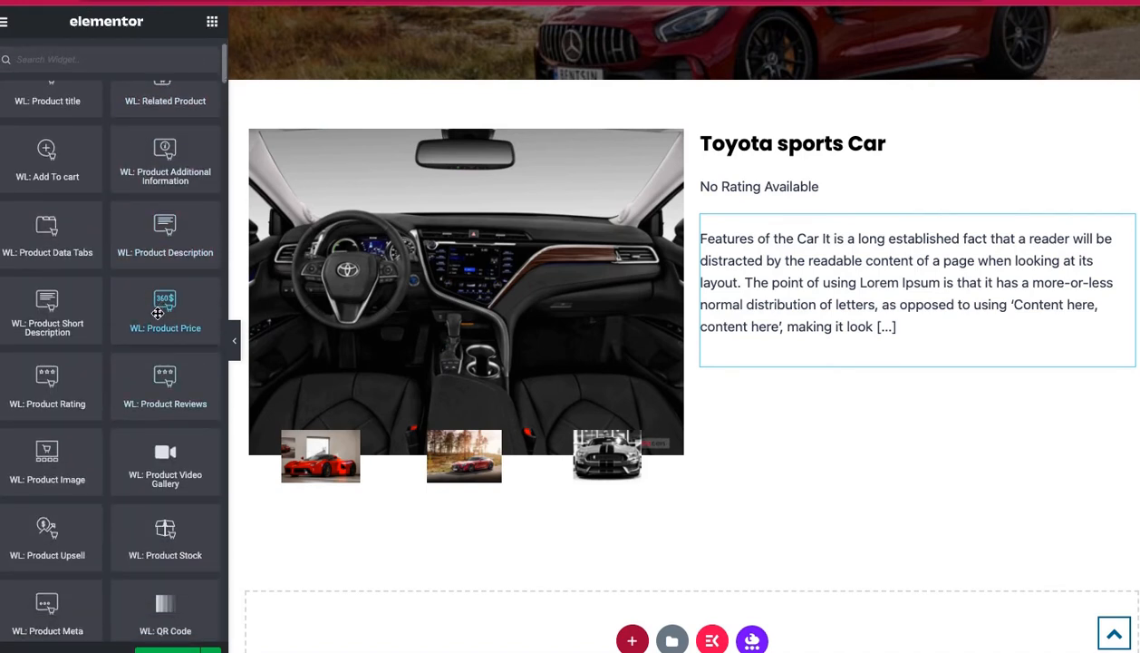
pyautogui.moveTo(157, 313); pyautogui.dragTo(813, 359)
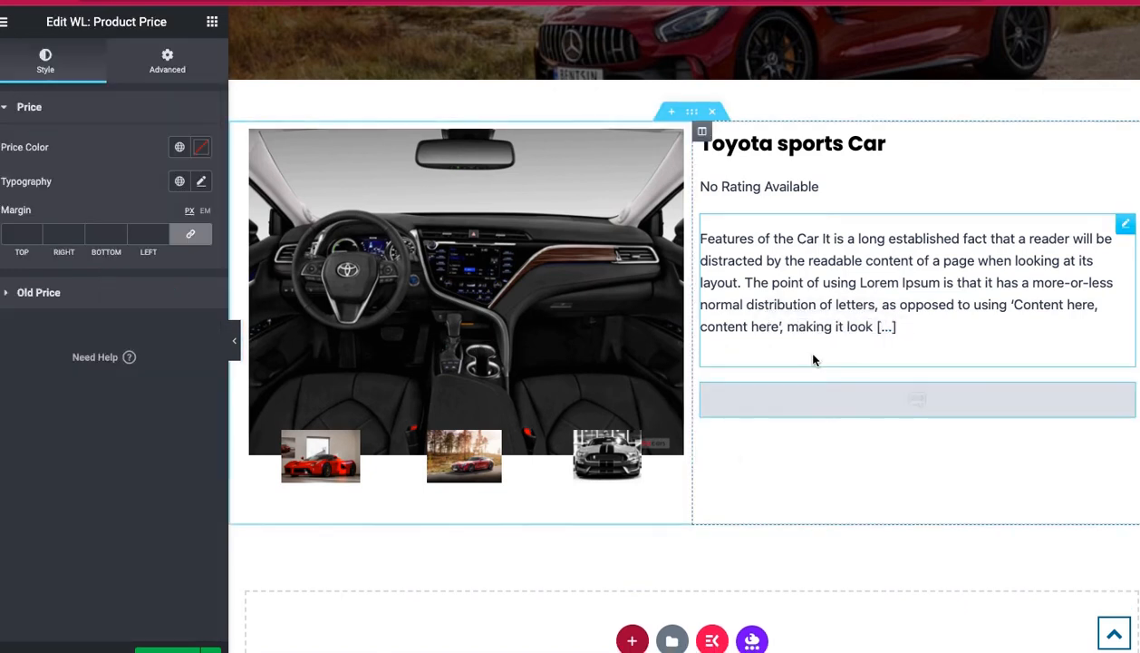
# Set the product price's color to black
pyautogui.click(201, 148)
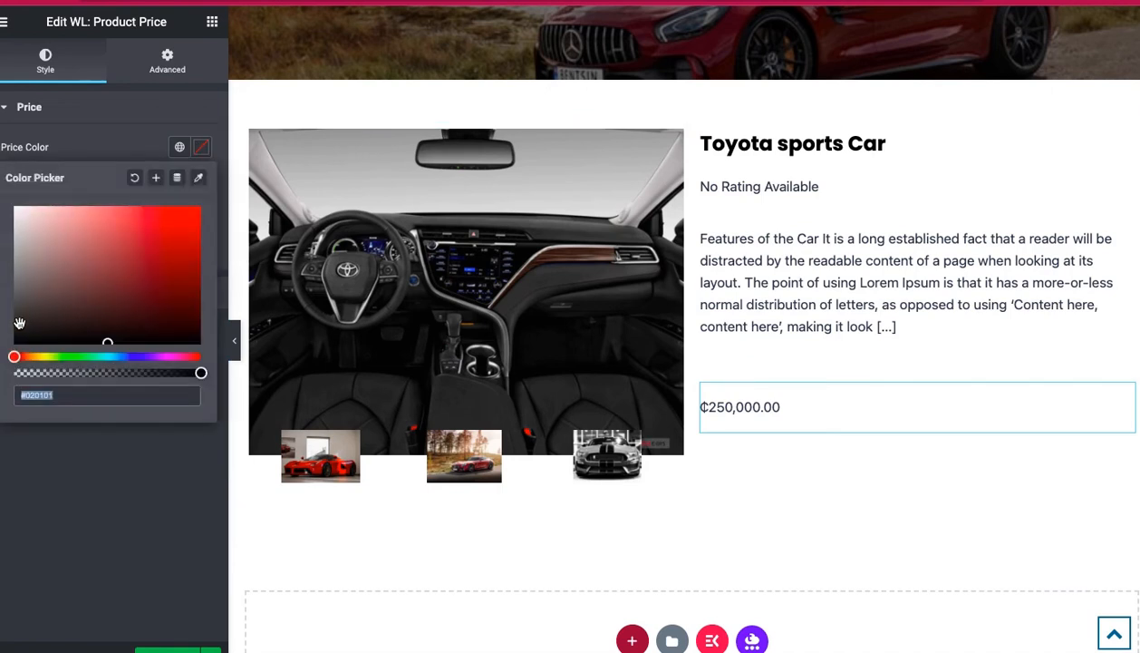
pyautogui.moveTo(20, 331); pyautogui.dragTo(3, 367)
pyautogui.click(18, 447)
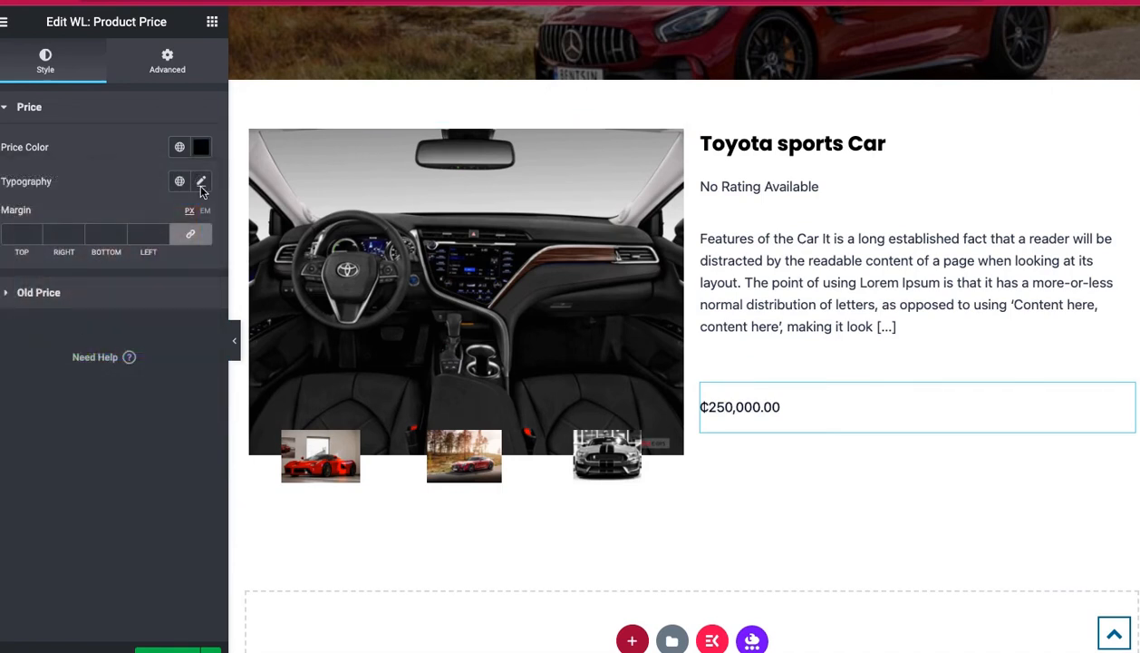
# Set the product price's font size to 33 px
pyautogui.click(201, 183)
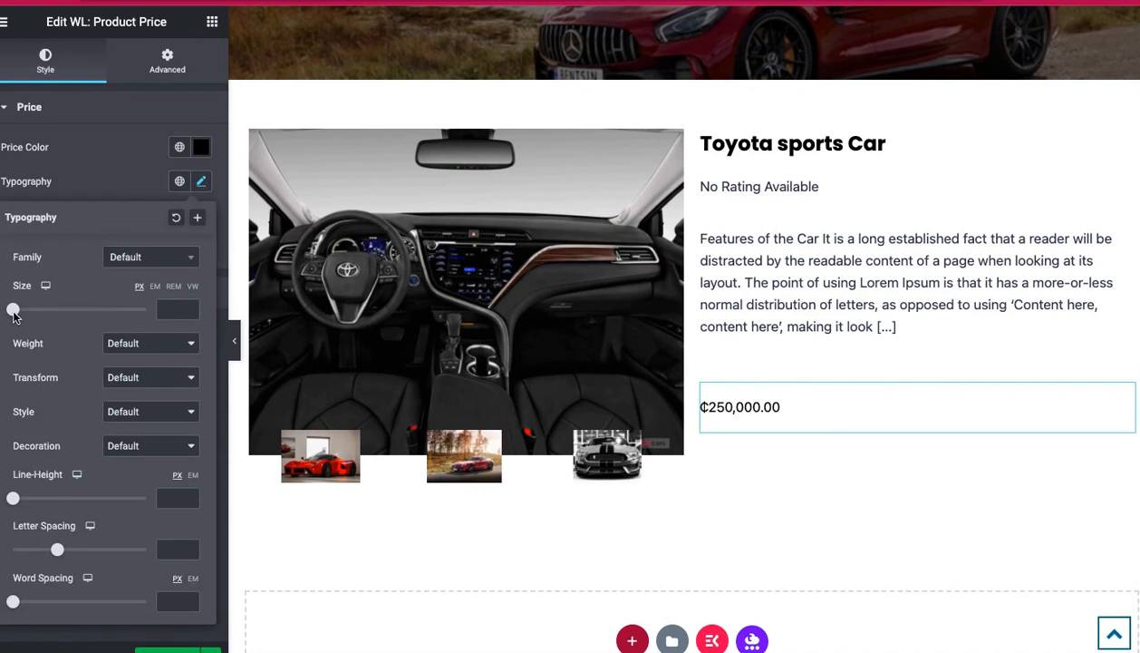
pyautogui.moveTo(14, 311); pyautogui.dragTo(35, 313)
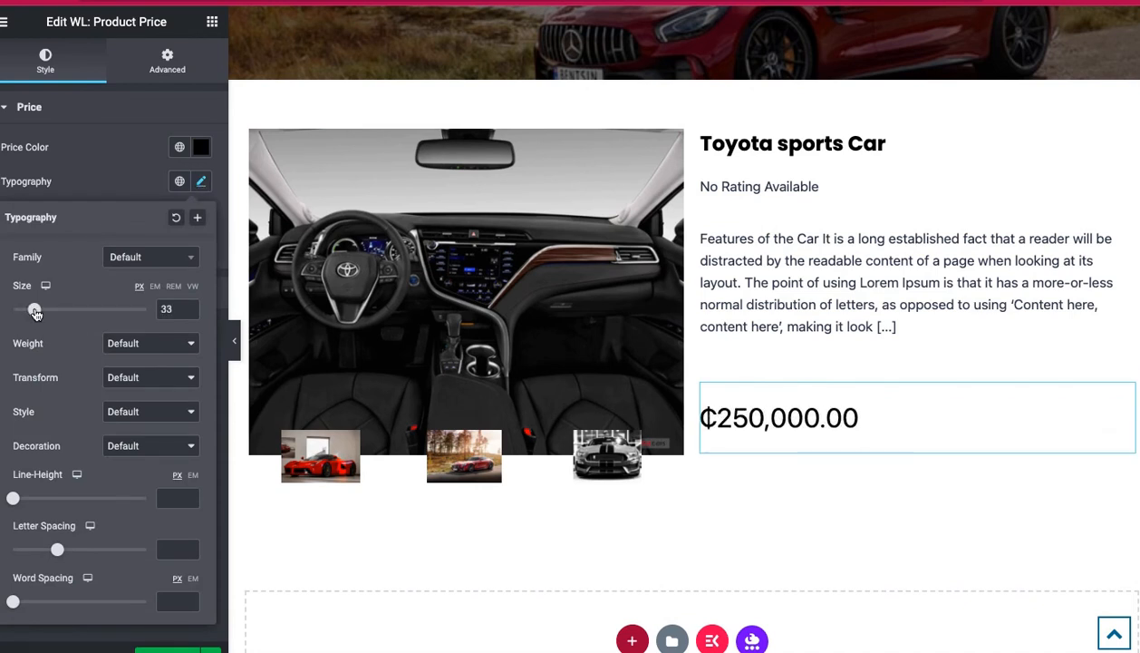
pyautogui.click(104, 149)
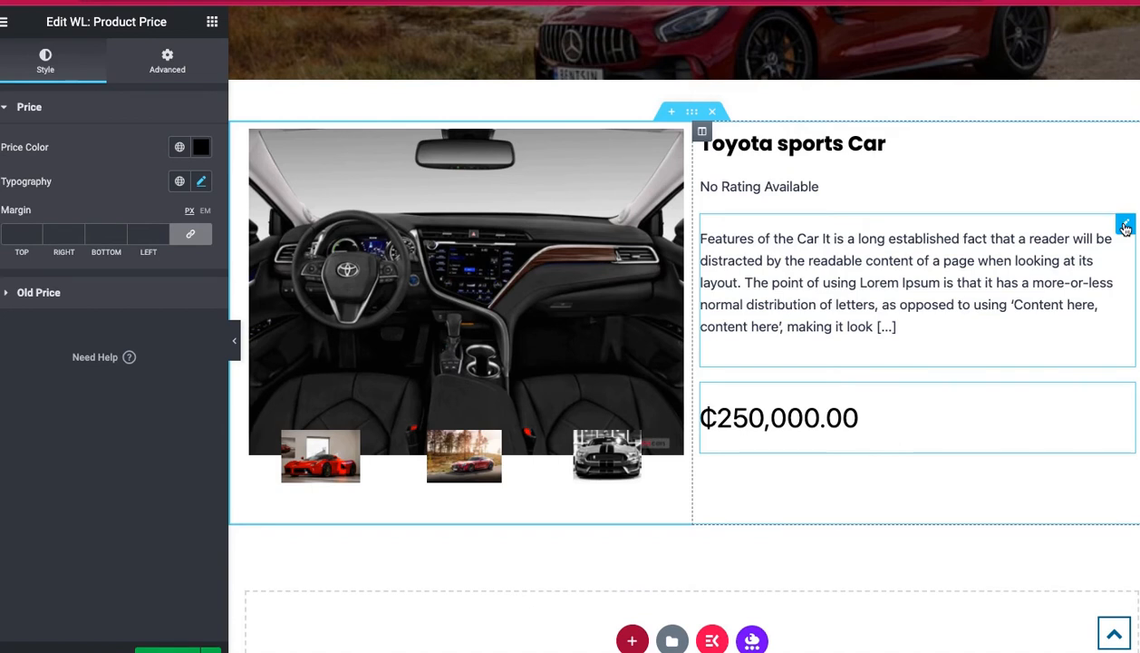
# Delete the WL: Product Short Description widget from the right column
pyautogui.click(1125, 226)
pyautogui.rightClick(1125, 226)
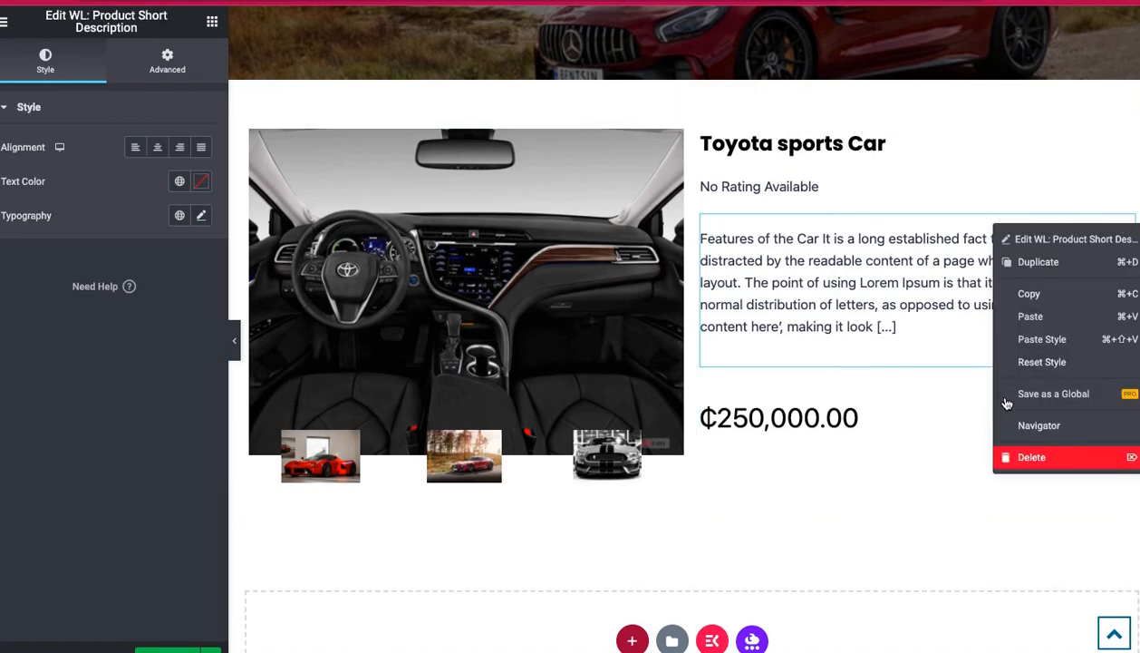
pyautogui.press('Delete')
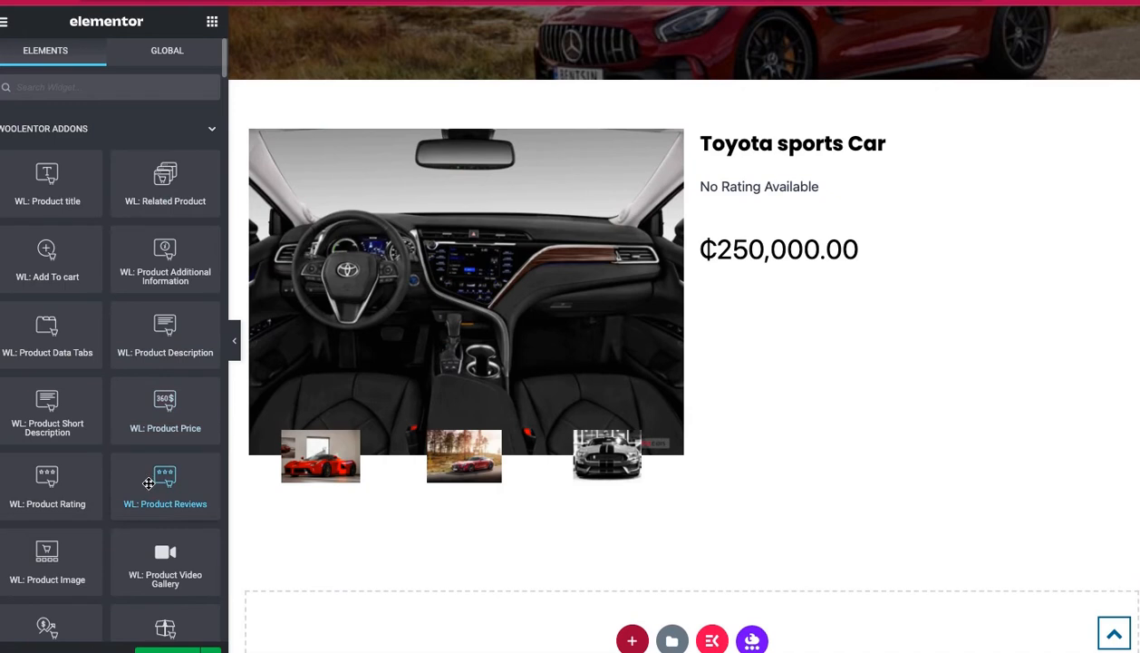
# Place the WL: Add To cart widget below the product price in the right column
pyautogui.scroll(-1, 148, 484)
pyautogui.scroll(-1, 147, 484)
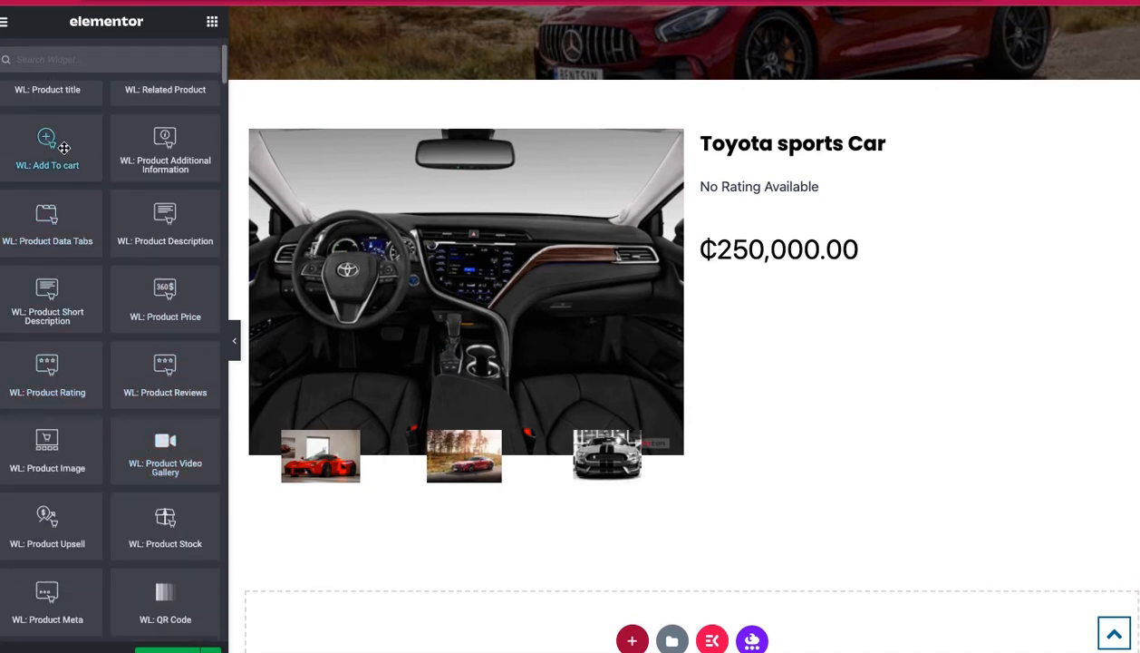
pyautogui.moveTo(50, 147); pyautogui.dragTo(807, 276)
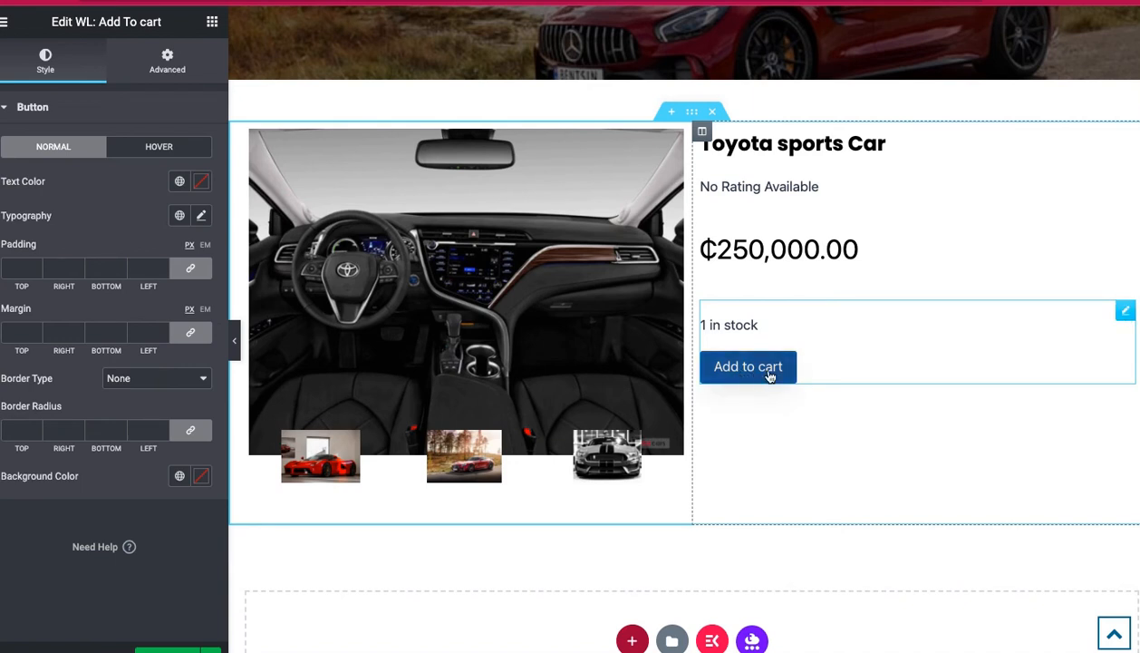
# Set the Add to cart button's normal text color to white #FFFFFF
pyautogui.click(202, 184)
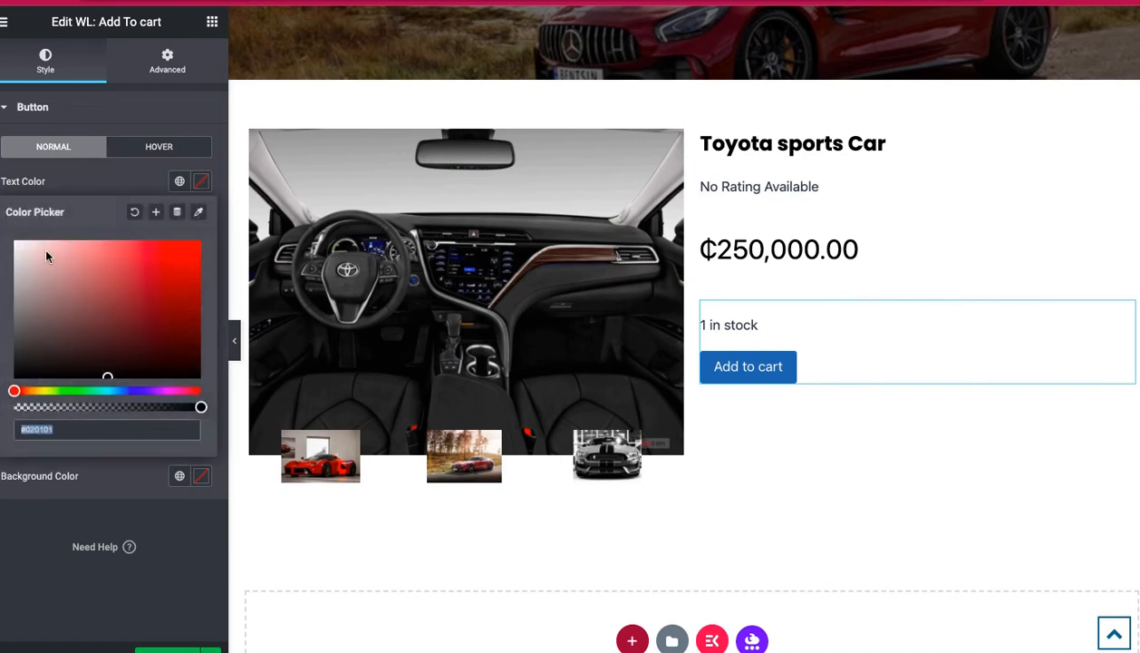
pyautogui.click(34, 248)
pyautogui.click(15, 242)
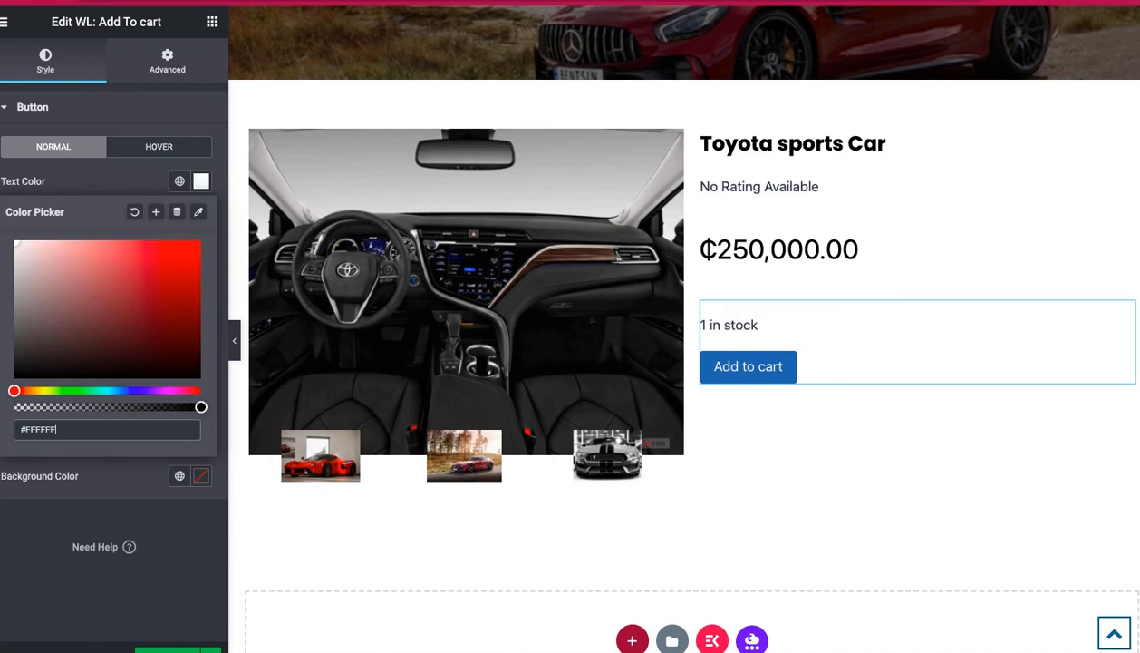
pyautogui.click(134, 184)
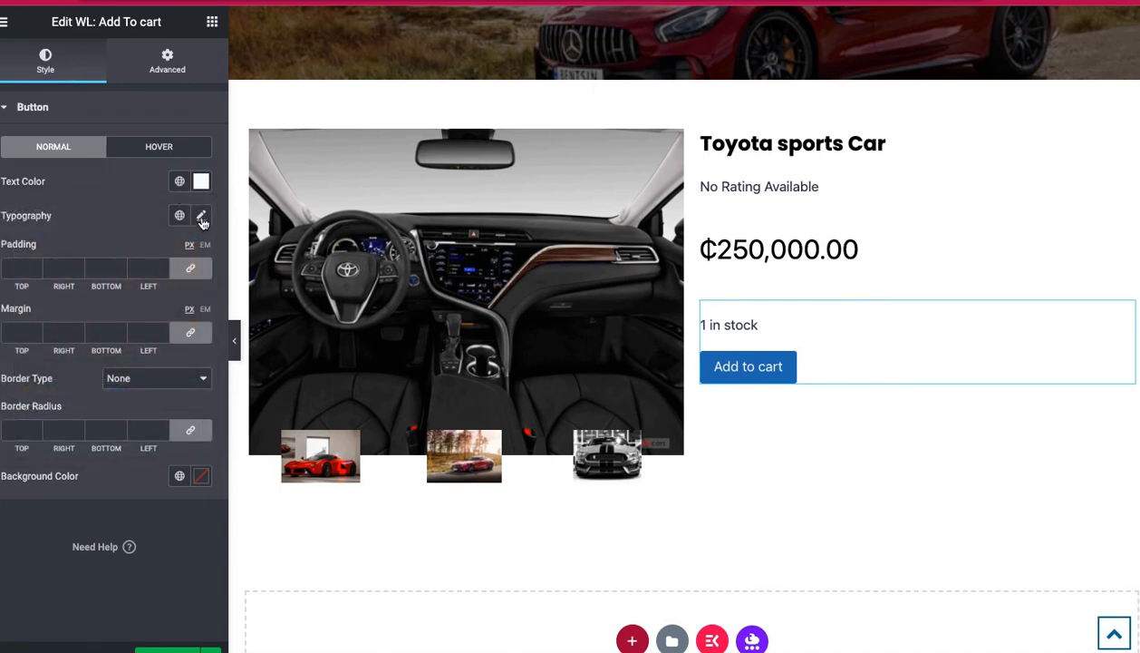
# Set the Add to cart button's typography to the Poppins family at 18 px
pyautogui.click(202, 218)
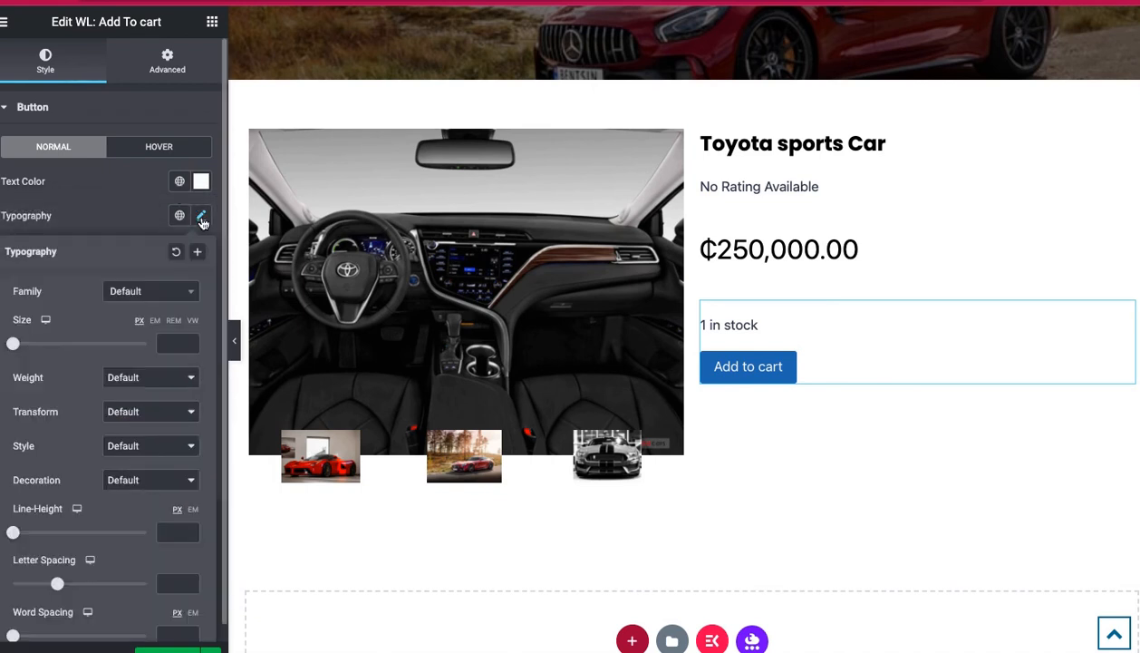
pyautogui.click(156, 295)
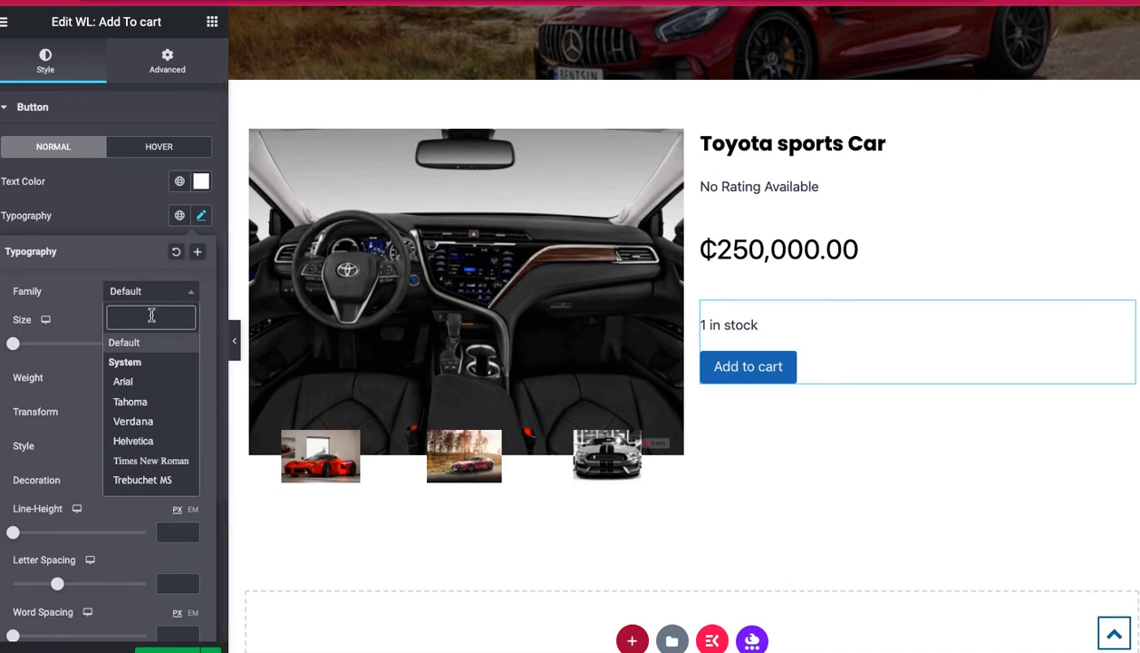
pyautogui.write('pop')
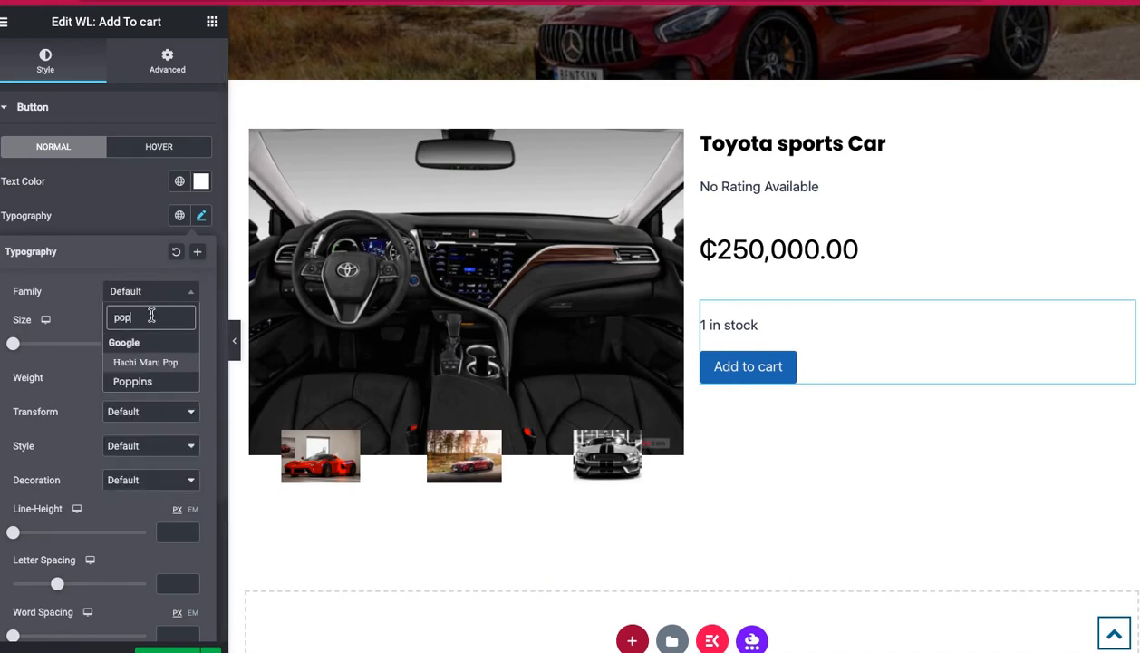
pyautogui.click(141, 378)
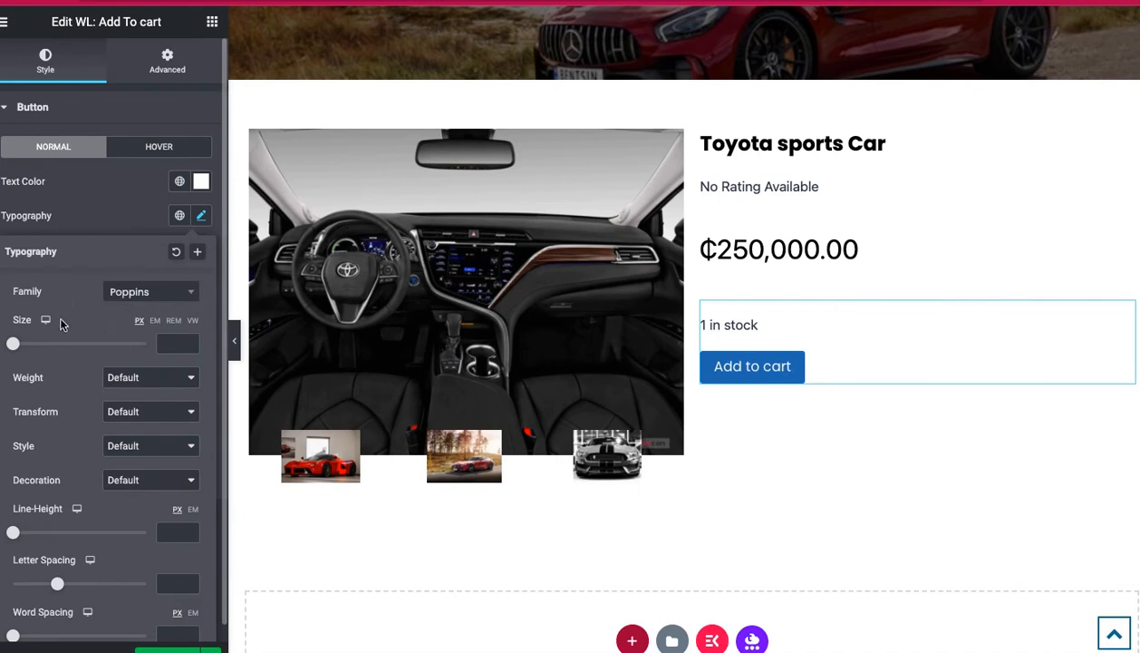
pyautogui.click(167, 344)
pyautogui.write('16')
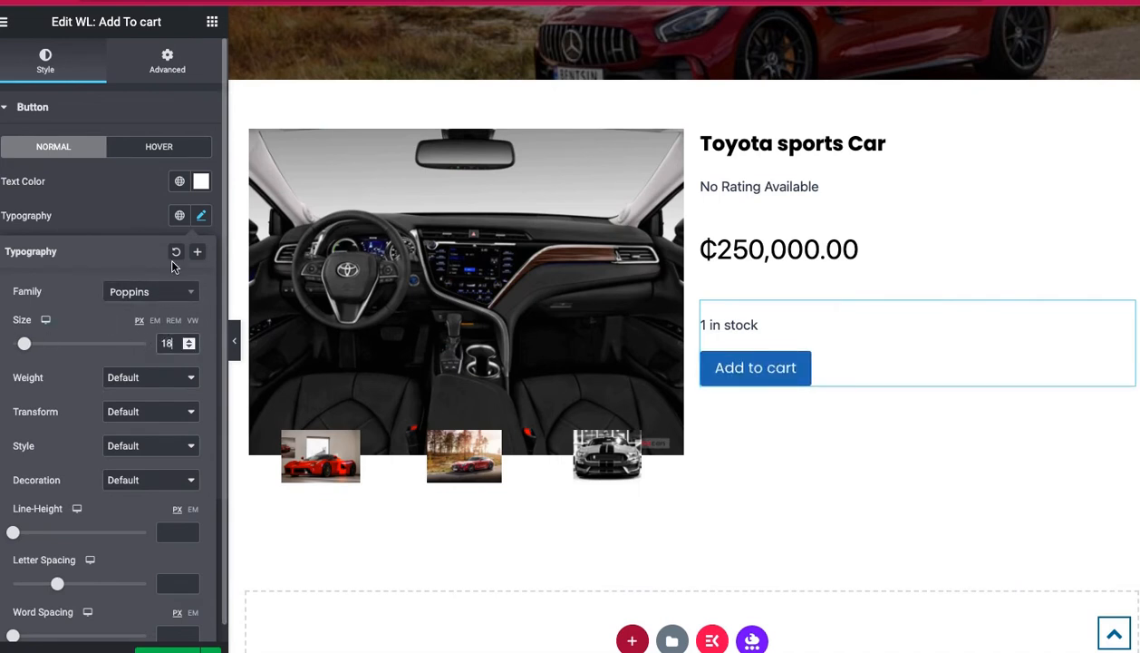
pyautogui.click(113, 215)
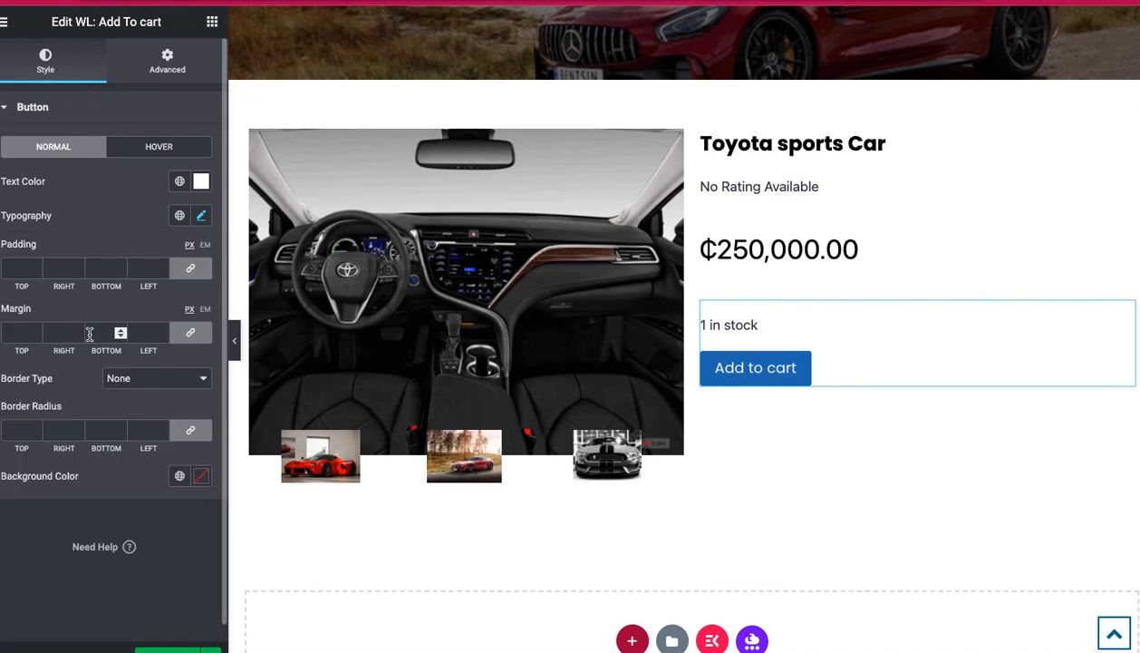
pyautogui.click(201, 477)
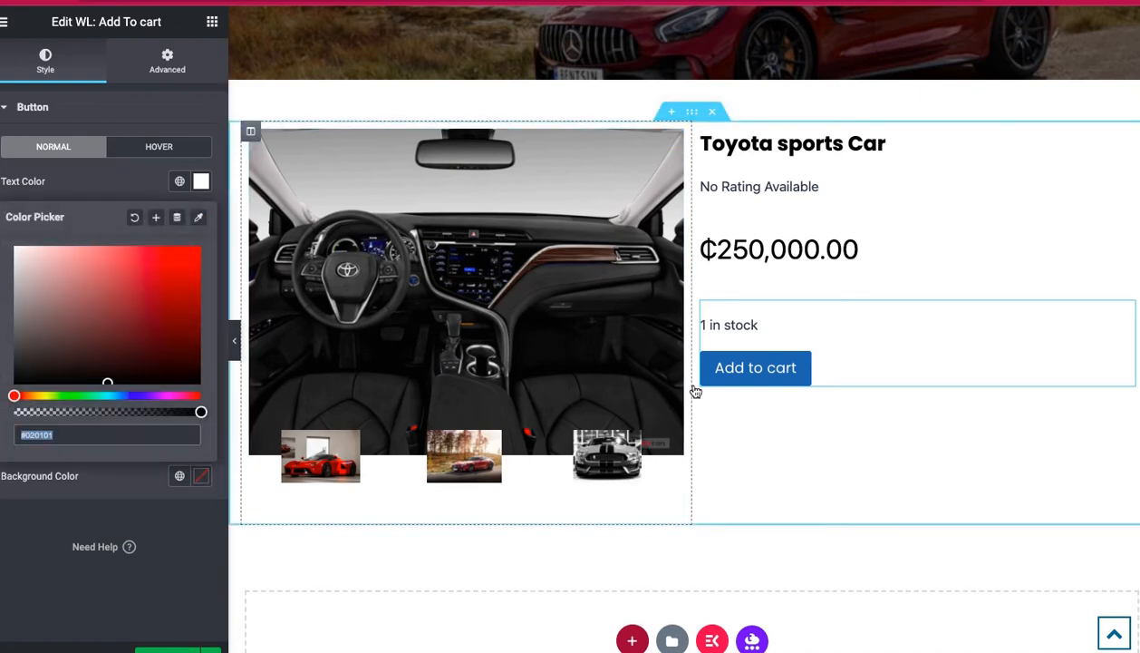
pyautogui.scroll(1, 696, 386)
pyautogui.scroll(-4, 695, 385)
pyautogui.scroll(5, 693, 387)
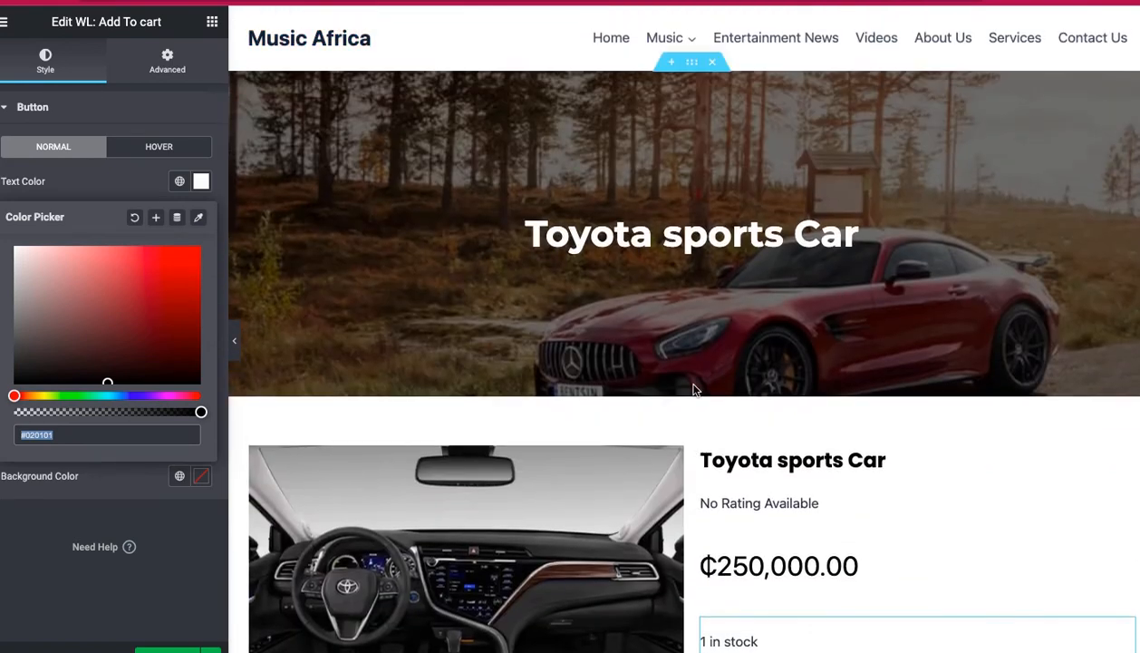
pyautogui.scroll(-5, 693, 387)
pyautogui.scroll(2, 694, 390)
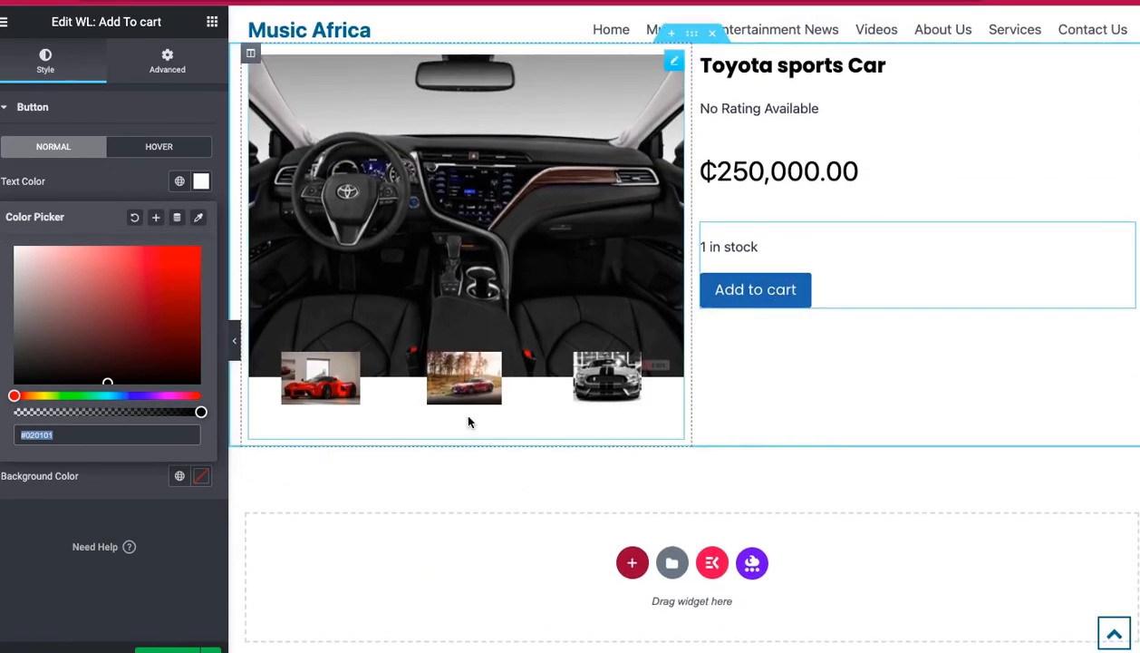
pyautogui.click(22, 535)
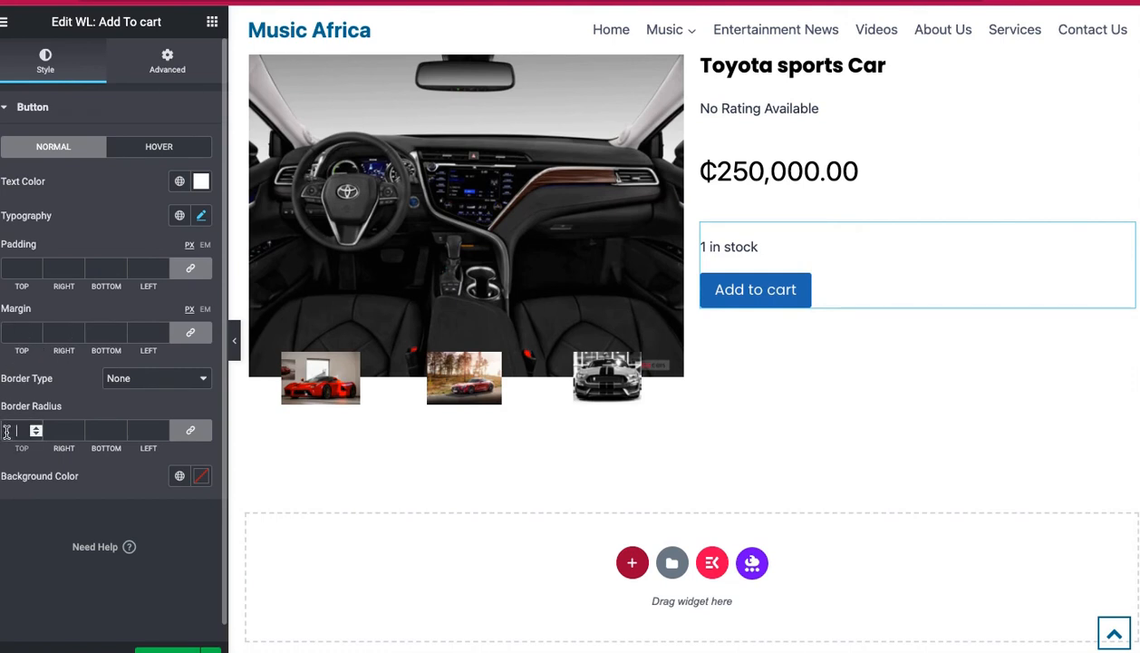
# Round the Add to cart button with a border radius of 50 px on all corners
pyautogui.write('50')
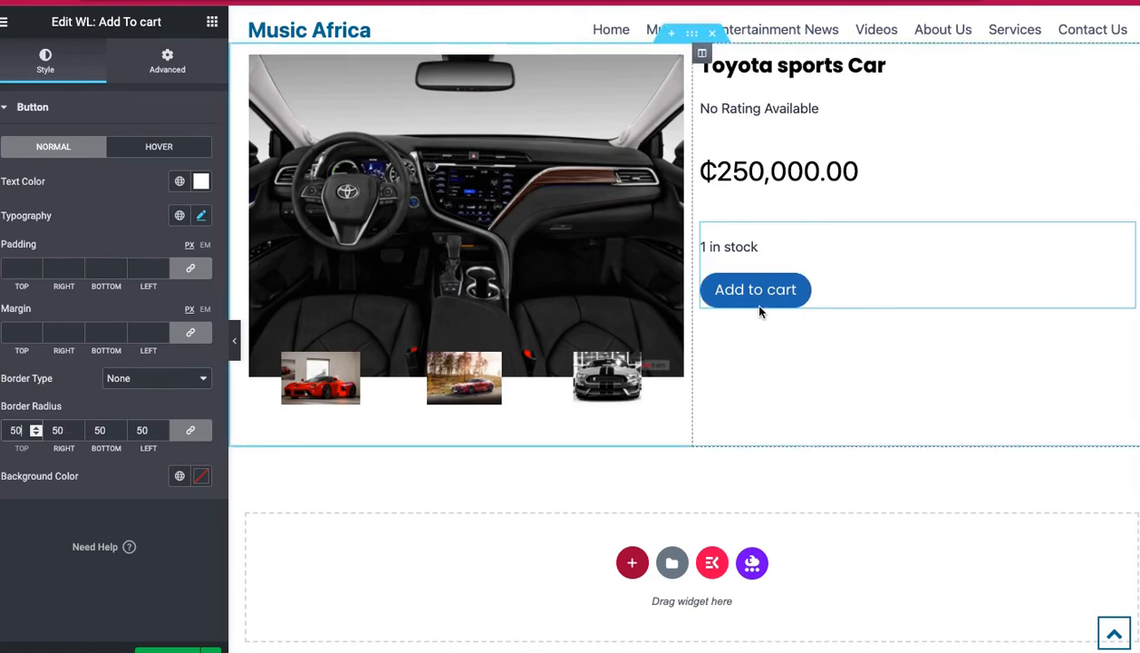
pyautogui.scroll(1, 956, 255)
pyautogui.scroll(-2, 957, 257)
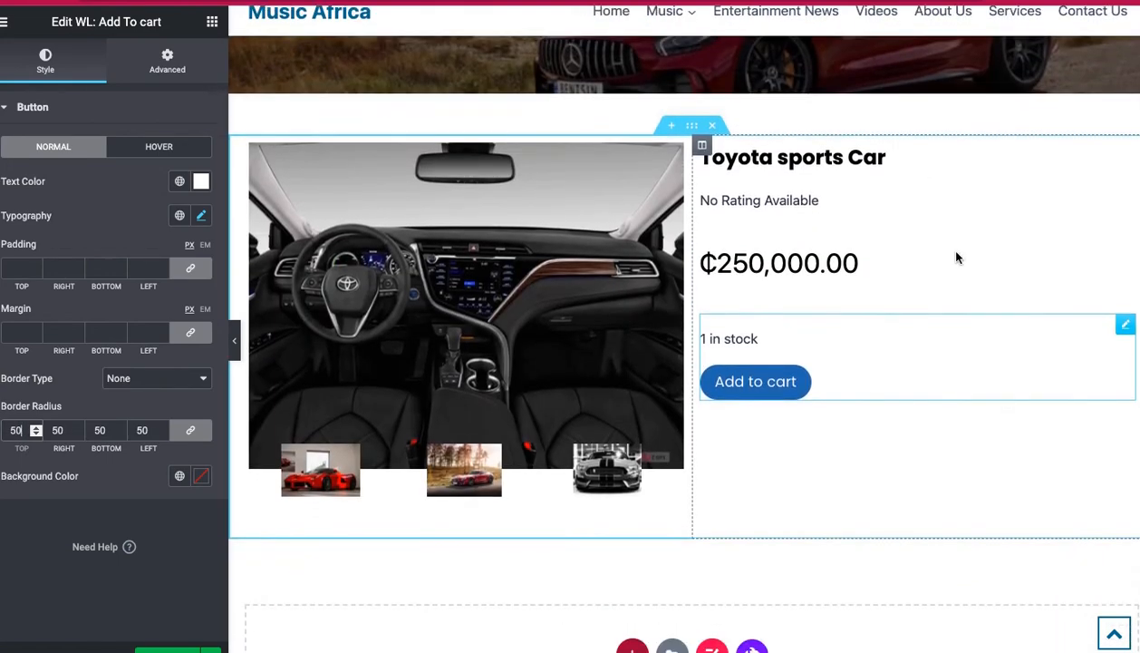
pyautogui.scroll(2, 803, 377)
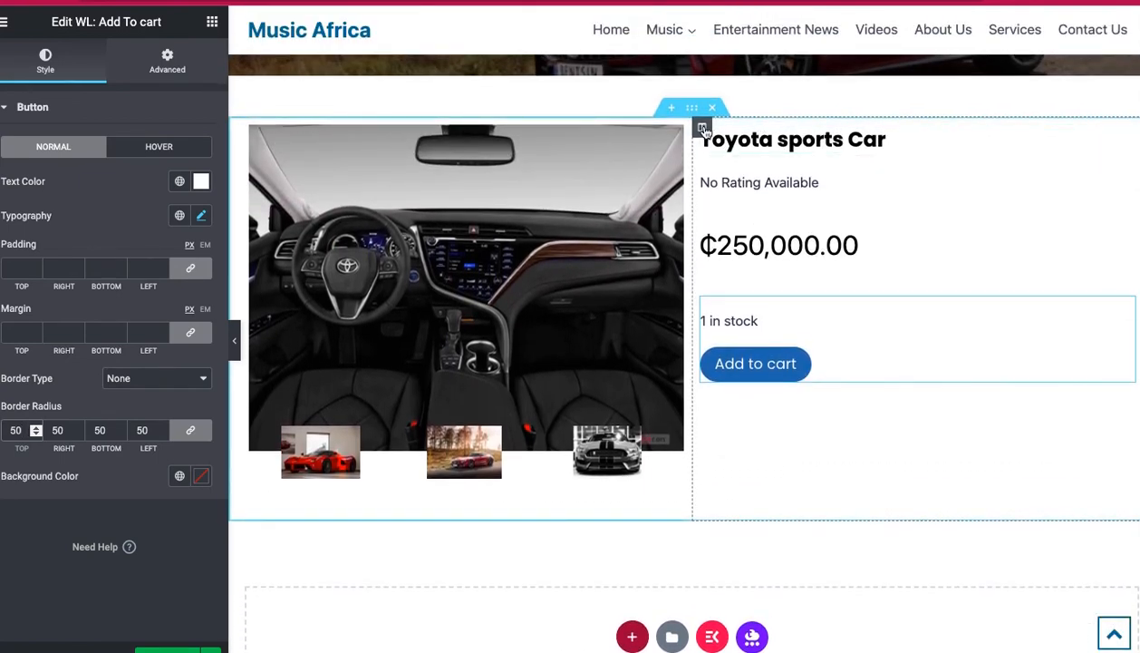
# Unlink the right column's margins and set its left margin to 20 px, leaving the other sides at 0
pyautogui.click(704, 129)
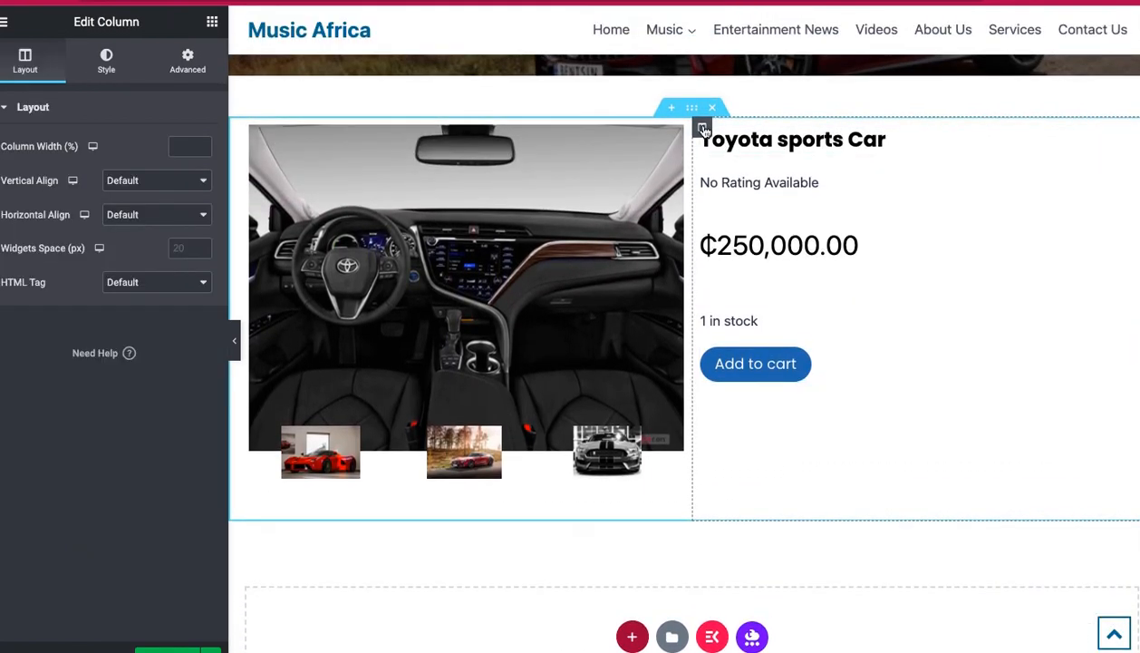
pyautogui.click(187, 59)
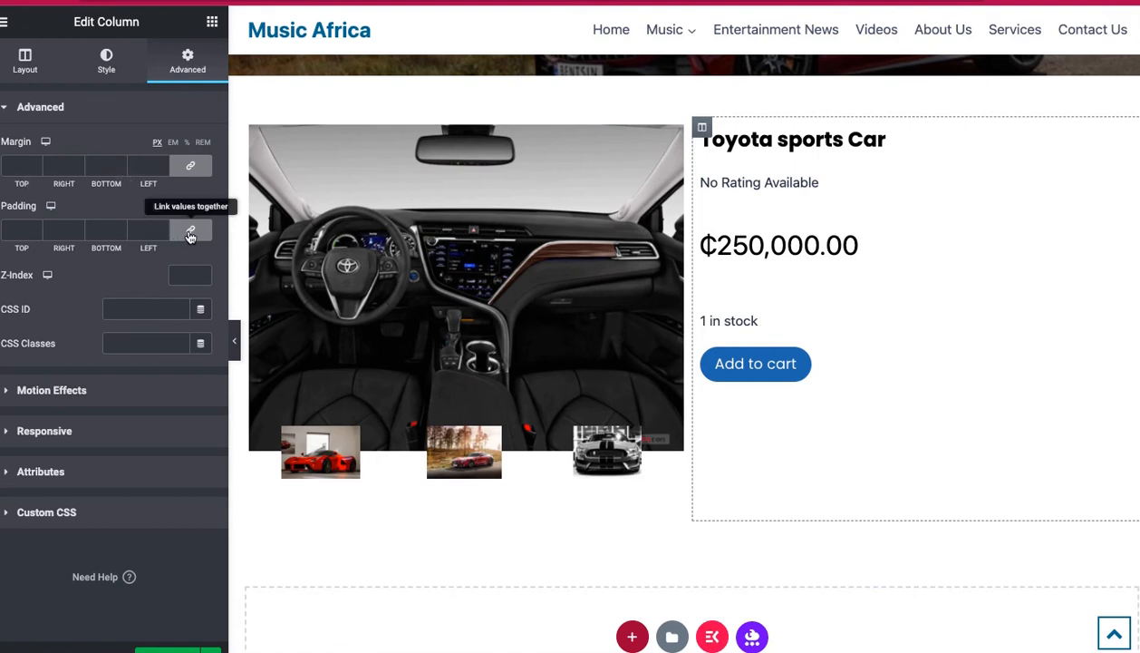
pyautogui.click(191, 165)
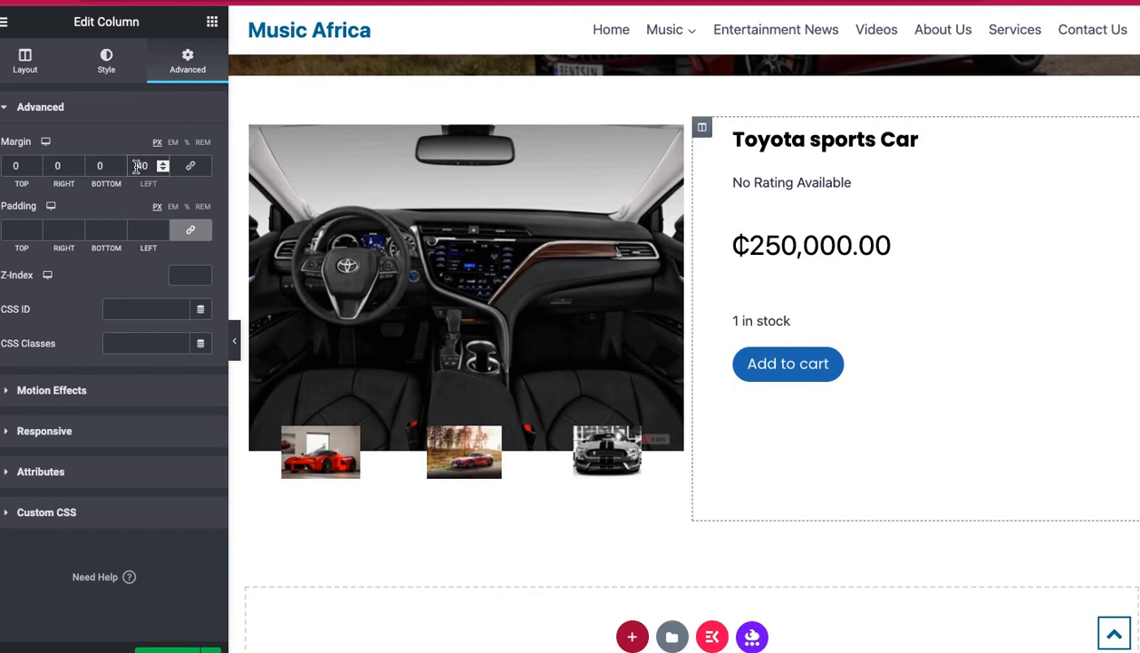
pyautogui.press('BackSpace')
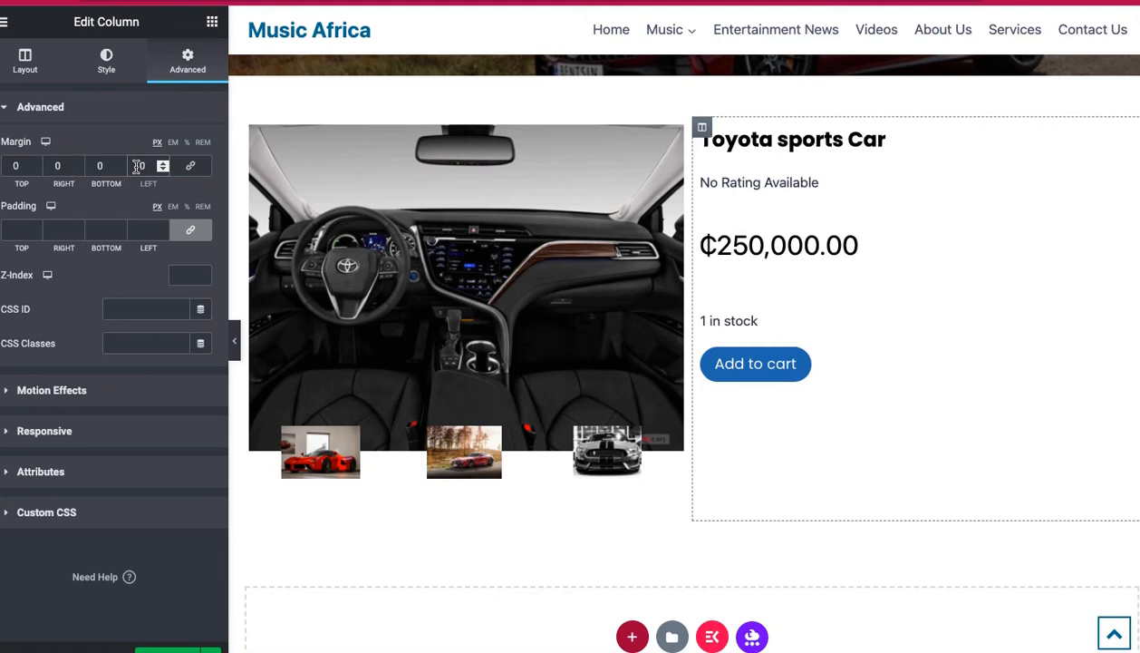
pyautogui.write('2')
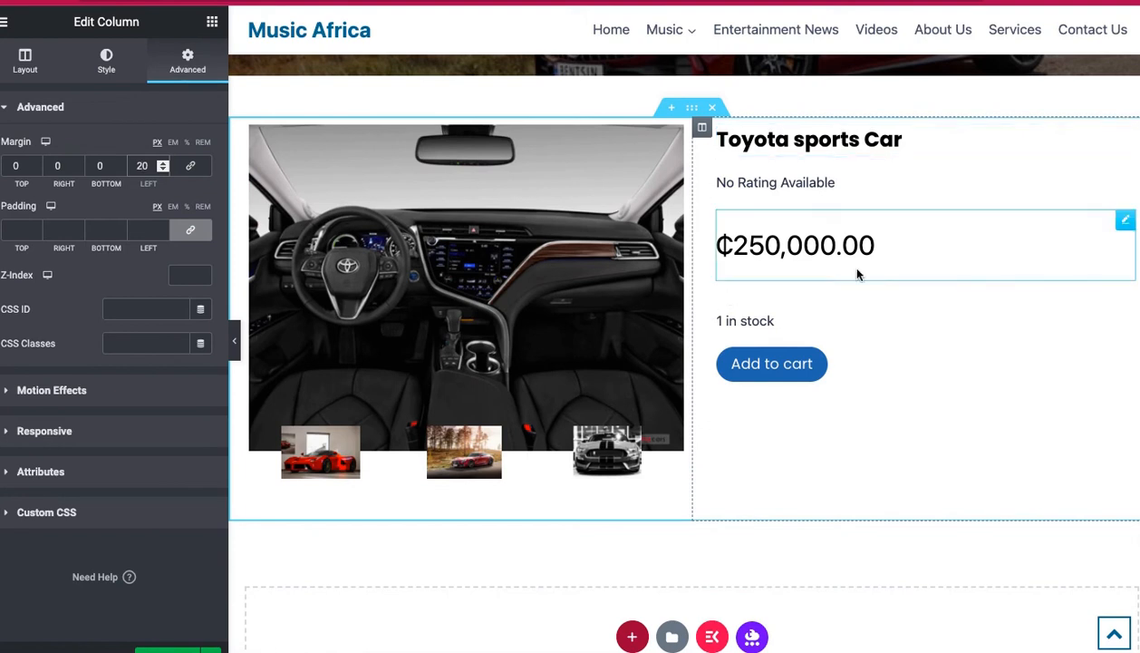
# Preview the template without the editing panel, then restore the panel and examine the product section's layout
pyautogui.click(233, 341)
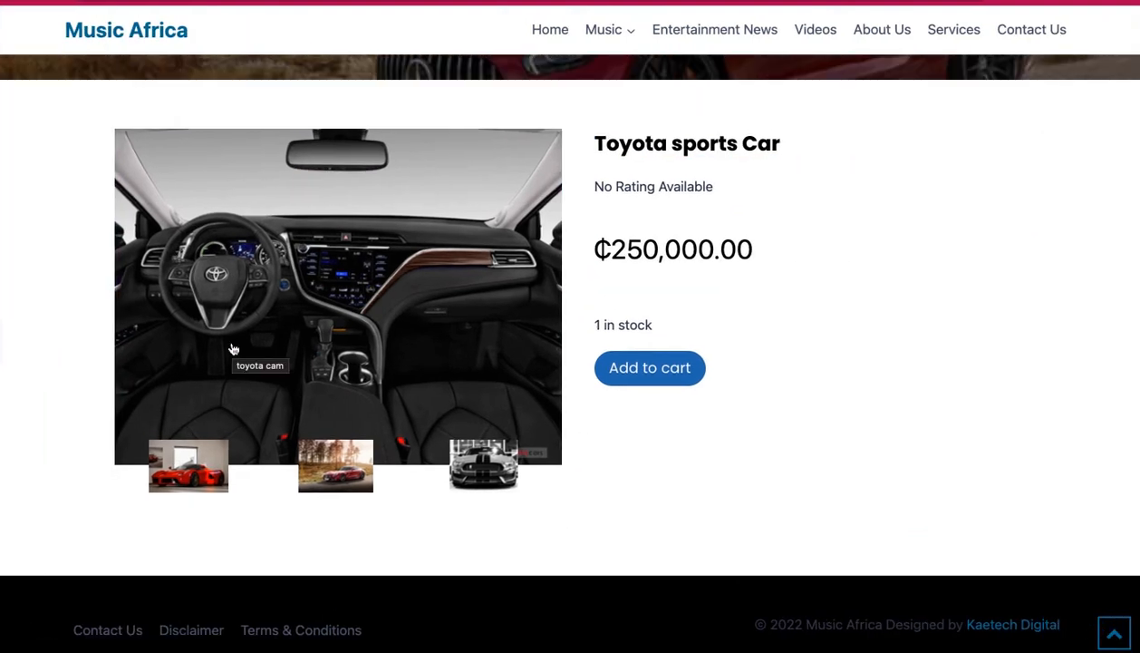
pyautogui.click(1, 346)
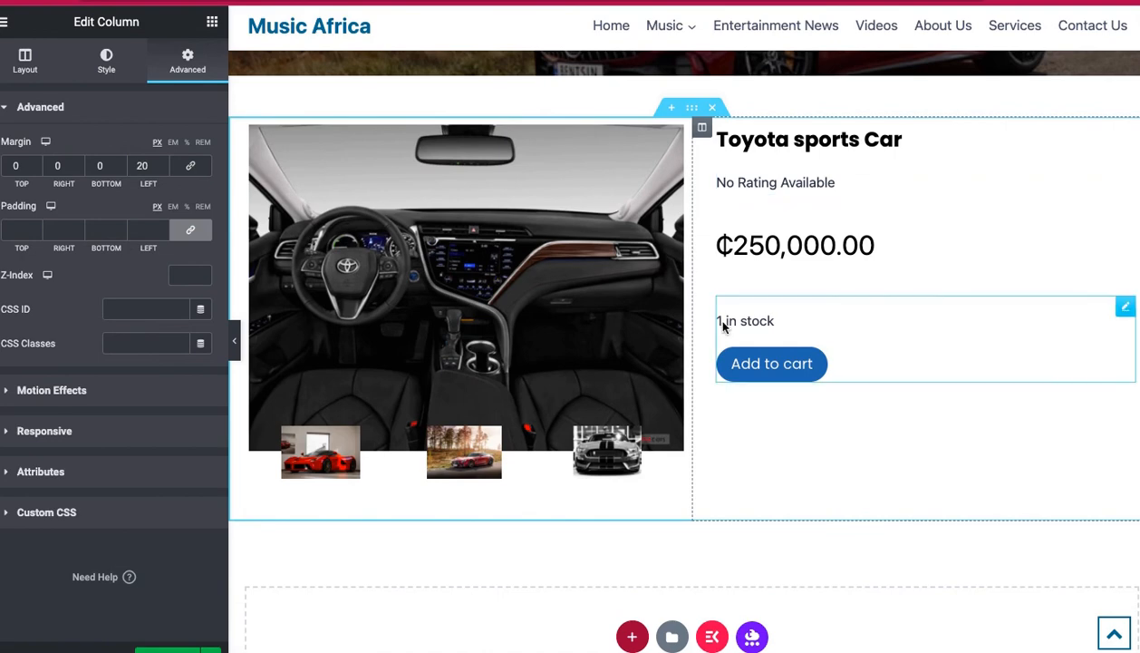
pyautogui.scroll(-3, 724, 321)
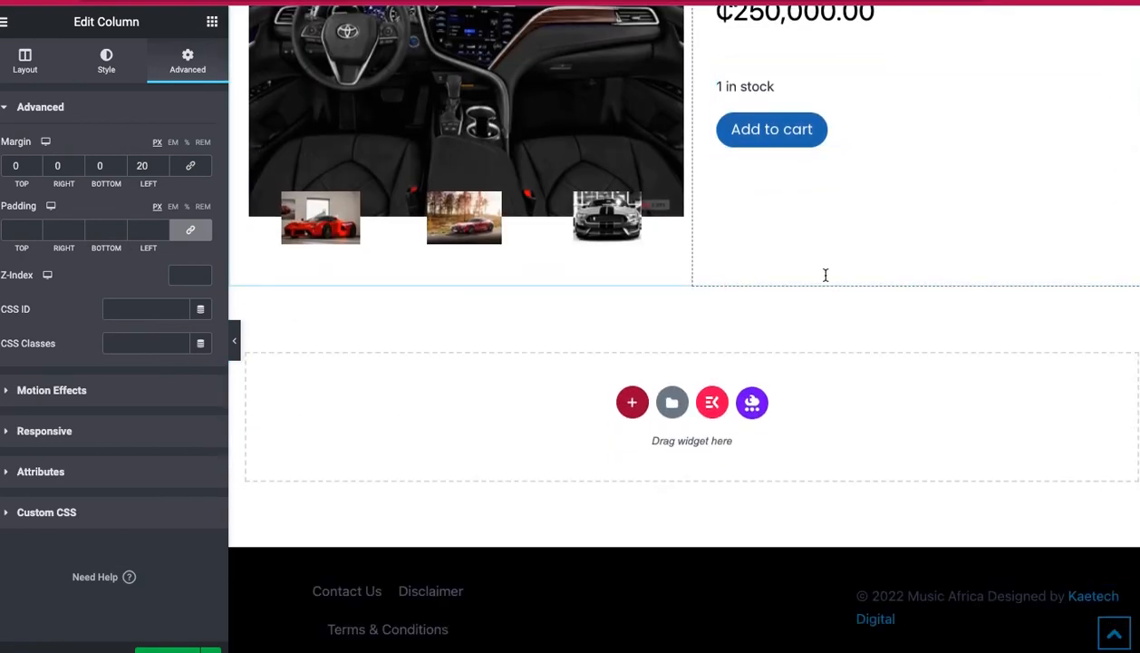
pyautogui.scroll(3, 825, 275)
pyautogui.scroll(-3, 825, 275)
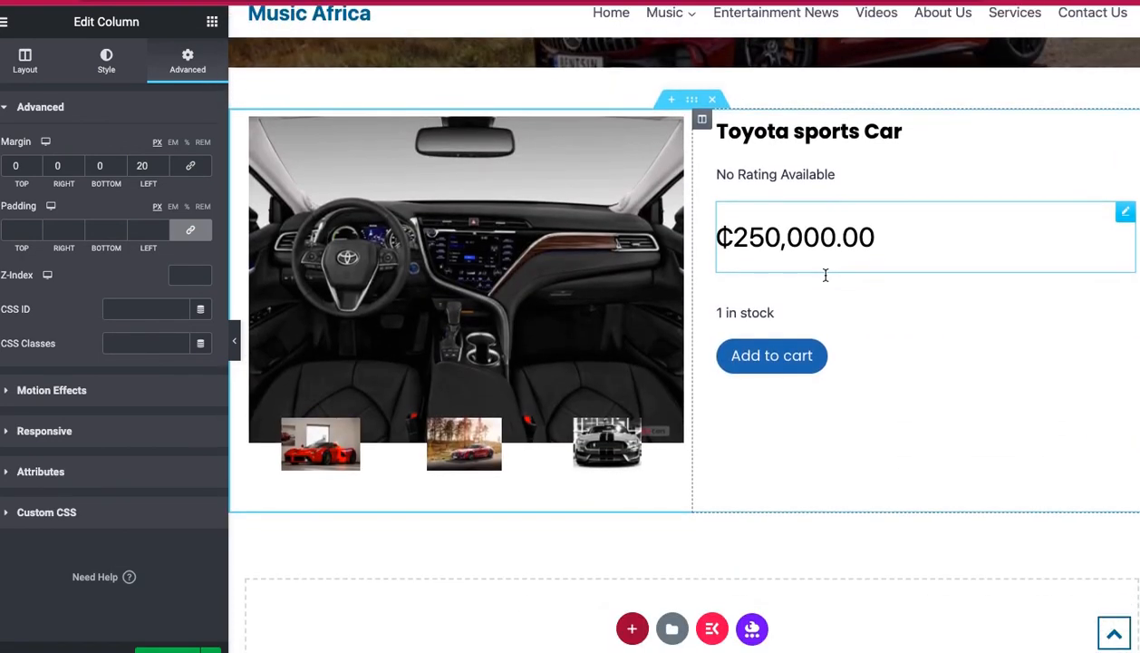
pyautogui.scroll(2, 825, 276)
pyautogui.scroll(-1, 825, 279)
pyautogui.scroll(-1, 825, 280)
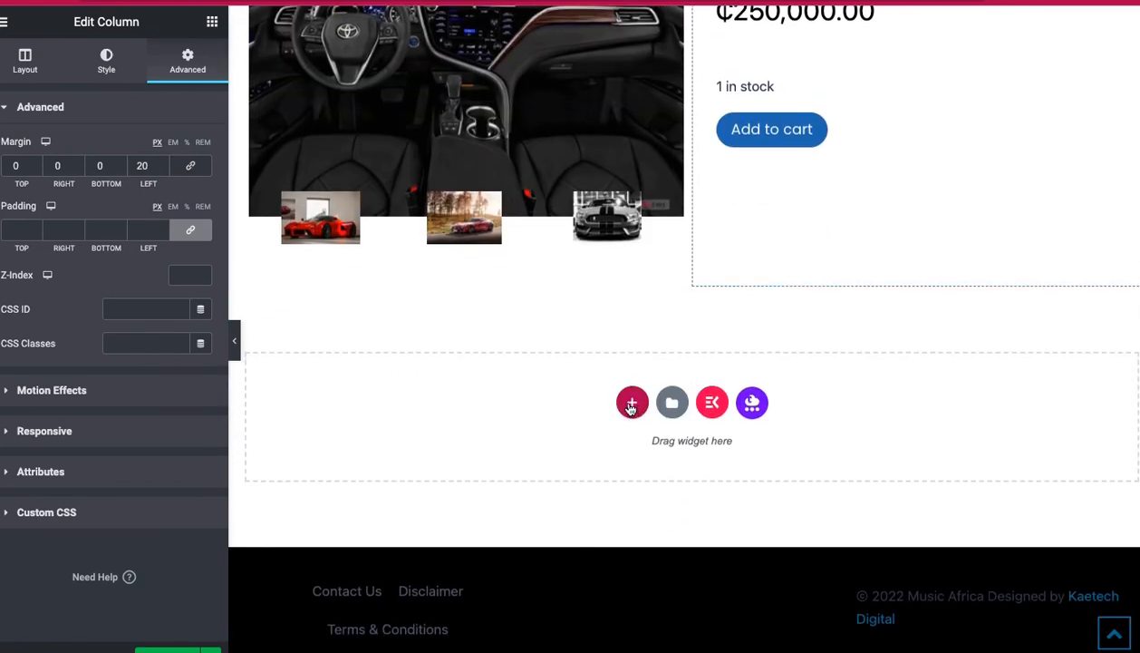
# Add a new section with two equal columns below the product section
pyautogui.click(632, 405)
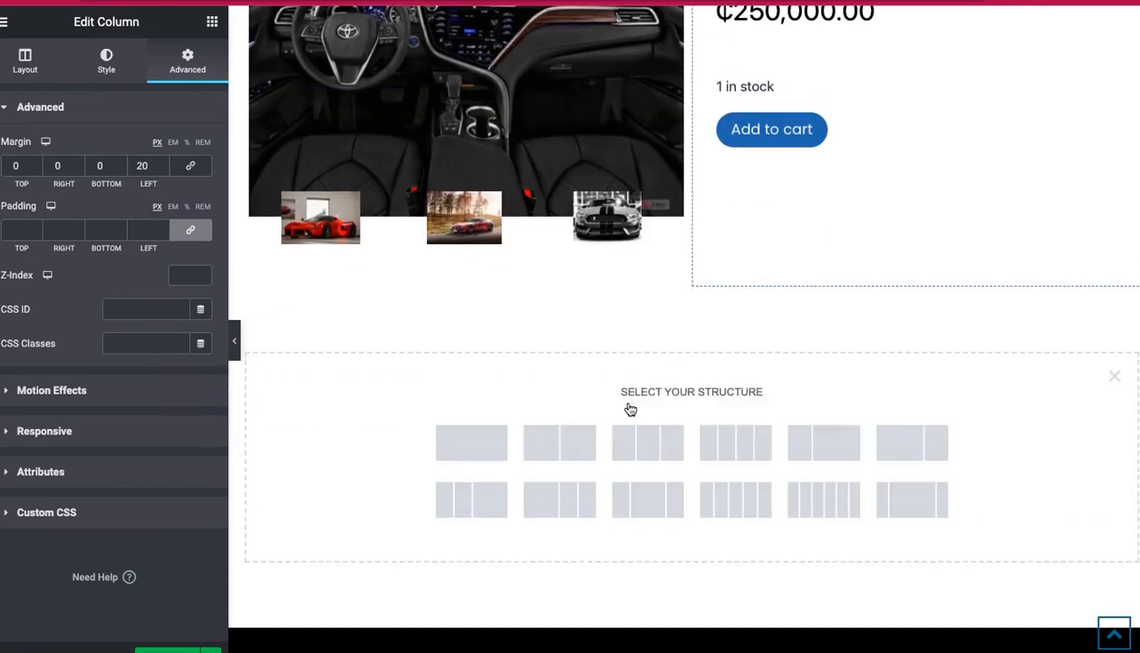
pyautogui.scroll(-1, 805, 388)
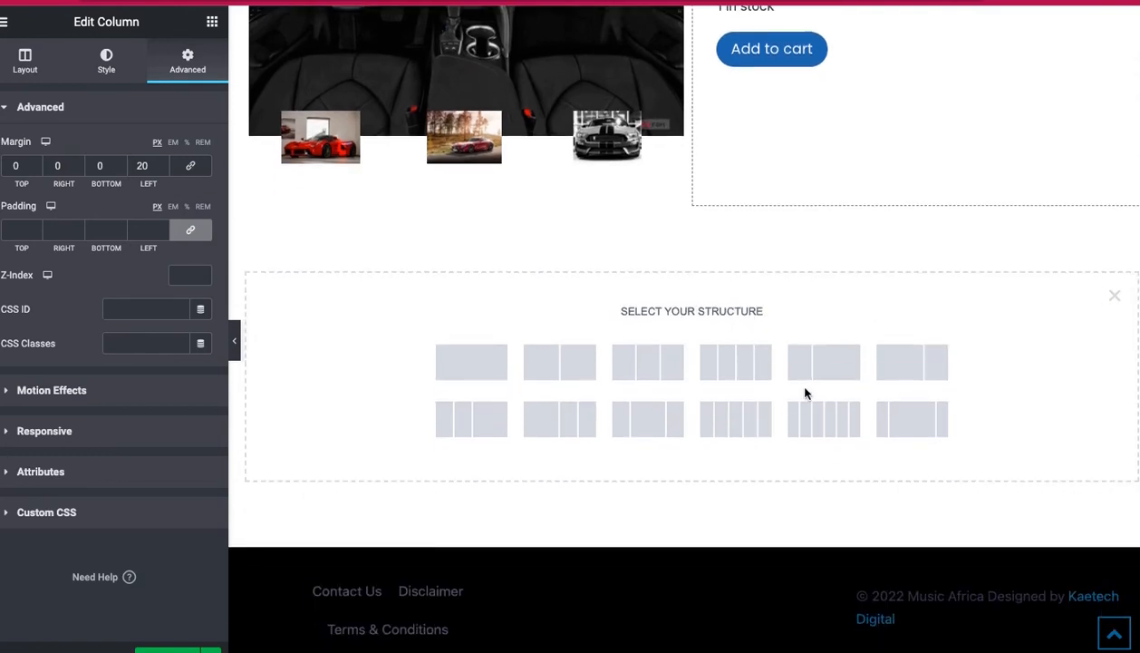
pyautogui.click(562, 369)
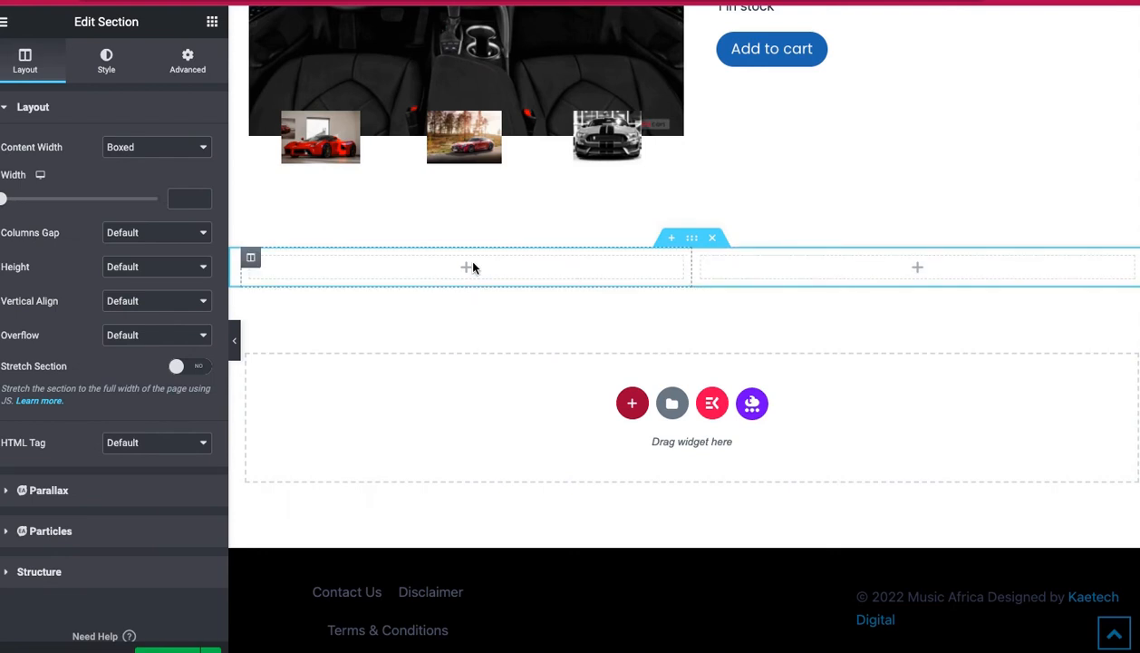
# Place a WL: Product Description widget in the left column of the new section and review the text it shows
pyautogui.click(211, 24)
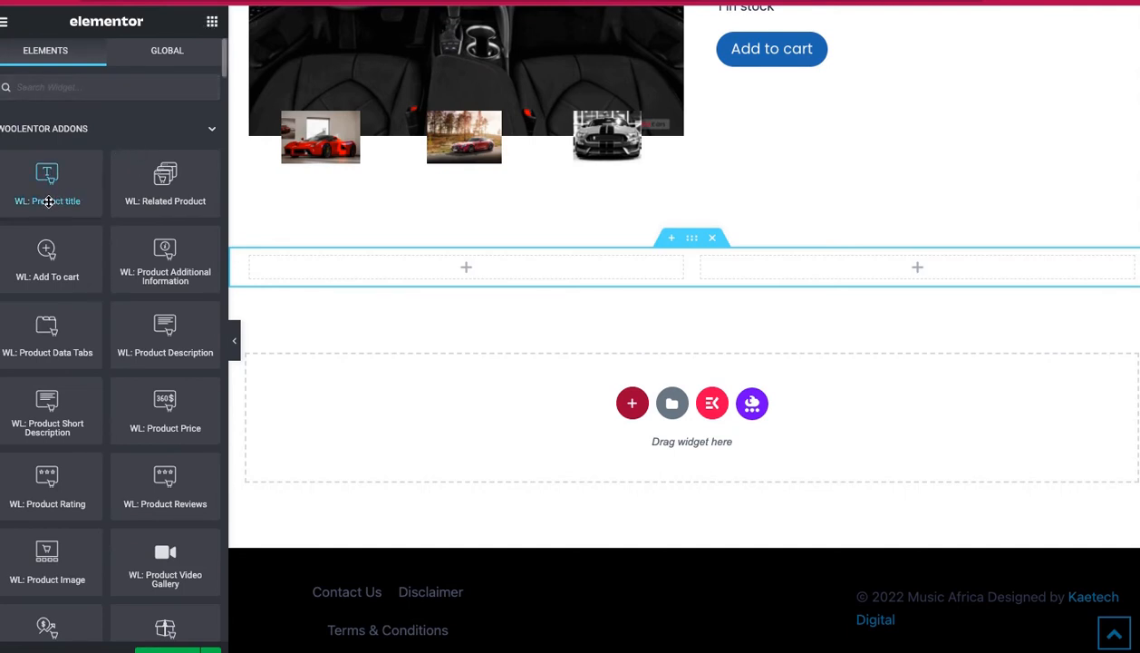
pyautogui.scroll(-3, 46, 271)
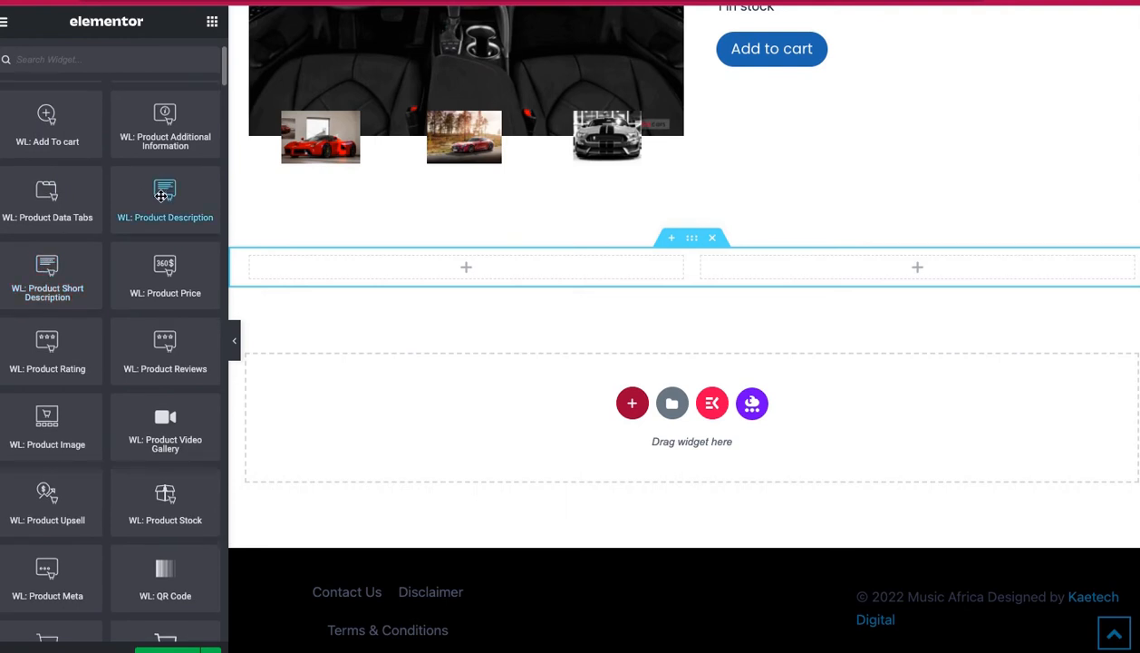
pyautogui.moveTo(161, 195); pyautogui.dragTo(462, 264)
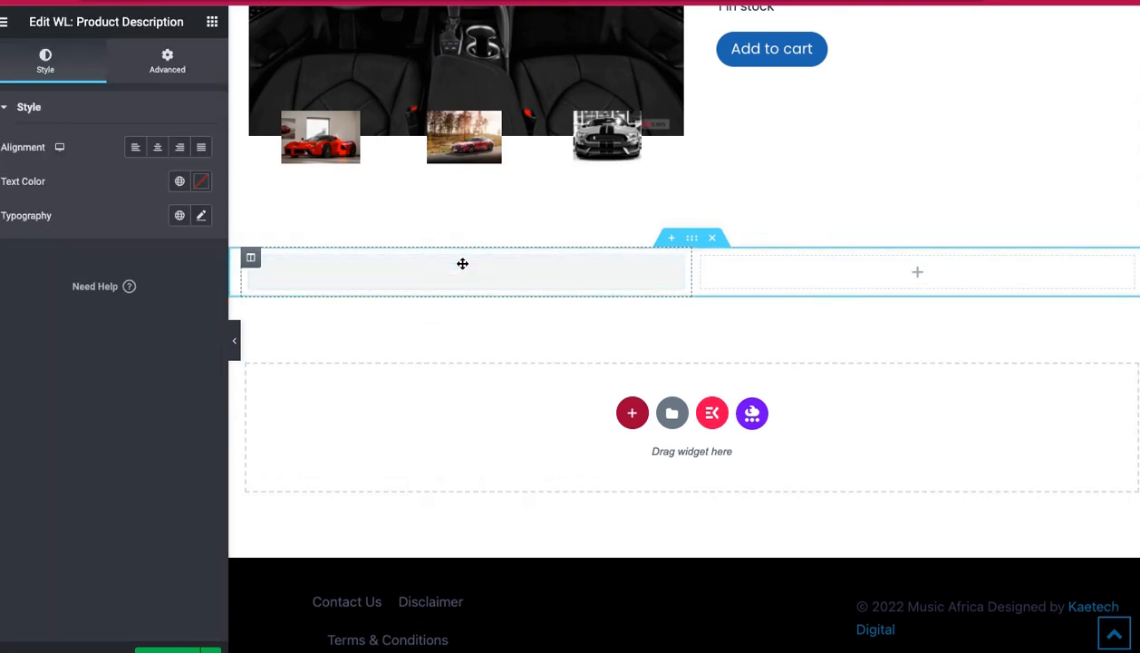
pyautogui.scroll(-3, 496, 358)
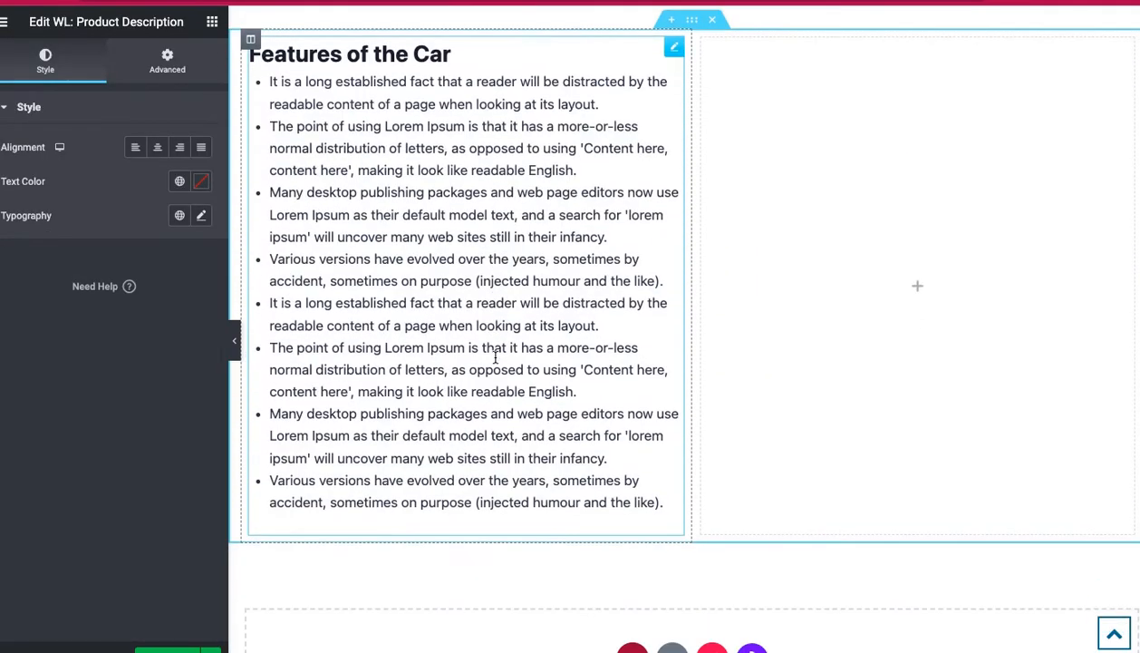
pyautogui.scroll(2, 496, 358)
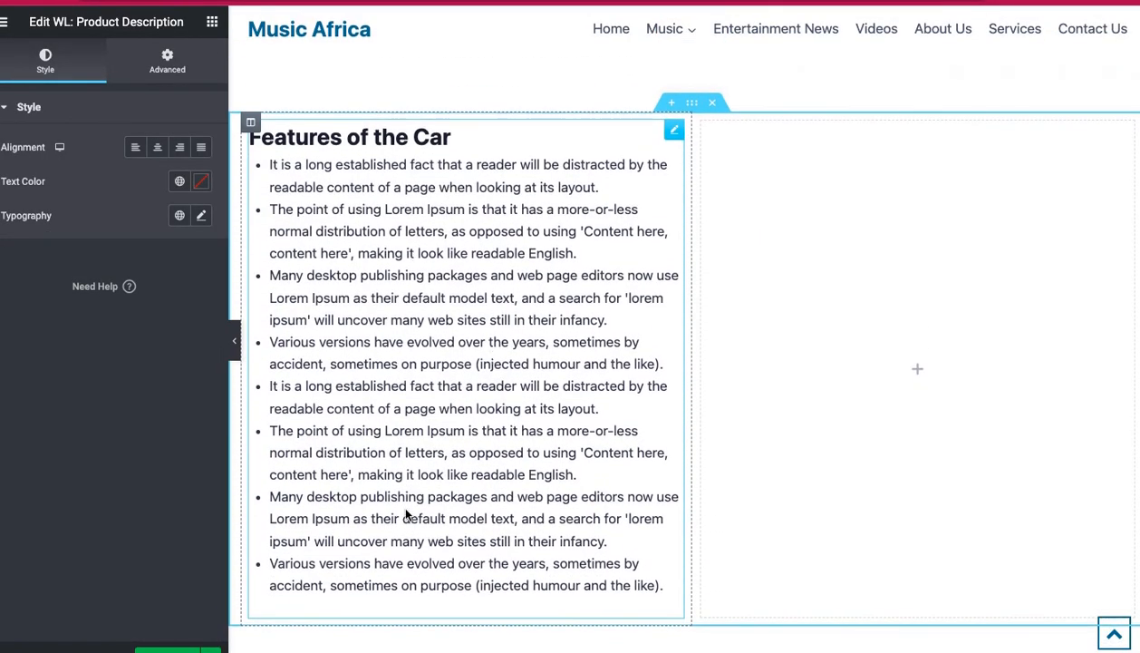
pyautogui.scroll(1, 461, 324)
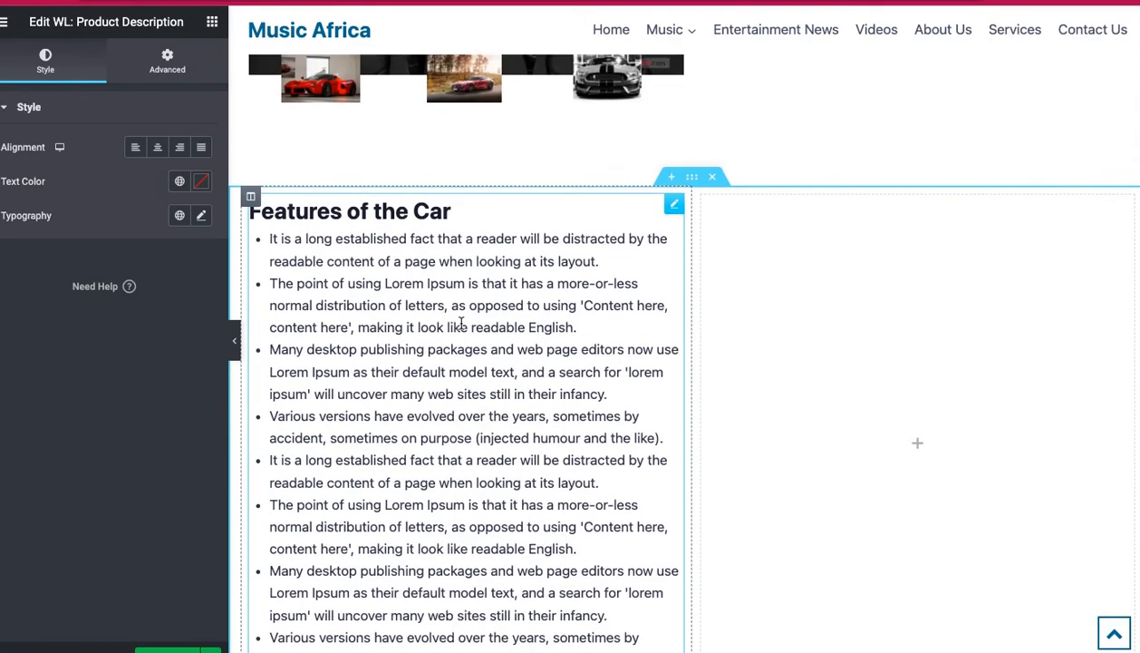
pyautogui.scroll(-1, 461, 324)
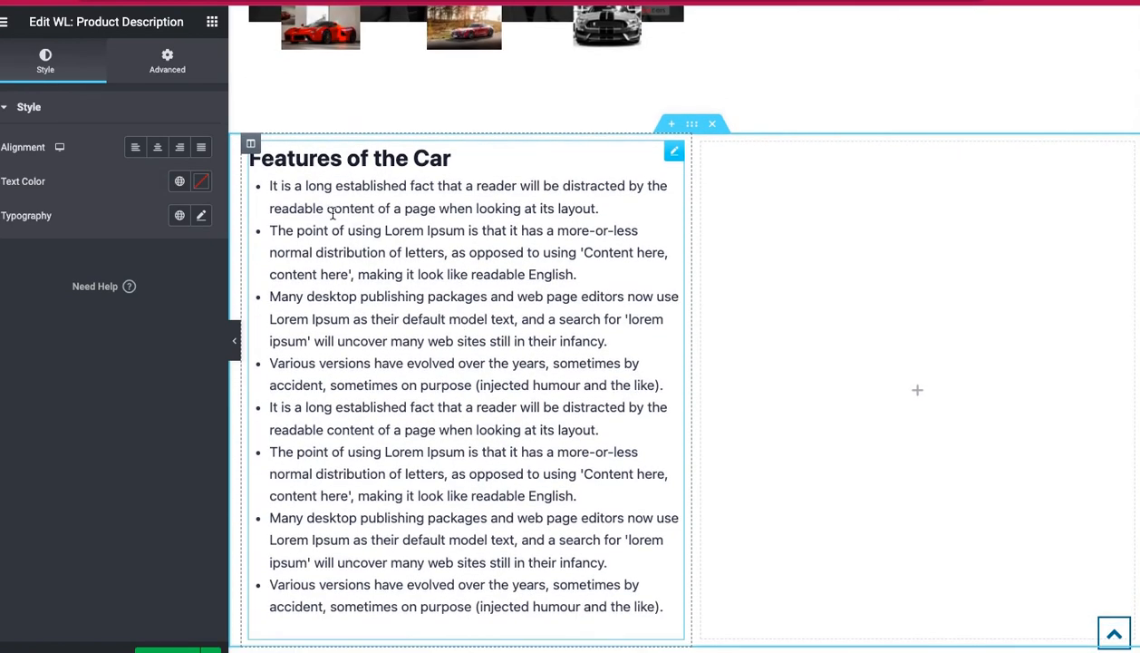
# Preview the features section of the product page at full width without the editing panel
pyautogui.click(234, 340)
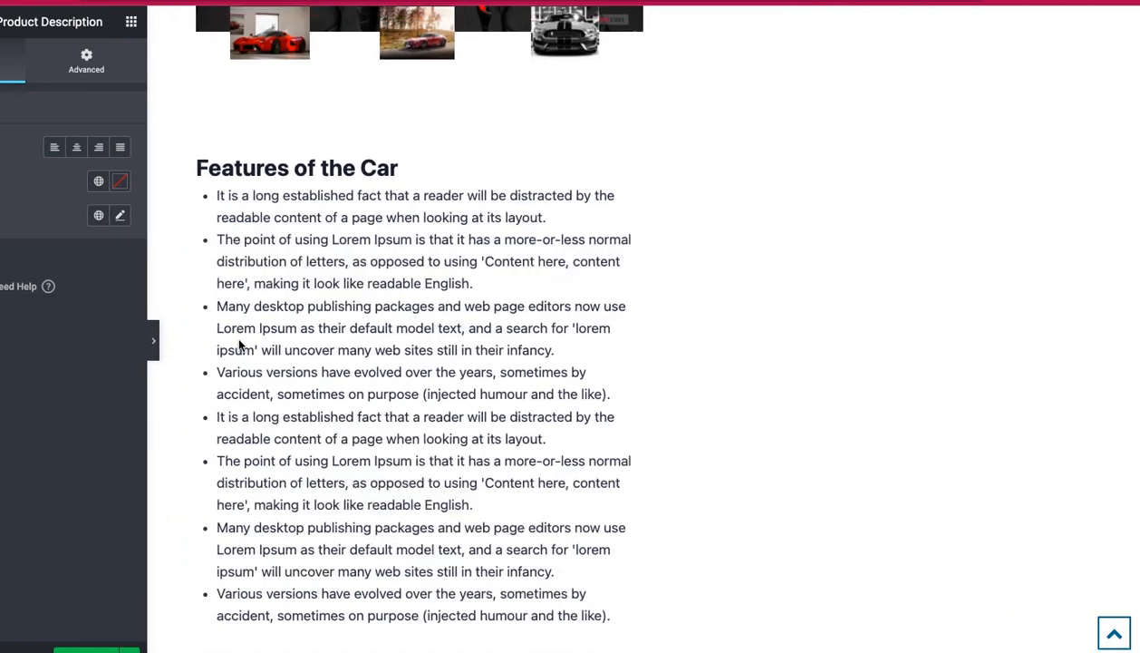
pyautogui.scroll(-1, 239, 344)
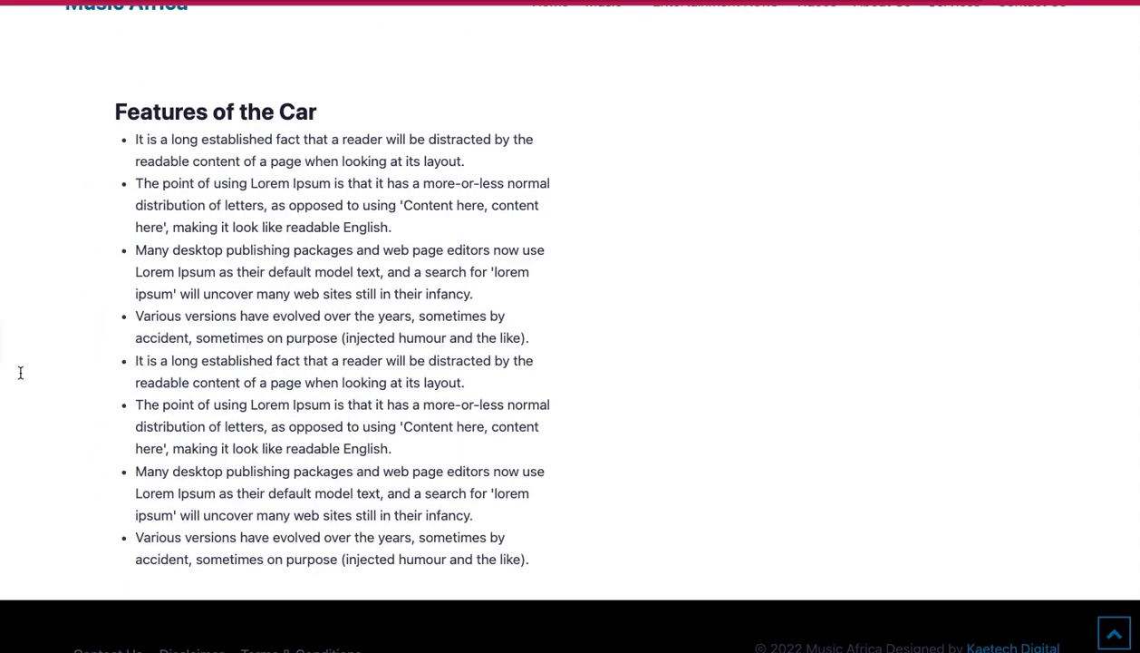
pyautogui.click(1, 344)
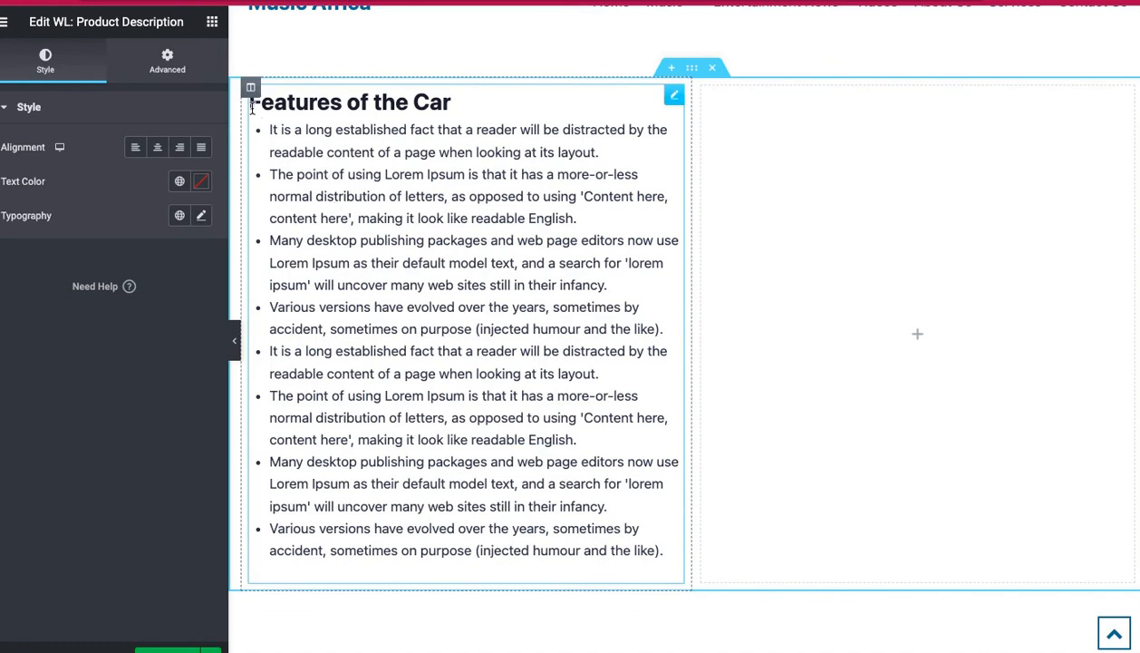
# Find the WL: Related Product widget and place it in the empty column beside the Features of the Car text
pyautogui.click(213, 27)
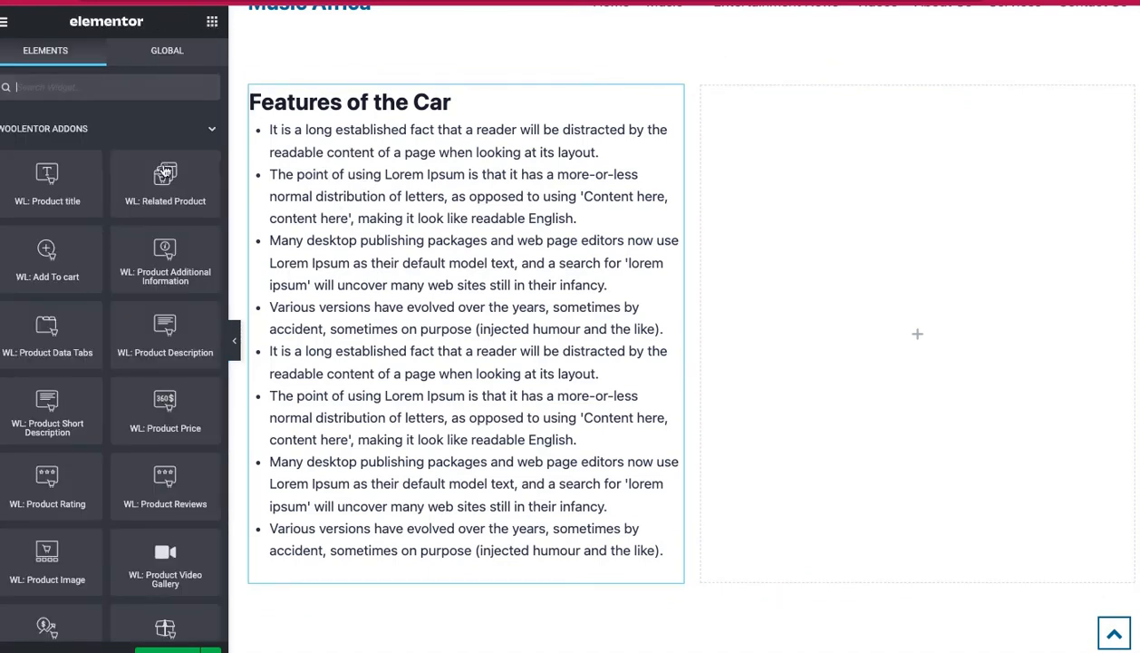
pyautogui.scroll(-5, 137, 332)
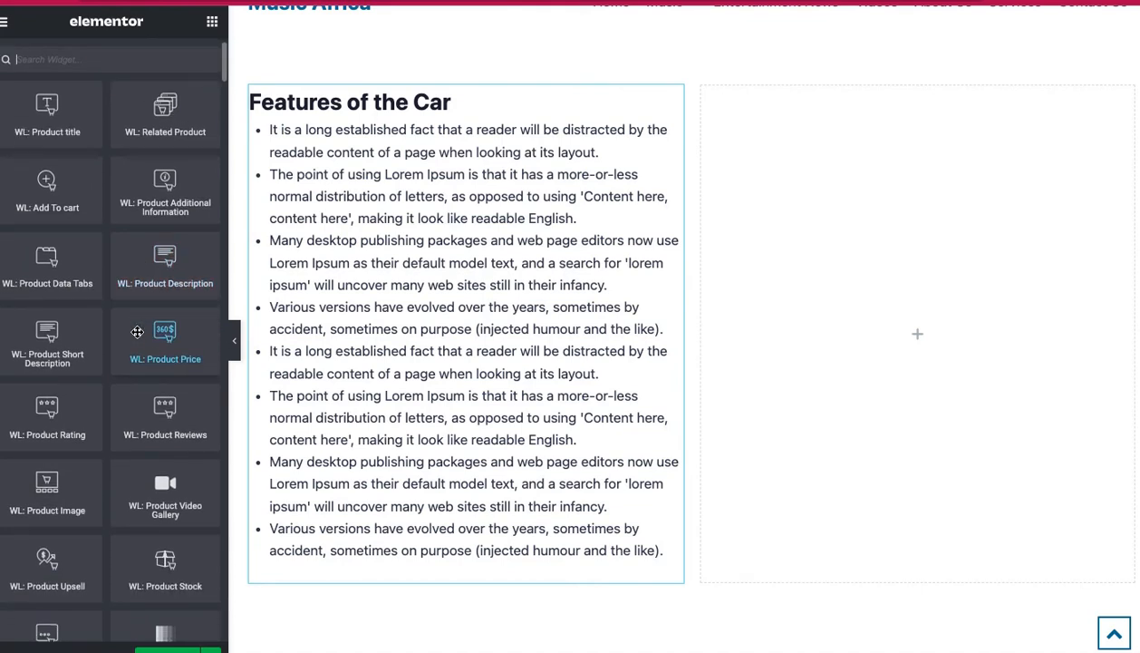
pyautogui.scroll(-4, 136, 334)
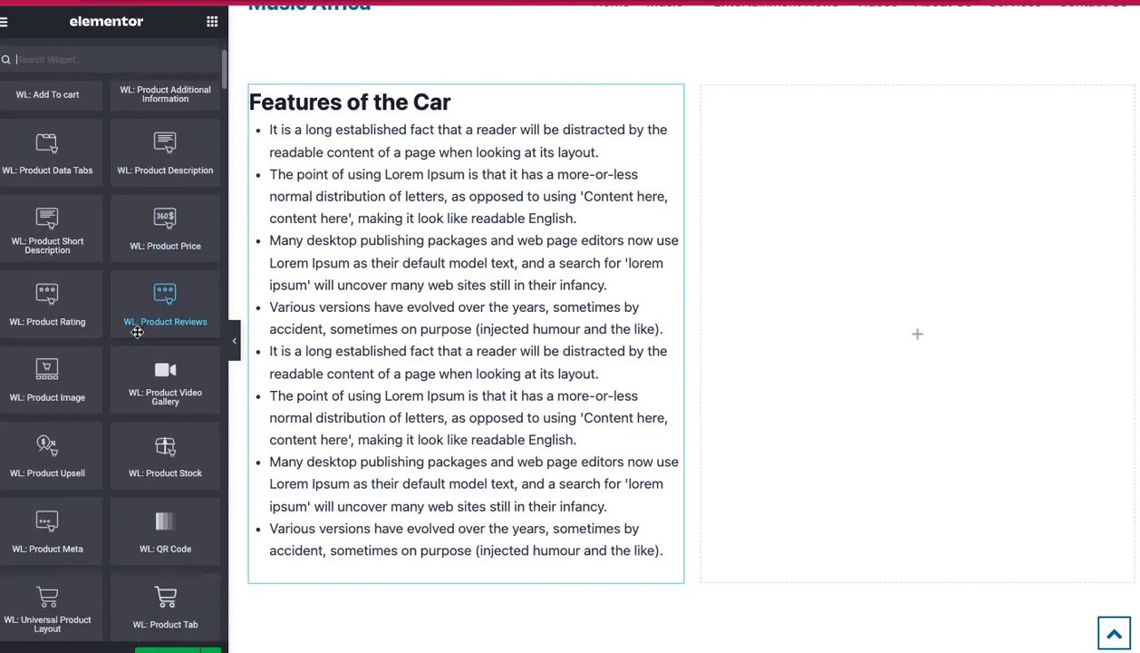
pyautogui.scroll(-4, 137, 332)
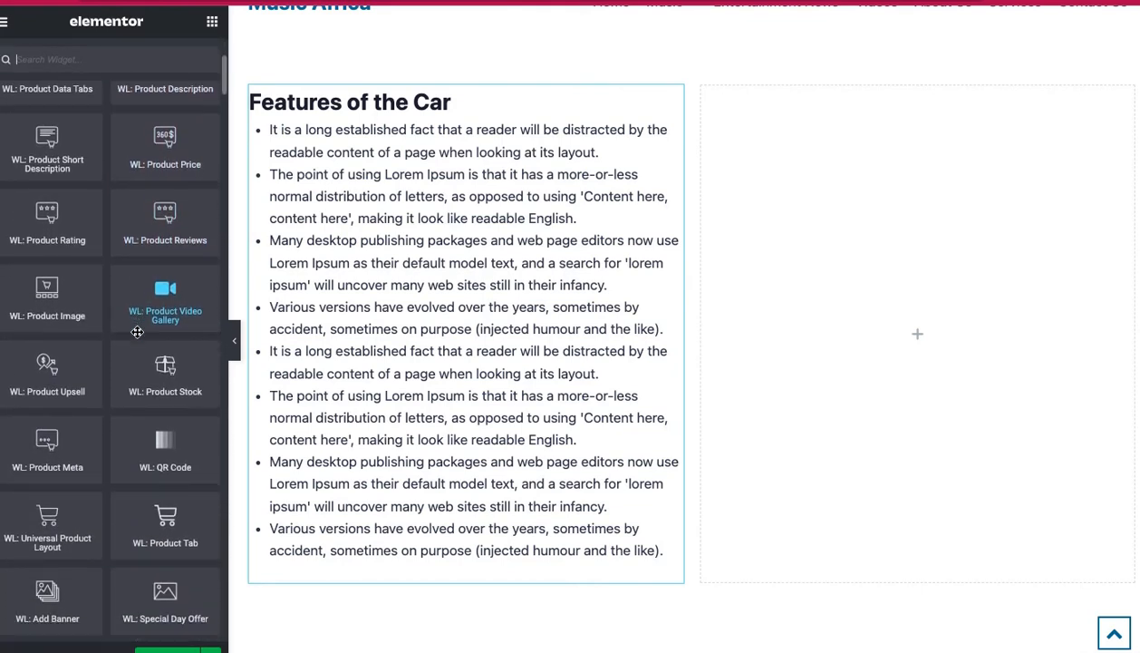
pyautogui.scroll(6, 137, 332)
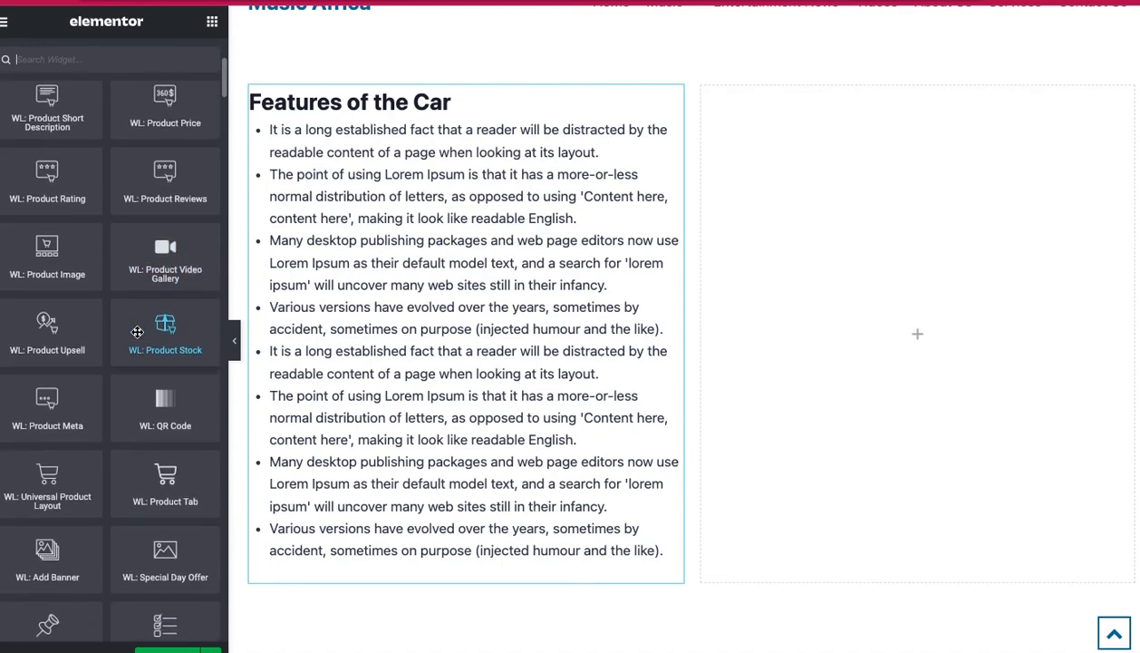
pyautogui.scroll(8, 137, 333)
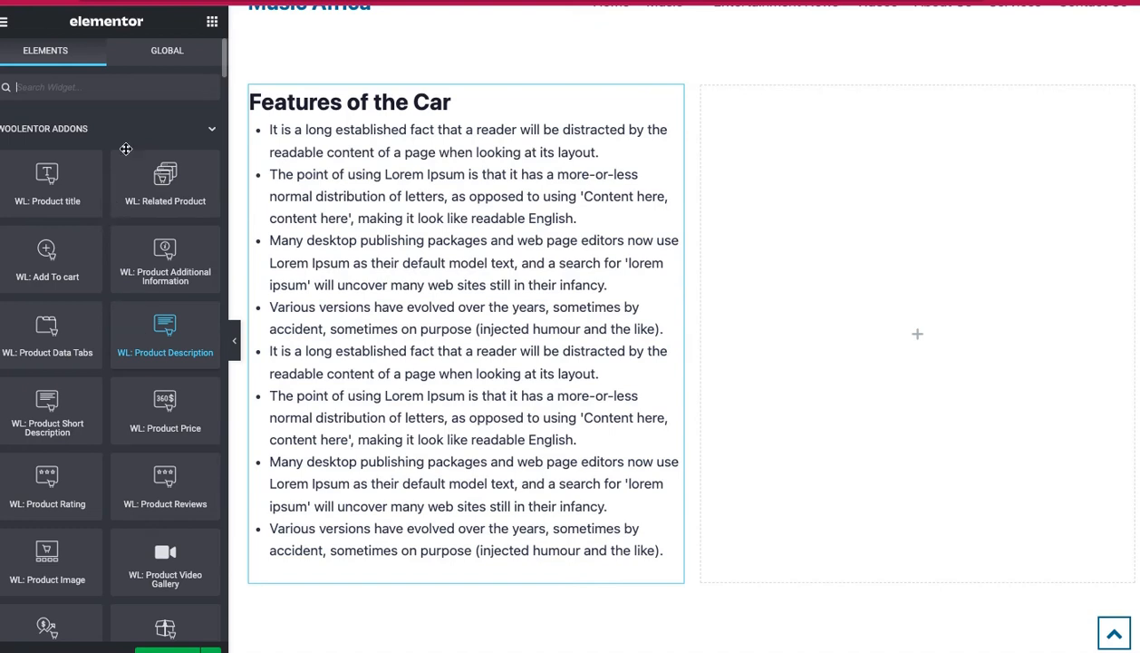
pyautogui.write('related')
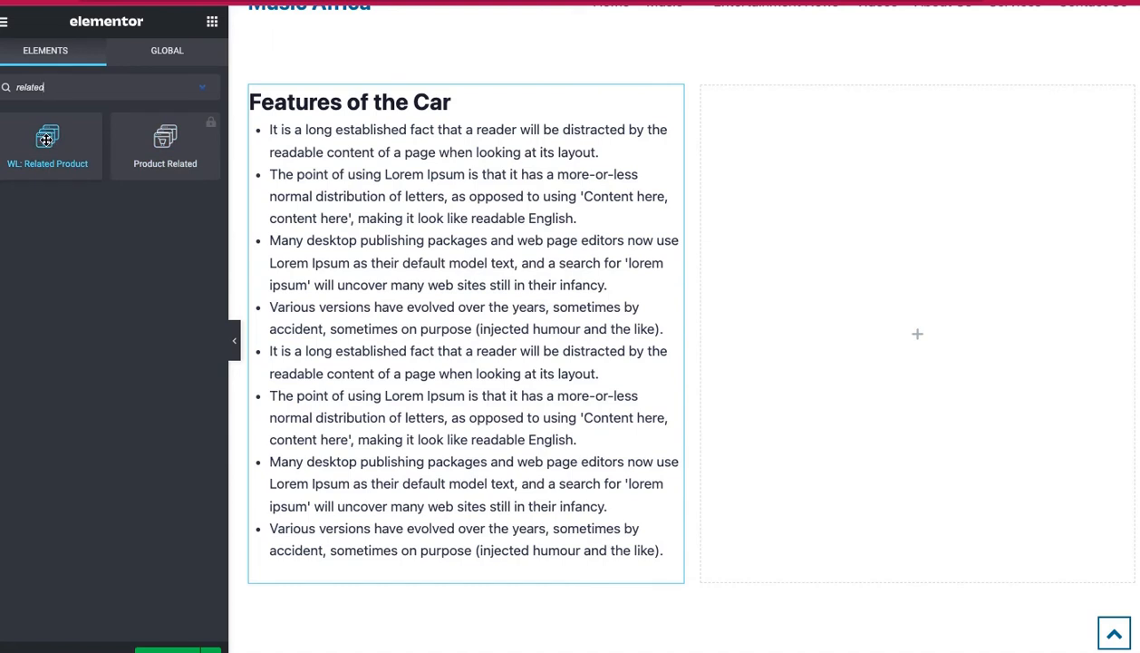
pyautogui.moveTo(46, 140); pyautogui.dragTo(922, 323)
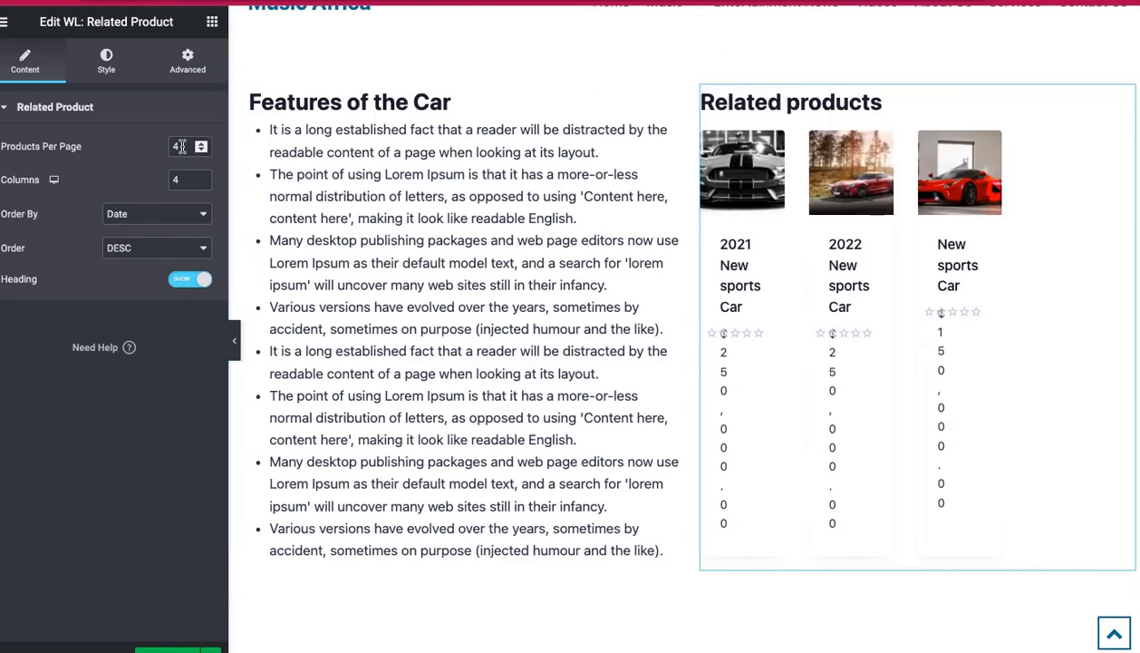
# Set the related products to 2 per page in 2 columns and hide their built-in heading
pyautogui.moveTo(181, 146); pyautogui.dragTo(166, 182)
pyautogui.write('22')
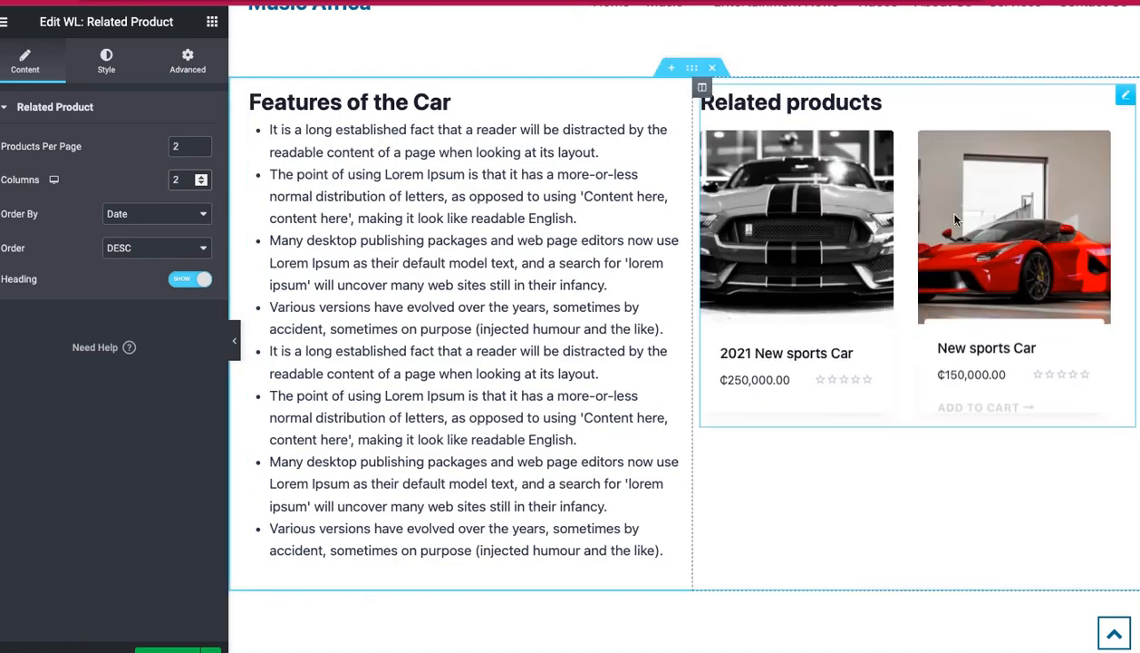
pyautogui.click(236, 355)
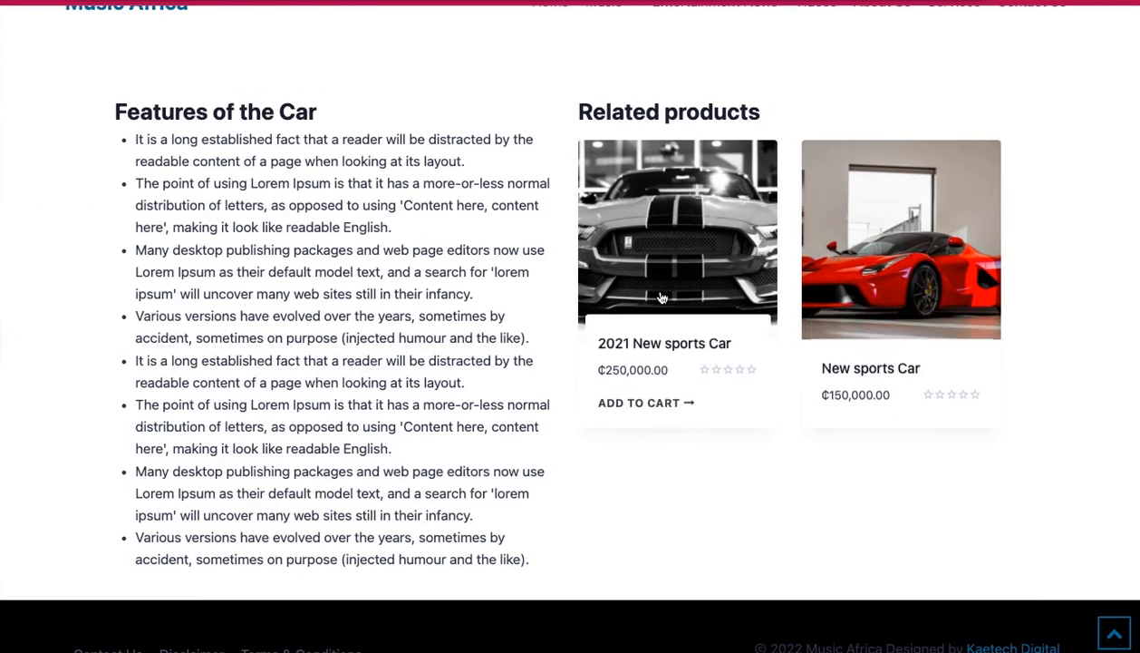
pyautogui.click(2, 341)
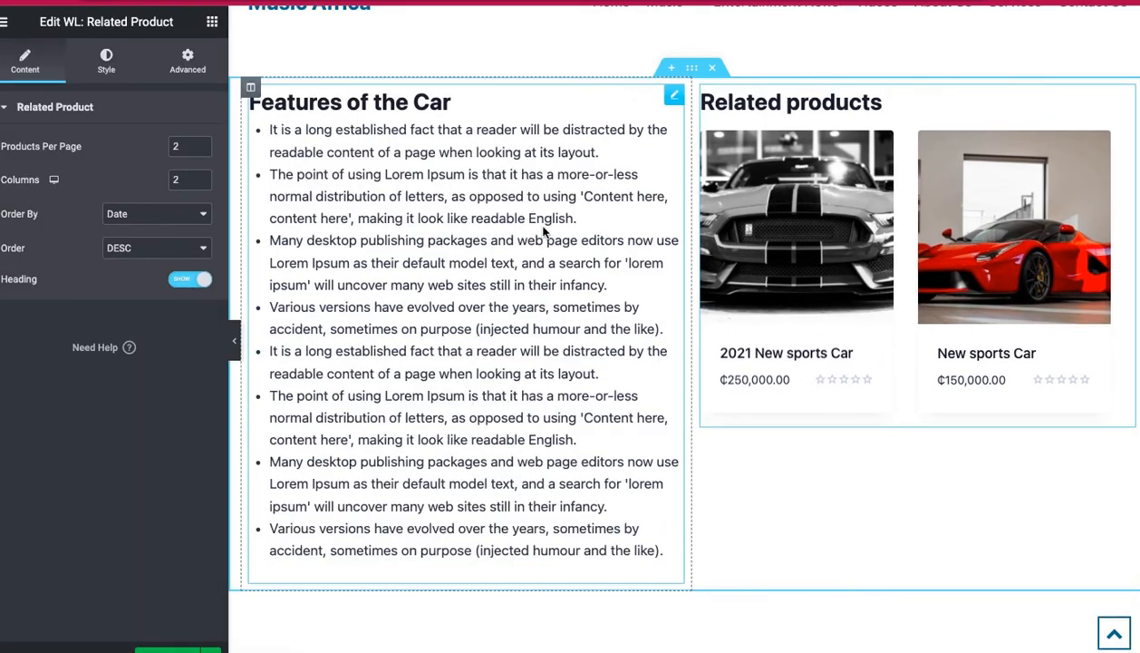
pyautogui.click(185, 283)
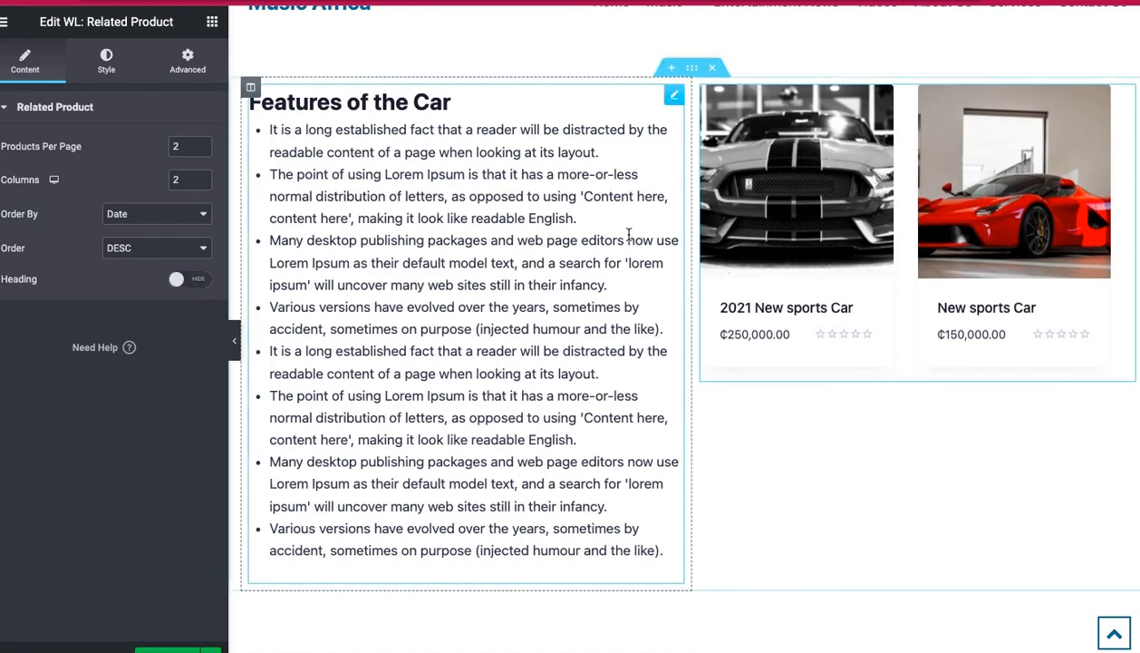
# Add a Heading widget above the related products with the title "You May Also Like..."
pyautogui.click(212, 25)
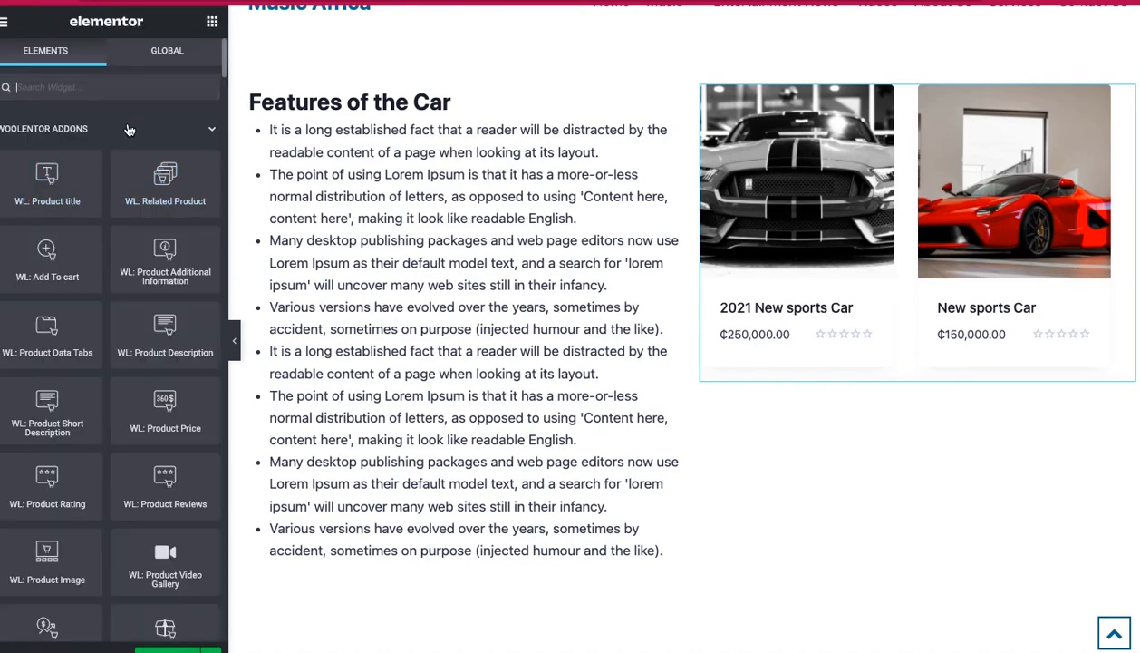
pyautogui.write('h')
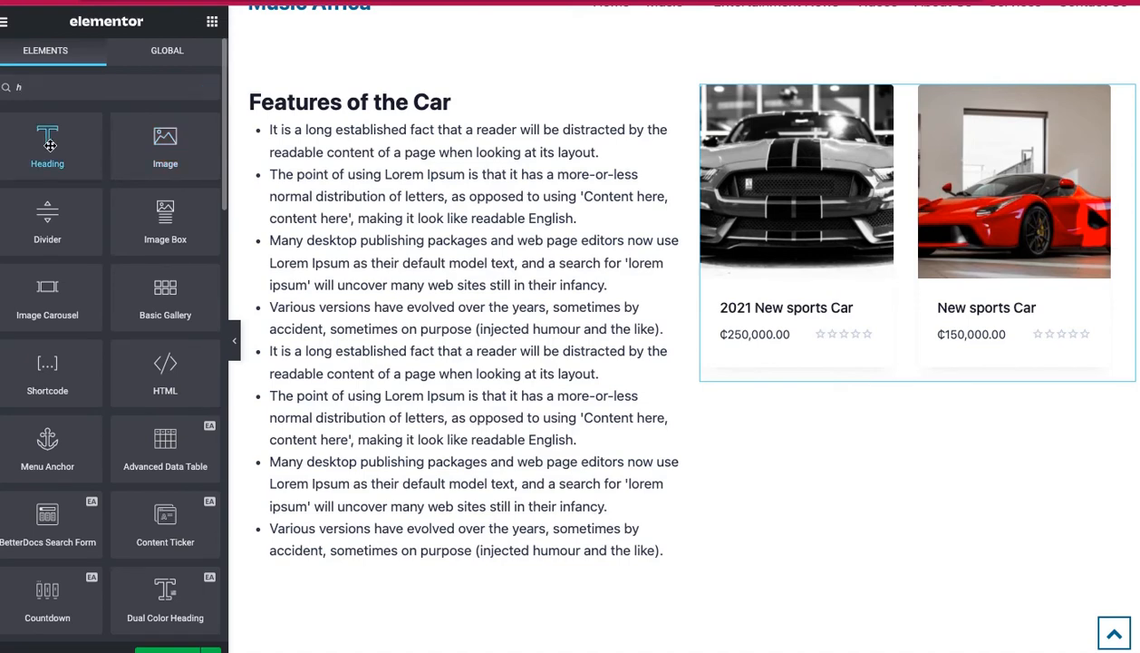
pyautogui.moveTo(50, 145); pyautogui.dragTo(848, 86)
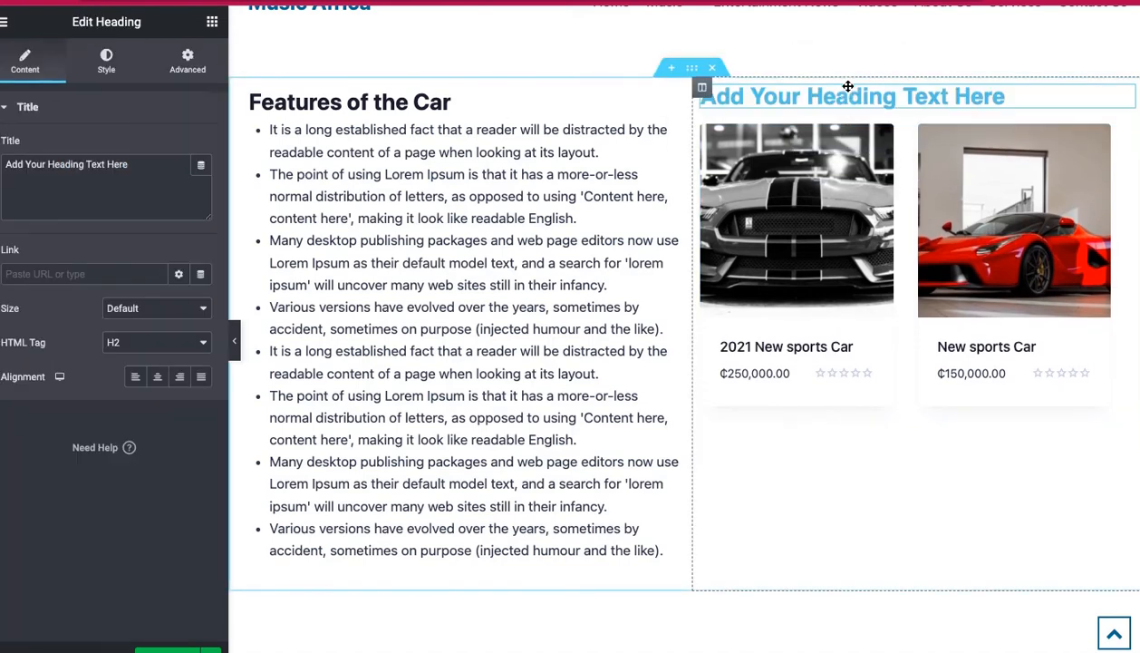
pyautogui.tripleClick(6, 159)
pyautogui.write('You ')
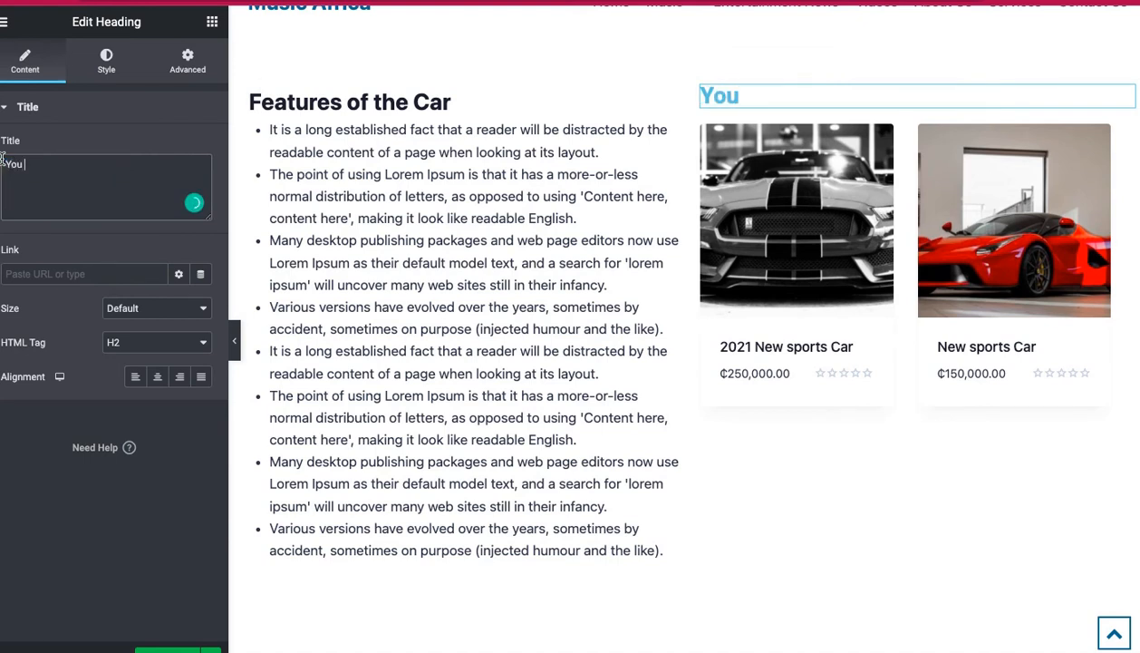
pyautogui.write('May Als')
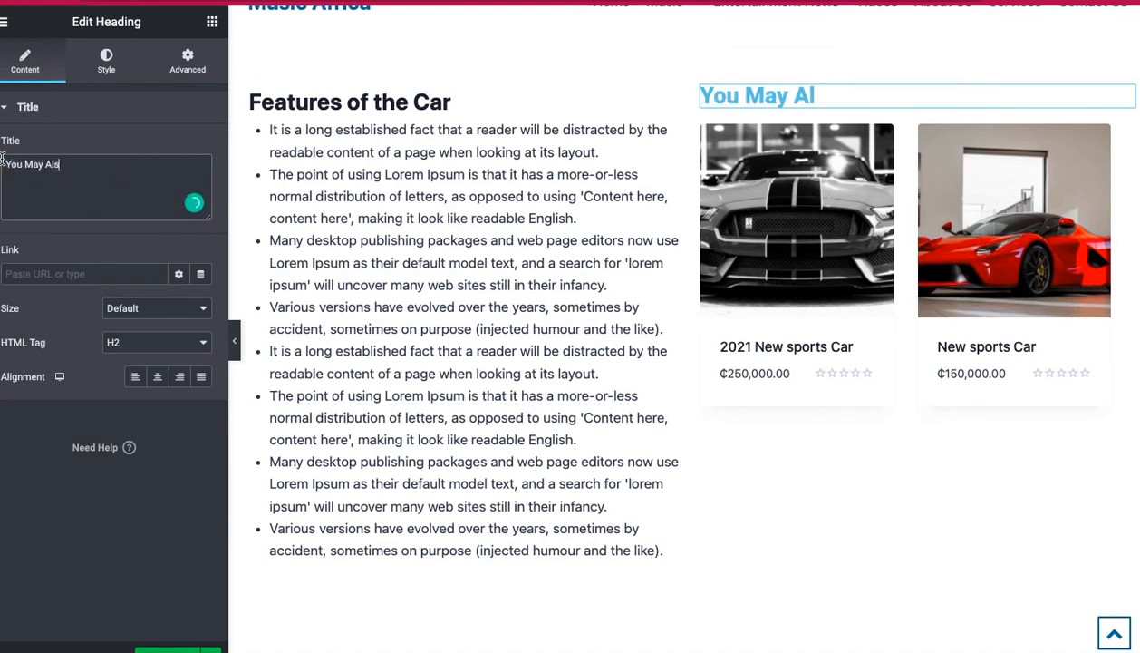
pyautogui.write('o Like...')
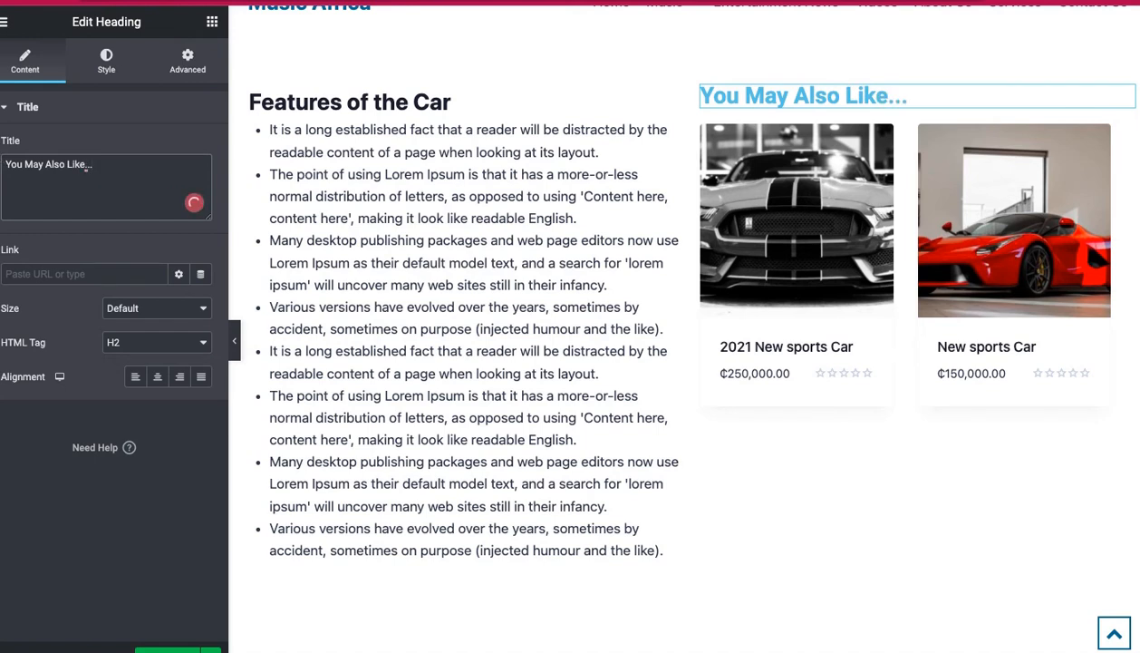
# Set the text color of the "You May Also Like..." heading to black (#000000)
pyautogui.click(107, 62)
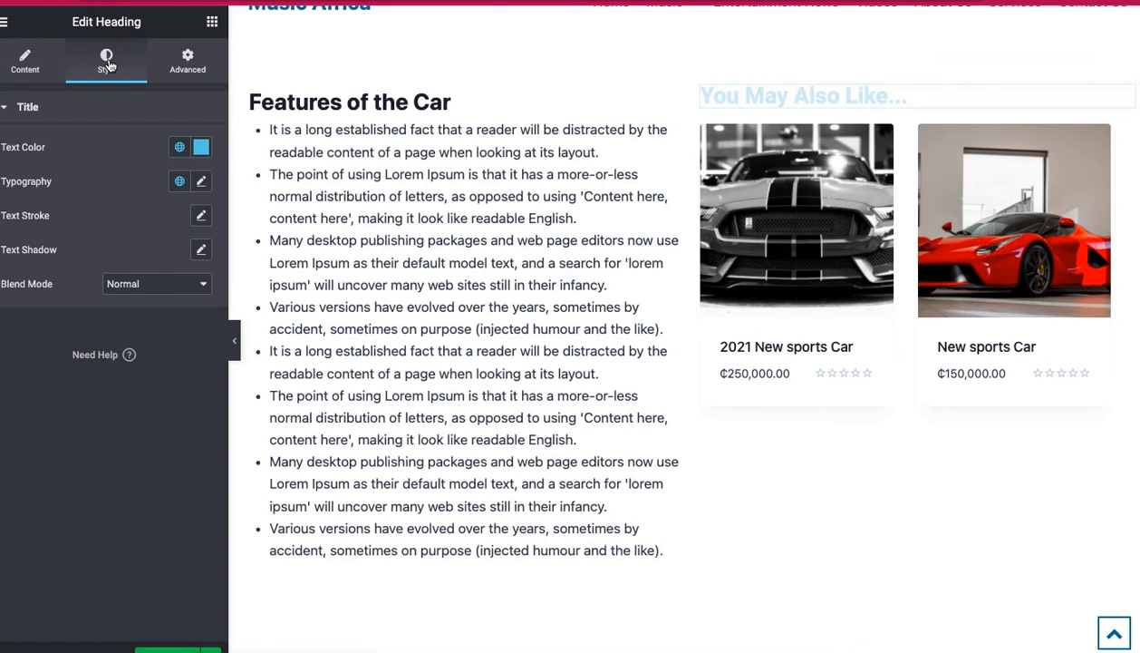
pyautogui.click(204, 152)
pyautogui.moveTo(110, 220); pyautogui.dragTo(14, 344)
pyautogui.click(34, 469)
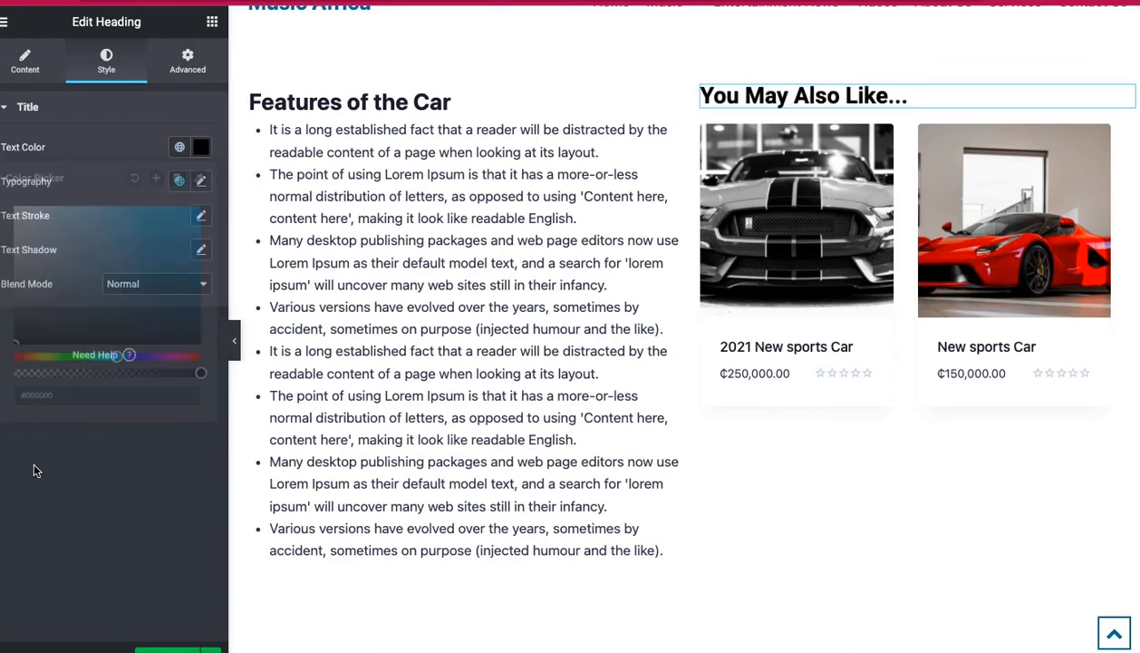
# Change the "You May Also Like..." heading's font family to Montserrat and preview the section at full width
pyautogui.click(201, 182)
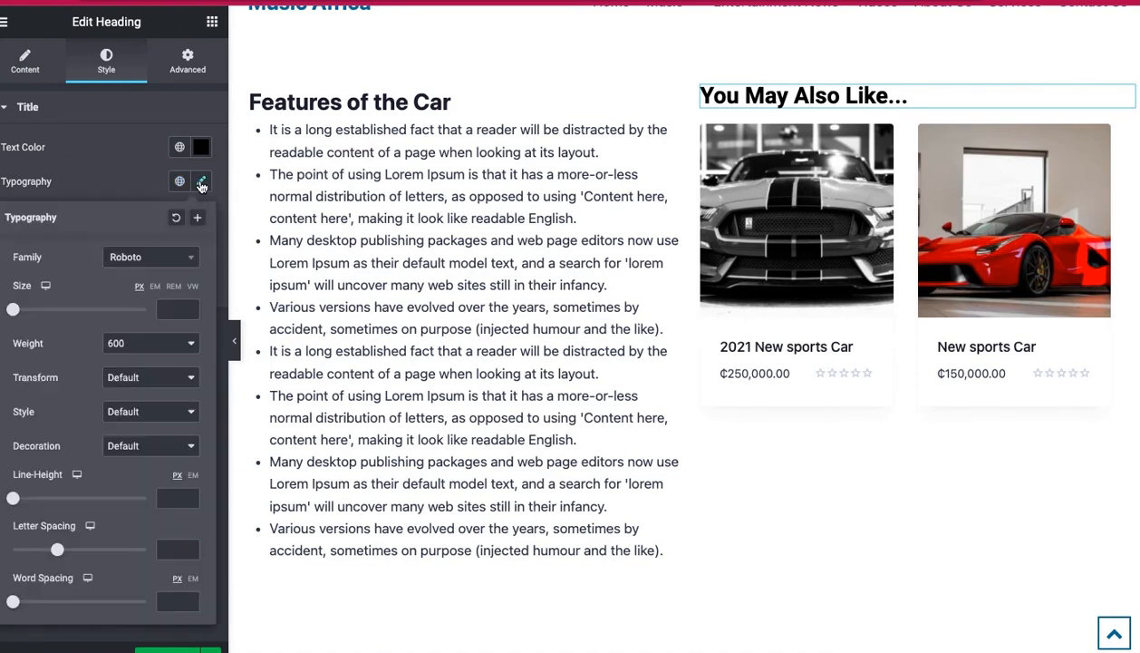
pyautogui.click(156, 263)
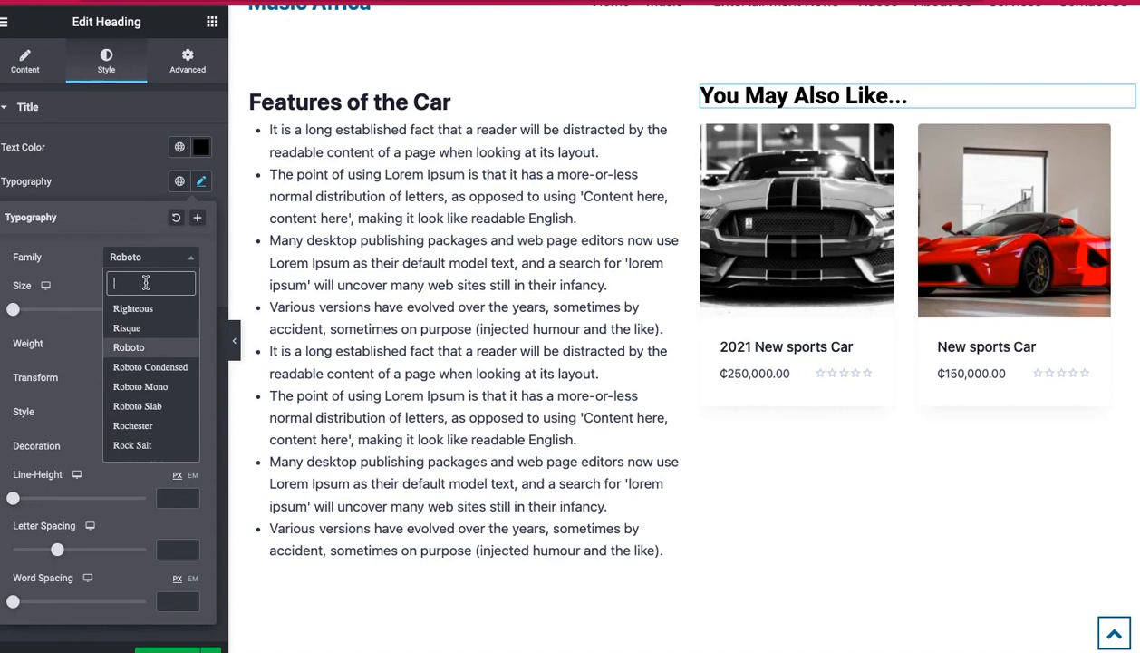
pyautogui.write('mont')
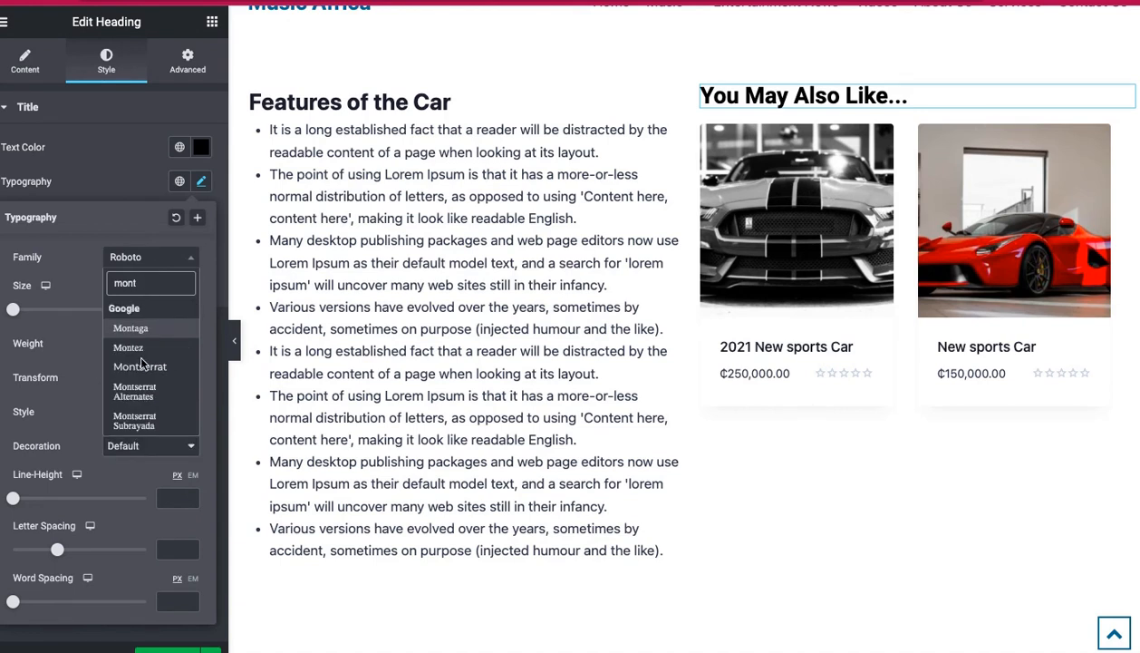
pyautogui.click(141, 366)
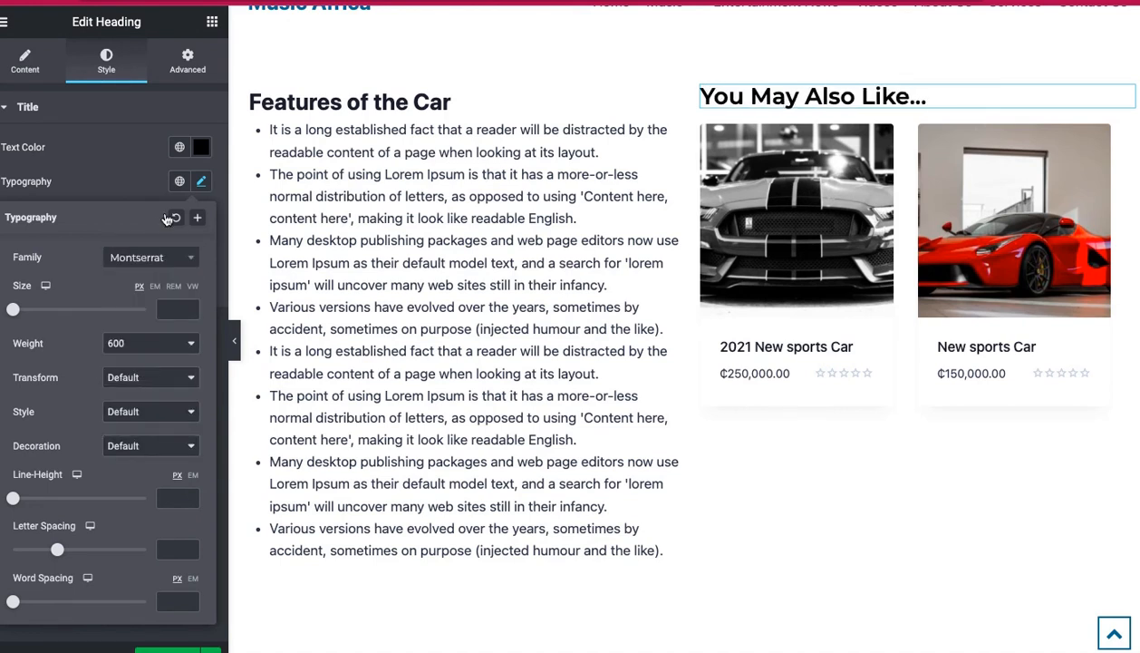
pyautogui.click(113, 181)
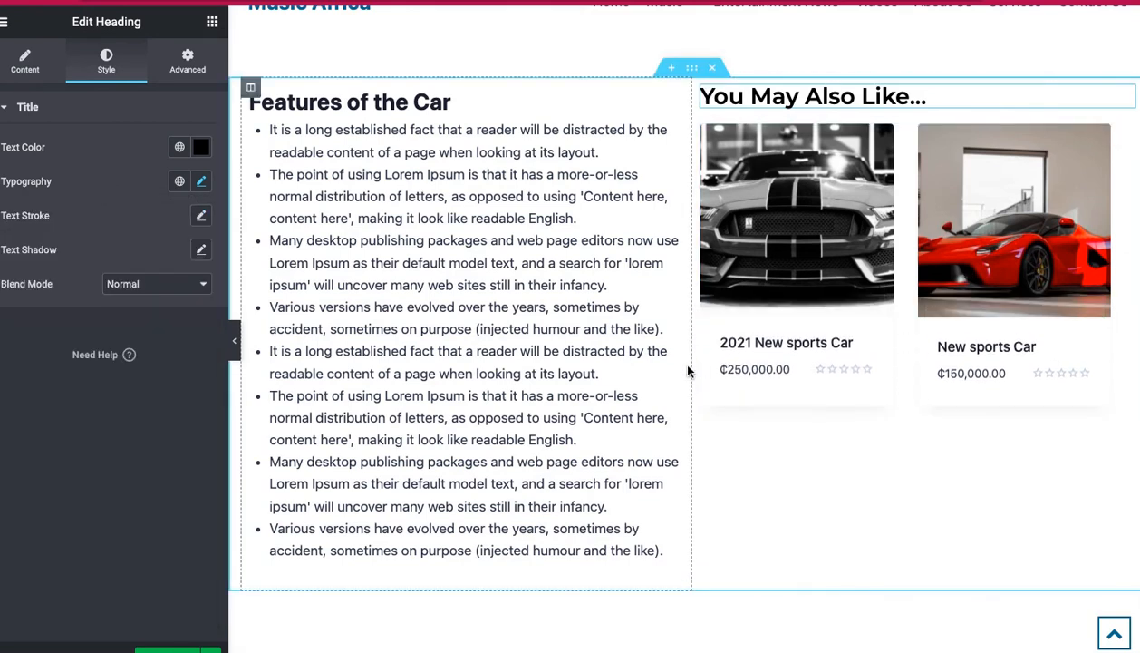
pyautogui.click(236, 349)
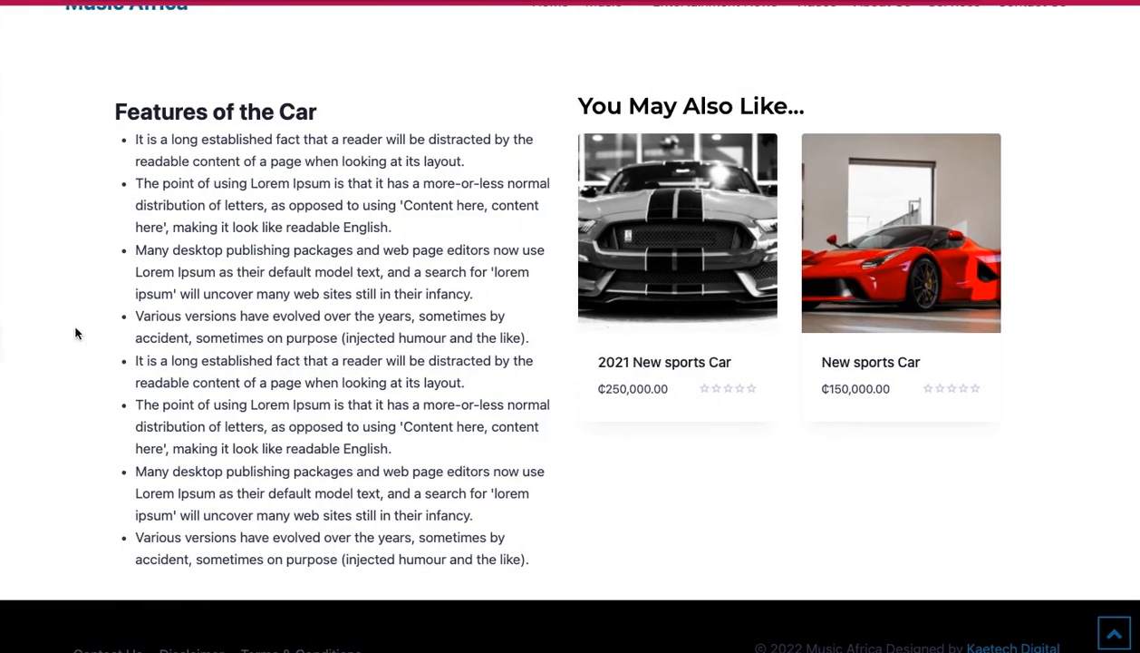
pyautogui.click(7, 336)
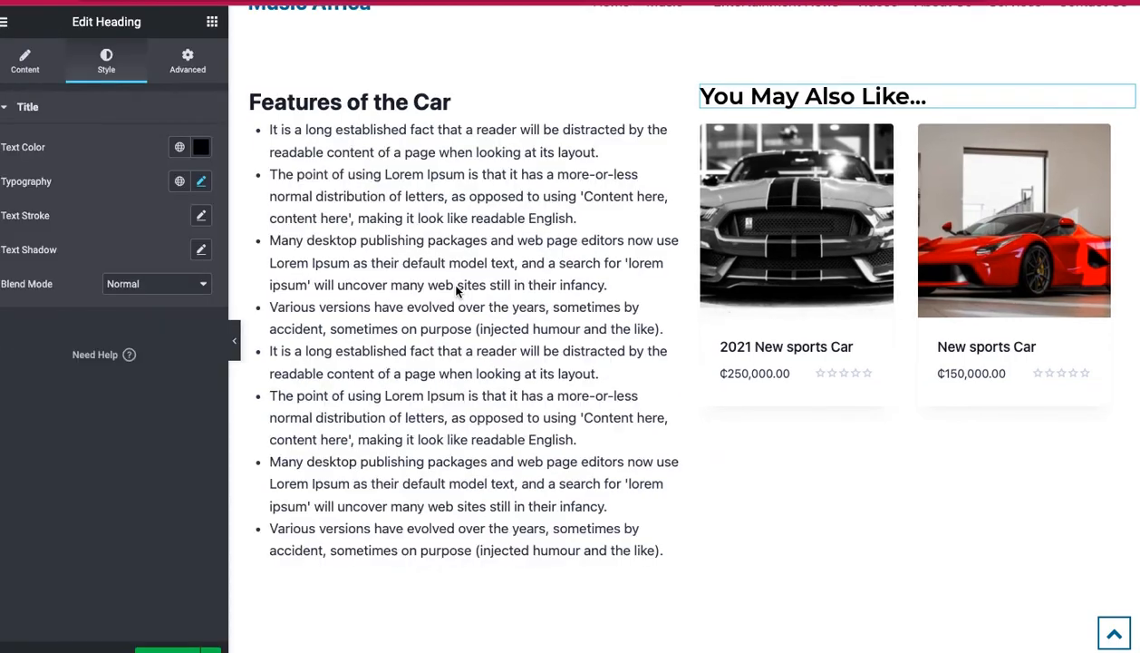
# Find the WL: Testimonial widget by searching for "review" and add it as a new full-width section below the features and related products
pyautogui.scroll(2, 773, 250)
pyautogui.scroll(-6, 771, 250)
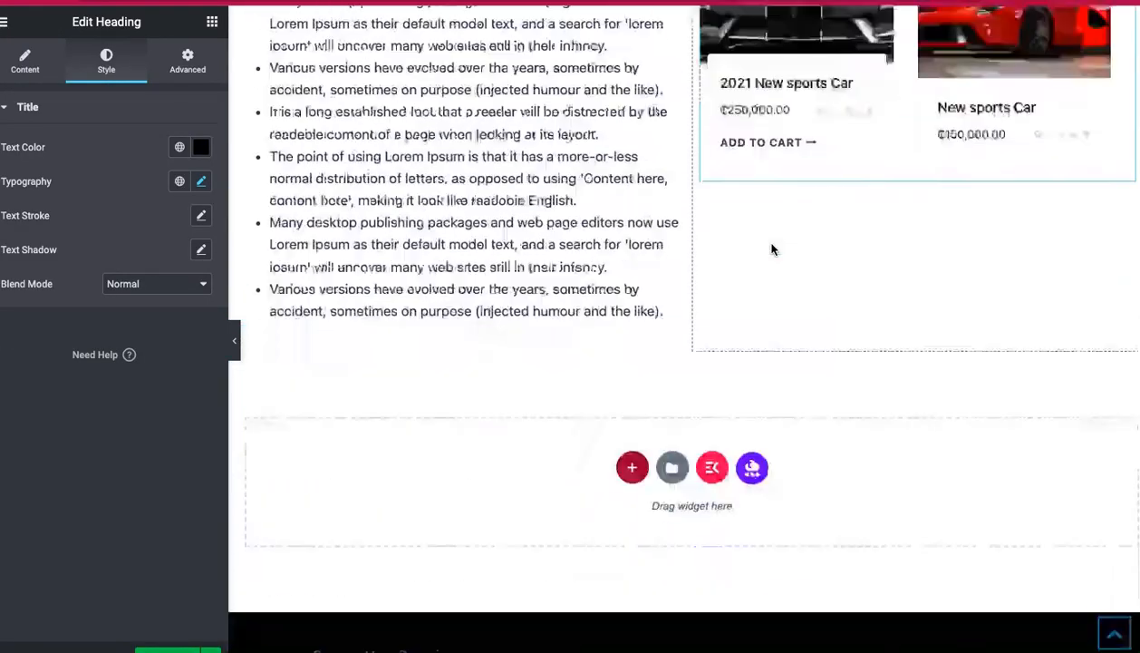
pyautogui.click(633, 404)
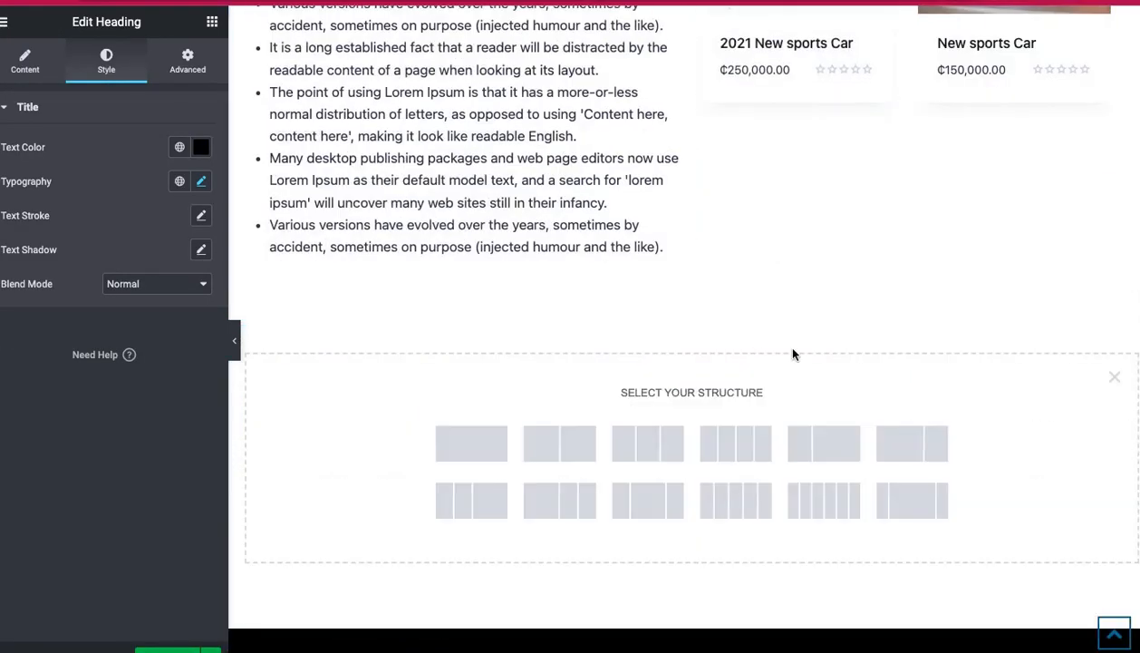
pyautogui.scroll(-1, 792, 354)
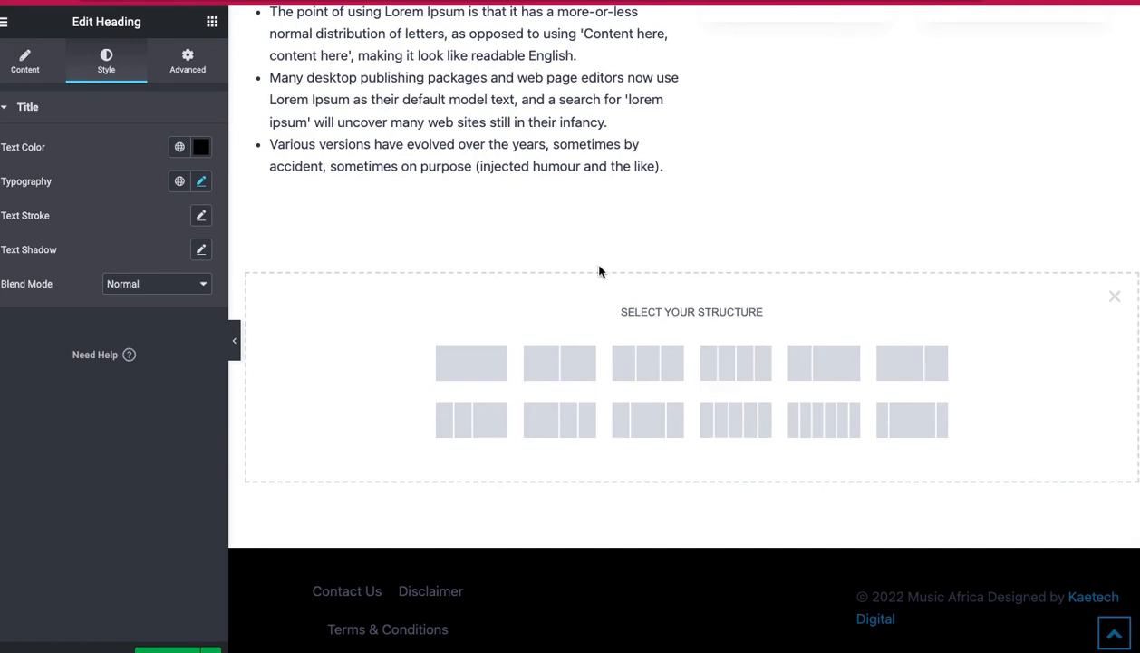
pyautogui.click(212, 24)
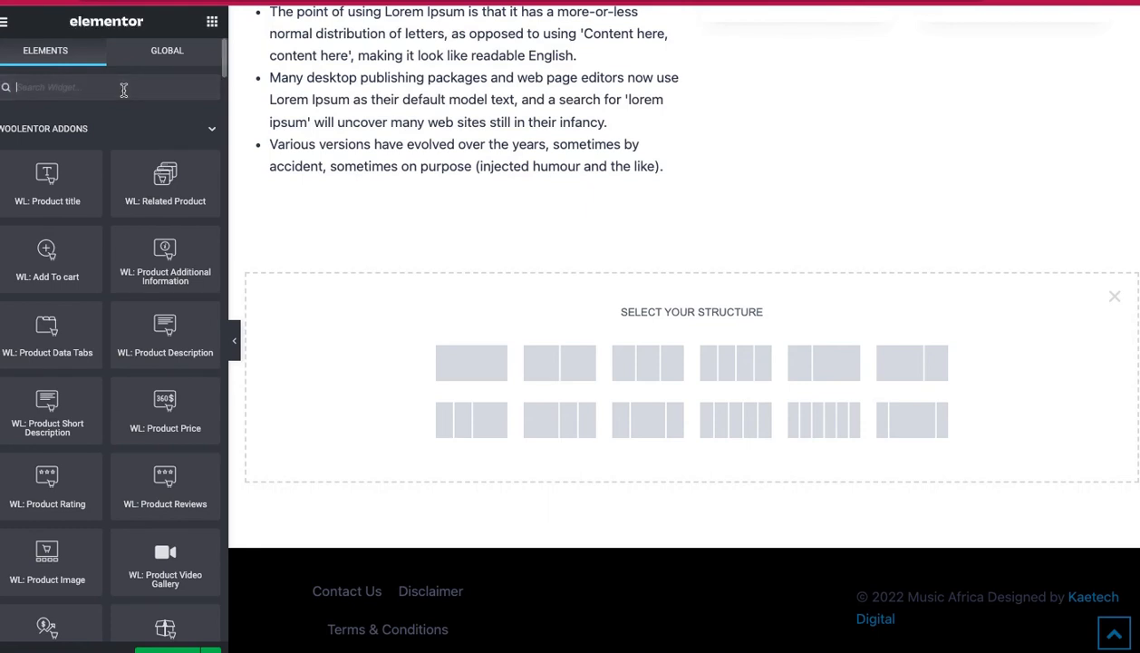
pyautogui.scroll(-2, 80, 353)
pyautogui.scroll(-1, 80, 353)
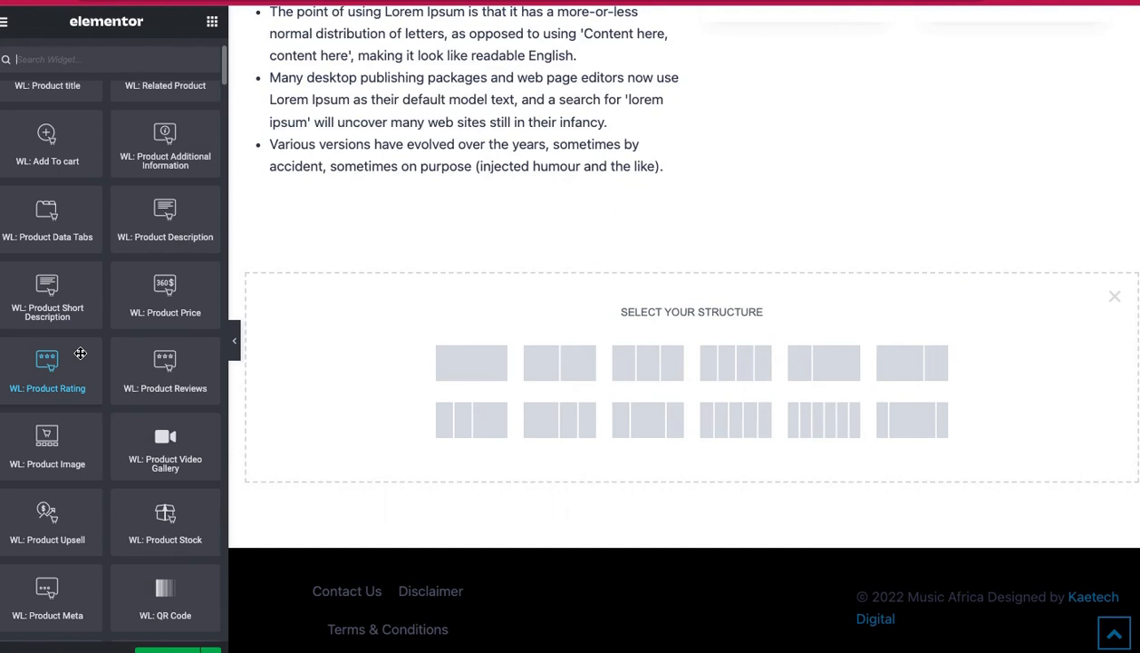
pyautogui.scroll(-1, 80, 352)
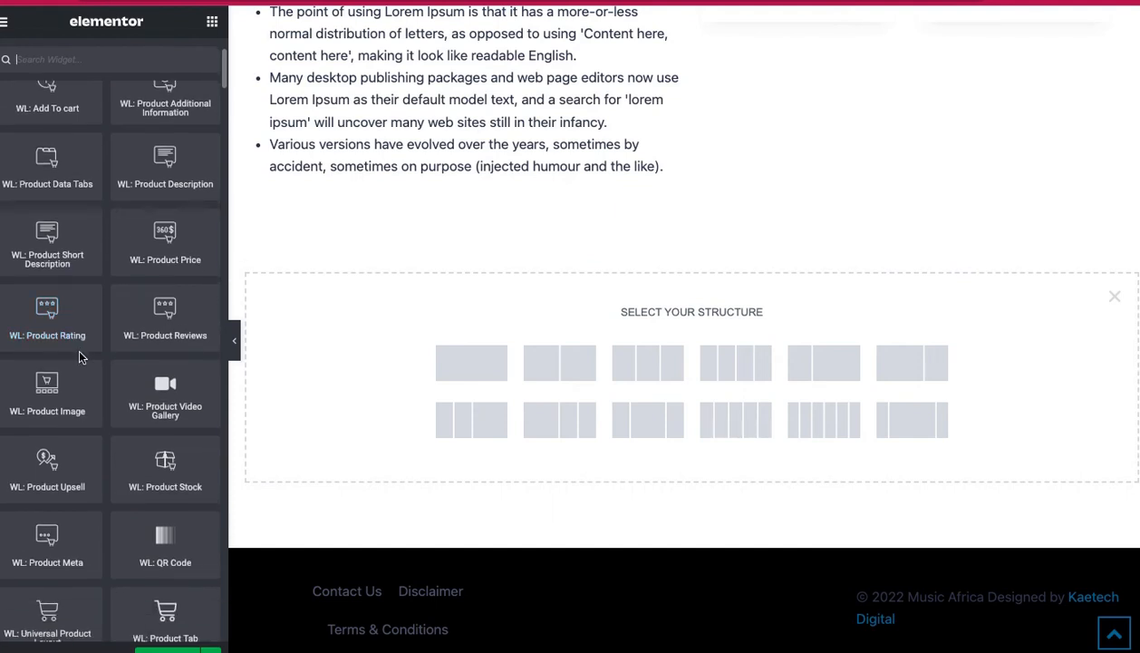
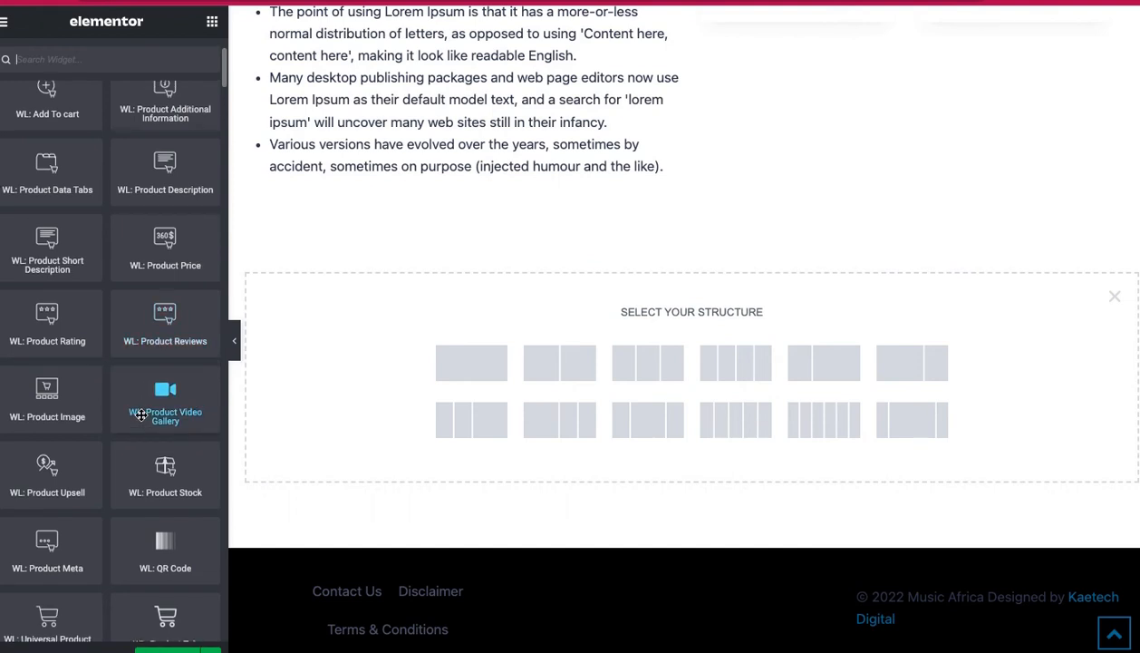
pyautogui.scroll(2, 142, 414)
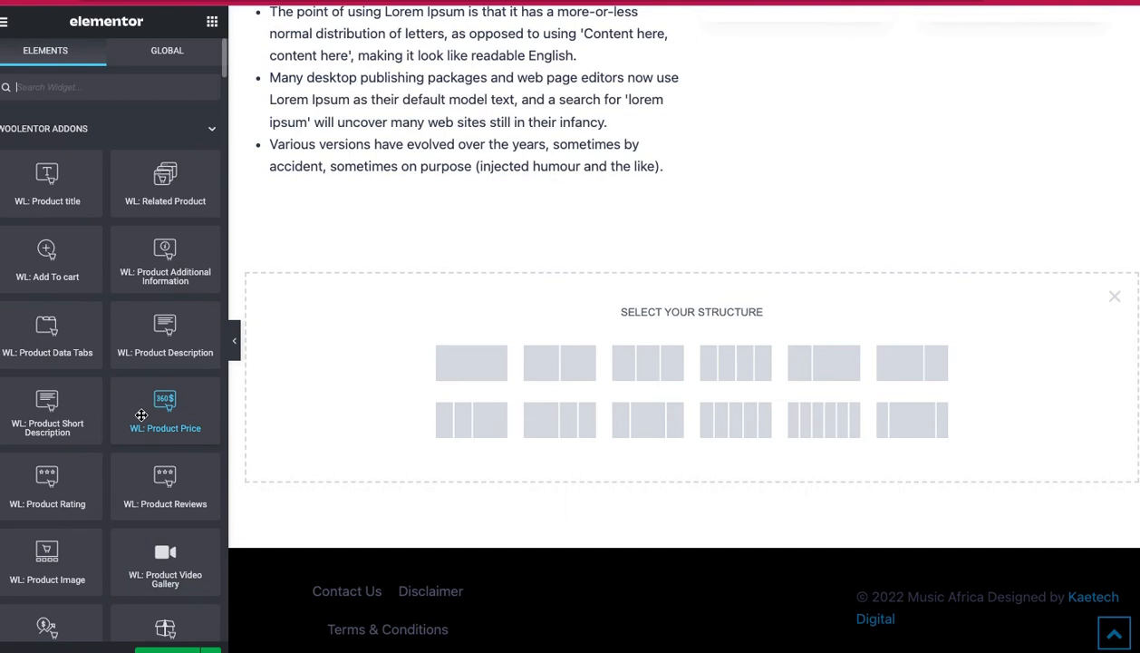
pyautogui.write('reviews')
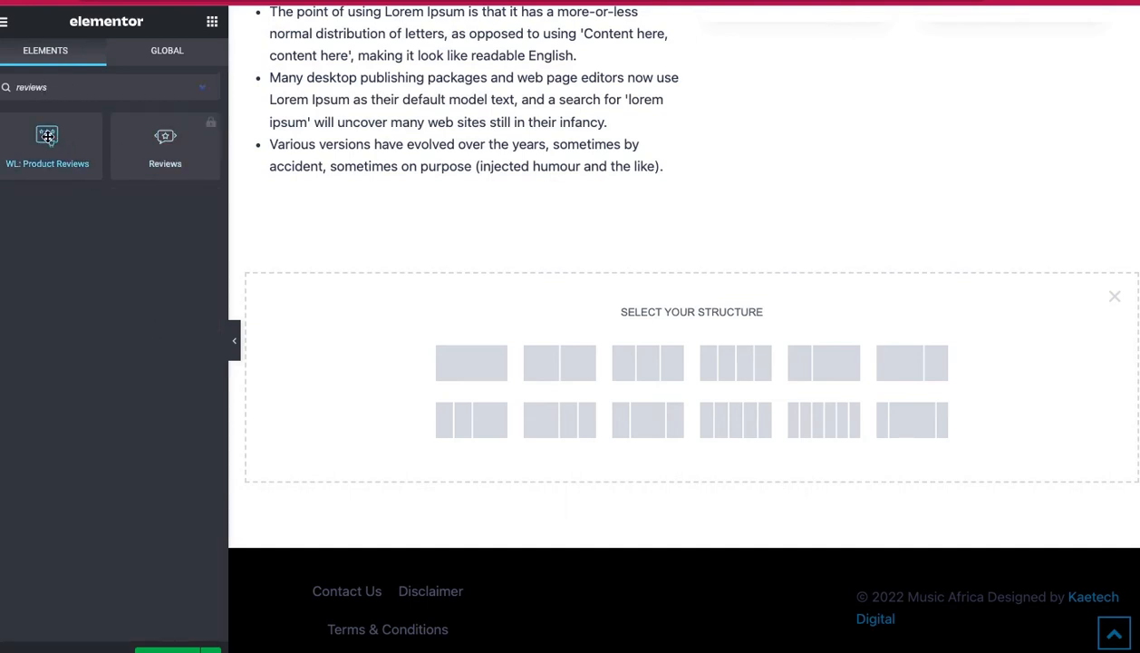
pyautogui.press('BackSpace')
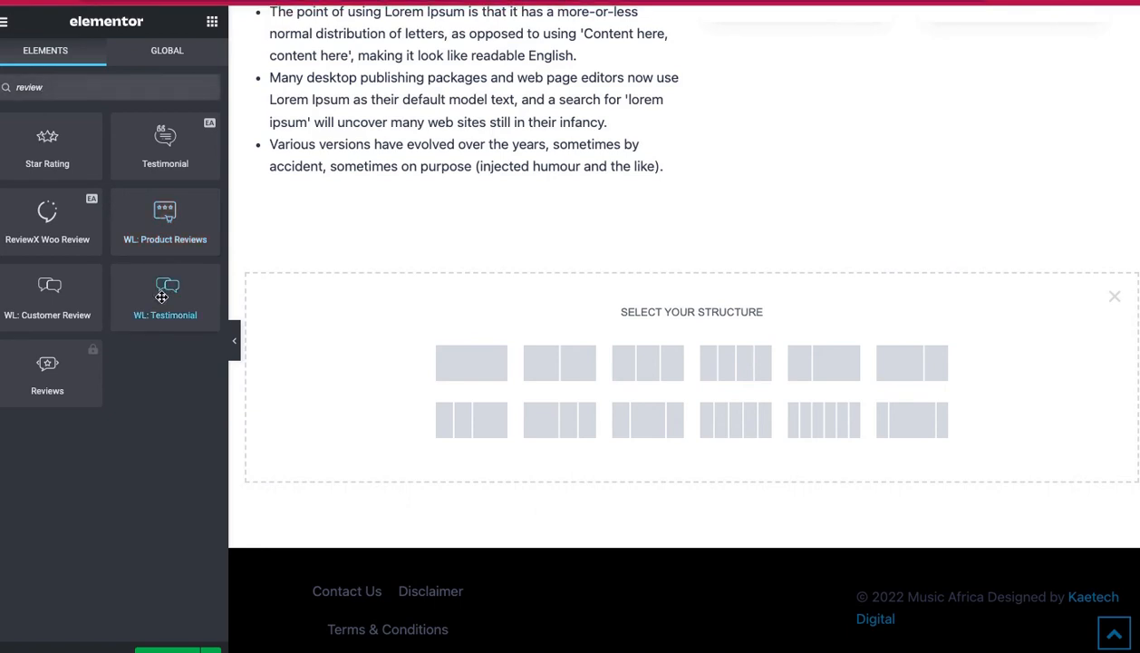
pyautogui.moveTo(161, 297); pyautogui.dragTo(545, 331)
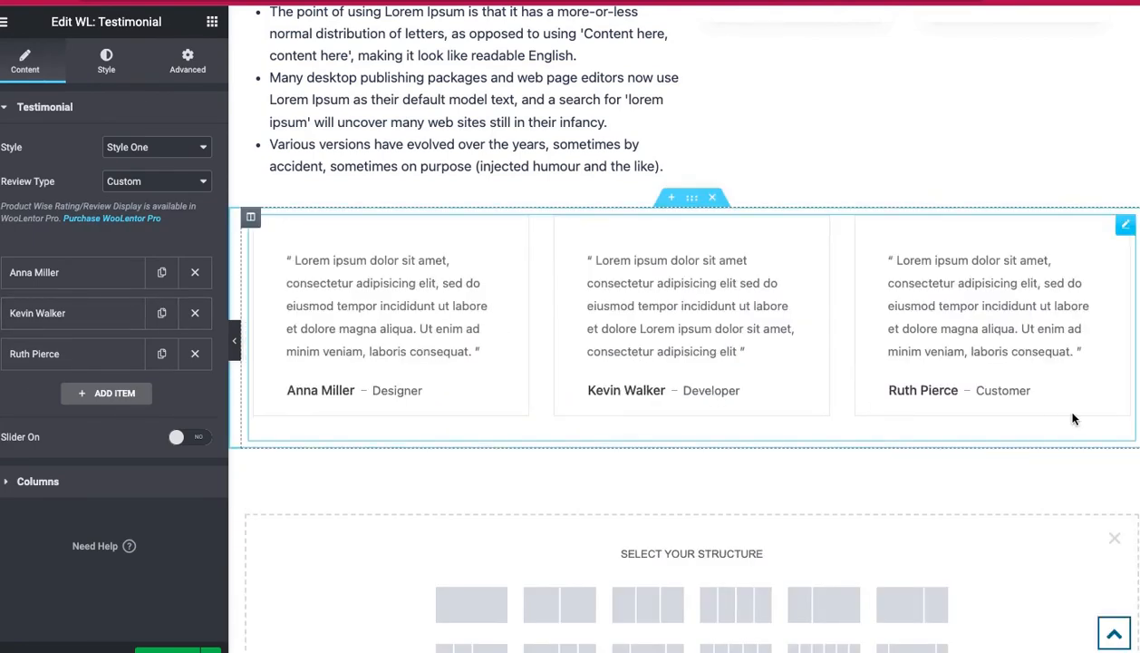
# Try Style Two, Style Three and Style Four on the testimonials, and return to Style One
pyautogui.click(156, 148)
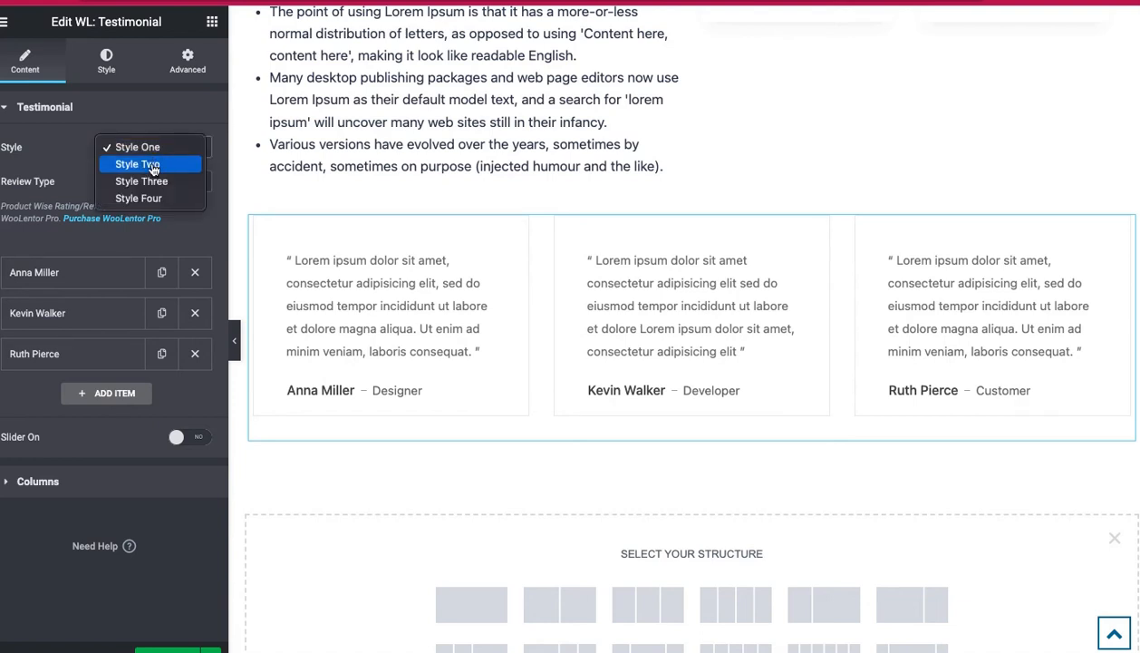
pyautogui.click(153, 167)
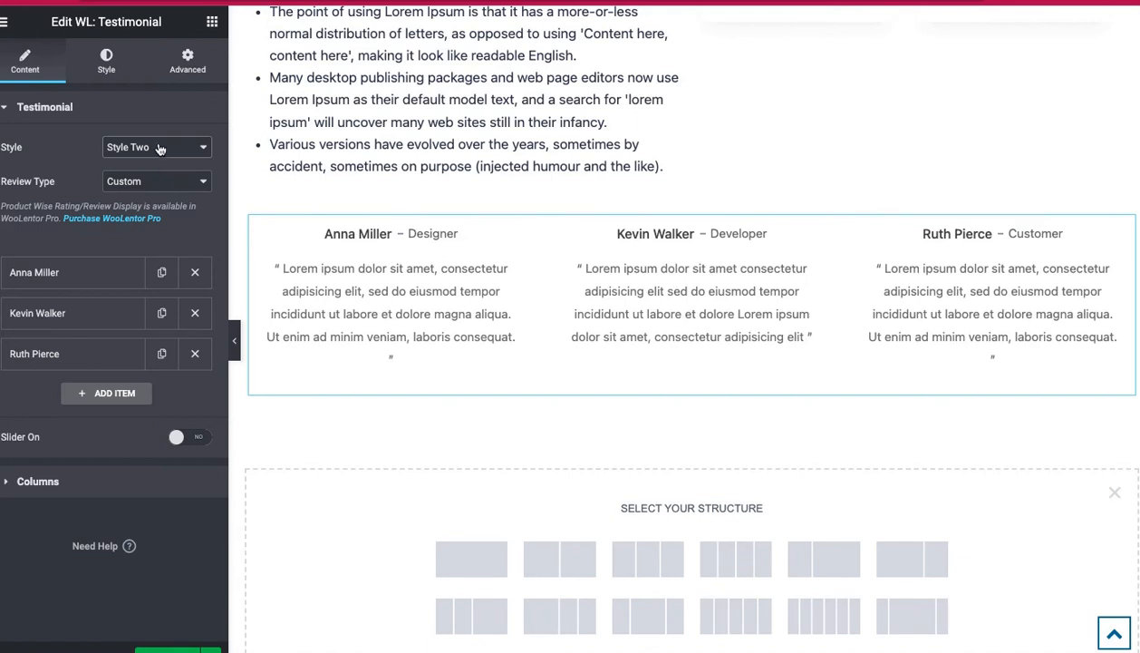
pyautogui.click(158, 147)
pyautogui.click(143, 164)
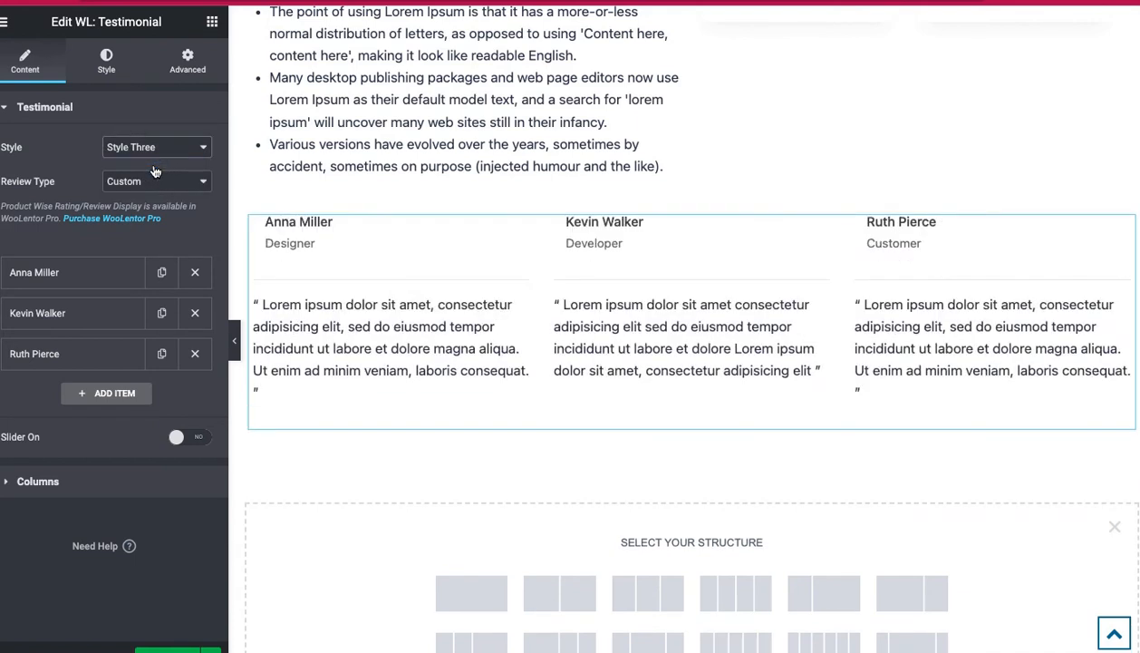
pyautogui.click(155, 151)
pyautogui.click(153, 168)
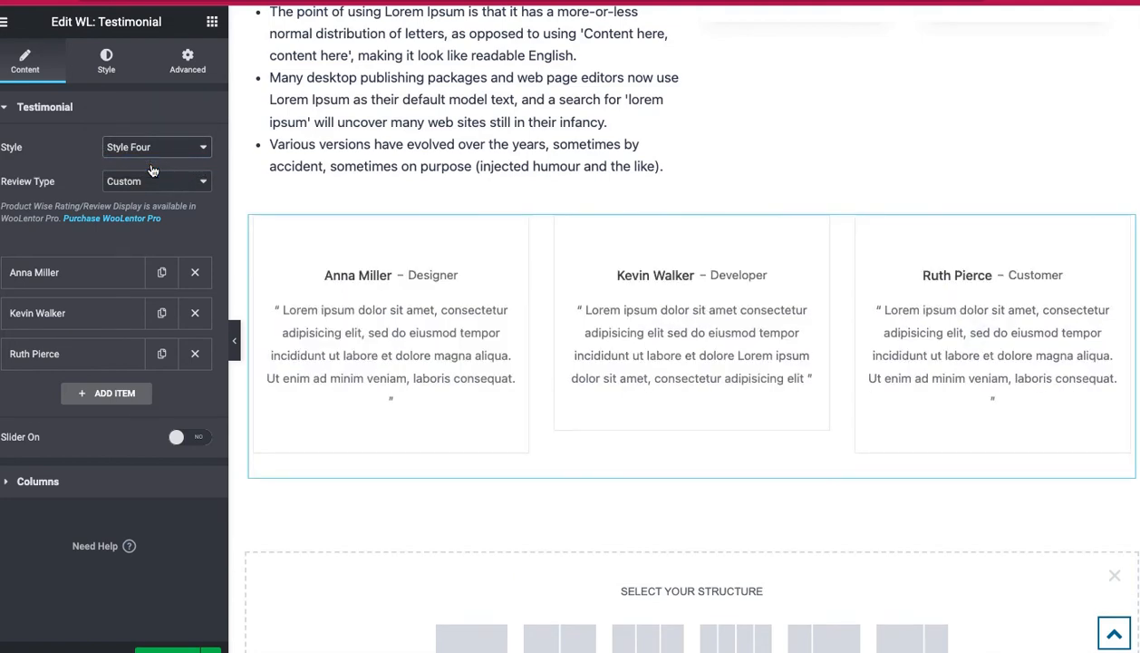
pyautogui.click(162, 147)
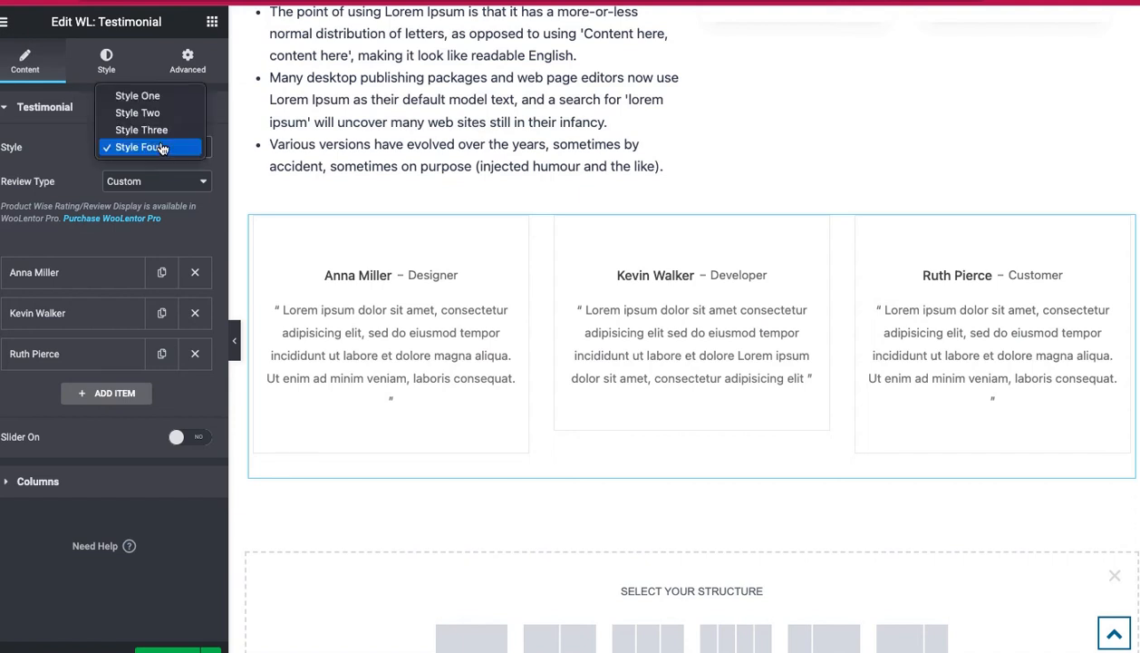
pyautogui.click(165, 96)
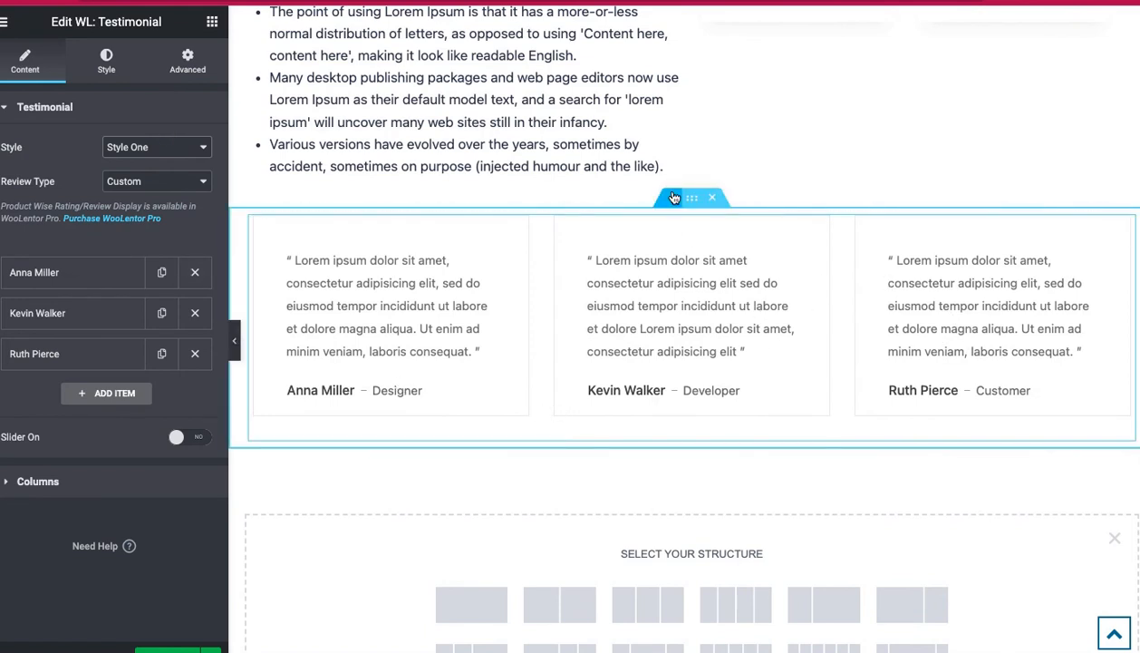
# Add a Heading widget above the testimonials with the title "What Our Customers Say About Us" and center it
pyautogui.click(212, 24)
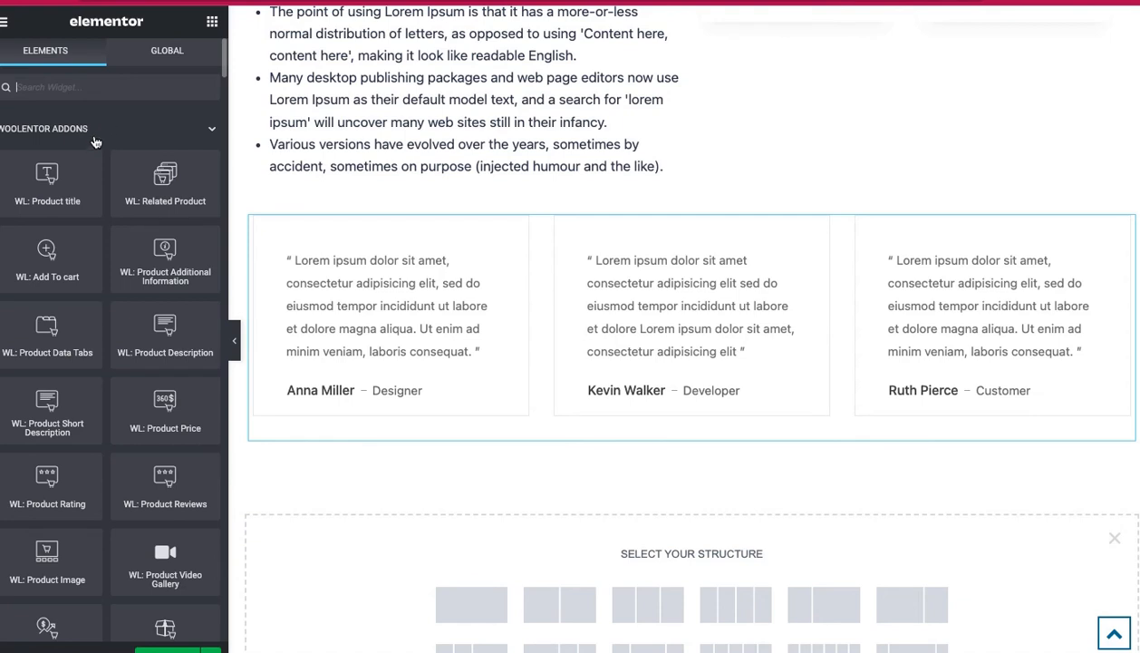
pyautogui.write('he')
pyautogui.moveTo(52, 138); pyautogui.dragTo(741, 221)
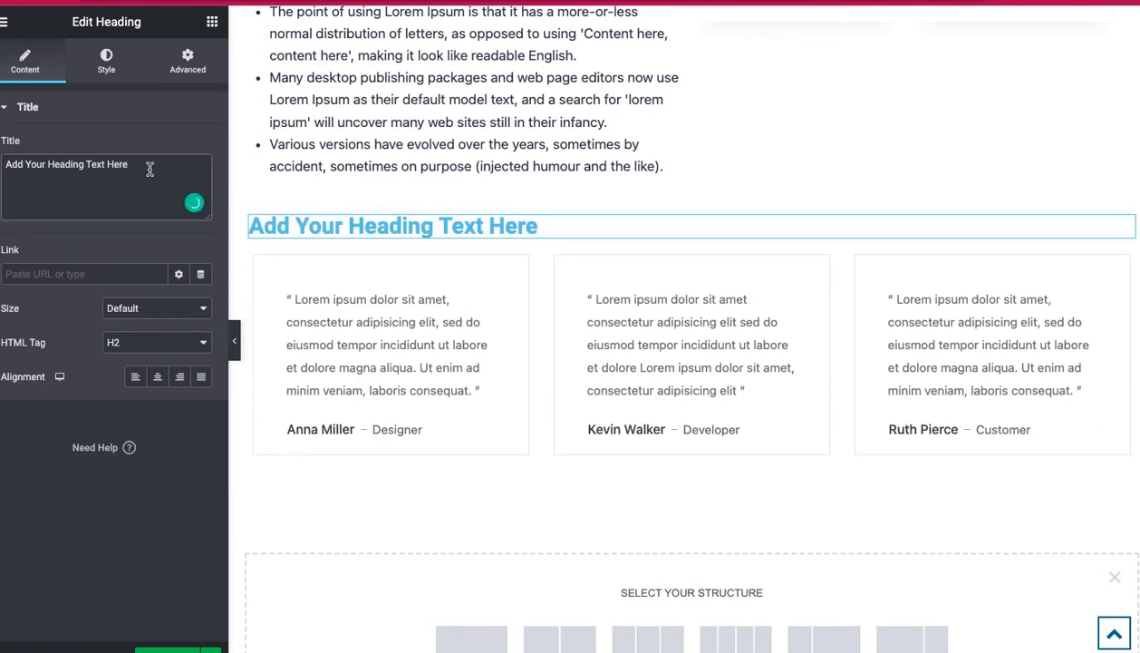
pyautogui.tripleClick(194, 202)
pyautogui.write('What')
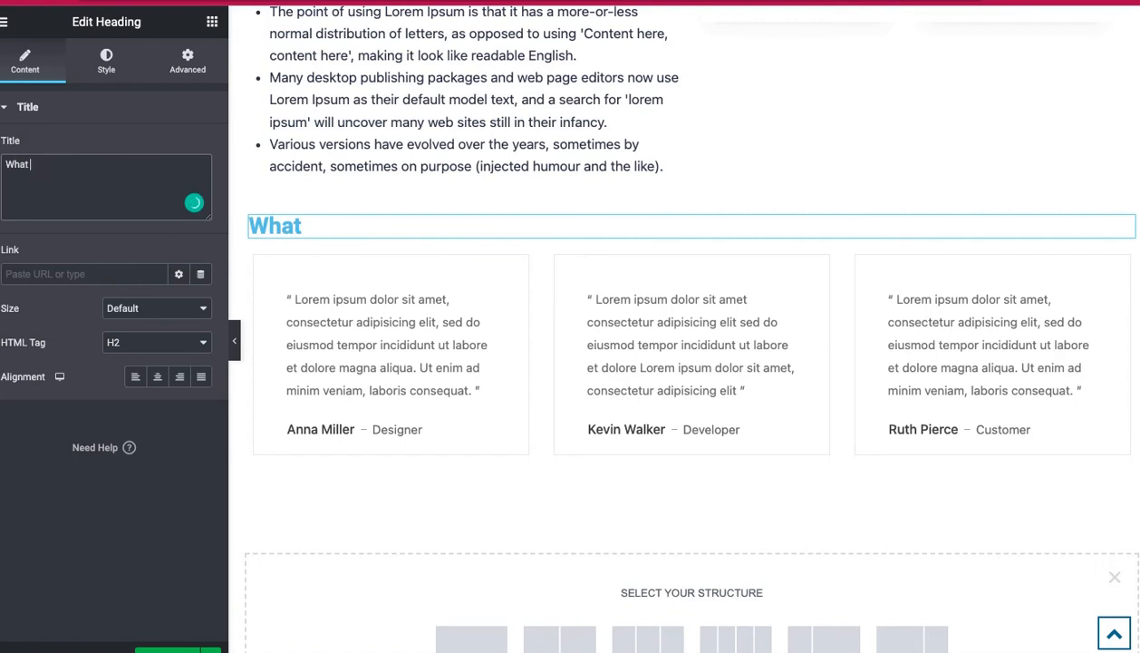
pyautogui.write(' Our Customer')
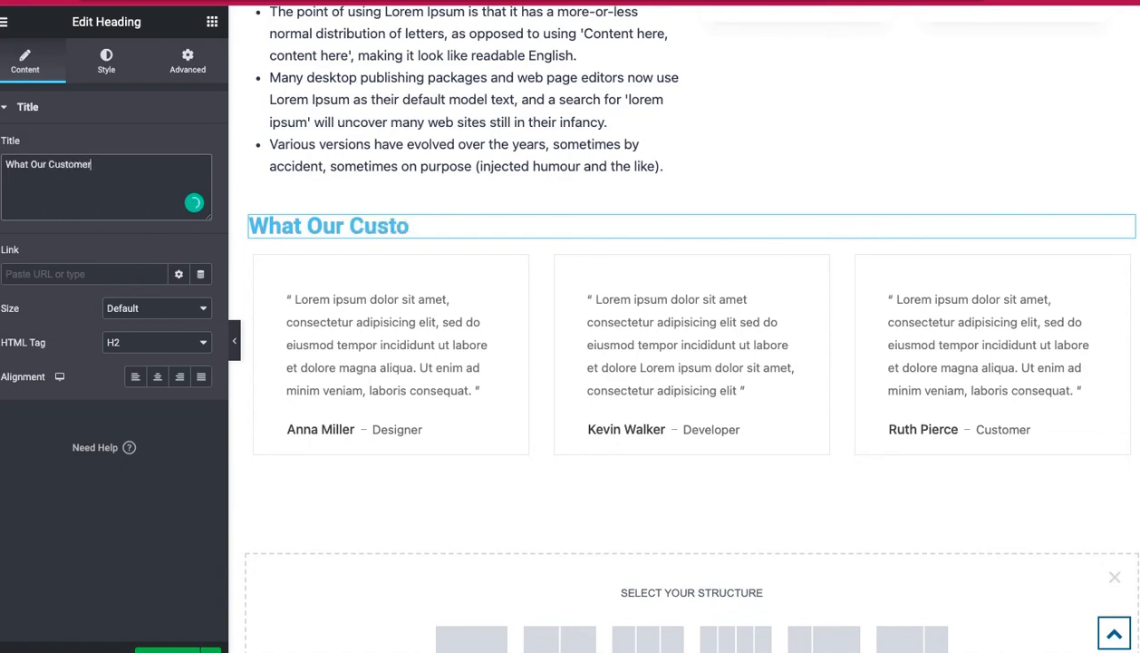
pyautogui.write('s Say ')
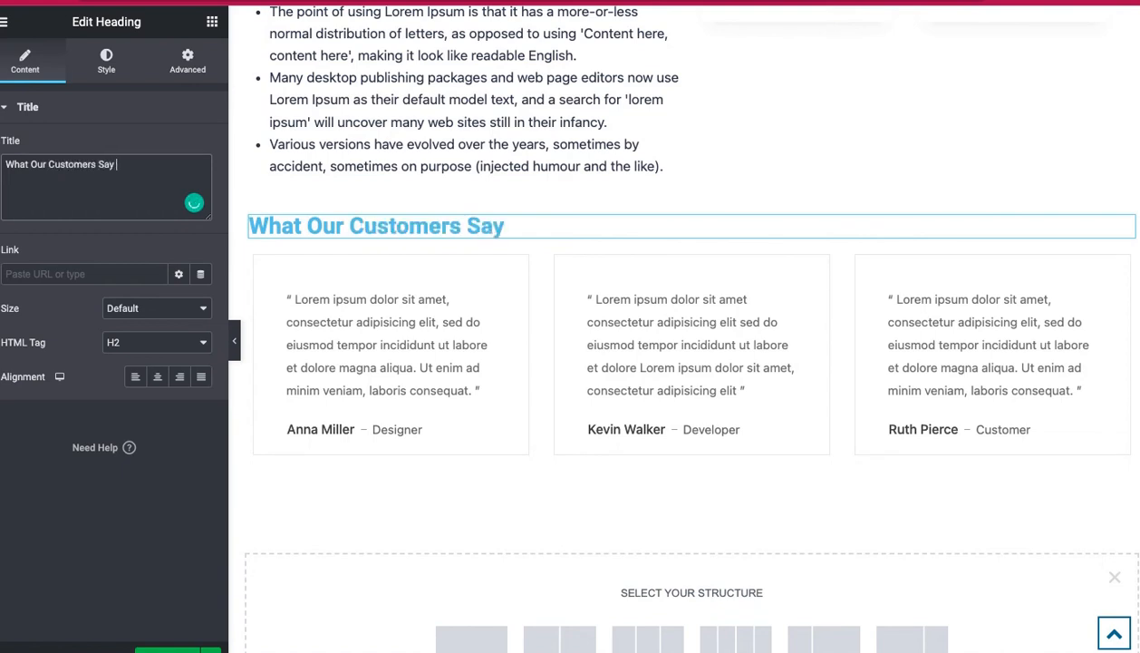
pyautogui.write('About Us')
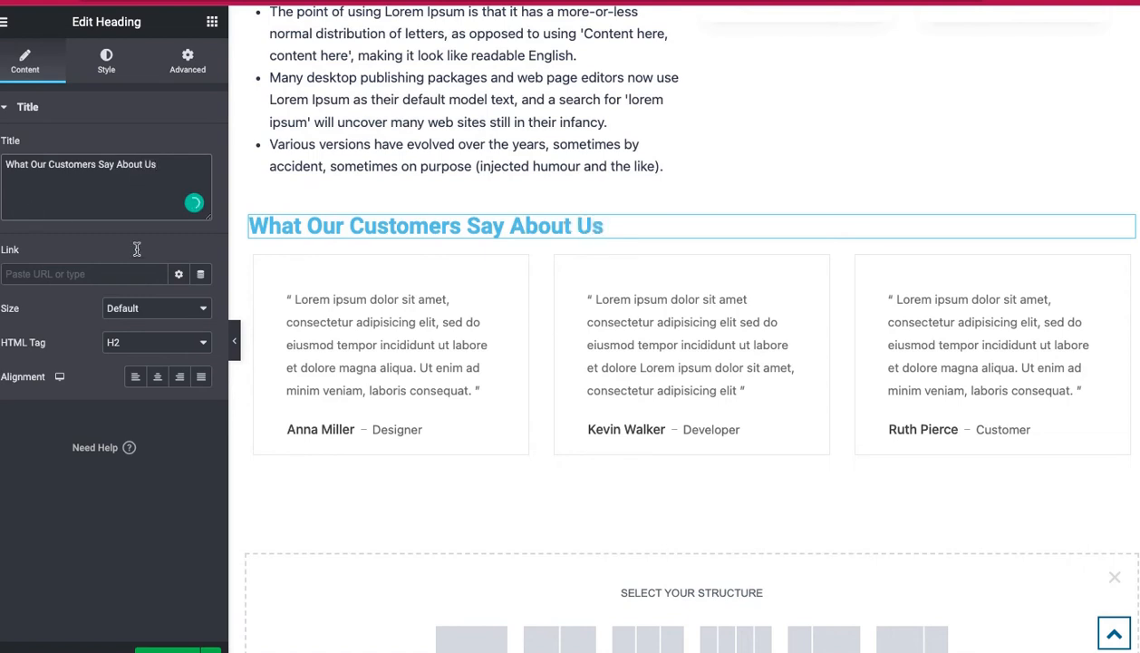
pyautogui.click(158, 377)
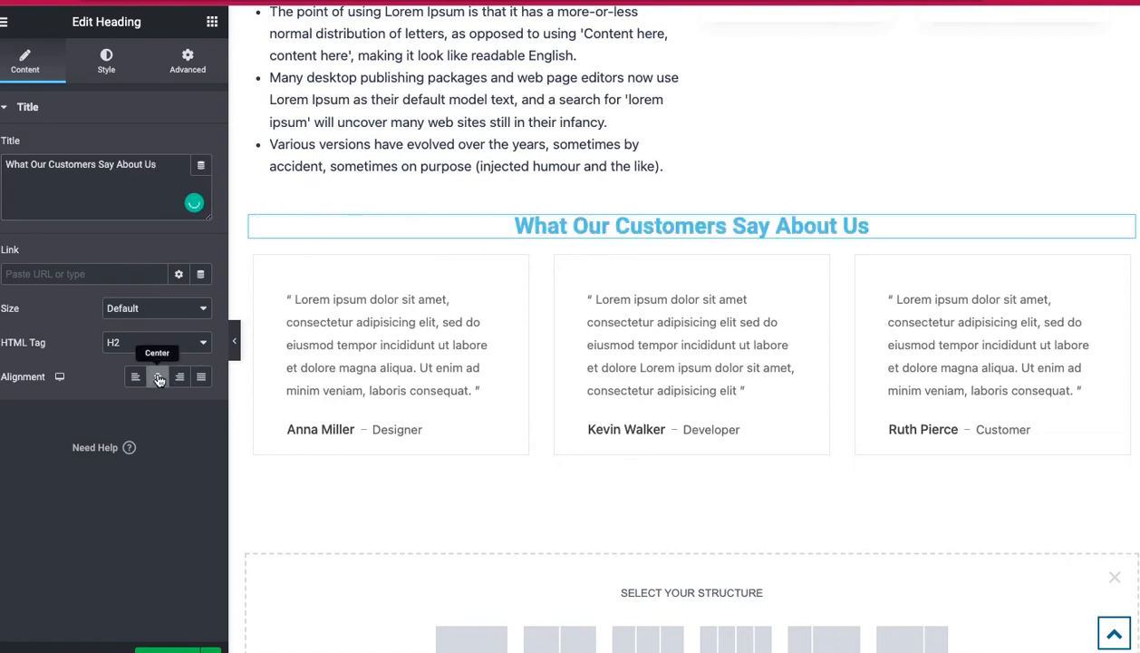
# Set the text color of the "What Our Customers Say About Us" heading to black (#000000)
pyautogui.click(107, 63)
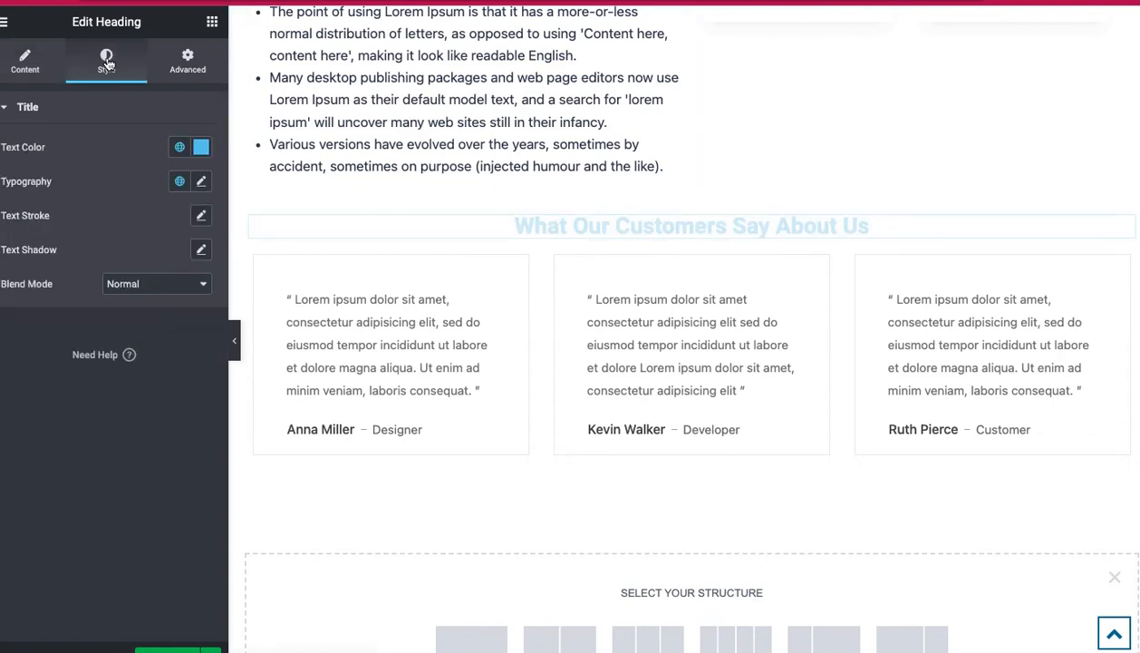
pyautogui.click(203, 155)
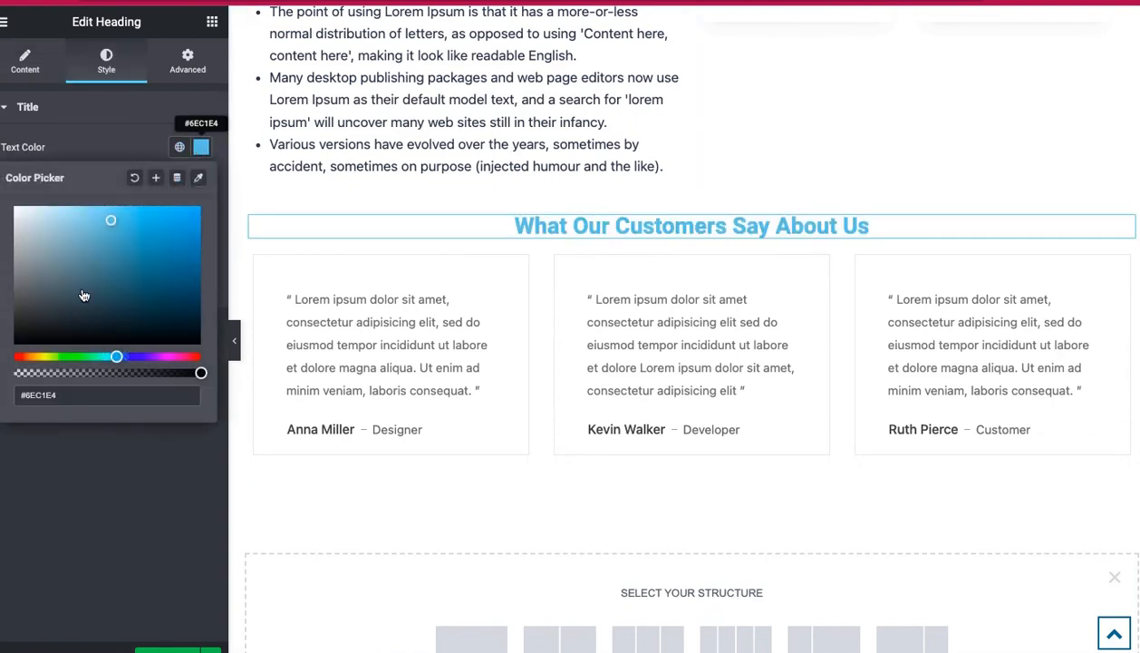
pyautogui.moveTo(111, 222)
pyautogui.mouseDown()
pyautogui.moveTo(23, 310)
pyautogui.moveTo(15, 342)
pyautogui.mouseUp()
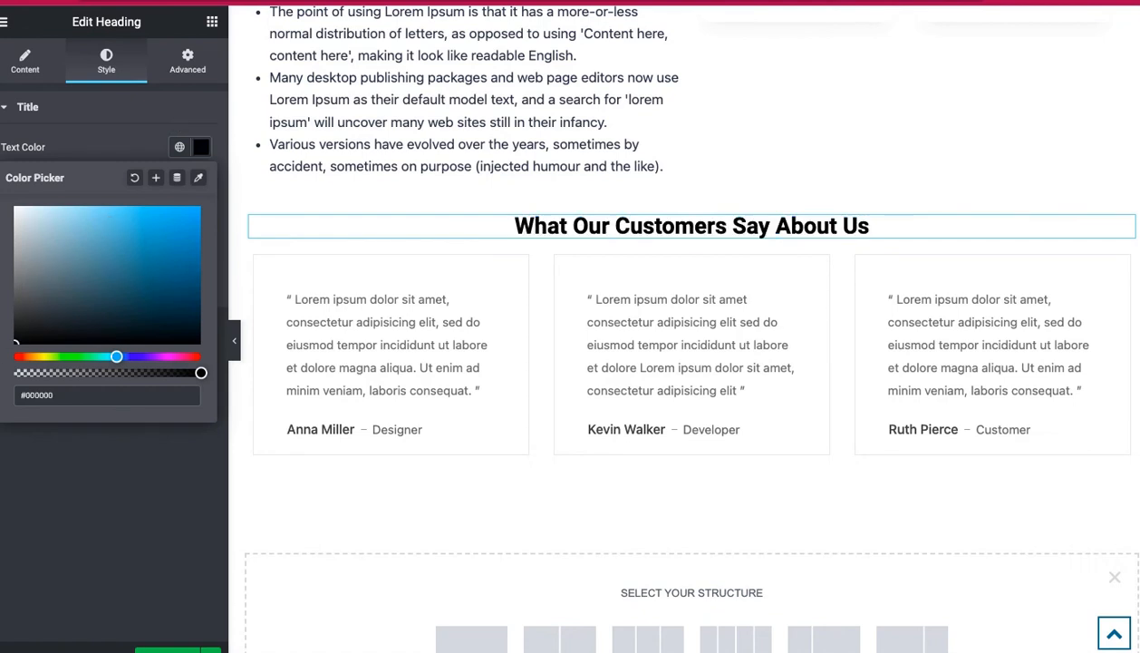
pyautogui.click(48, 485)
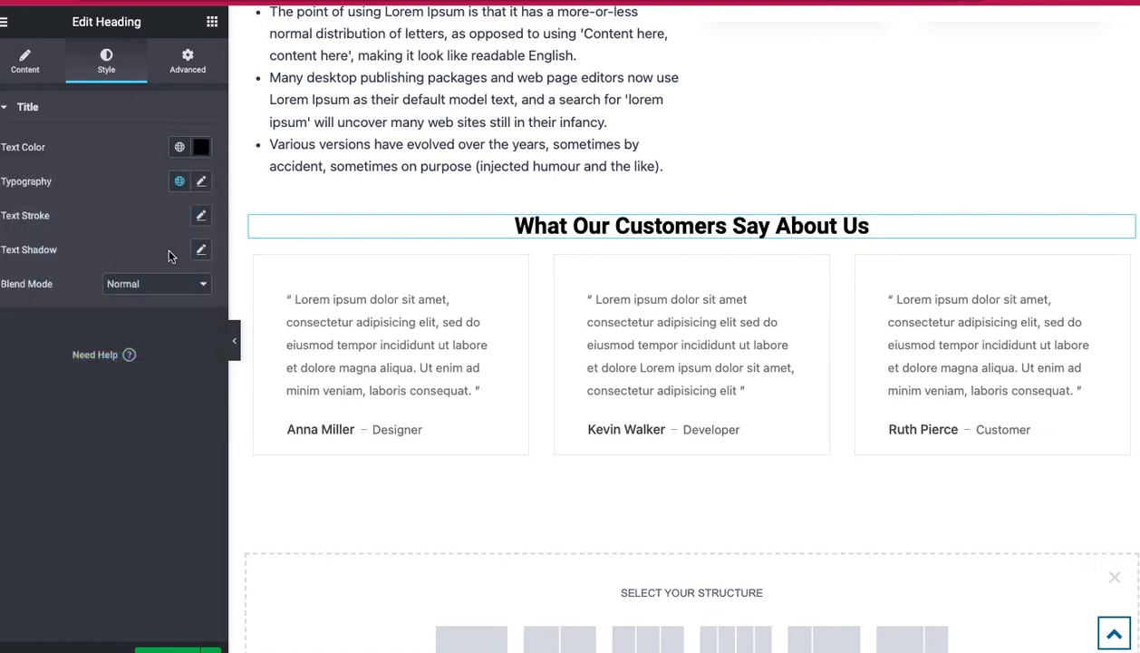
# Set the testimonials heading's font family to Montserrat and its size to 25 px, and compare it with the section above
pyautogui.click(201, 183)
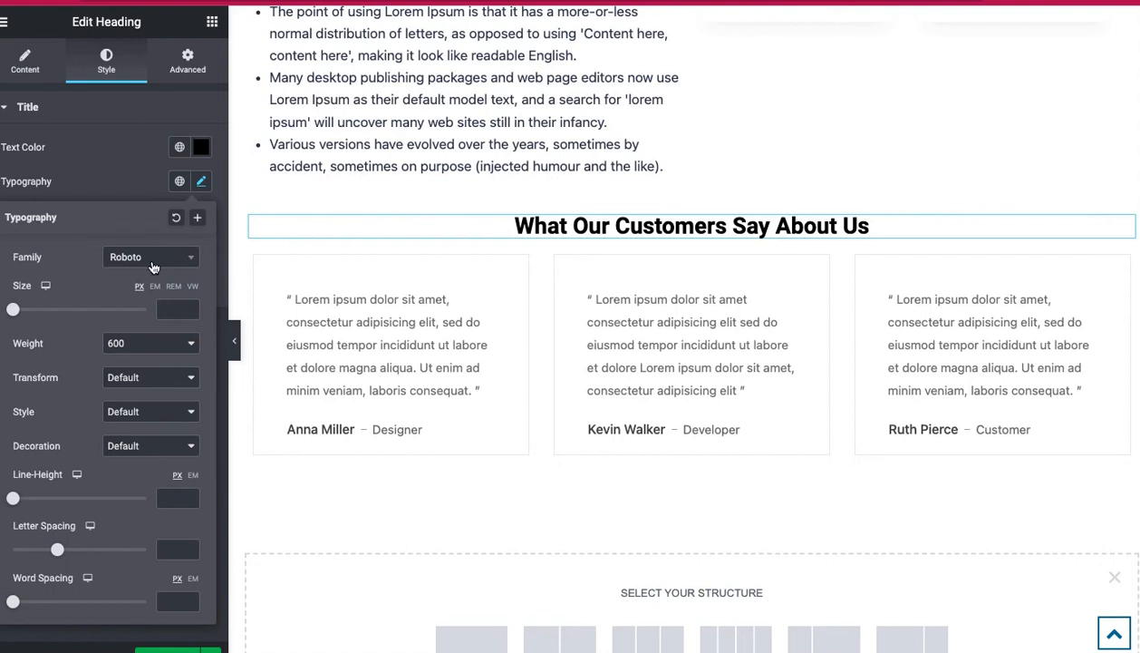
pyautogui.click(152, 262)
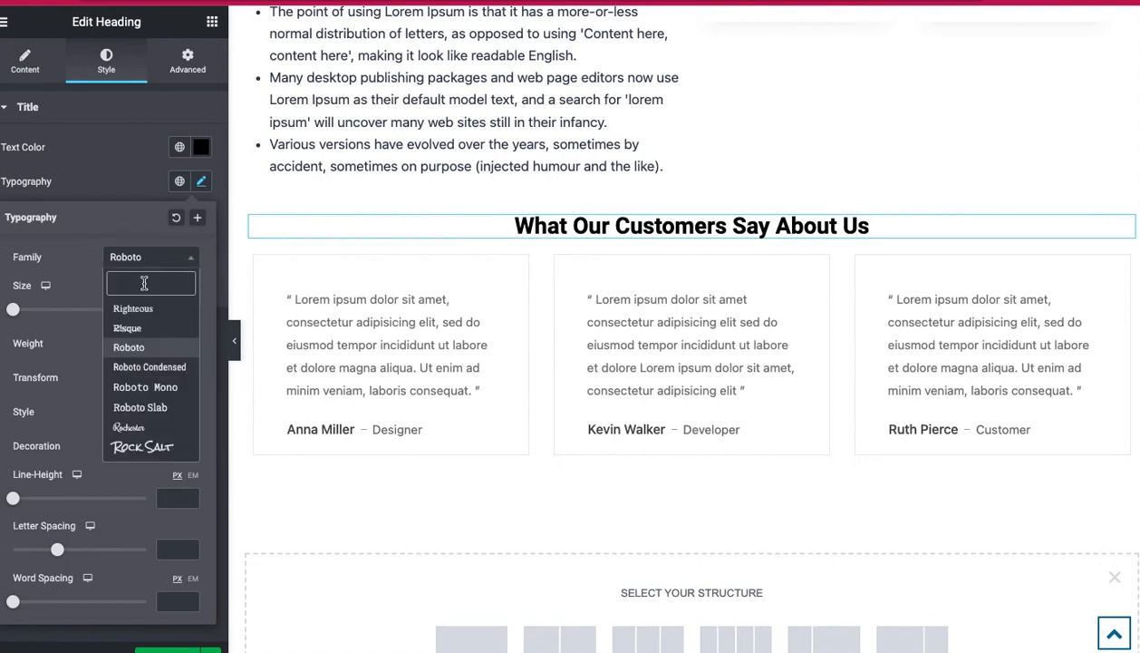
pyautogui.write('mont')
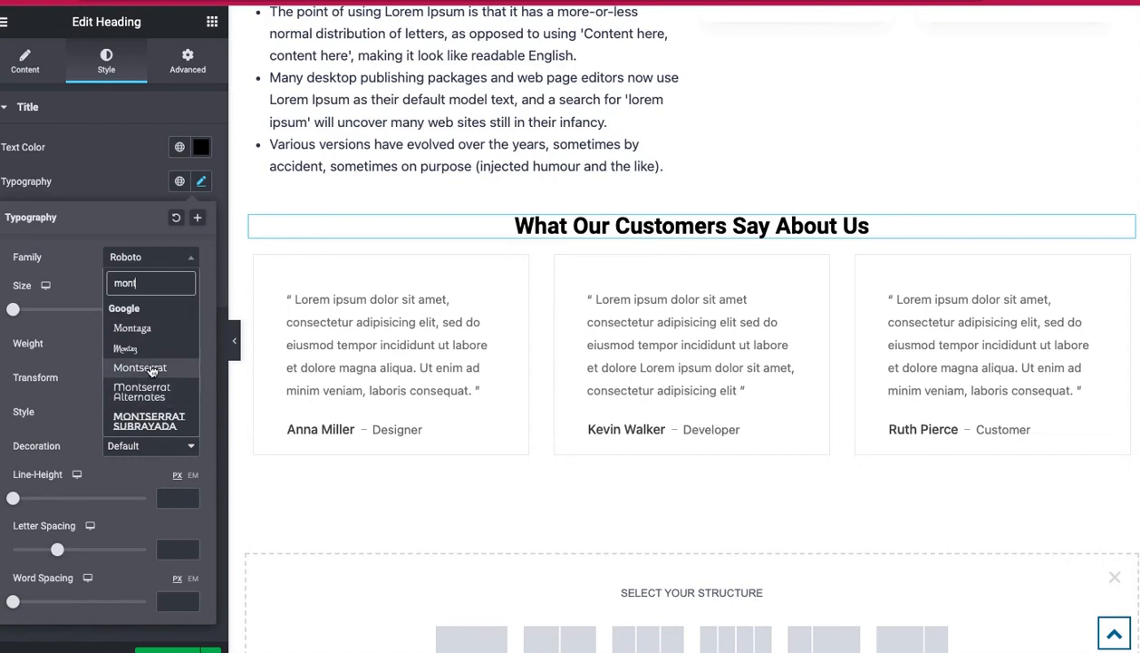
pyautogui.click(152, 368)
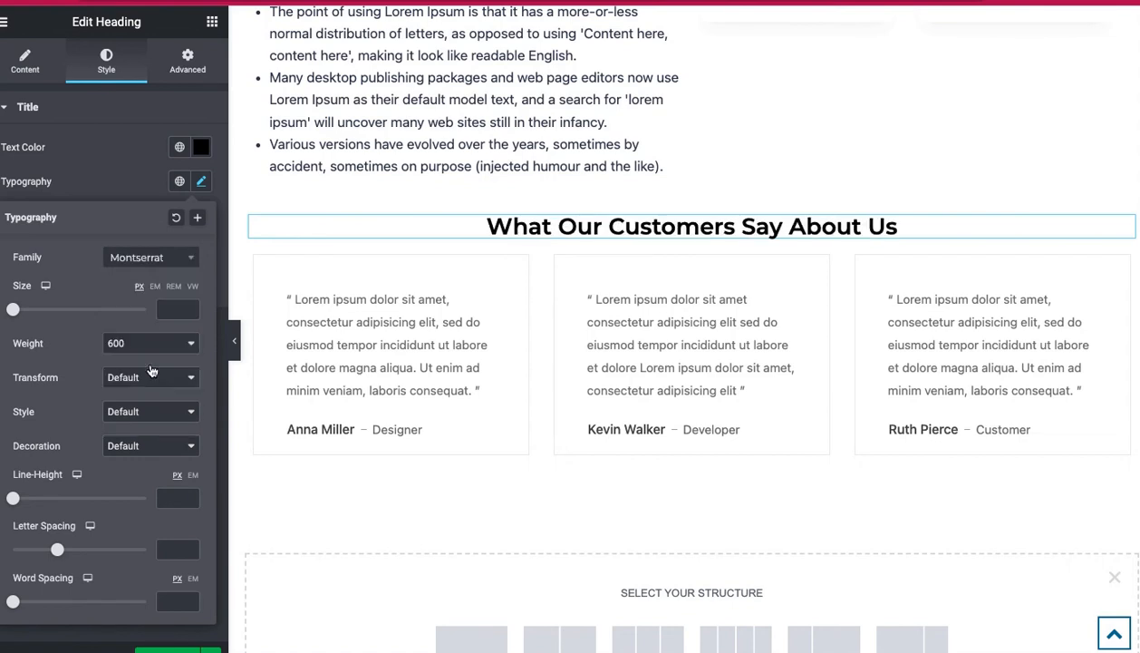
pyautogui.click(175, 308)
pyautogui.write('25')
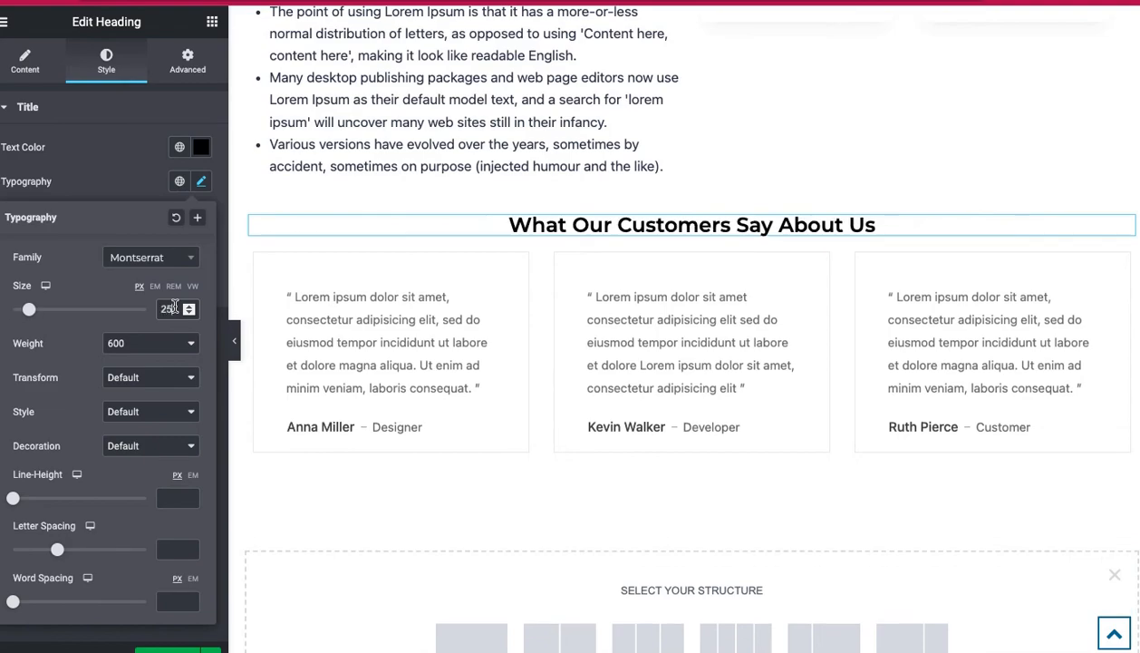
pyautogui.scroll(5, 689, 249)
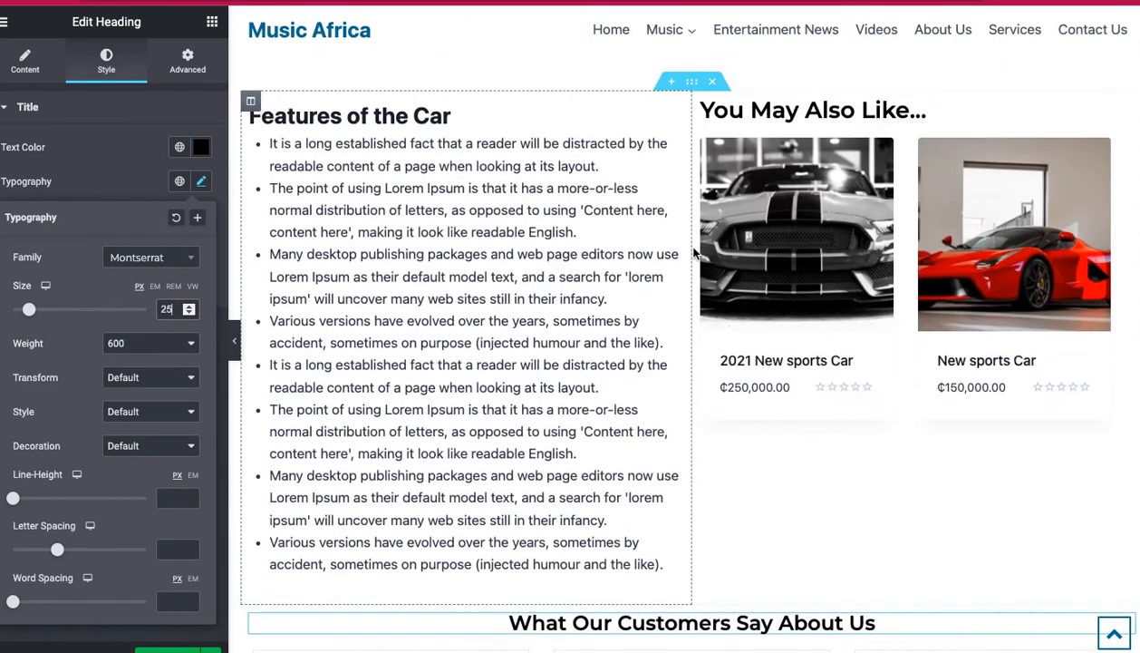
pyautogui.scroll(-5, 693, 249)
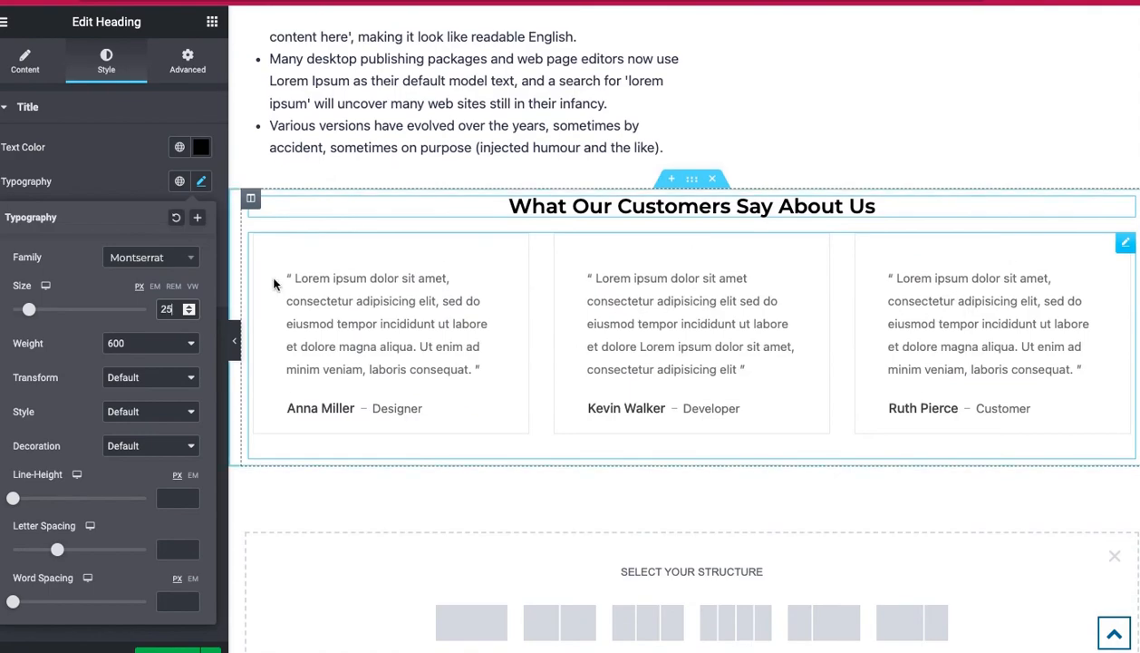
# Set the testimonials heading's font size to 28 px and compare it with the section above
pyautogui.press('BackSpace')
pyautogui.write('8')
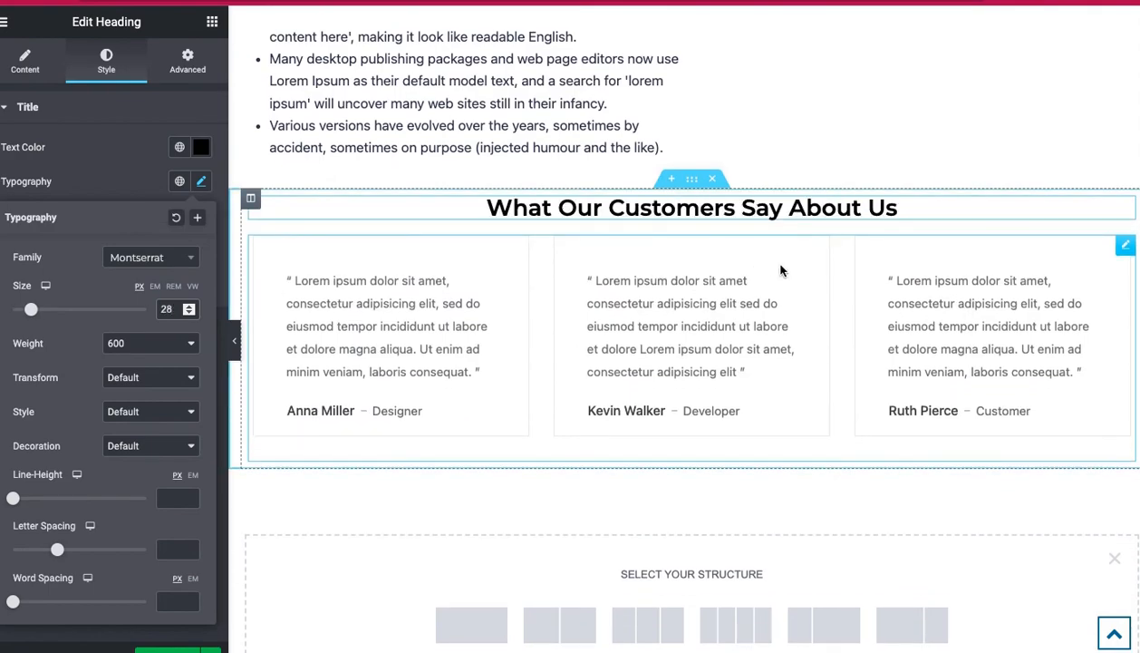
pyautogui.scroll(3, 779, 268)
pyautogui.scroll(4, 780, 269)
pyautogui.scroll(-6, 780, 269)
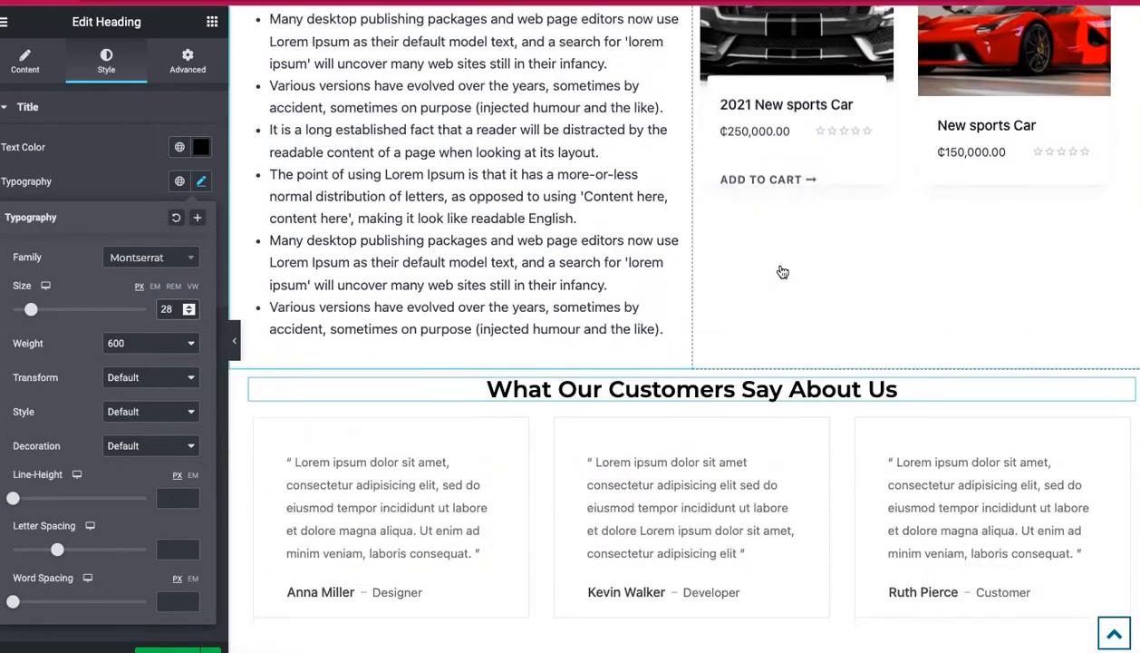
pyautogui.scroll(-1, 781, 269)
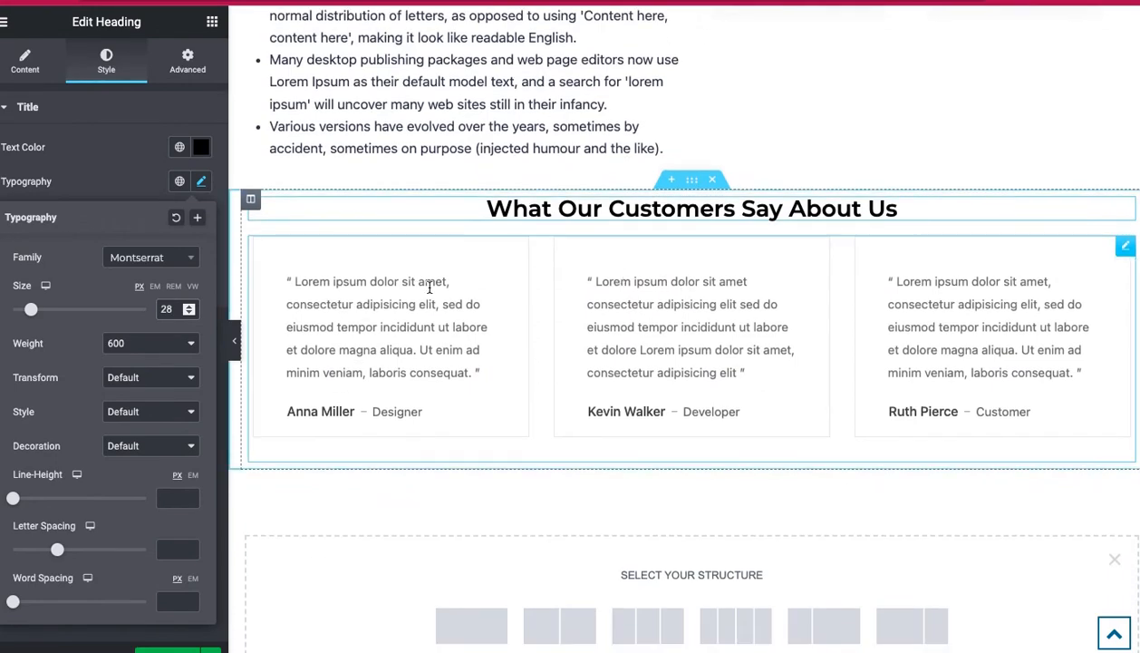
# Preview the product page at full width from the banner down to the testimonials, and return to editing
pyautogui.click(234, 341)
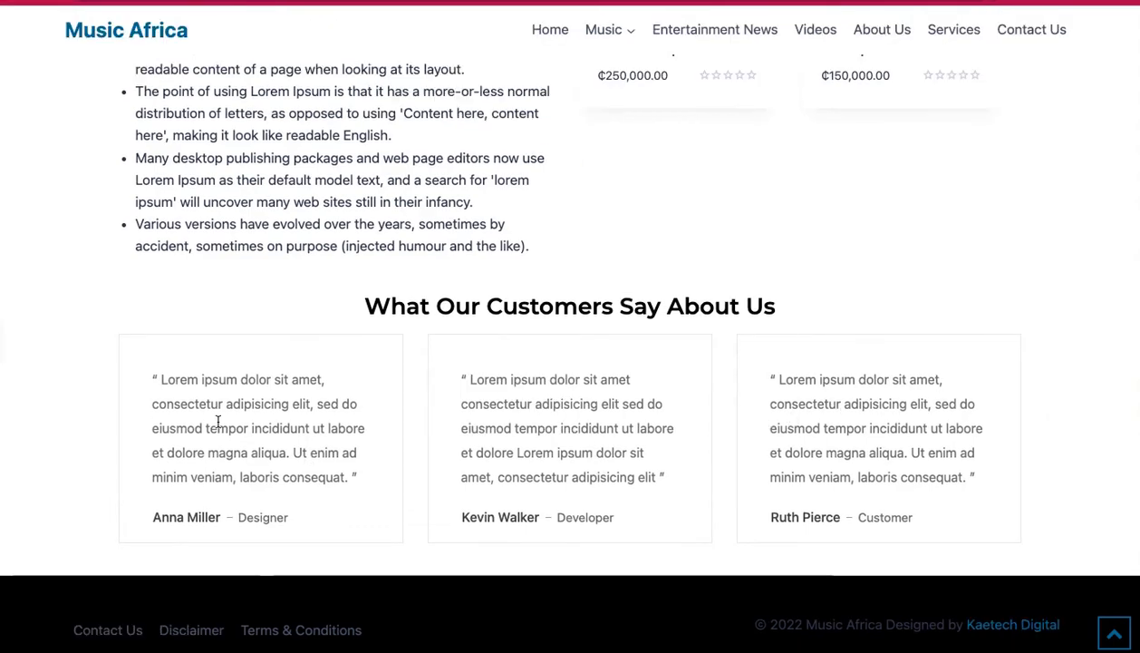
pyautogui.scroll(5, 668, 354)
pyautogui.scroll(4, 668, 355)
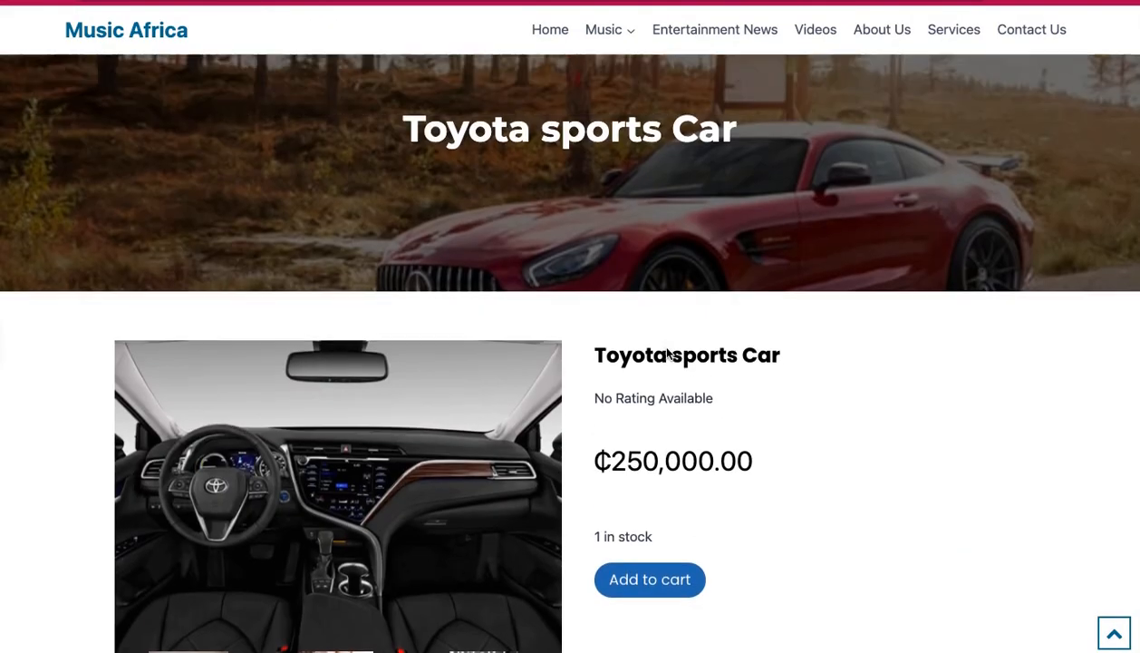
pyautogui.scroll(-9, 668, 354)
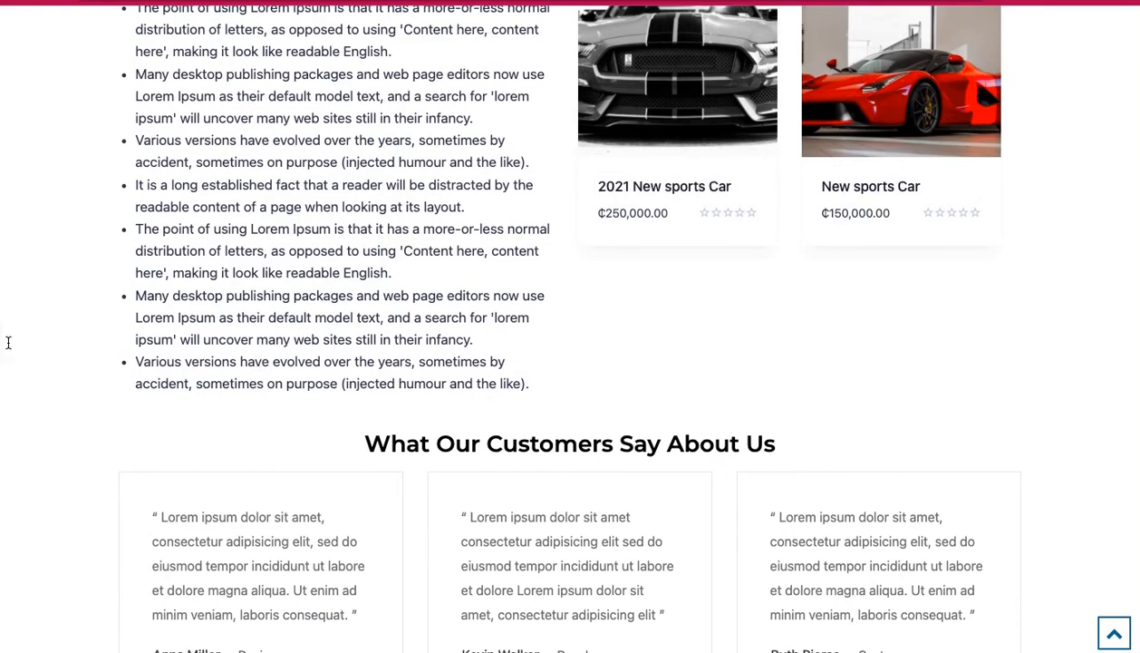
pyautogui.hotkey('ctrl', 'p')
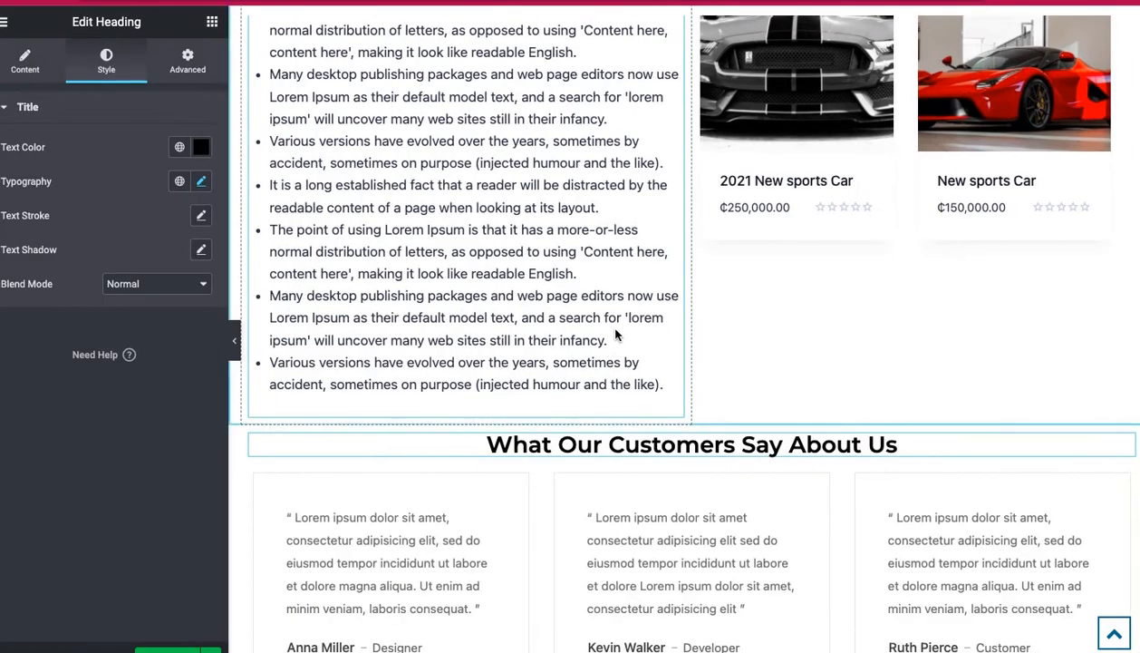
# Try a solid border with a width of 1 on all sides of the section holding the car features and related products
pyautogui.scroll(3, 852, 240)
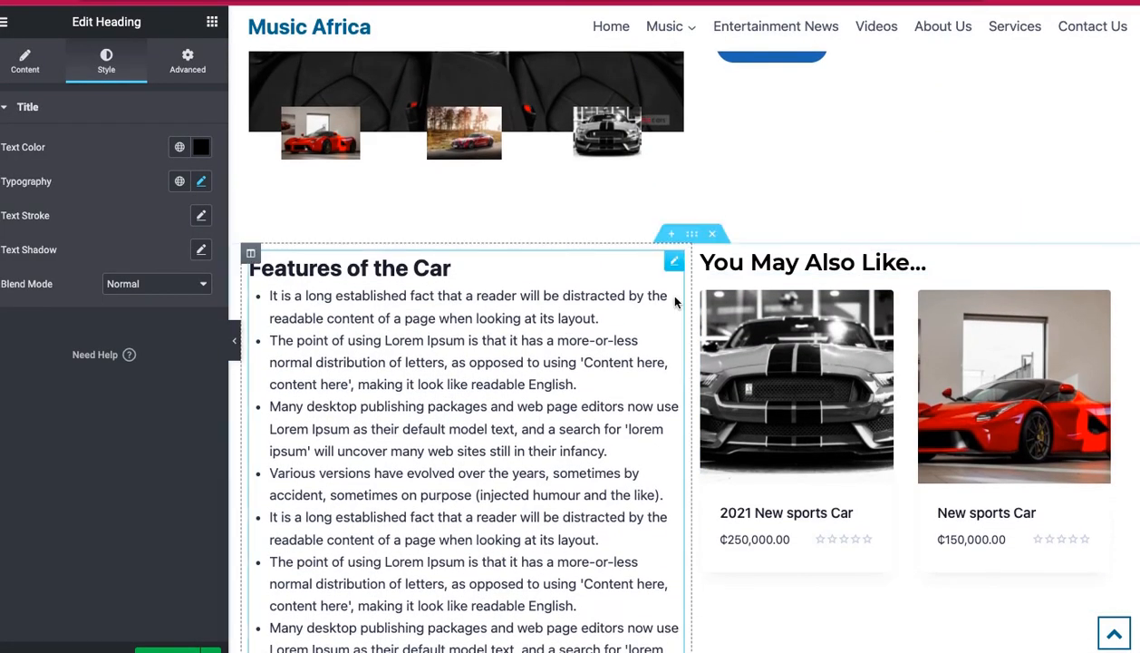
pyautogui.scroll(-1, 697, 260)
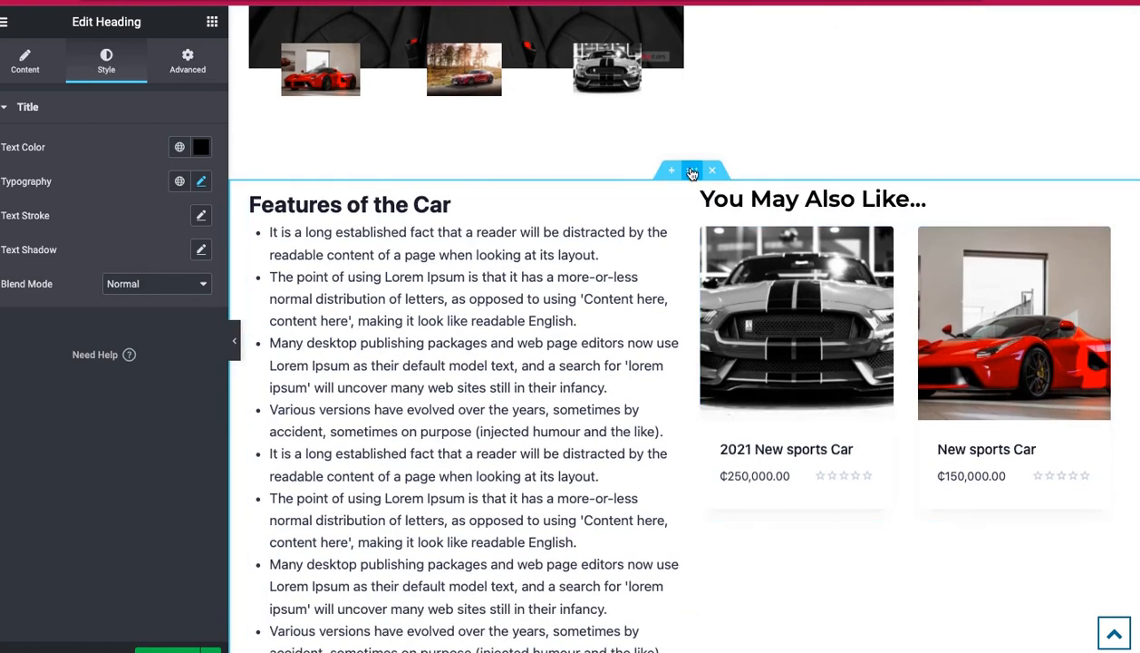
pyautogui.click(693, 174)
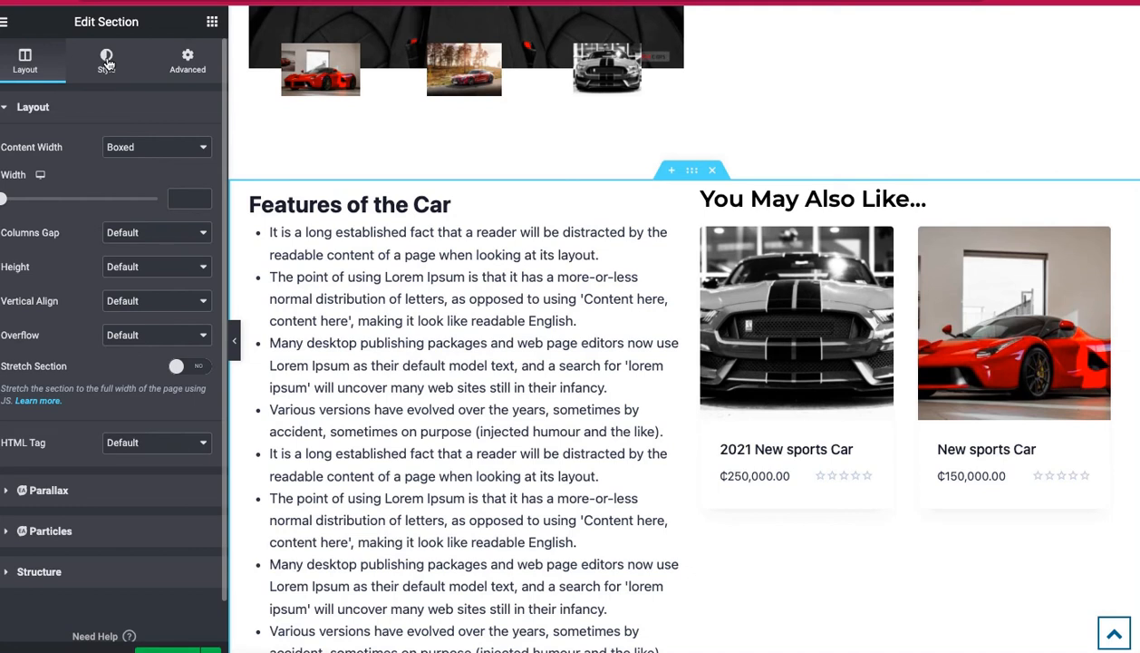
pyautogui.click(106, 62)
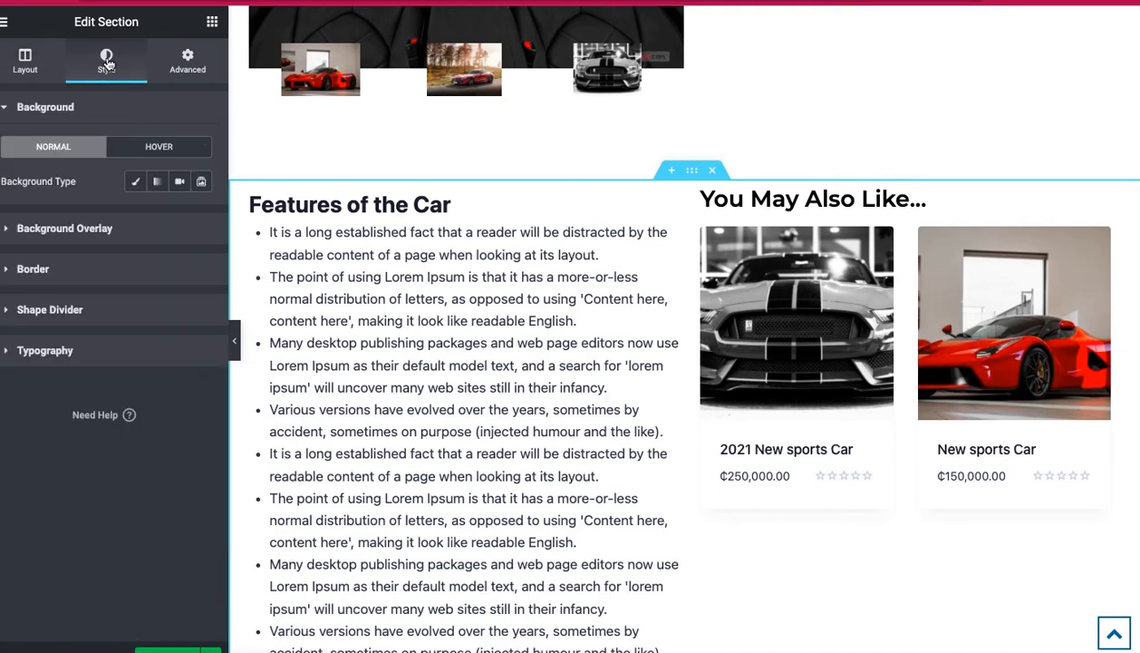
pyautogui.click(98, 271)
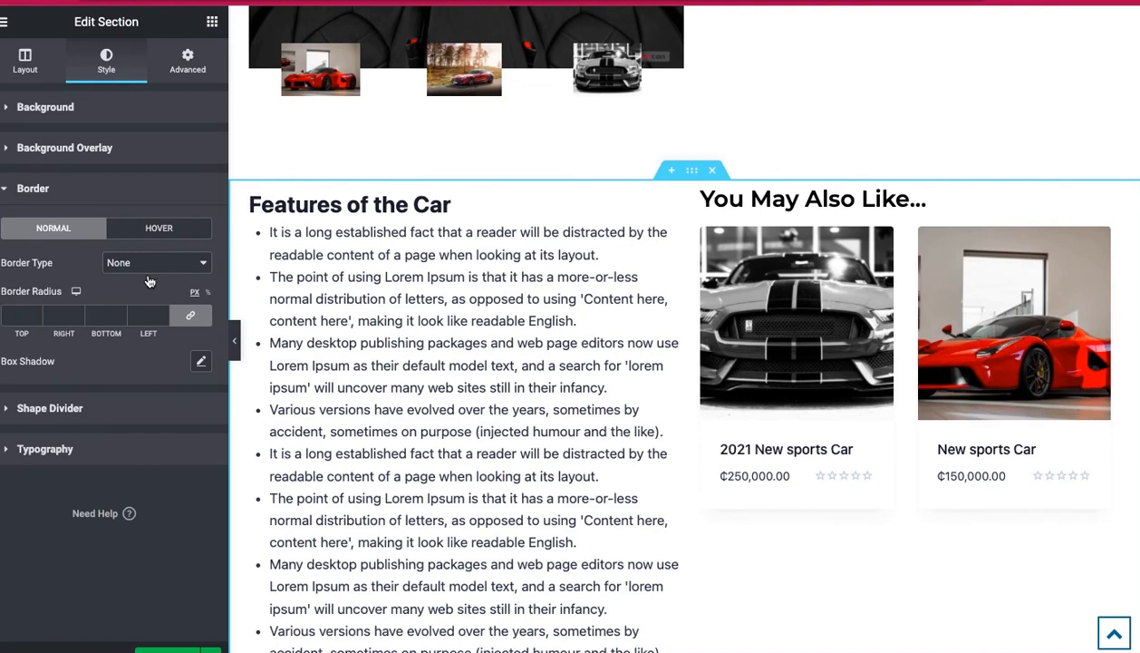
pyautogui.click(134, 262)
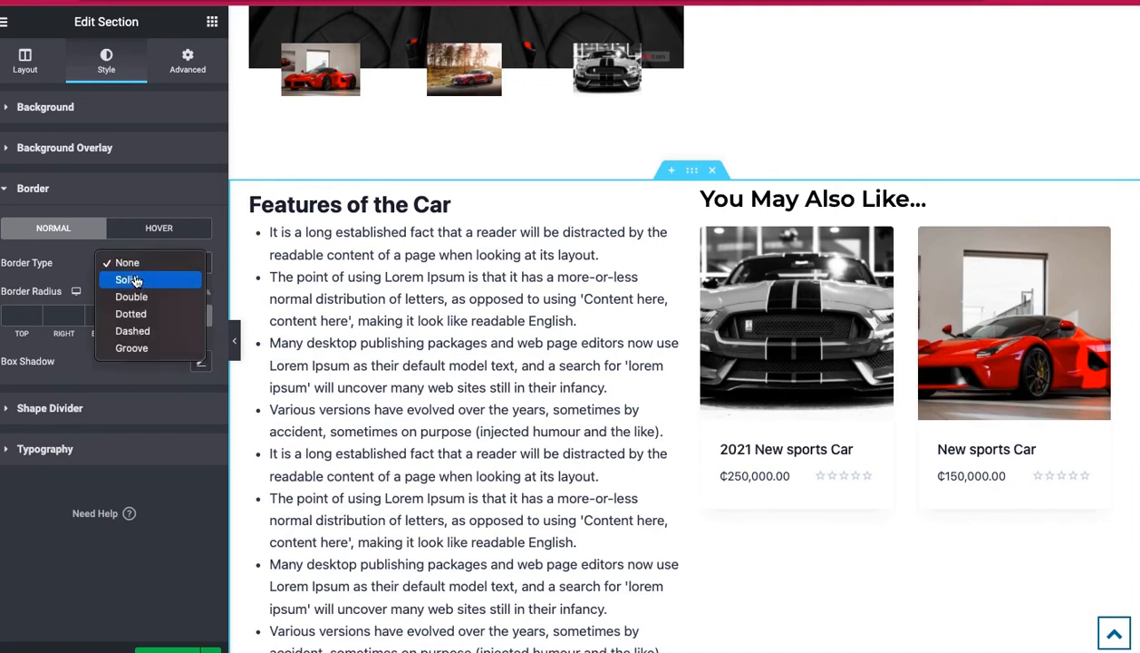
pyautogui.click(131, 279)
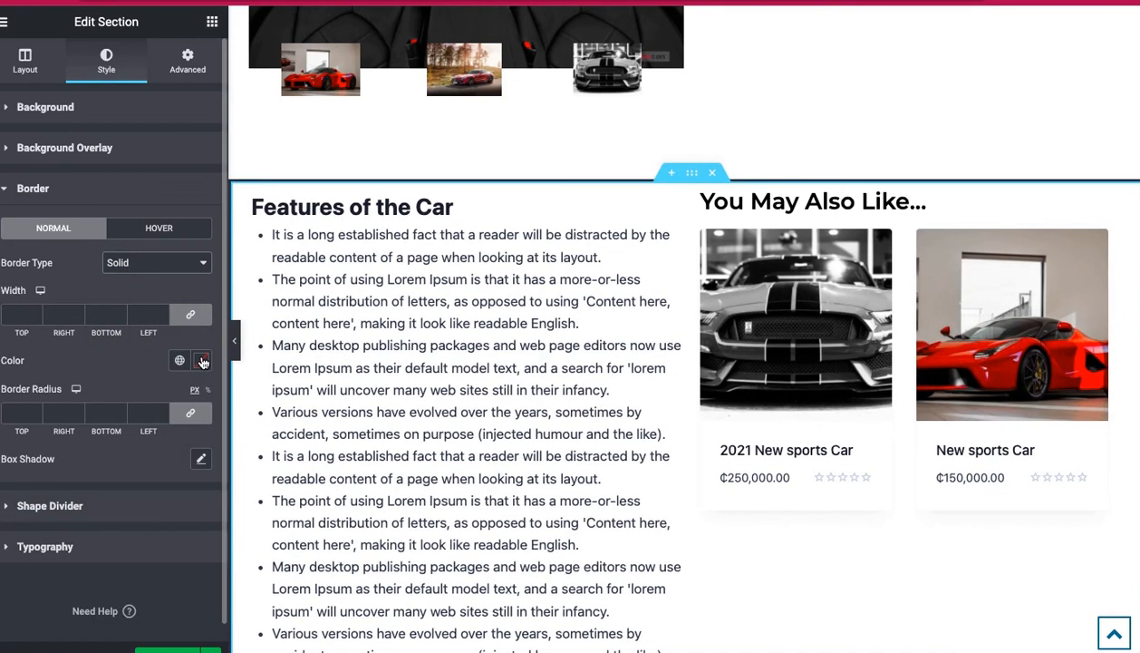
pyautogui.click(11, 314)
pyautogui.write('1')
# Set the section's border color to light gray (#CBCBCB) and preview the section at full width
pyautogui.click(200, 361)
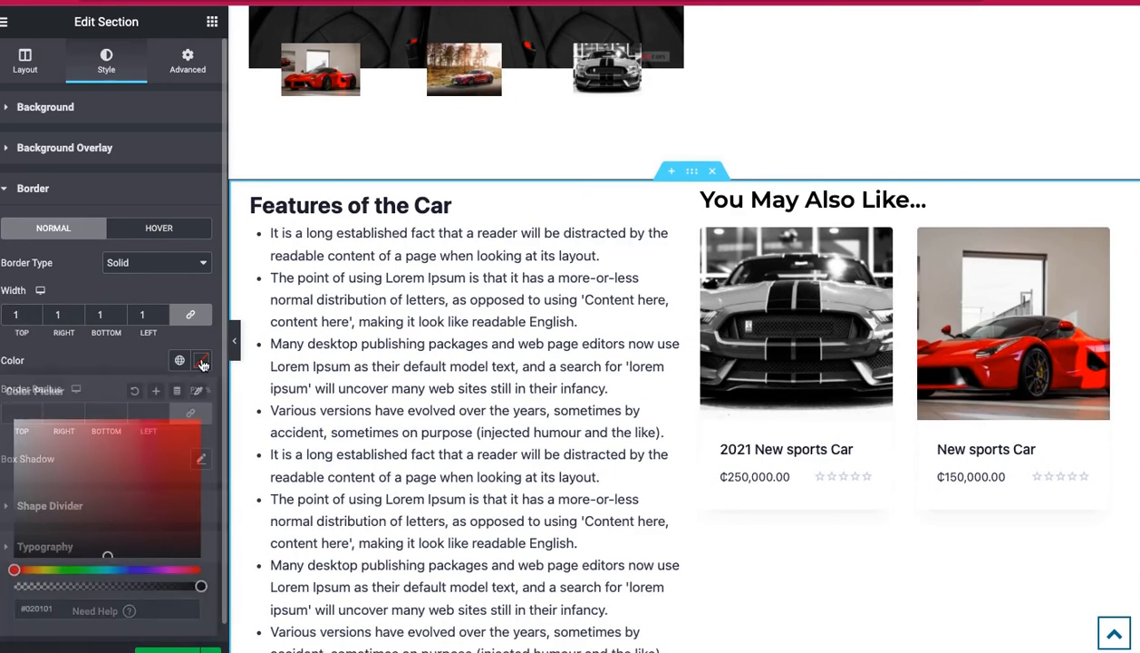
pyautogui.click(17, 455)
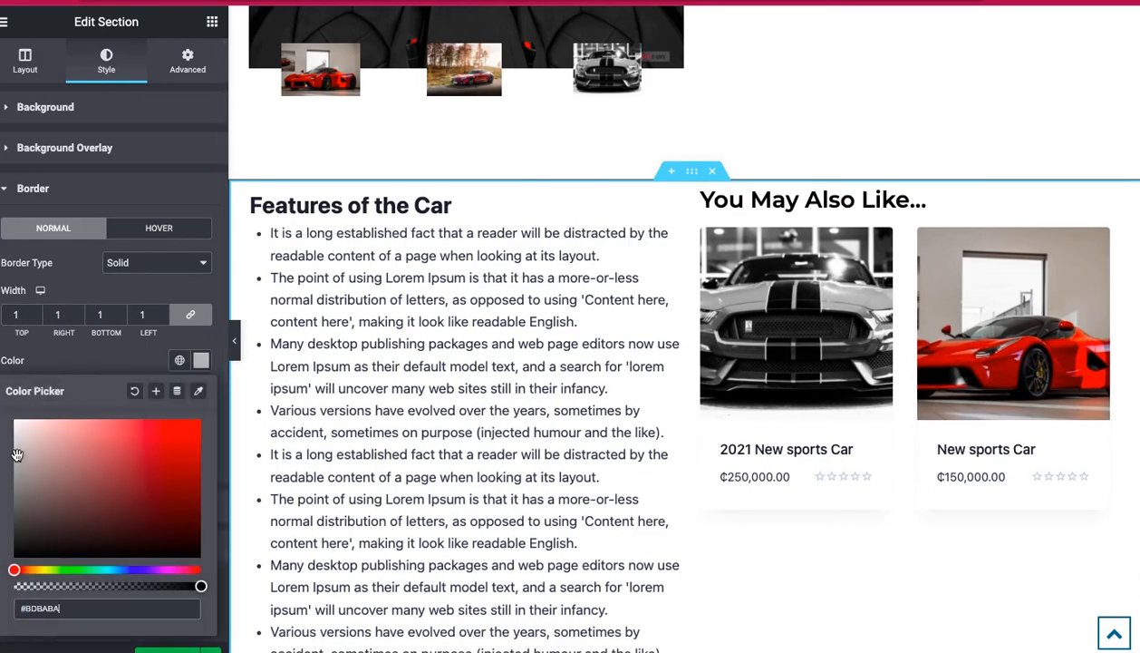
pyautogui.moveTo(17, 456); pyautogui.dragTo(10, 450)
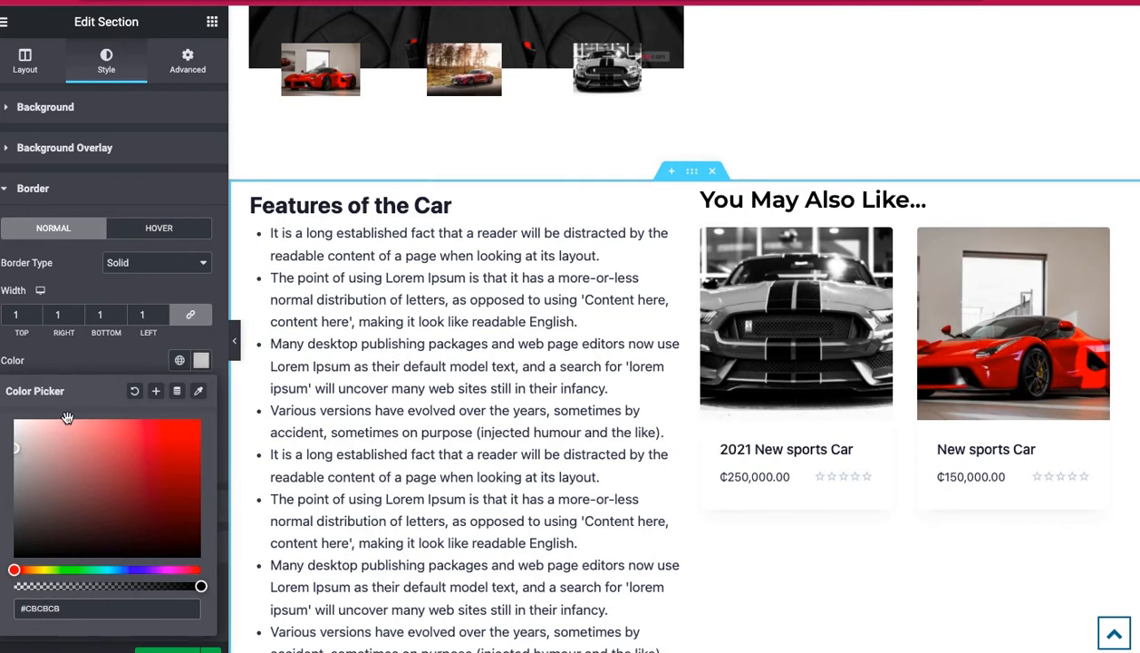
pyautogui.click(236, 345)
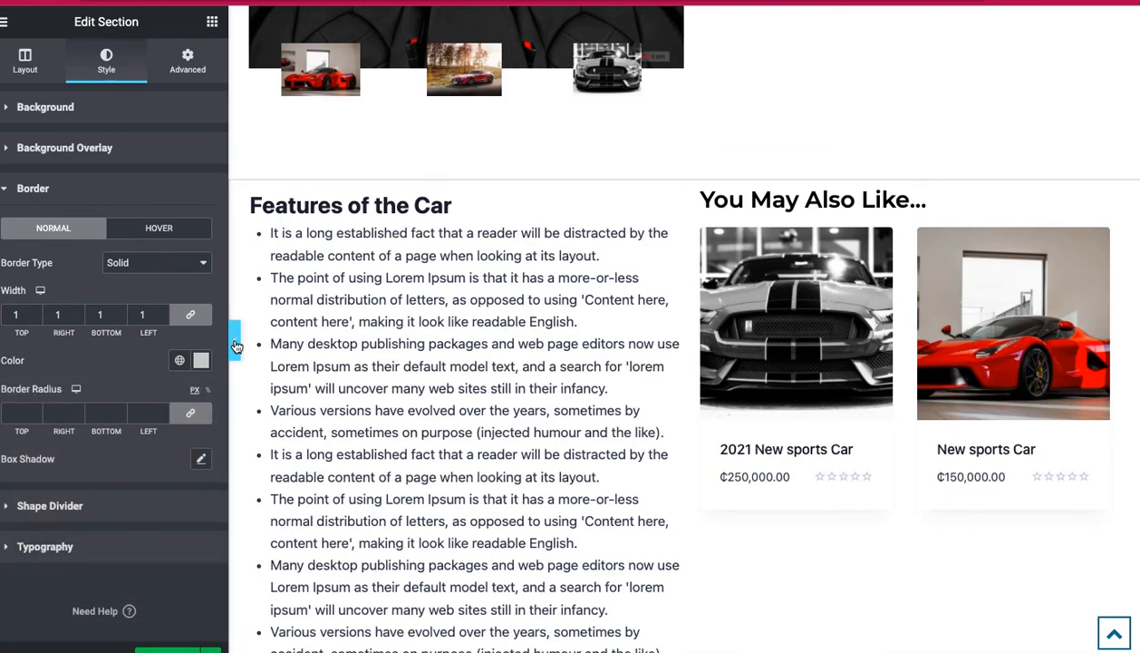
pyautogui.click(236, 346)
pyautogui.scroll(-2, 517, 324)
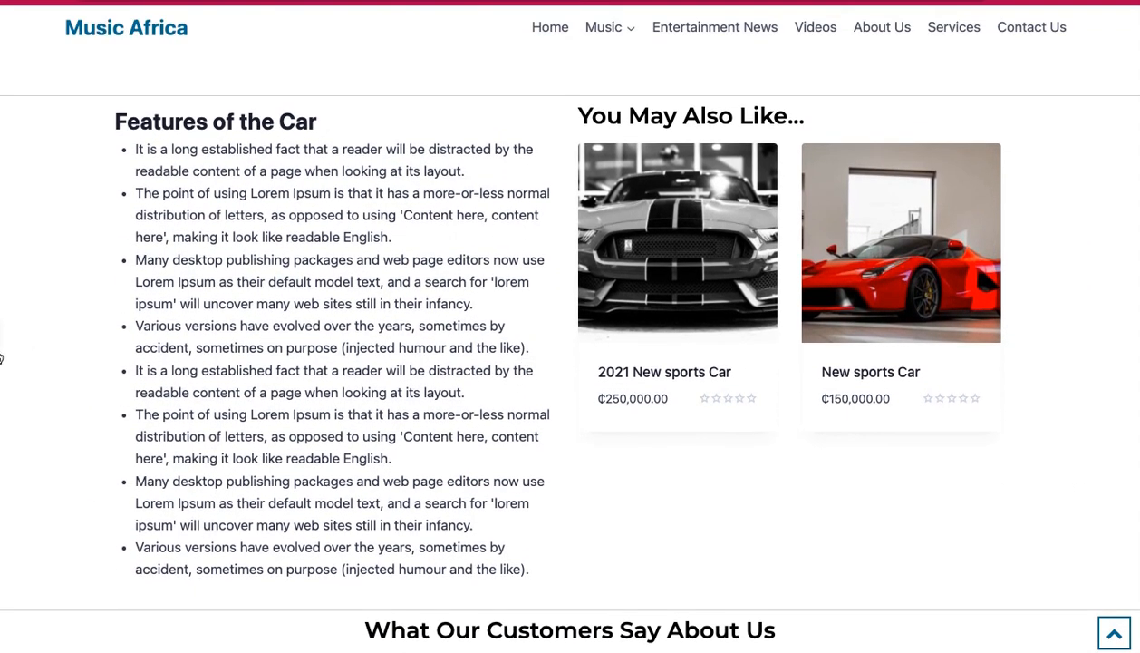
# Remove the border from the features and related products section by setting its border type to None
pyautogui.click(3, 358)
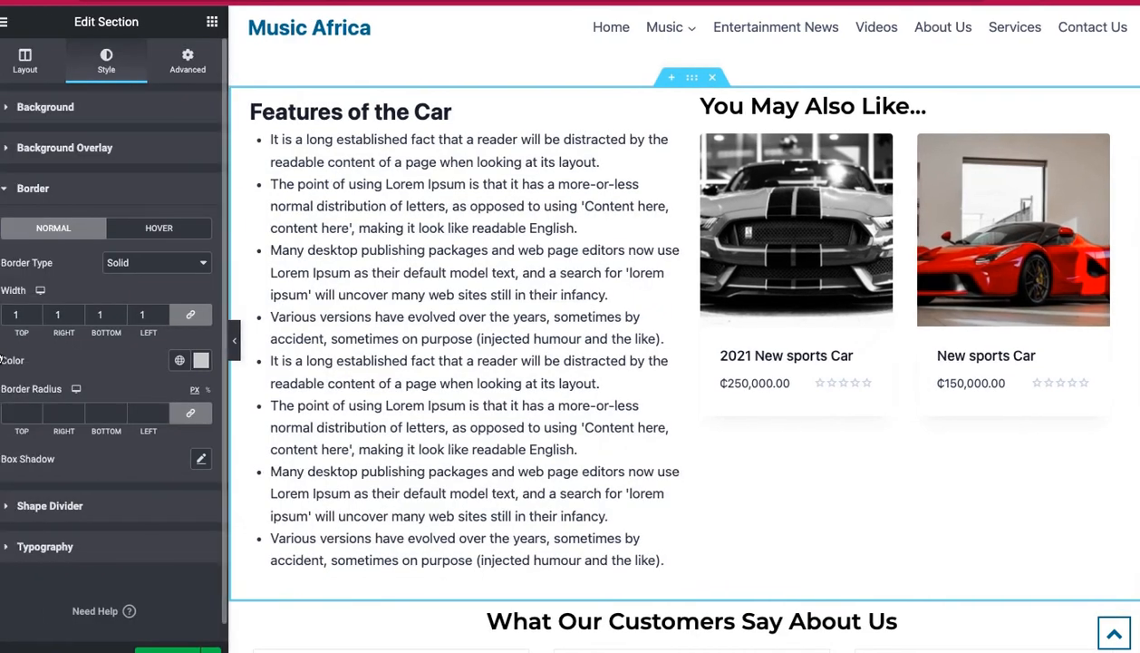
pyautogui.click(159, 262)
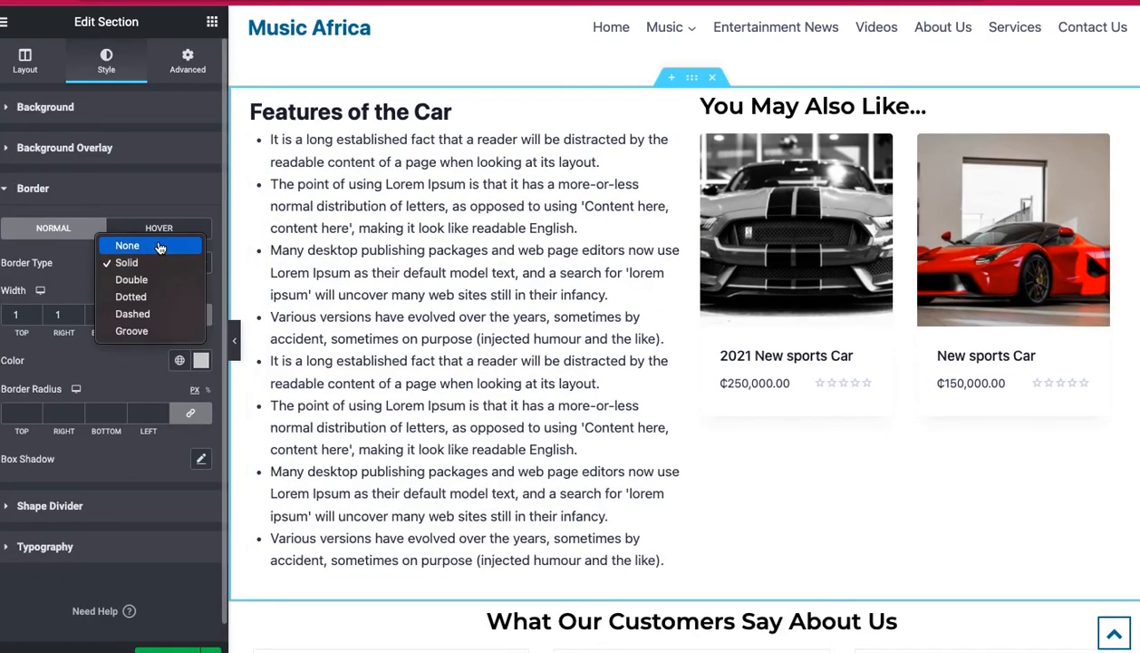
pyautogui.click(156, 246)
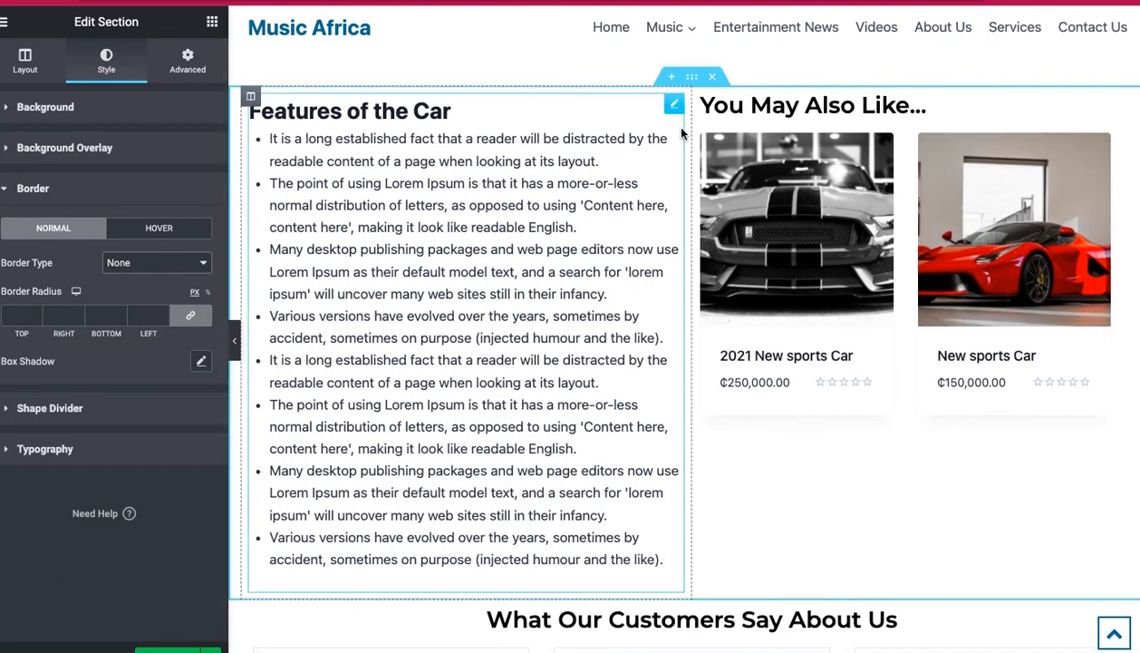
# Give the "Features of the Car" column a solid border with a width of 1 on all sides, and preview it
pyautogui.click(252, 97)
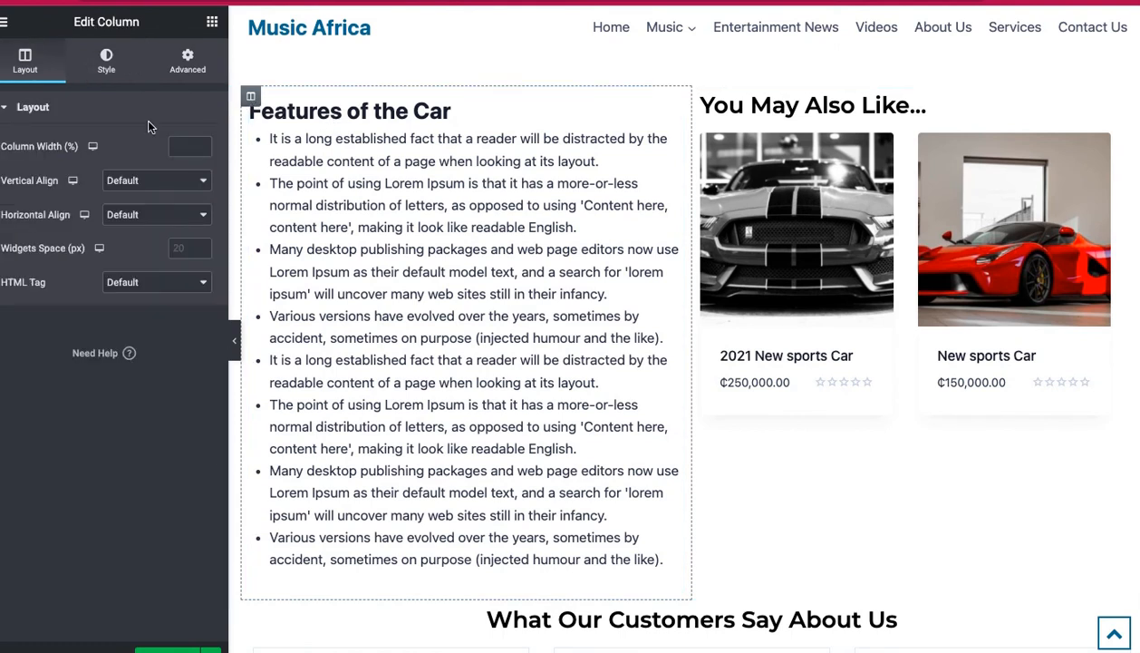
pyautogui.click(107, 61)
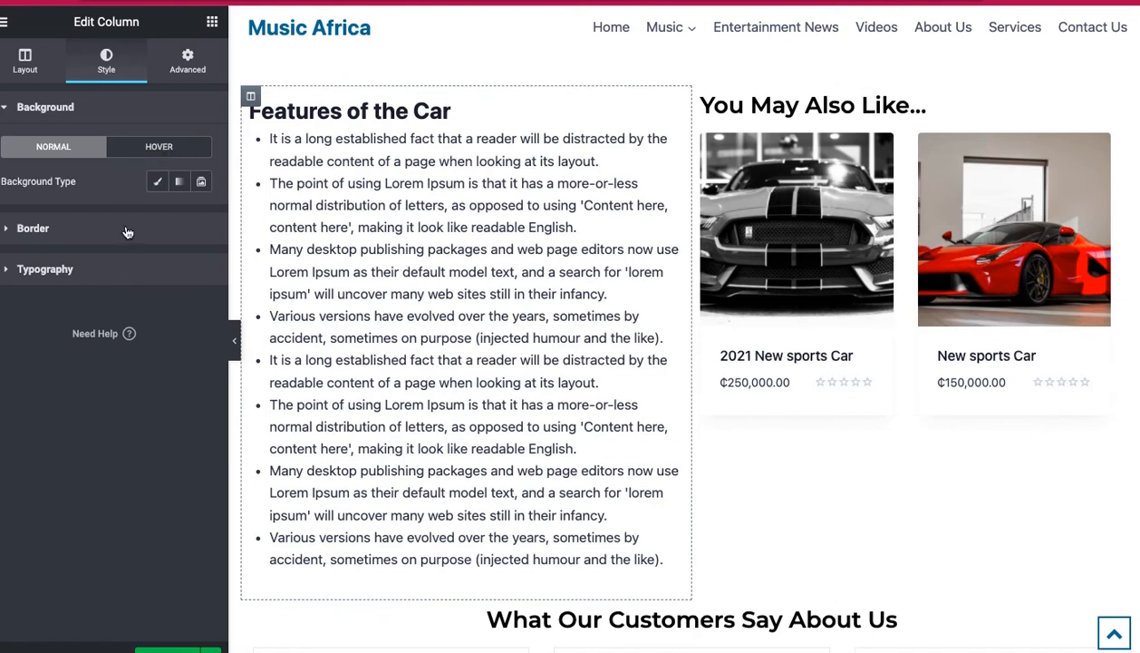
pyautogui.click(128, 233)
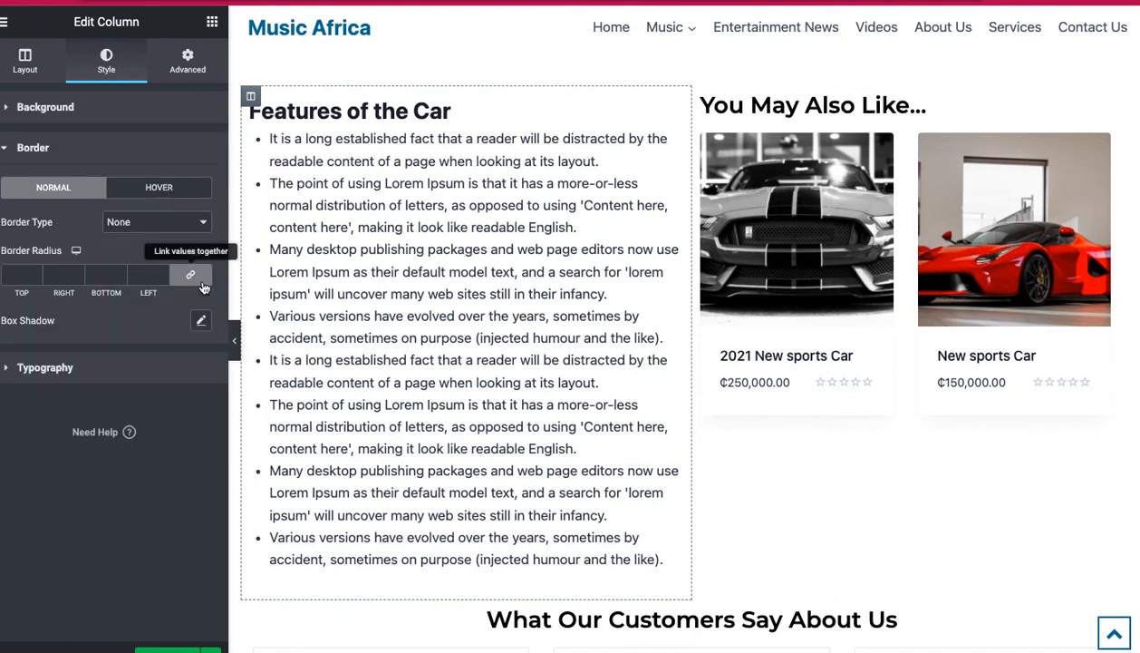
pyautogui.click(178, 225)
pyautogui.click(172, 240)
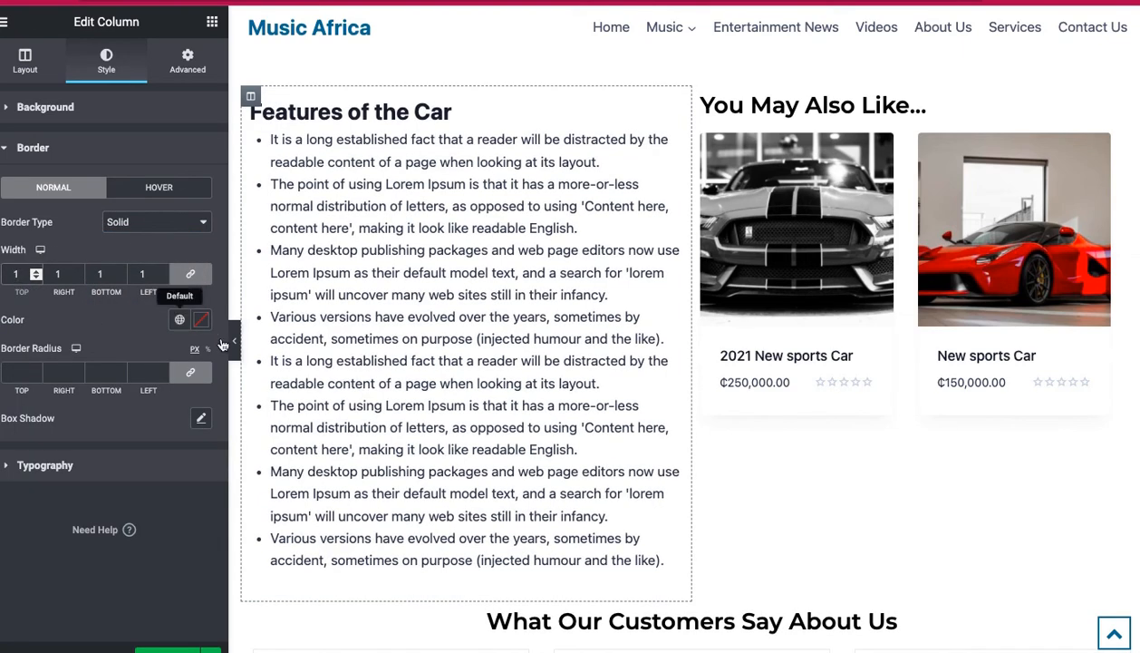
pyautogui.click(235, 348)
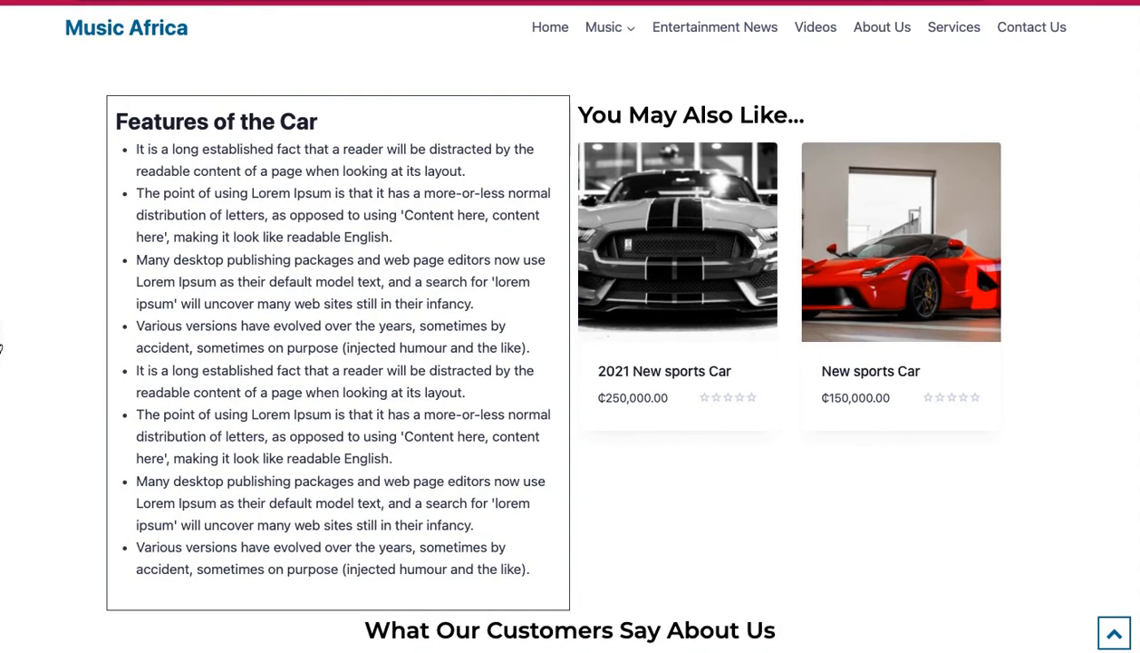
pyautogui.click(2, 347)
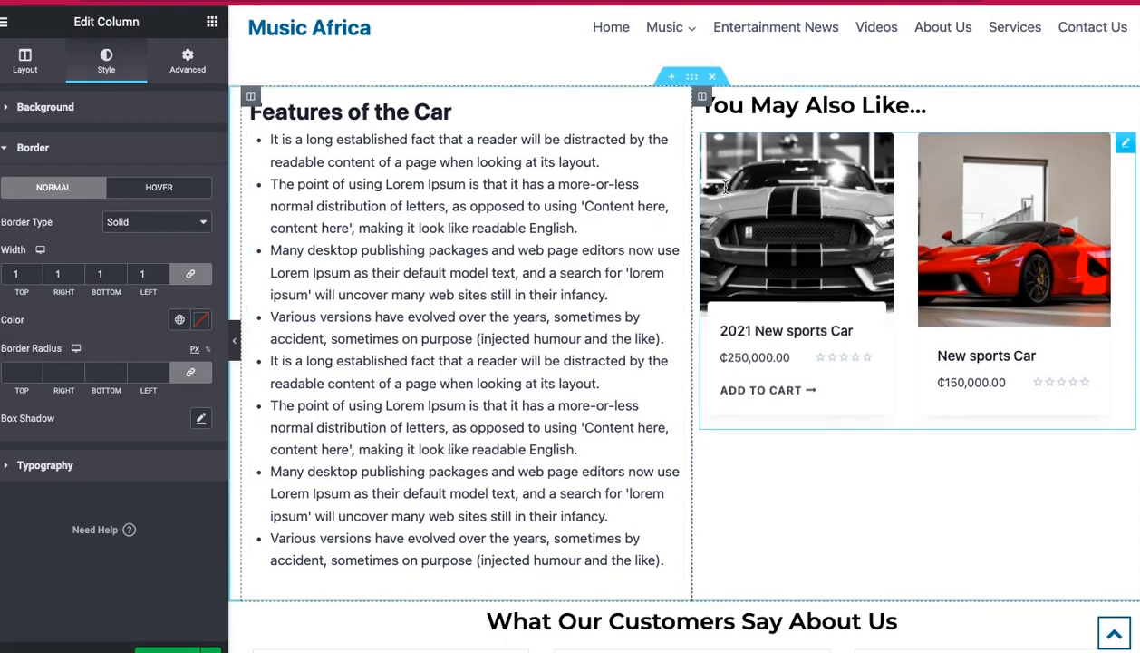
# Give the "You May Also Like..." column a solid border with a width of 1 on all sides, and preview it
pyautogui.click(704, 97)
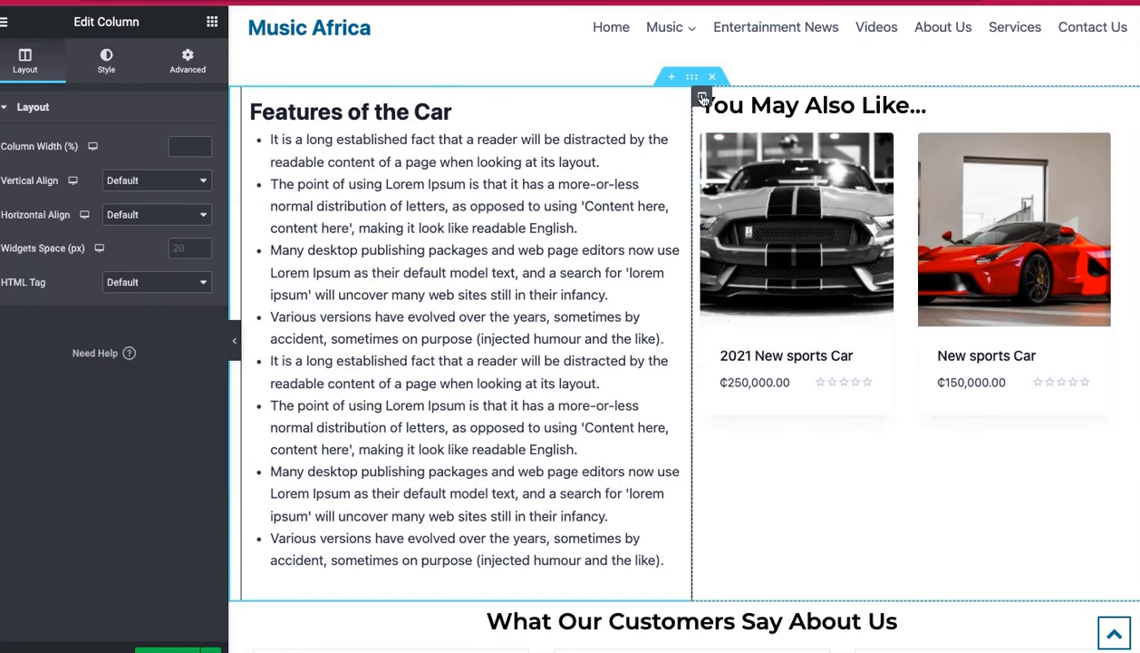
pyautogui.click(107, 63)
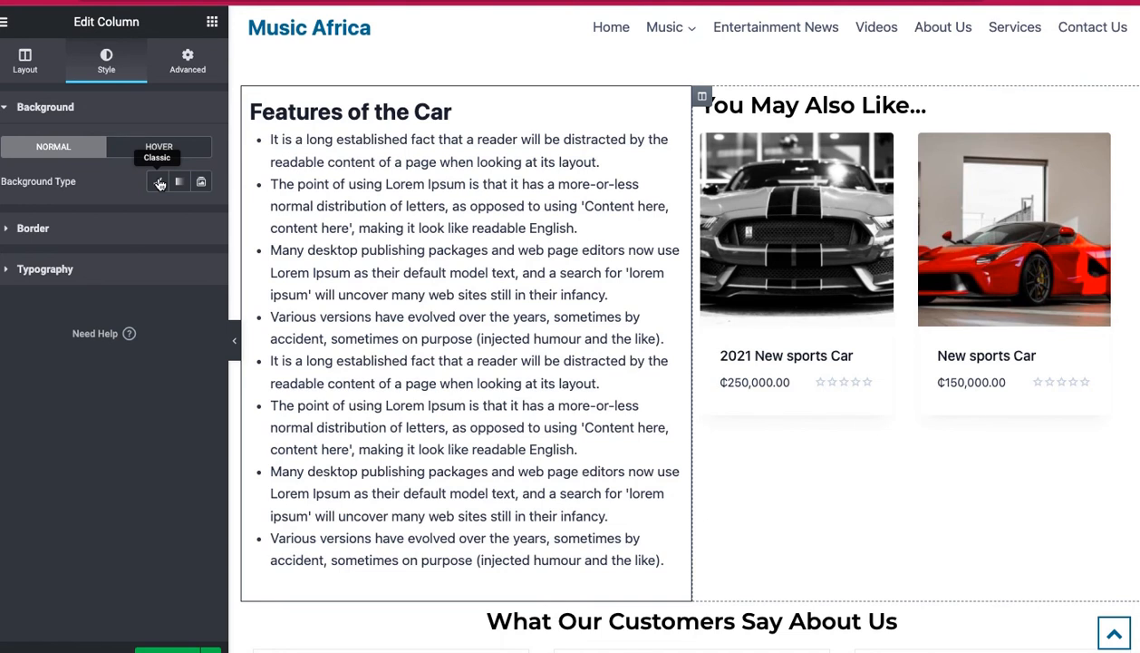
pyautogui.click(139, 237)
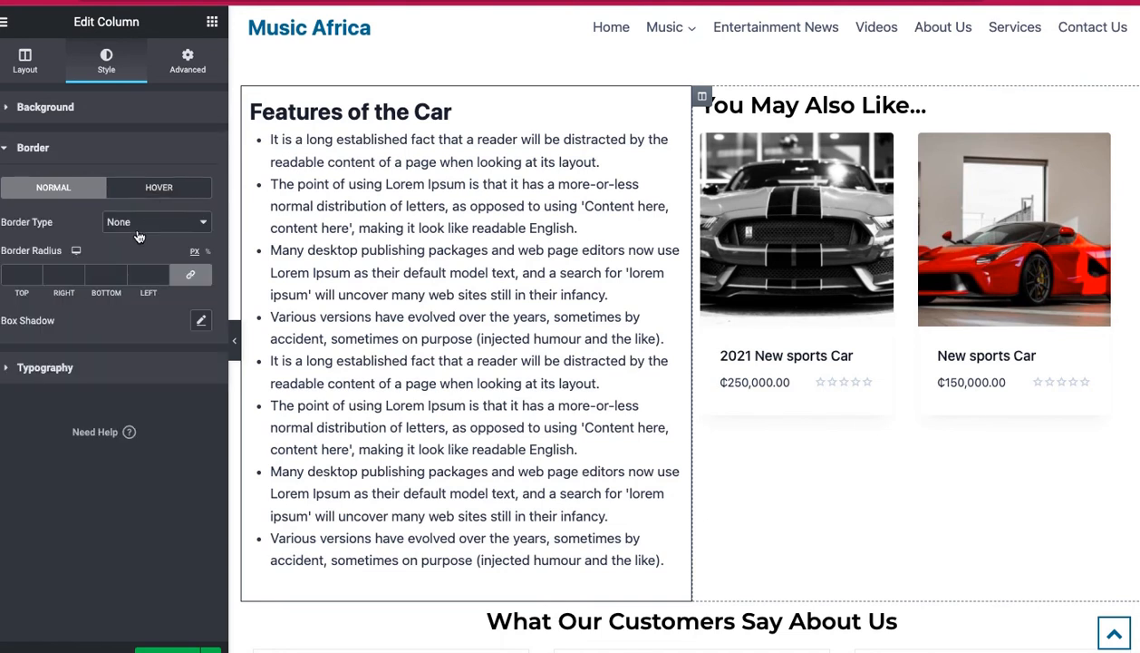
pyautogui.click(178, 221)
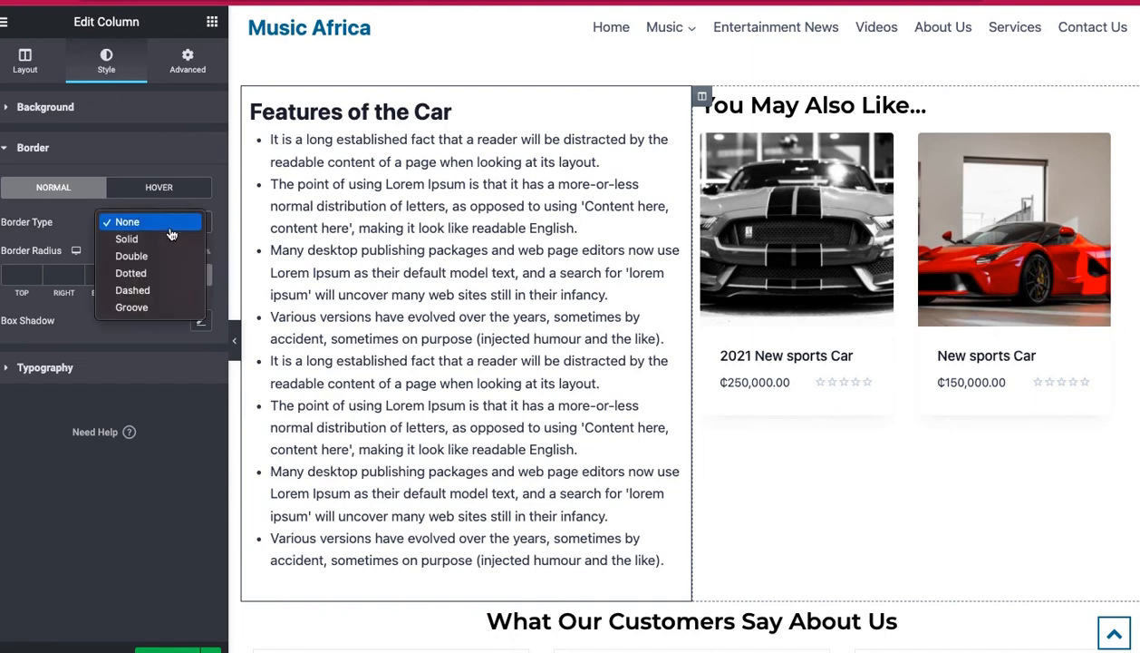
pyautogui.click(69, 261)
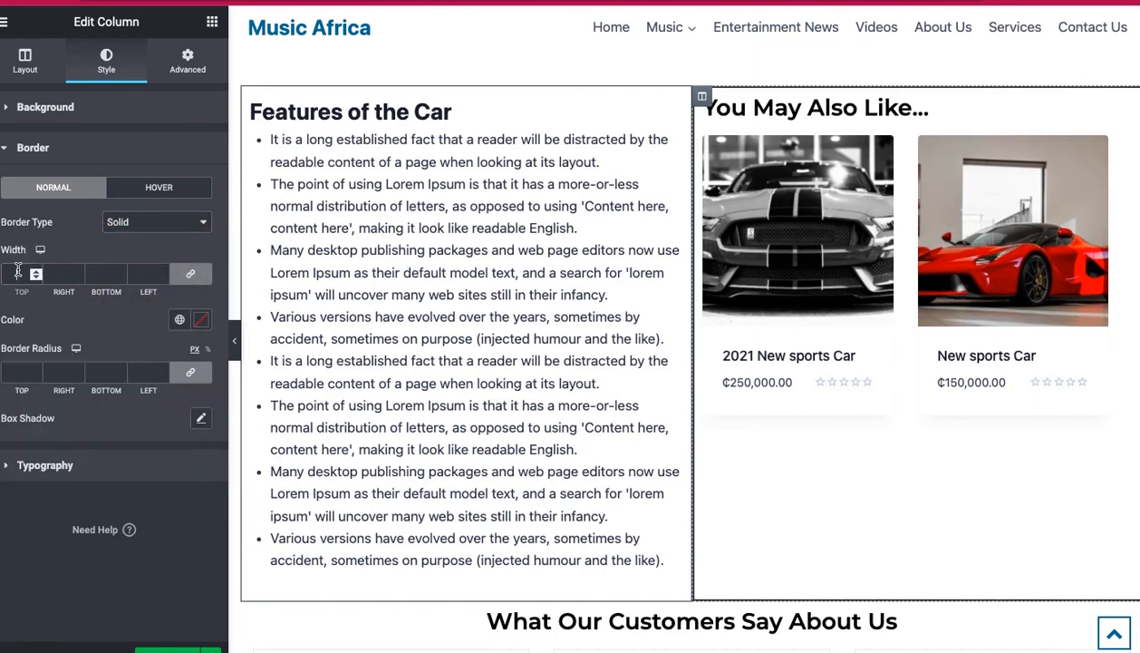
pyautogui.click(17, 270)
pyautogui.write('1')
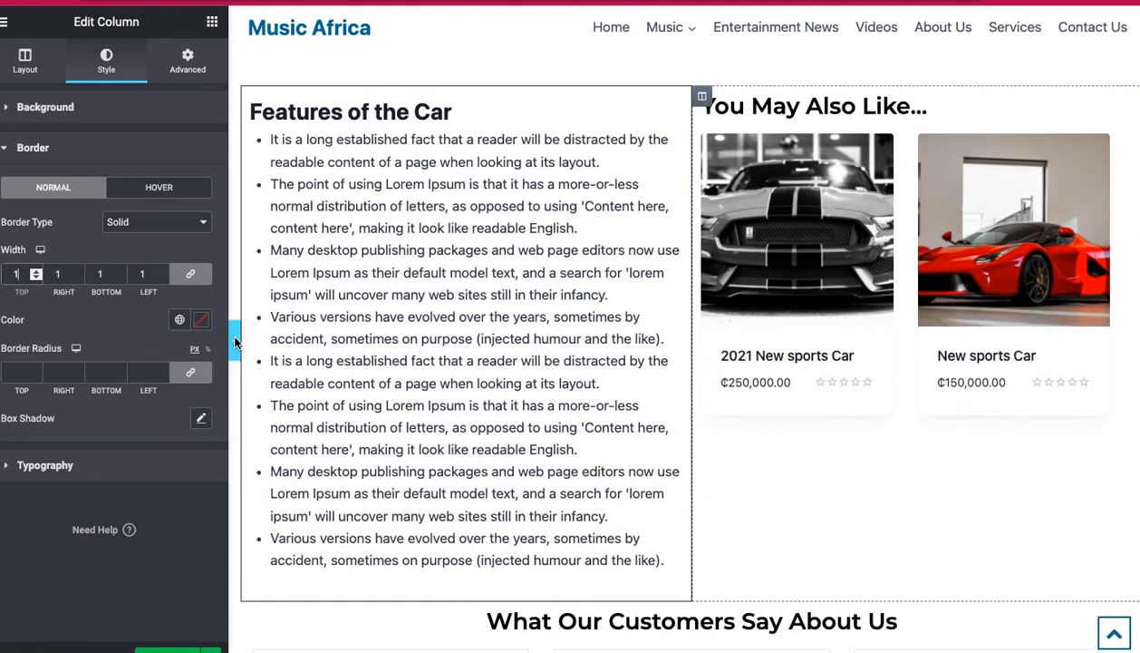
pyautogui.click(233, 347)
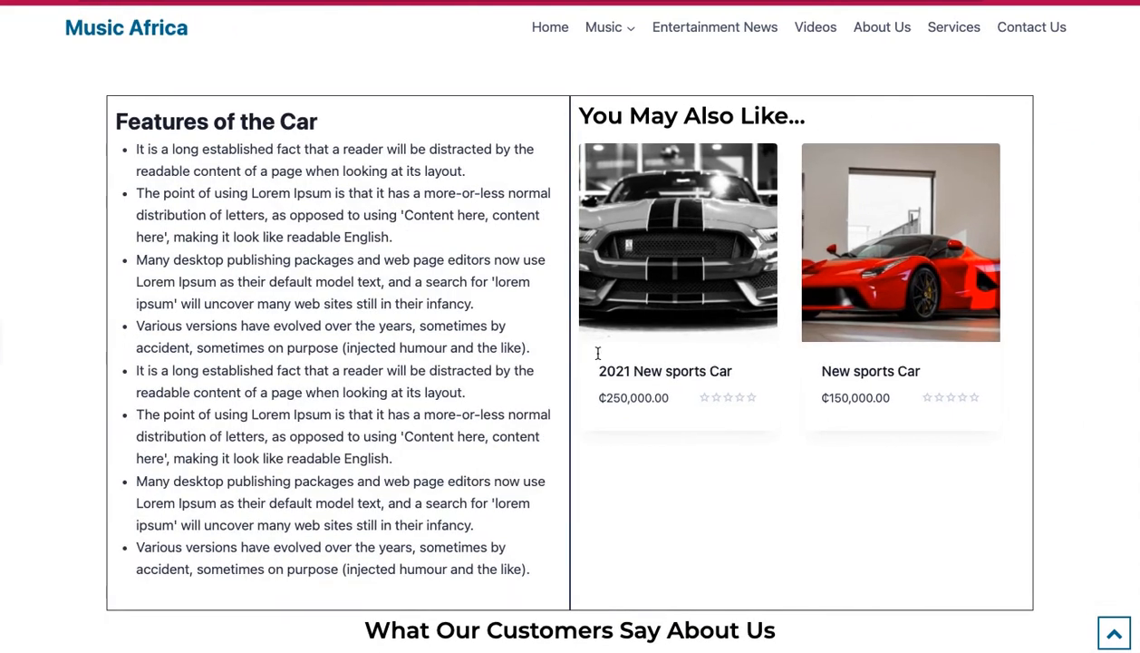
# Set the columns gap of the features and related products section to Wide, and preview it at full width
pyautogui.scroll(2, 598, 354)
pyautogui.scroll(-2, 598, 354)
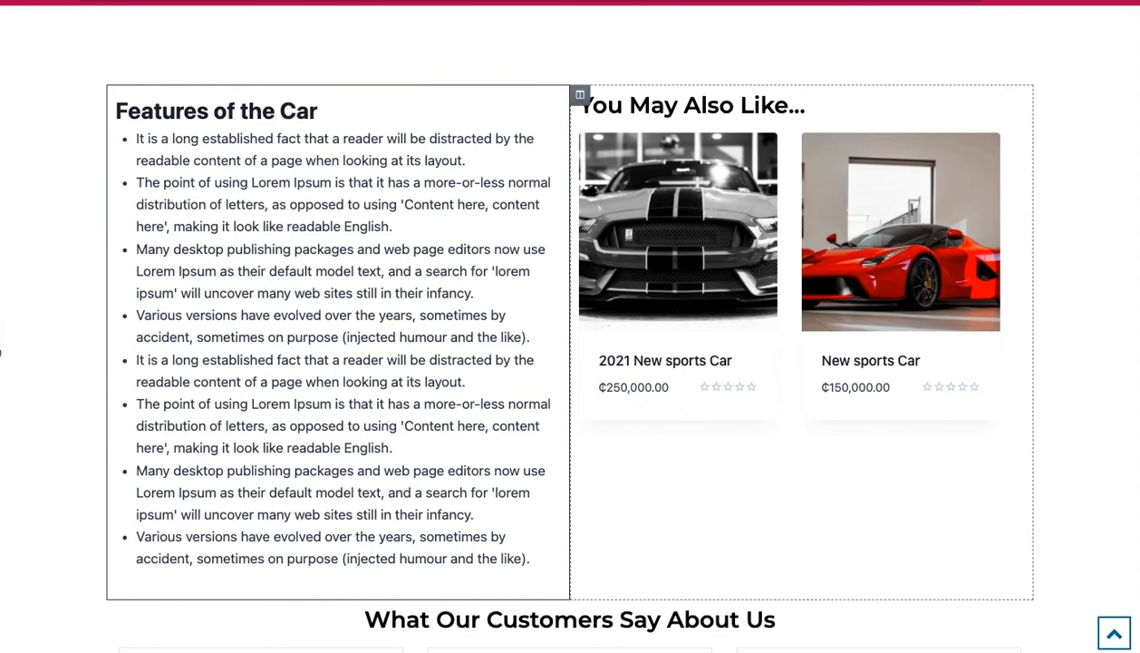
pyautogui.click(6, 352)
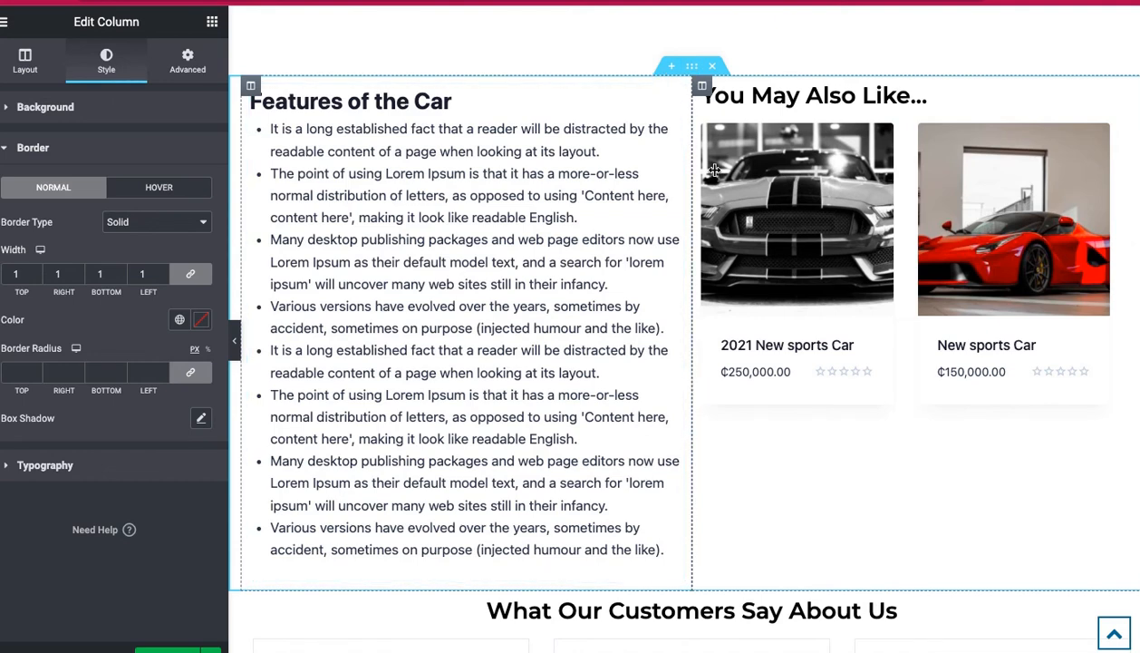
pyautogui.click(29, 64)
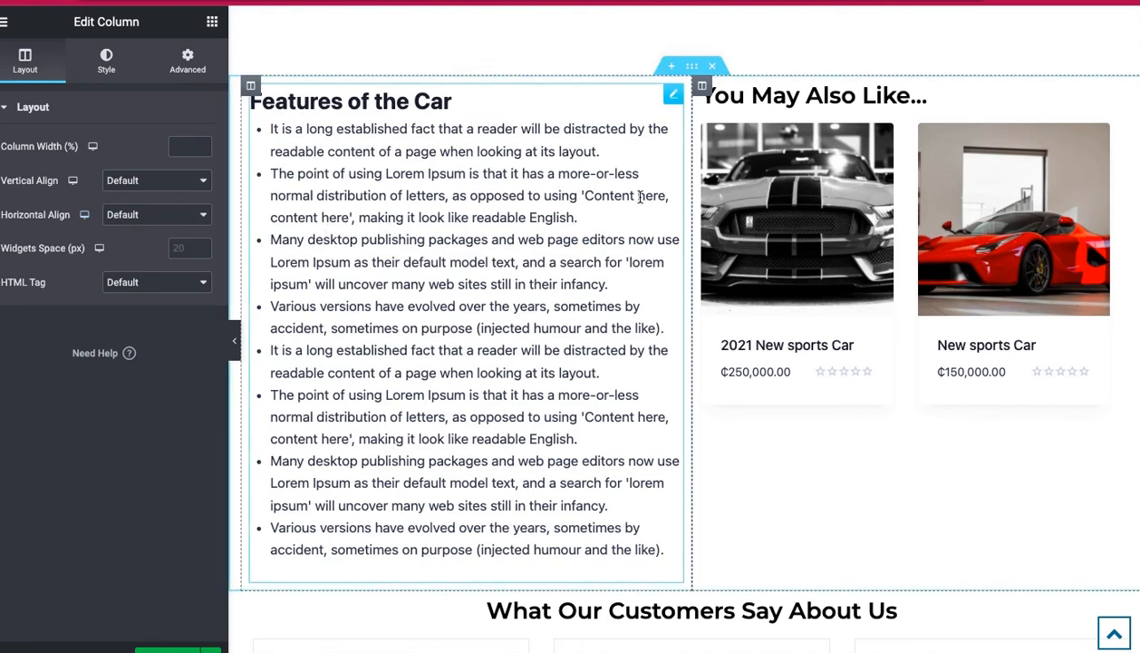
pyautogui.scroll(2, 685, 131)
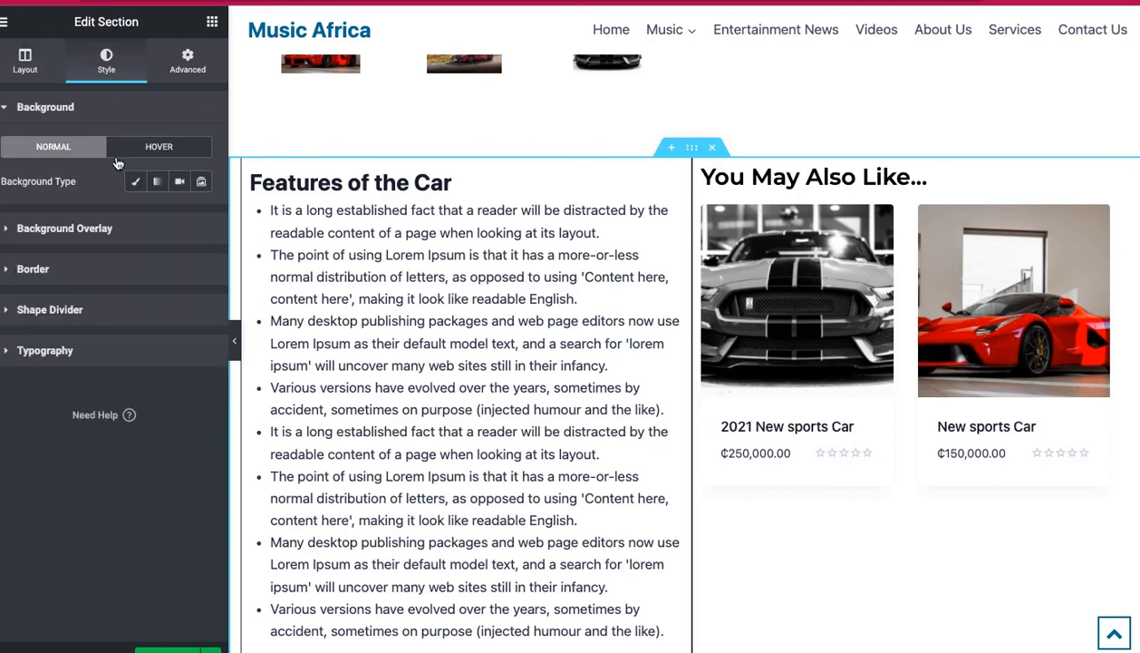
pyautogui.click(25, 58)
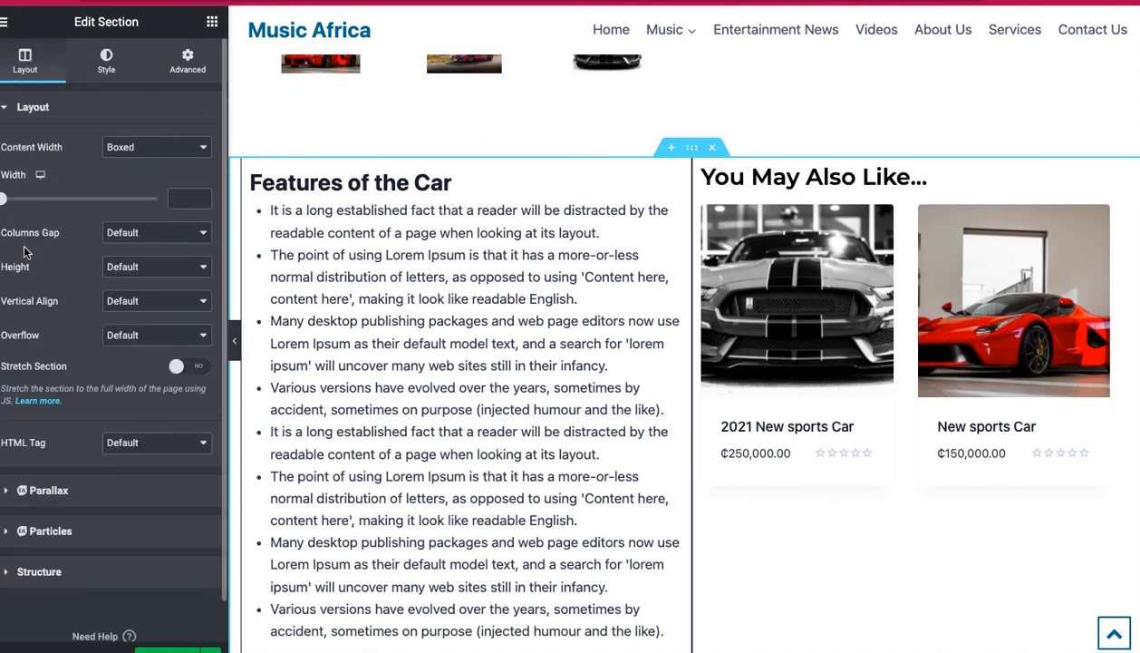
pyautogui.click(154, 236)
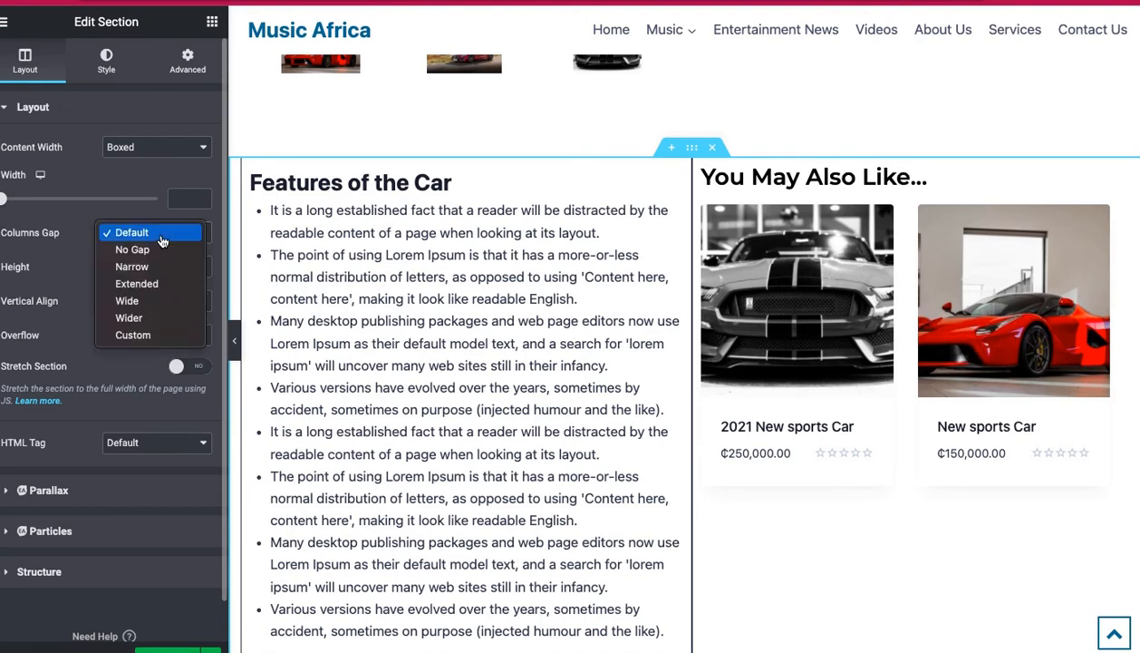
pyautogui.click(146, 286)
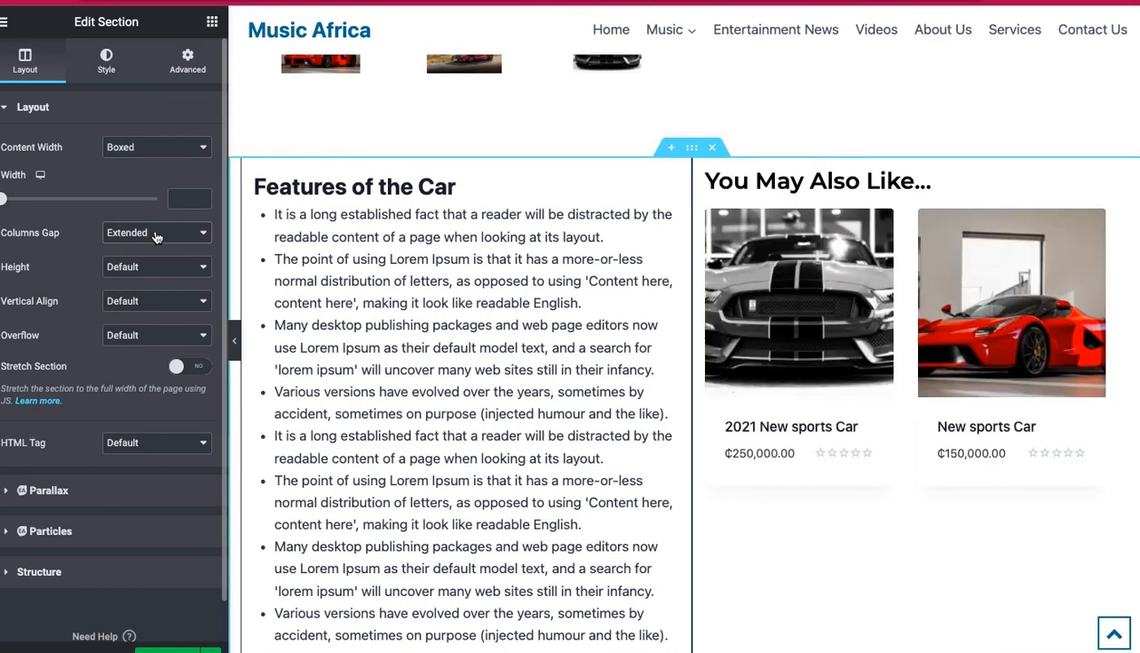
pyautogui.click(154, 234)
pyautogui.click(152, 253)
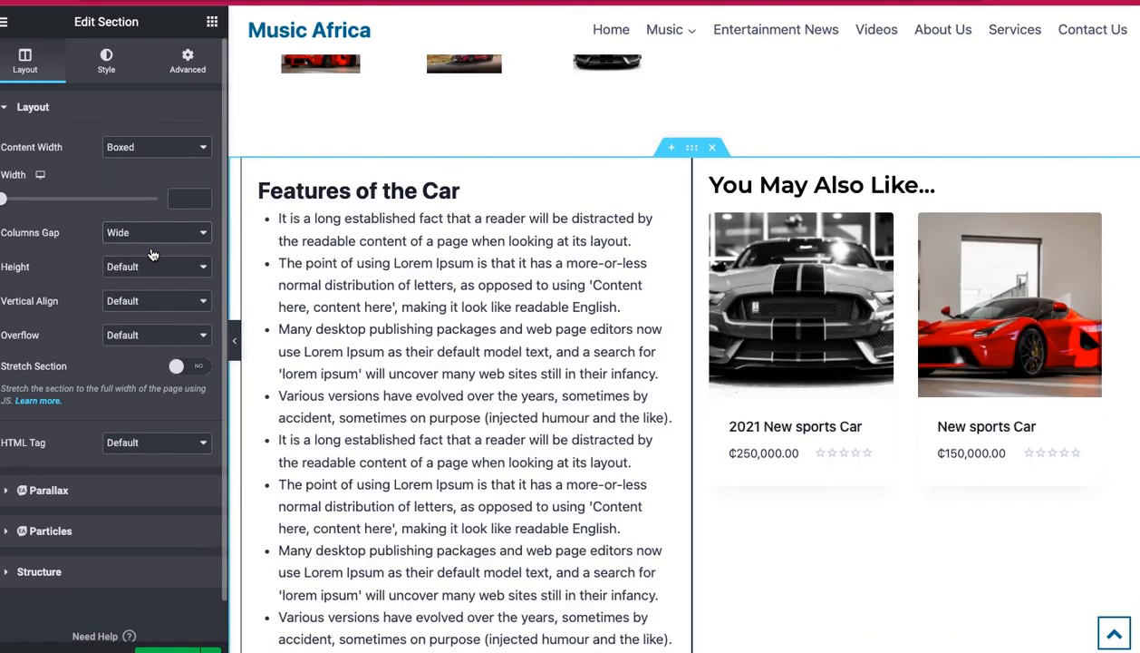
pyautogui.click(236, 343)
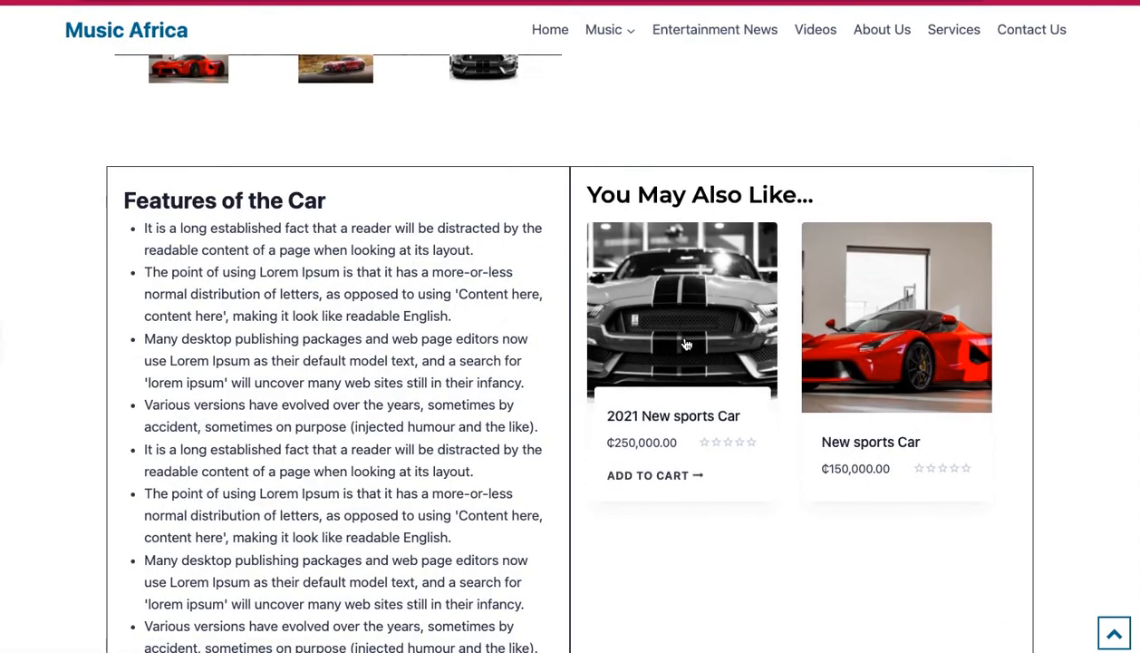
pyautogui.scroll(-4, 686, 345)
pyautogui.scroll(3, 687, 344)
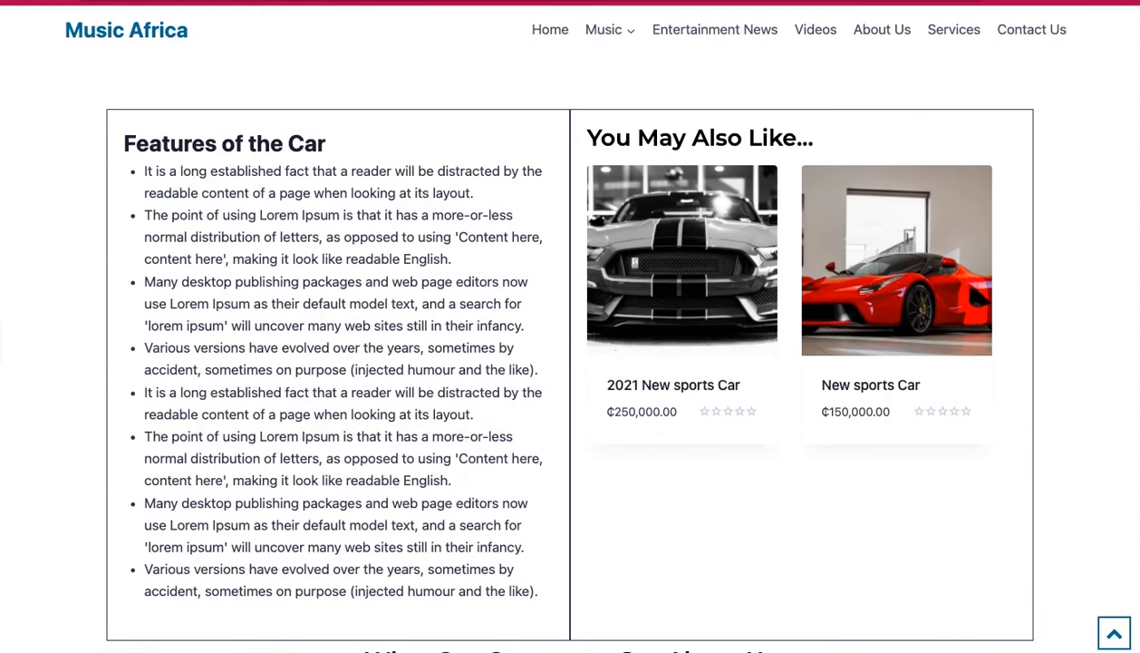
# Try a 20 px margin on the "Features of the Car" column, clear it, and set 20 px padding on all sides instead
pyautogui.click(4, 343)
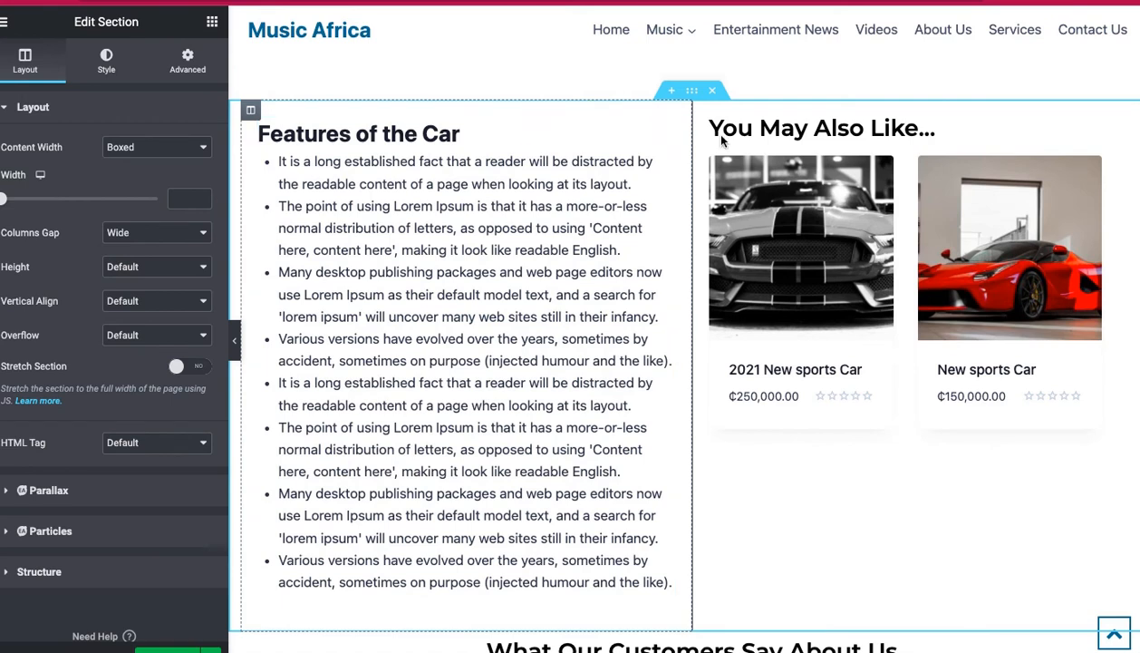
pyautogui.click(251, 111)
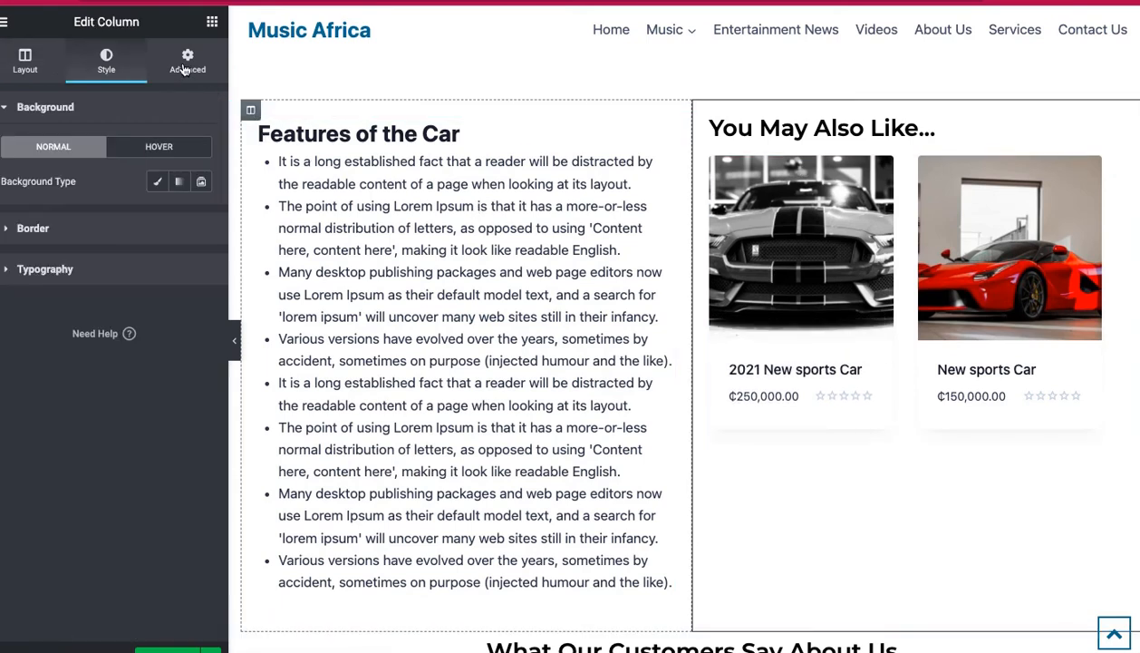
pyautogui.click(185, 65)
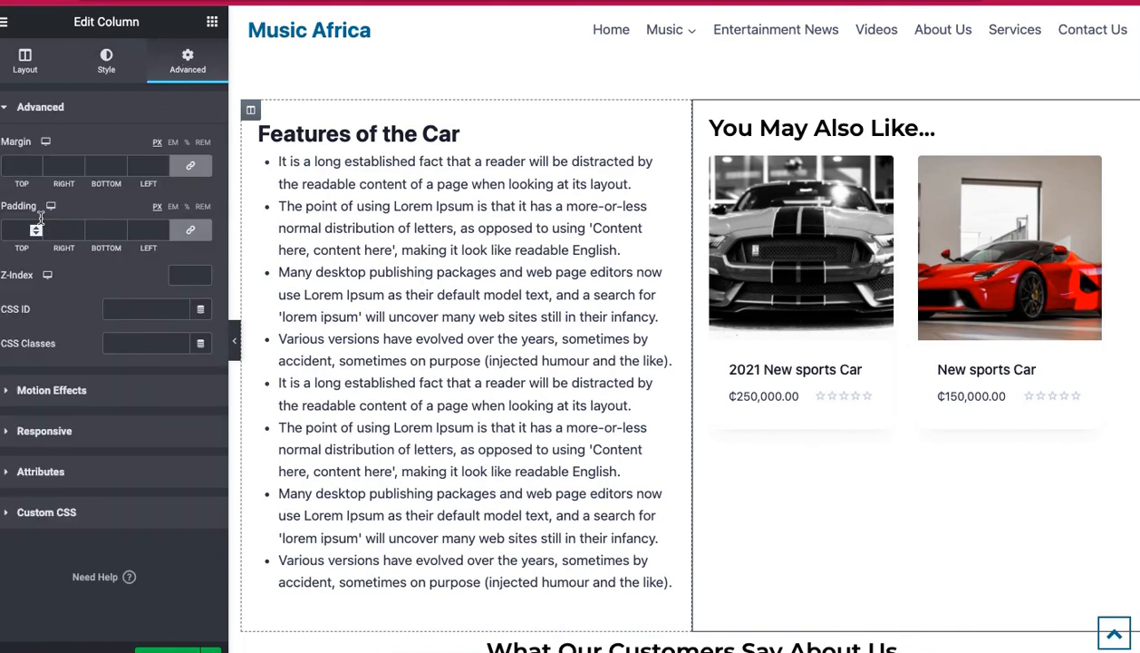
pyautogui.click(14, 164)
pyautogui.write('20')
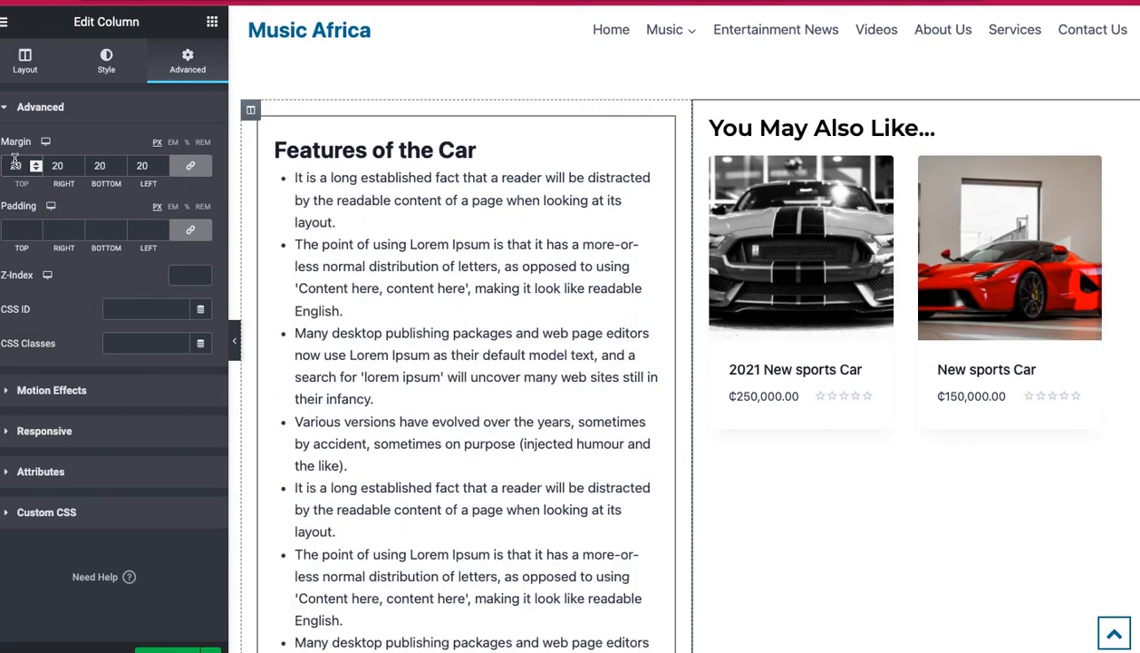
pyautogui.press('BackSpace')
pyautogui.press('BackSpace')
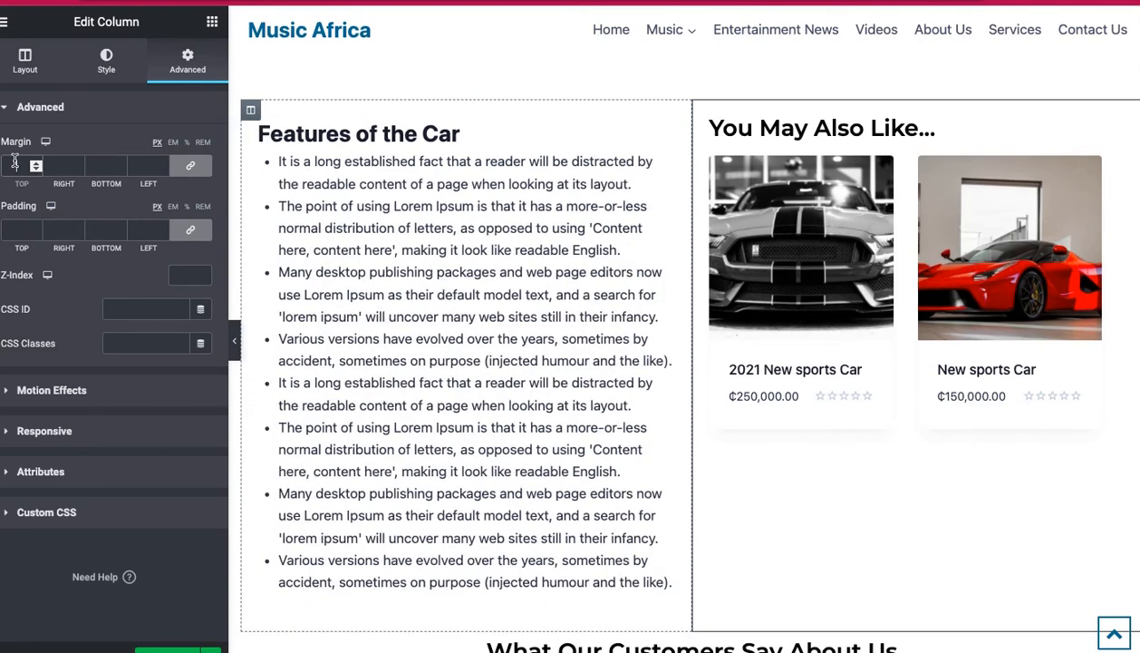
pyautogui.click(16, 227)
pyautogui.write('20')
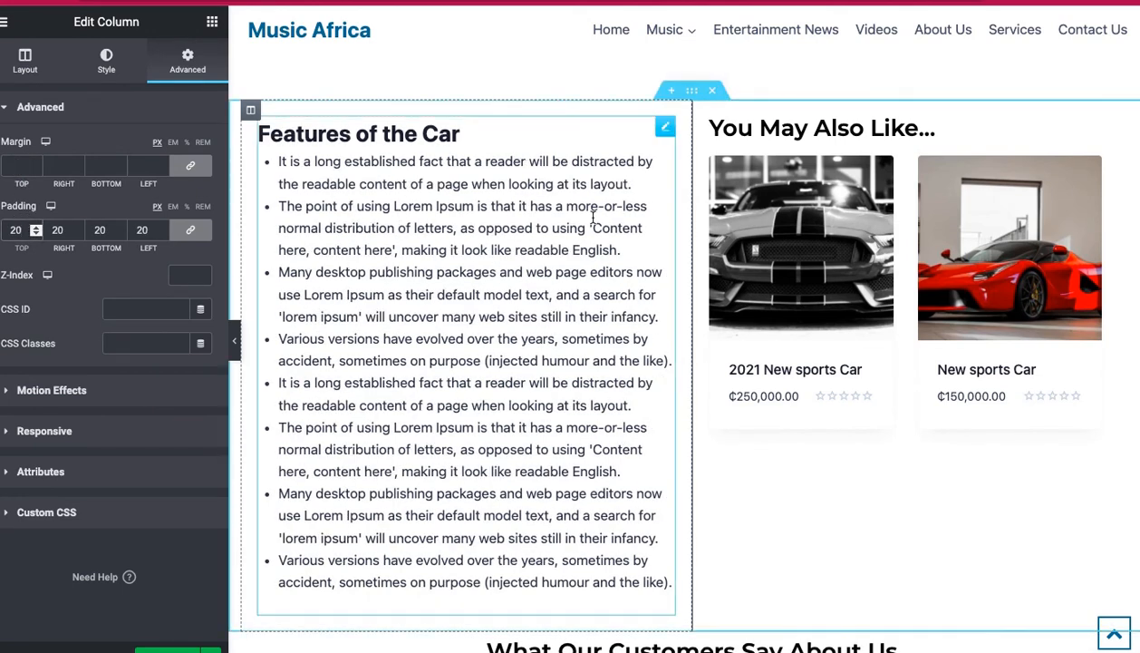
# Set the padding of the "You May Also Like..." column to 20 px on all sides, and preview it
pyautogui.click(702, 111)
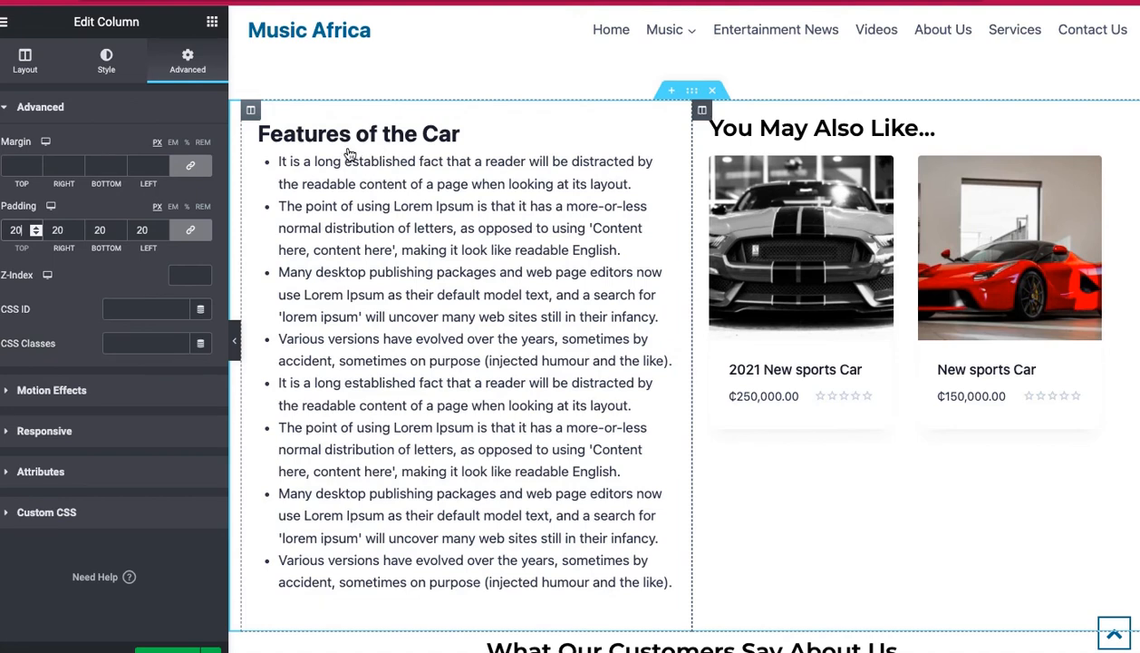
pyautogui.click(184, 61)
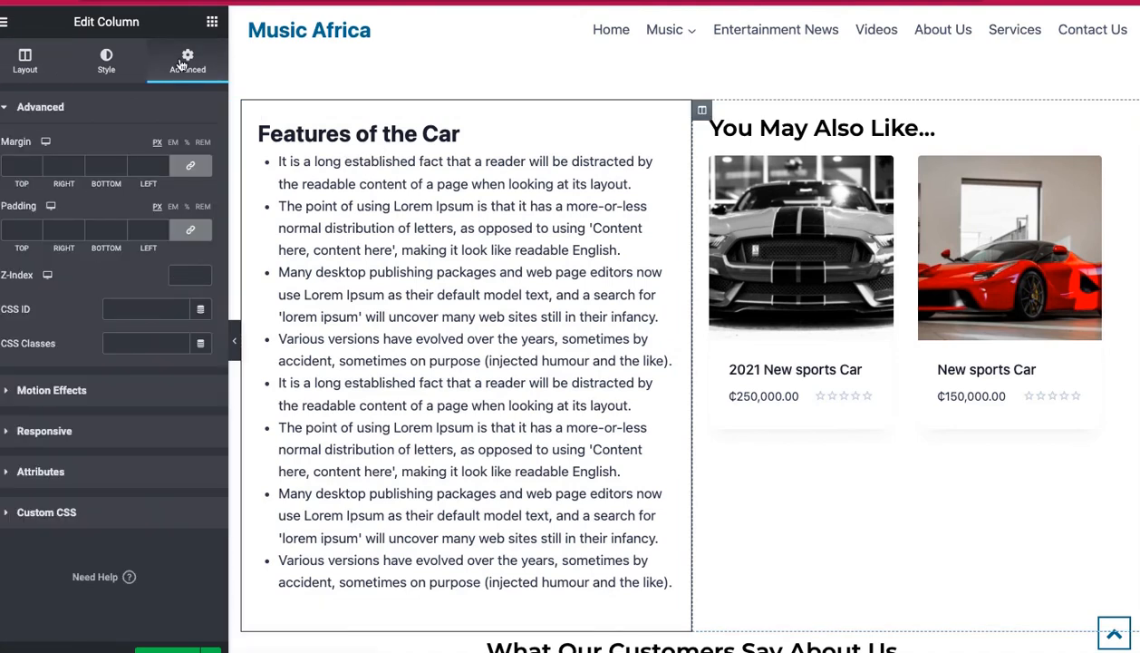
pyautogui.click(11, 231)
pyautogui.write('20')
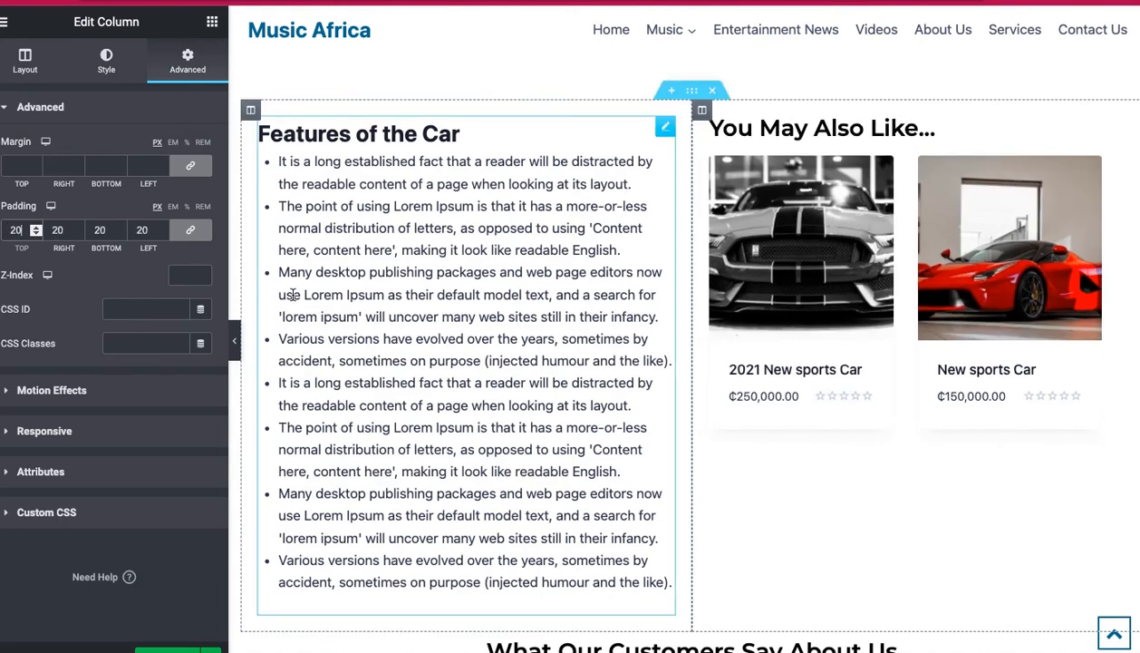
pyautogui.click(236, 349)
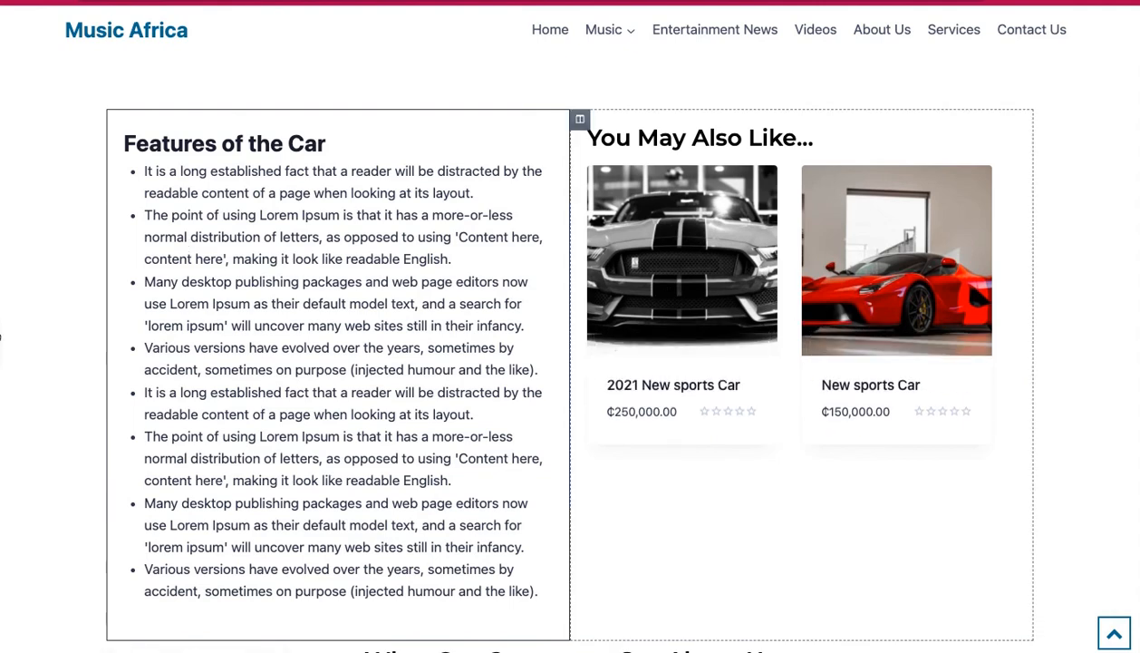
# Give the "You May Also Like..." heading a bottom margin of 20 px with the other sides at 0, and preview it
pyautogui.click(580, 116)
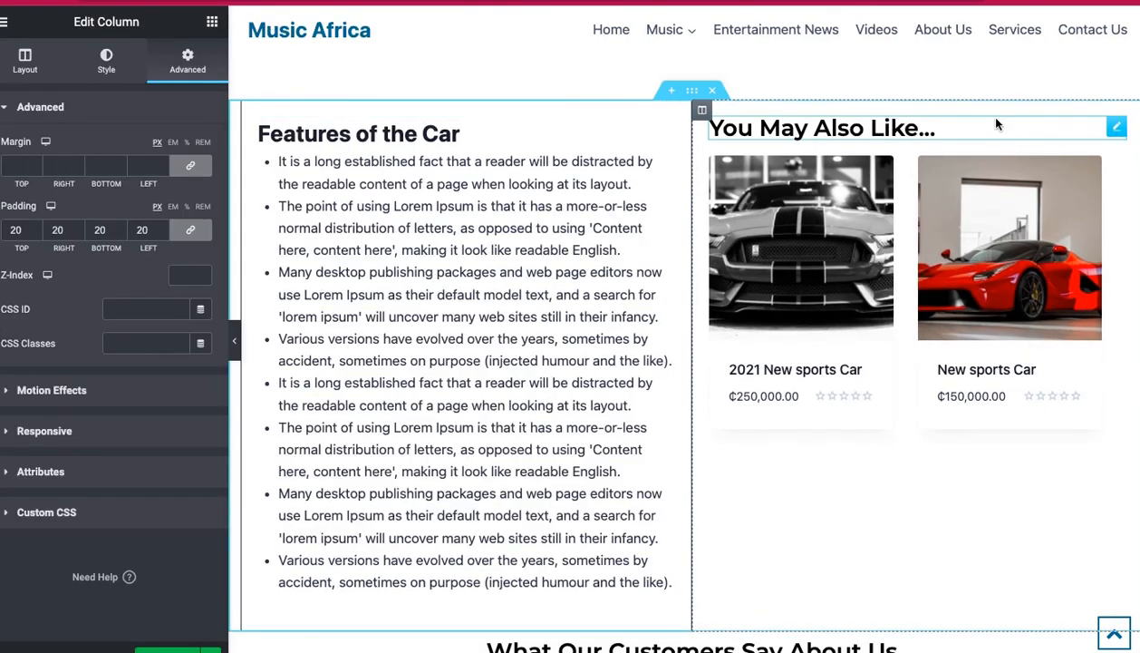
pyautogui.click(1118, 131)
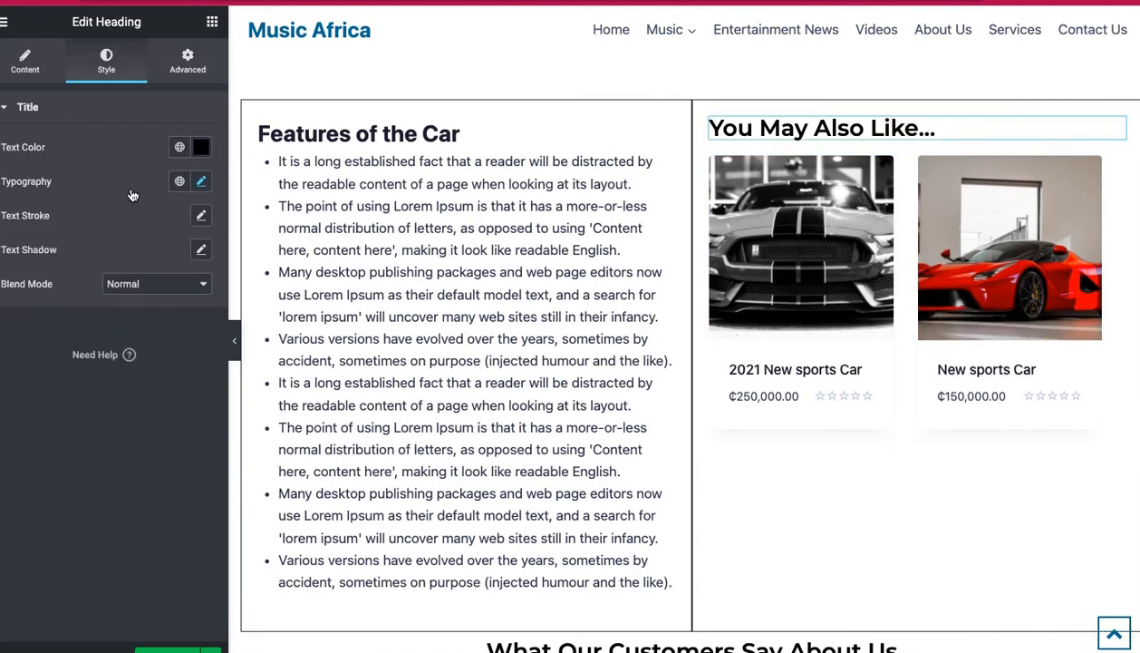
pyautogui.click(189, 60)
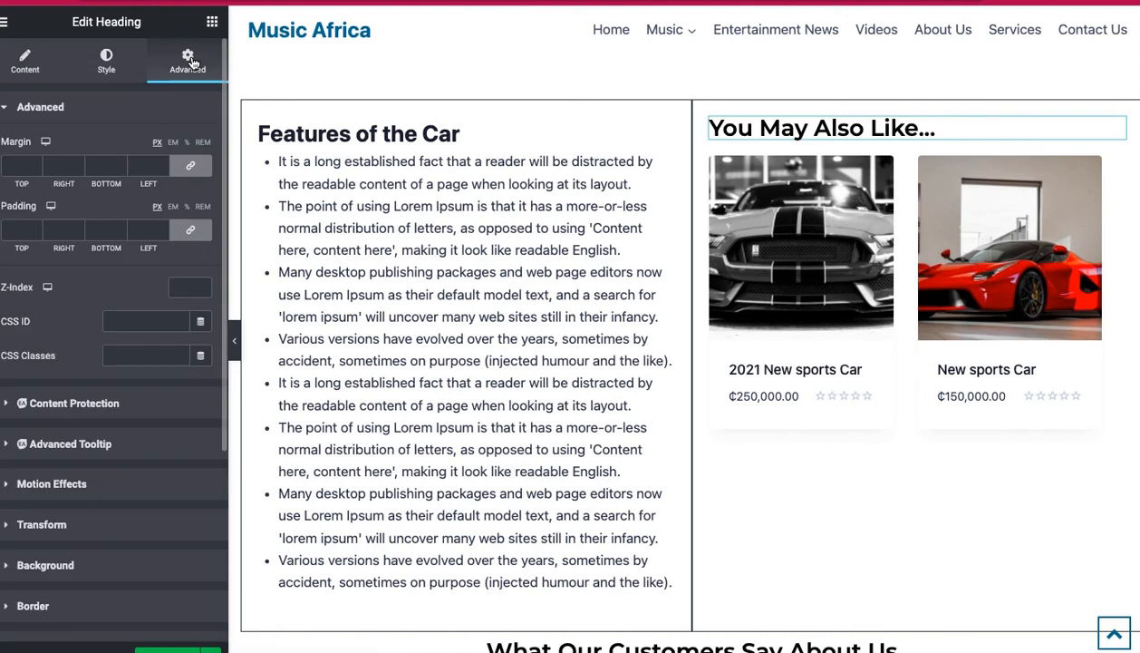
pyautogui.click(181, 166)
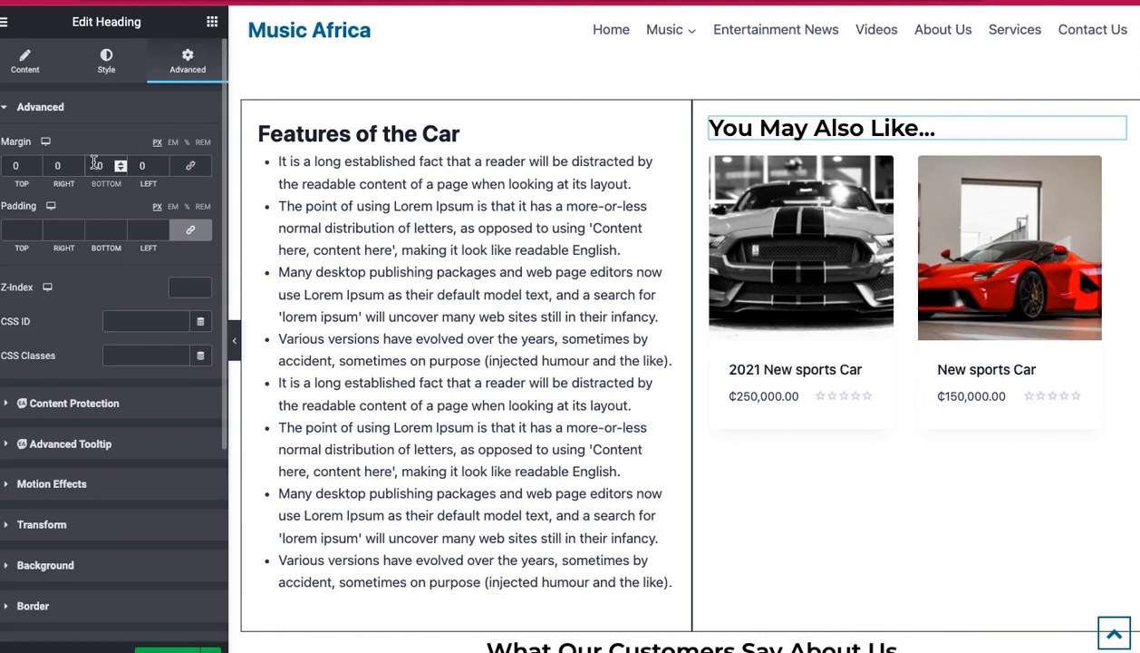
pyautogui.doubleClick(95, 165)
pyautogui.write('20')
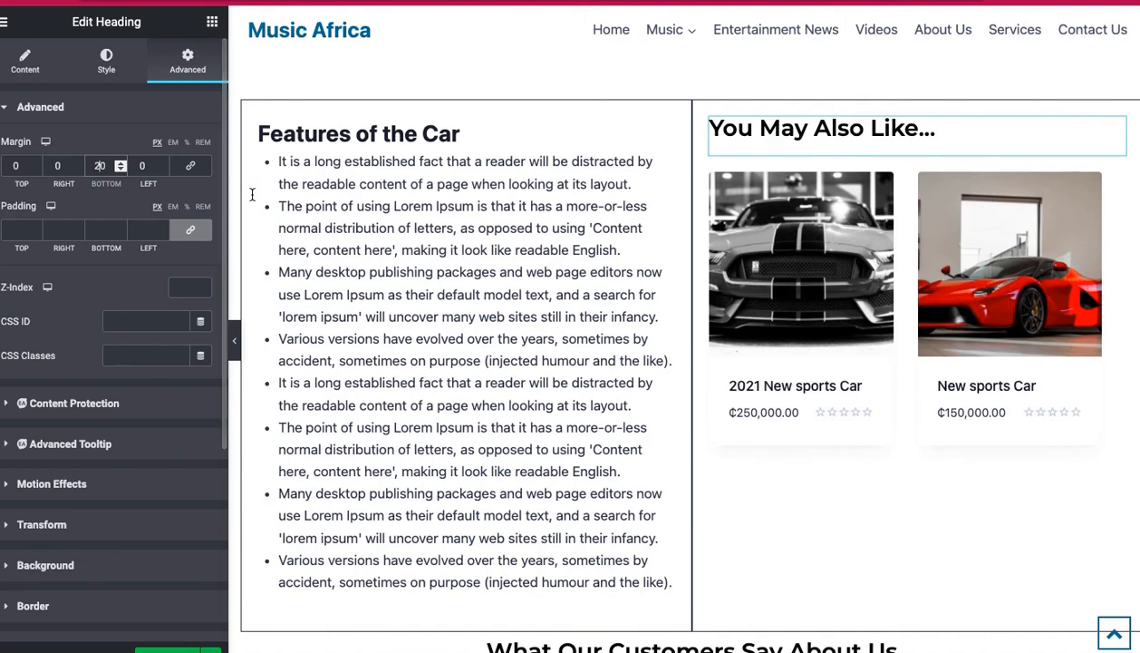
pyautogui.click(235, 339)
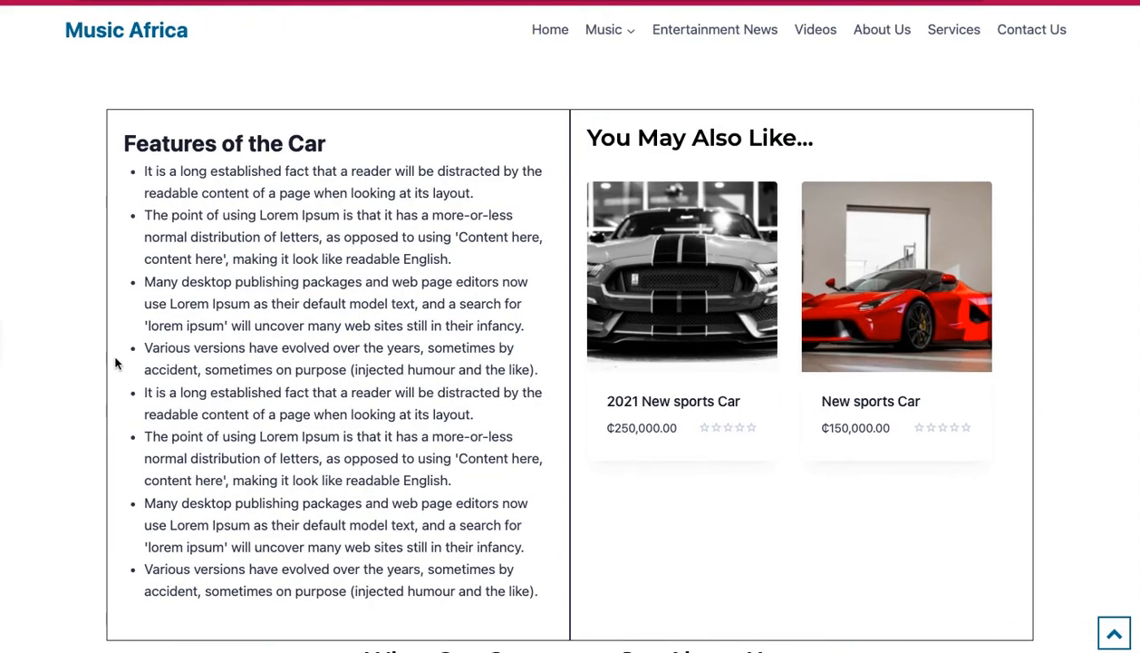
# Set the top and bottom margins of the "What Our Customers Say About Us" section to 50 px, and preview it
pyautogui.click(2, 345)
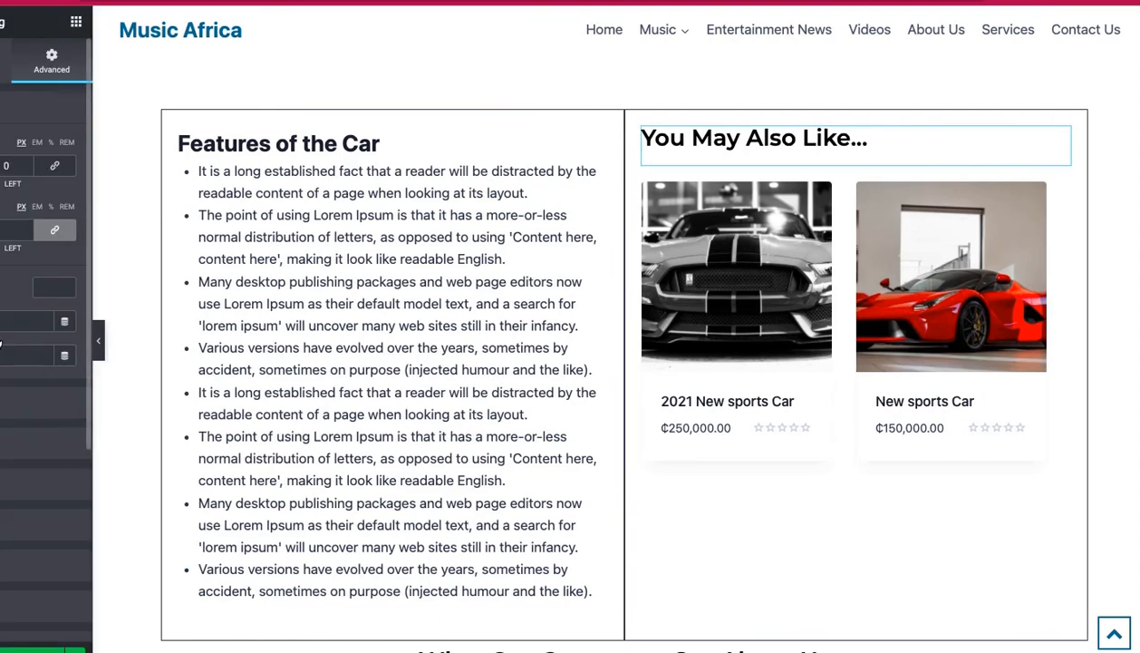
pyautogui.scroll(-5, 637, 351)
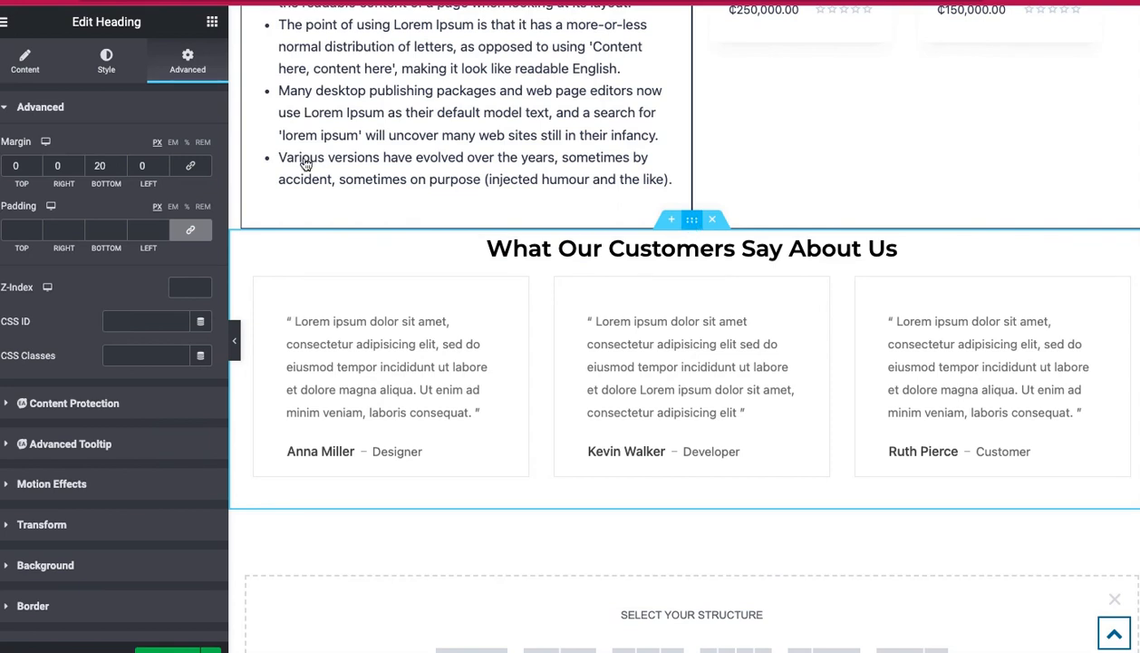
pyautogui.click(260, 98)
pyautogui.click(191, 68)
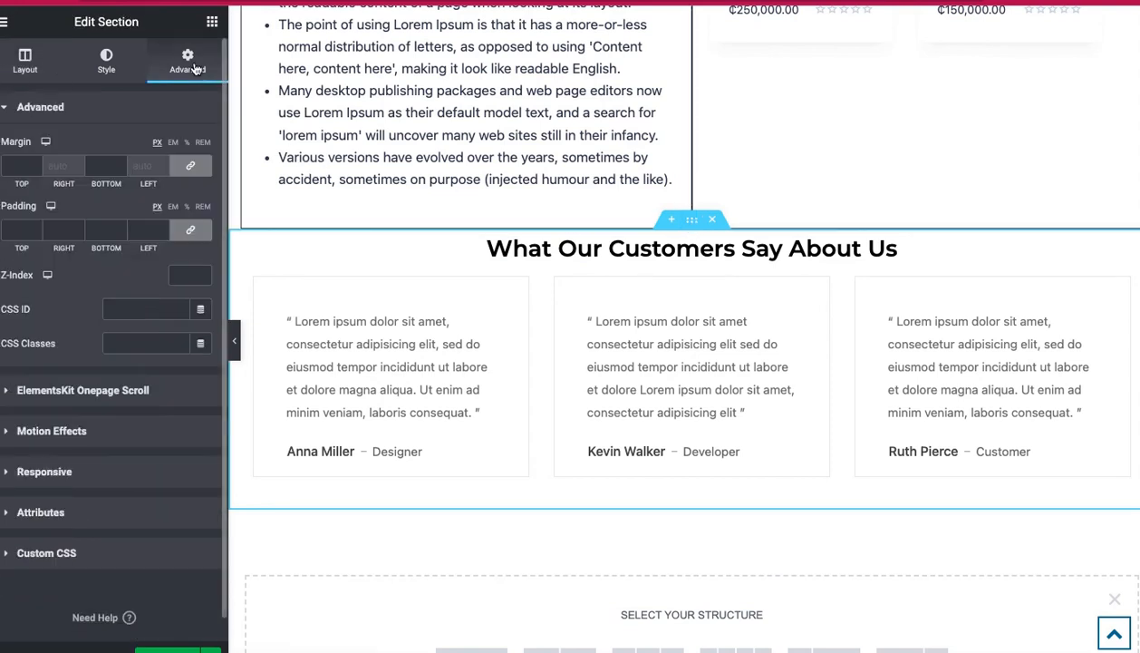
pyautogui.click(191, 165)
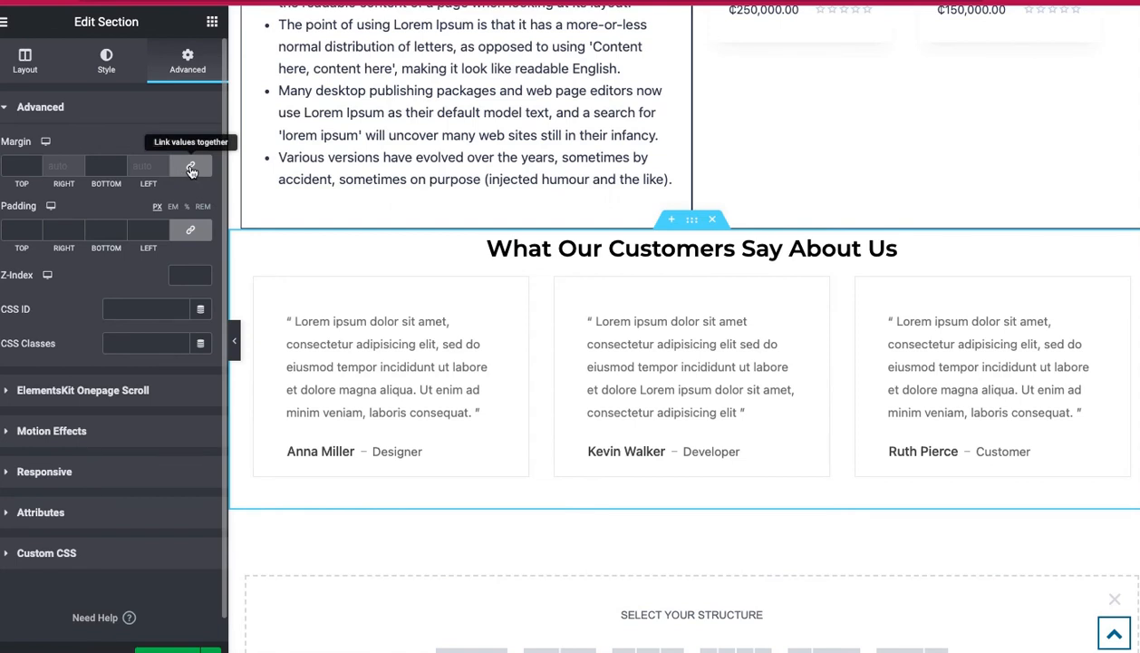
pyautogui.click(15, 167)
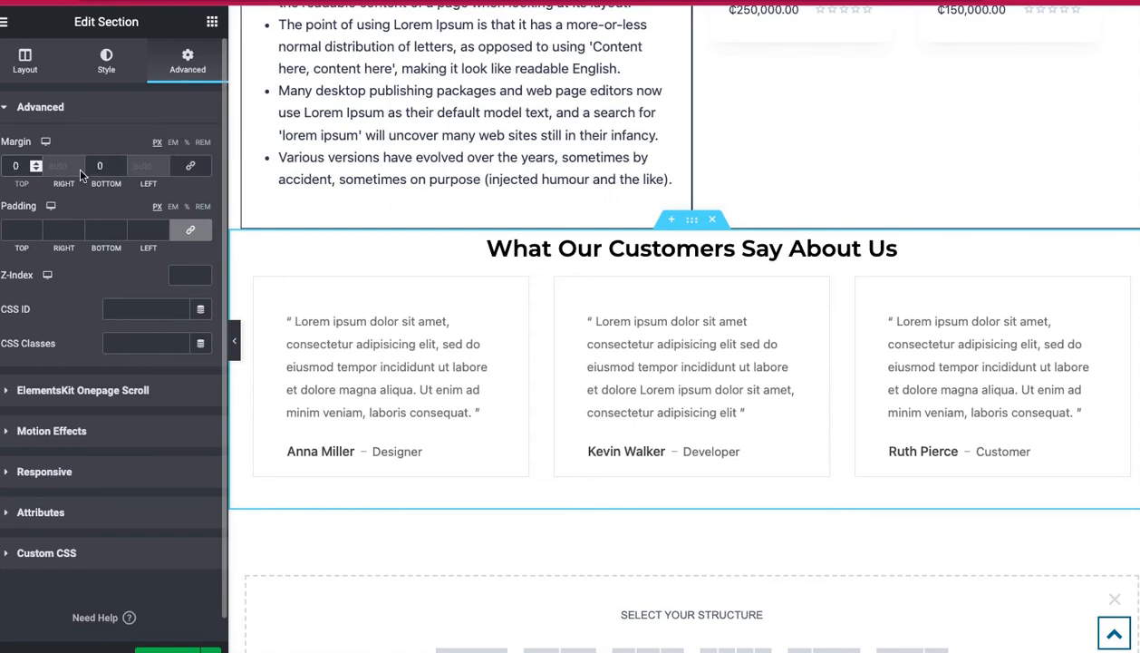
pyautogui.click(190, 166)
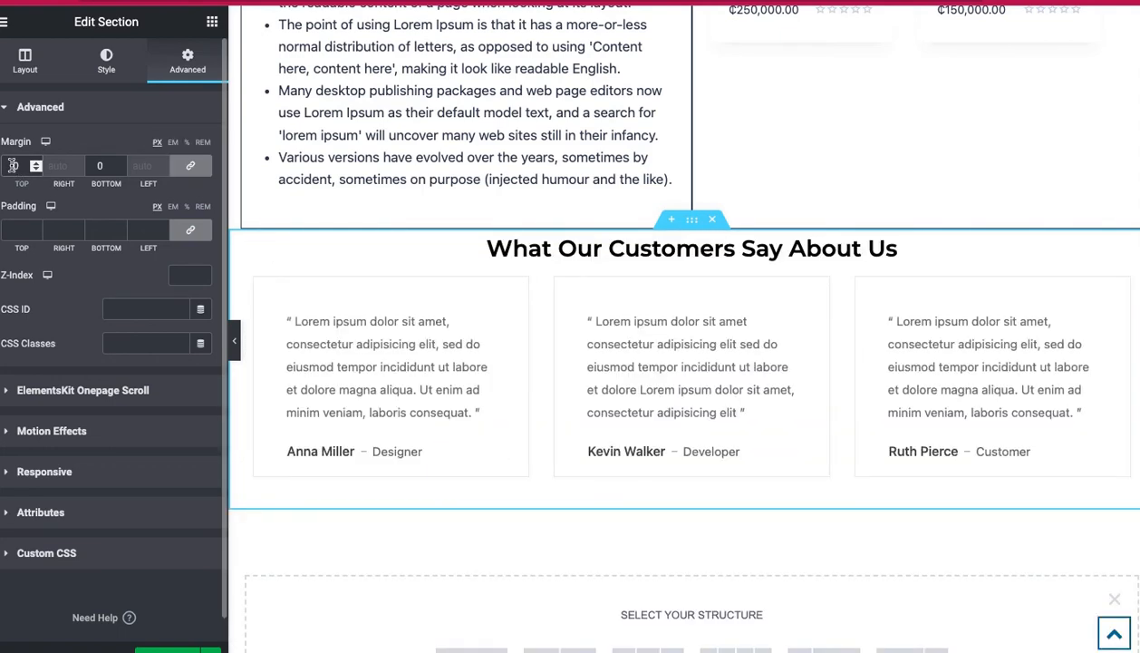
pyautogui.write('200')
pyautogui.press('BackSpace')
pyautogui.press('BackSpace')
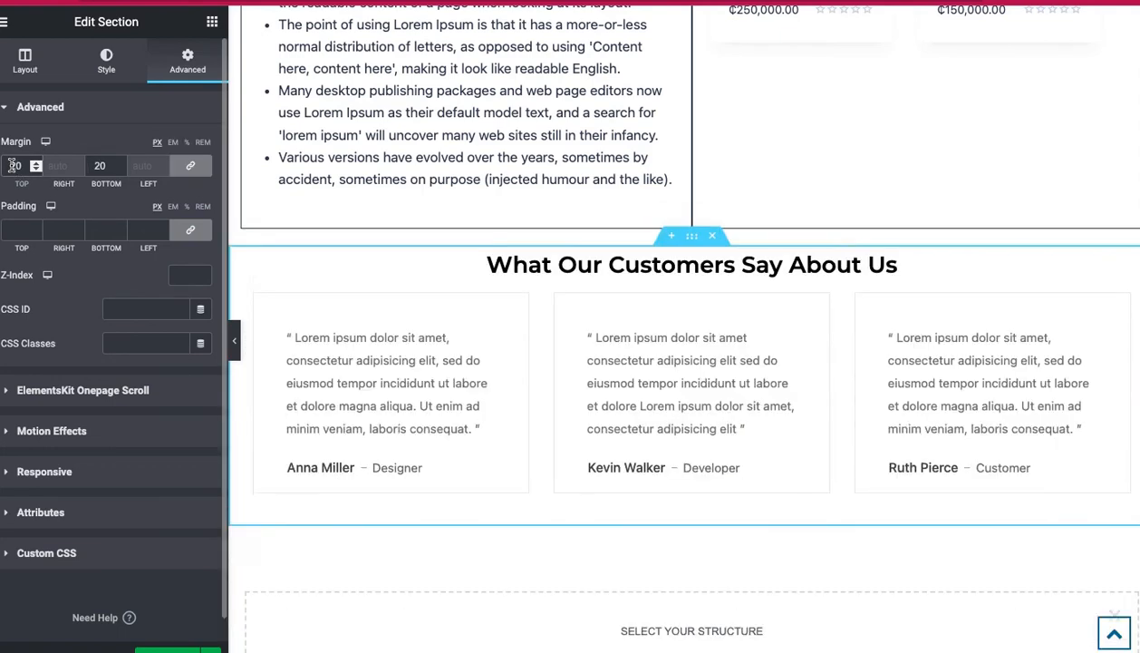
pyautogui.write('50')
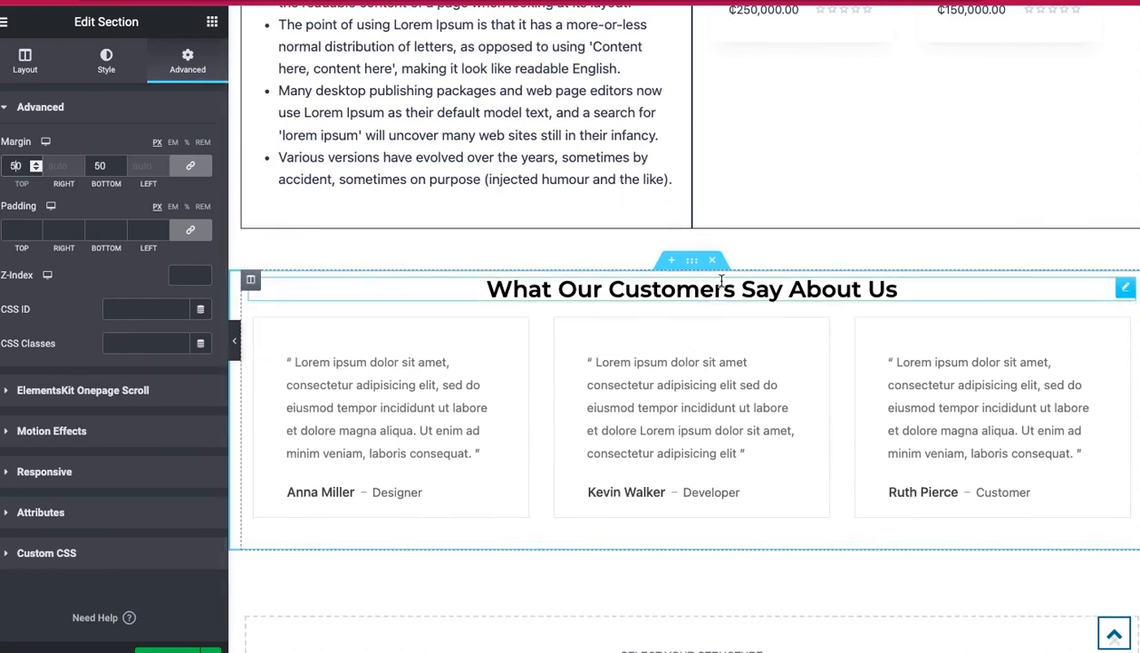
pyautogui.click(234, 342)
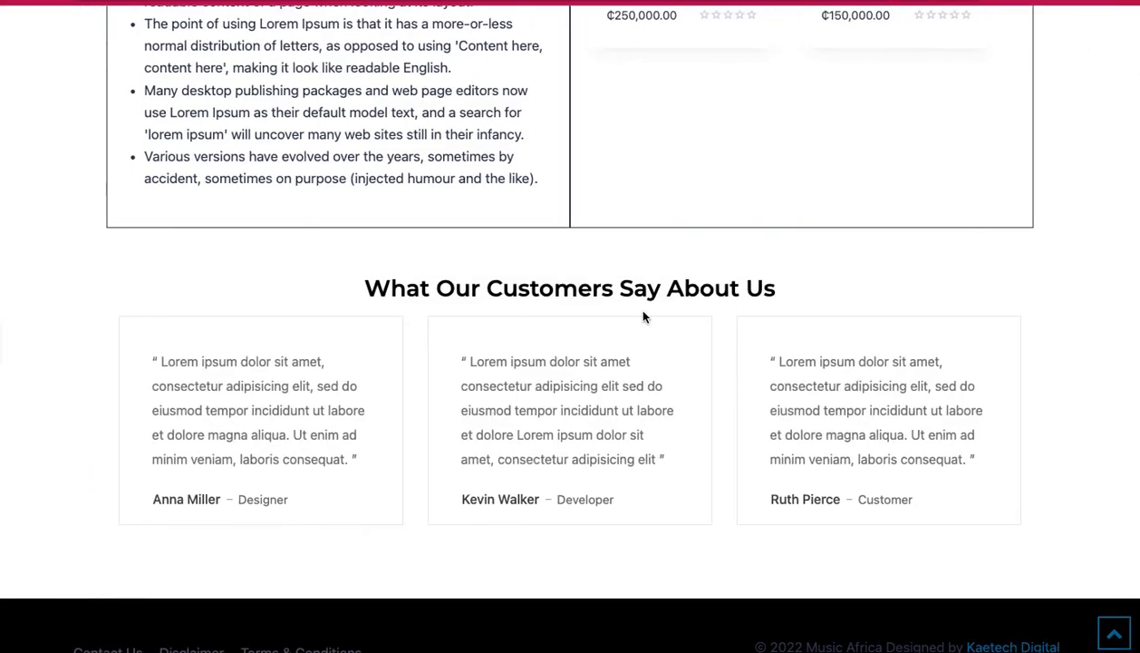
# Set the top and bottom padding of the section holding "Features of the Car" and "You May Also Like..." to 40 px, with the sides at 0
pyautogui.scroll(5, 643, 316)
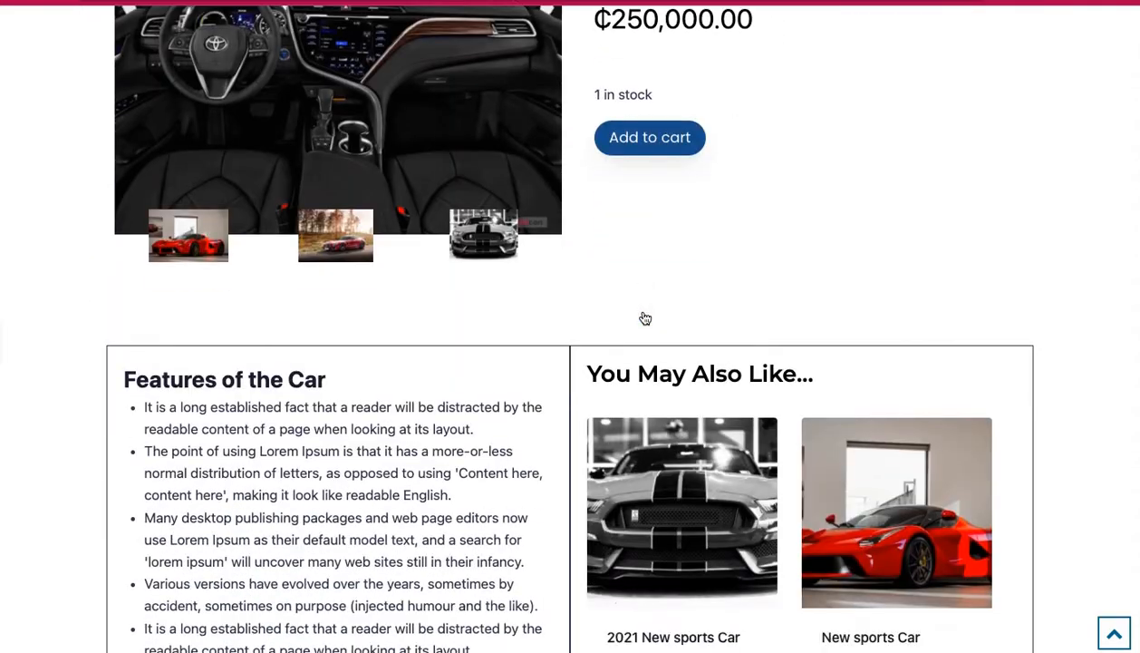
pyautogui.scroll(-6, 646, 318)
pyautogui.scroll(5, 645, 317)
pyautogui.scroll(-1, 645, 315)
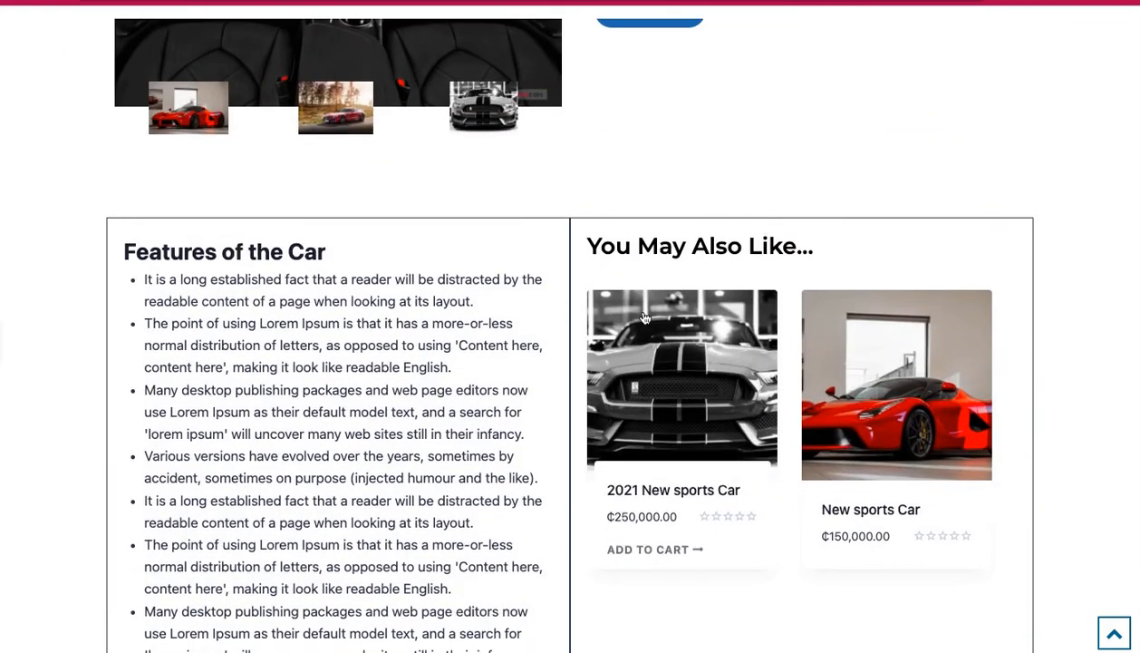
pyautogui.click(3, 340)
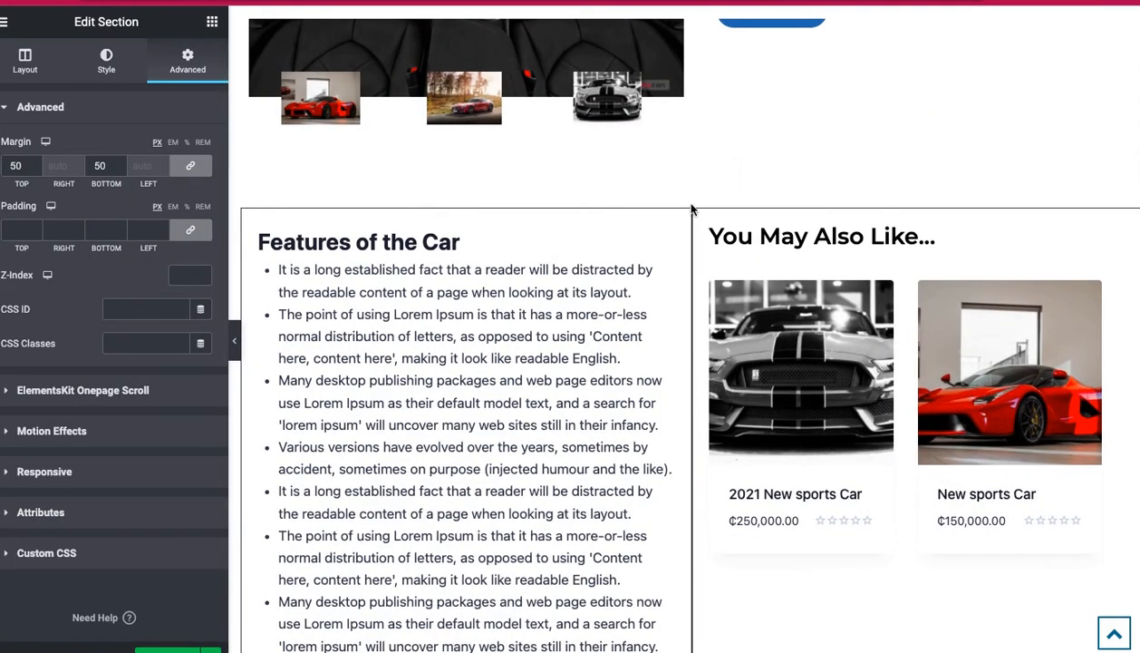
pyautogui.moveTo(691, 201)
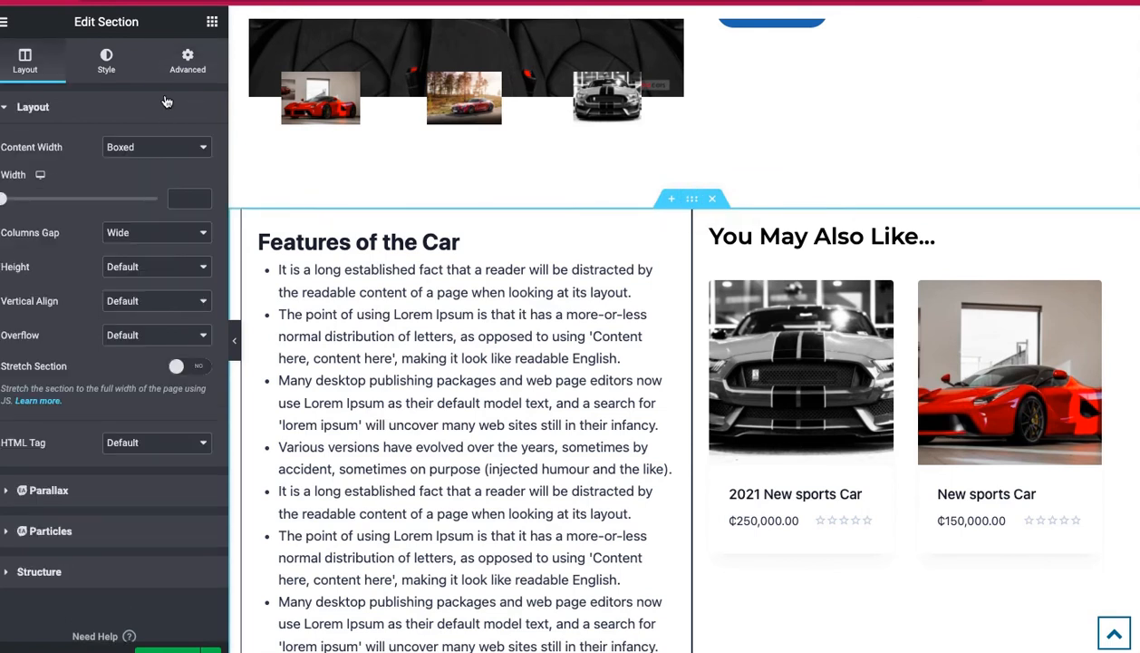
pyautogui.click(195, 65)
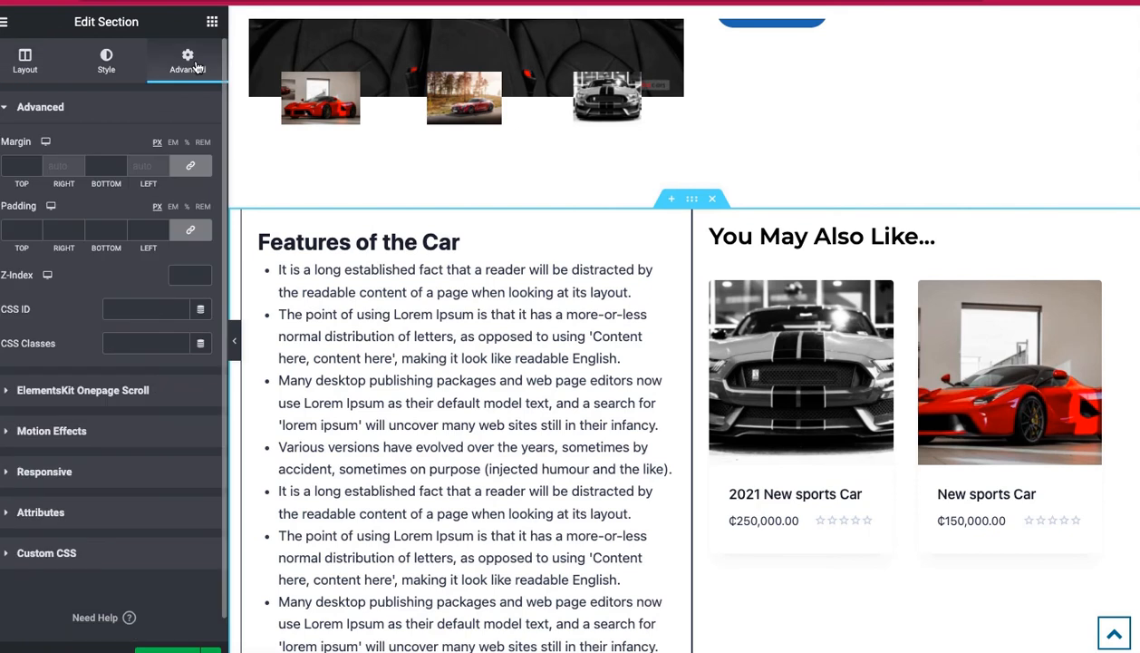
pyautogui.click(188, 230)
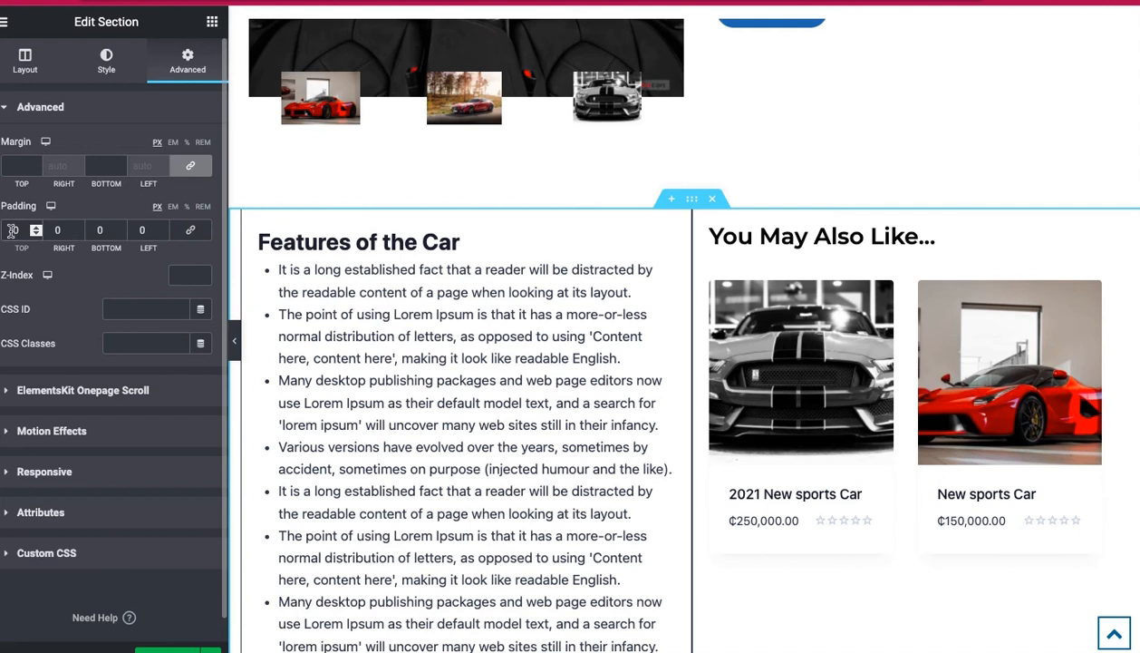
pyautogui.write('2')
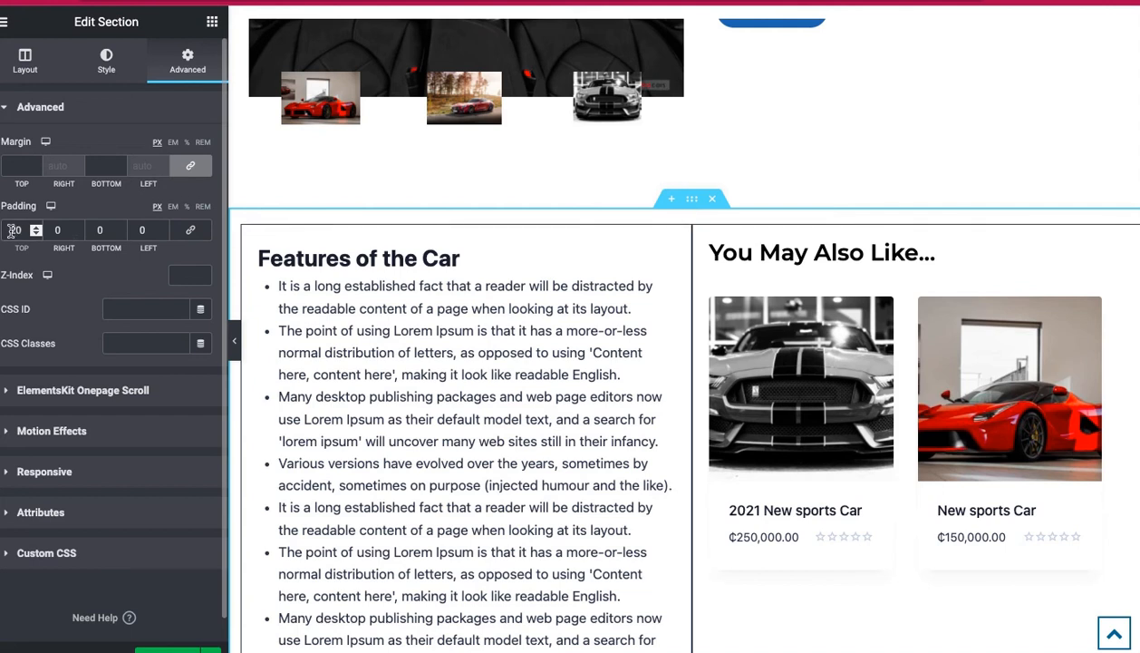
pyautogui.press('BackSpace')
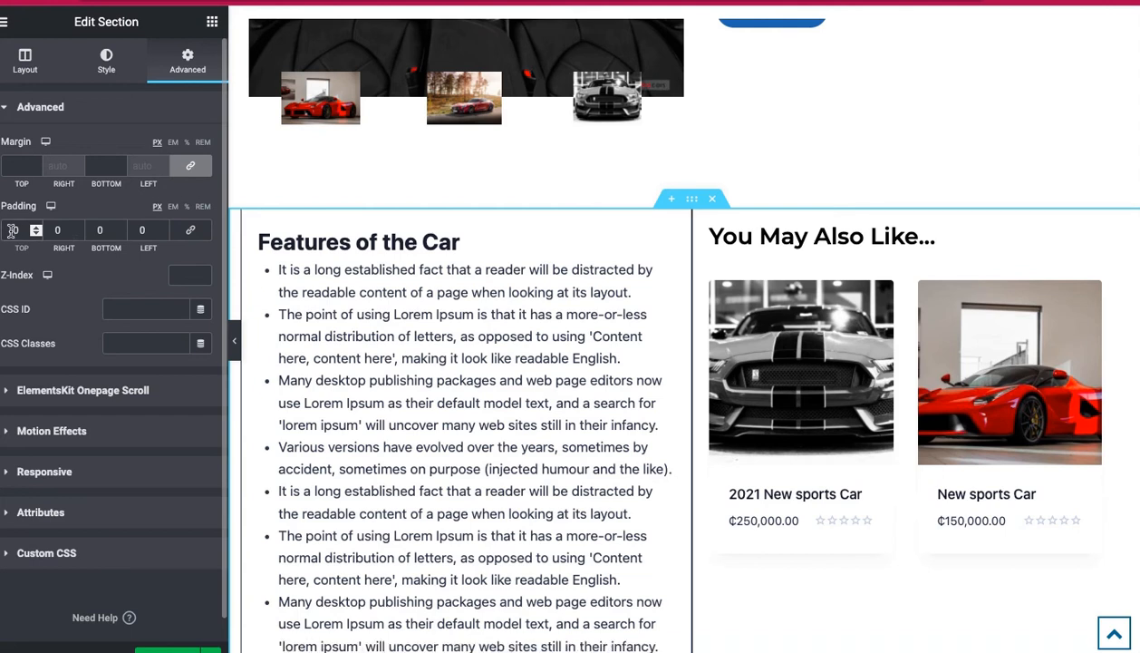
pyautogui.write('3')
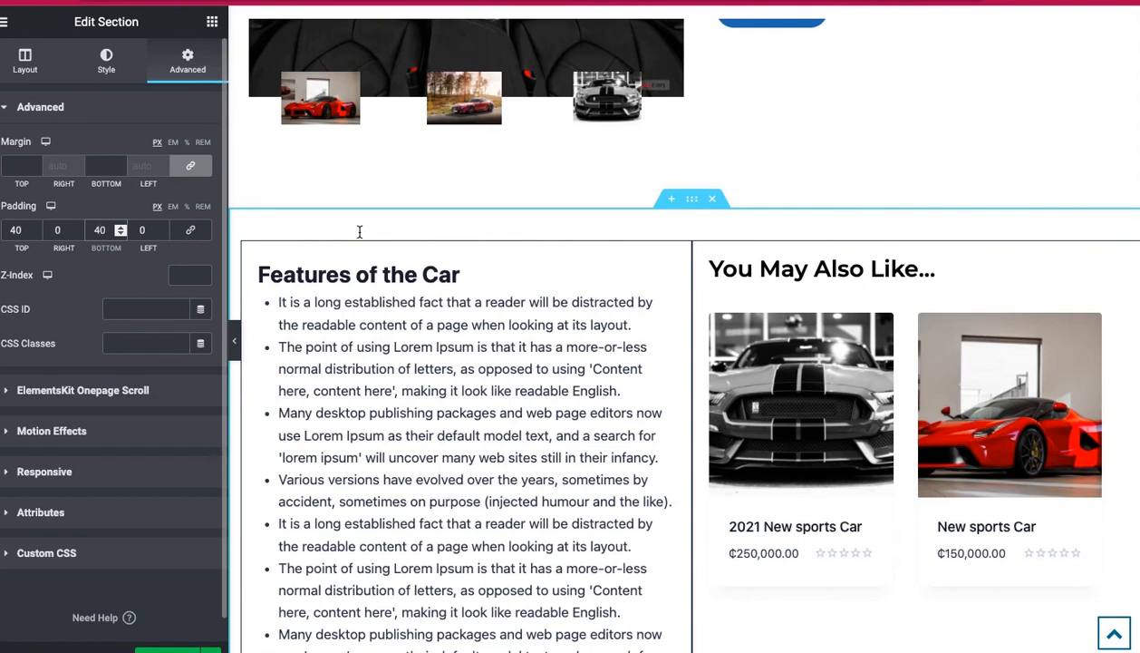
# Give the features and related products section a classic background in light grey #F2F2F2
pyautogui.click(107, 61)
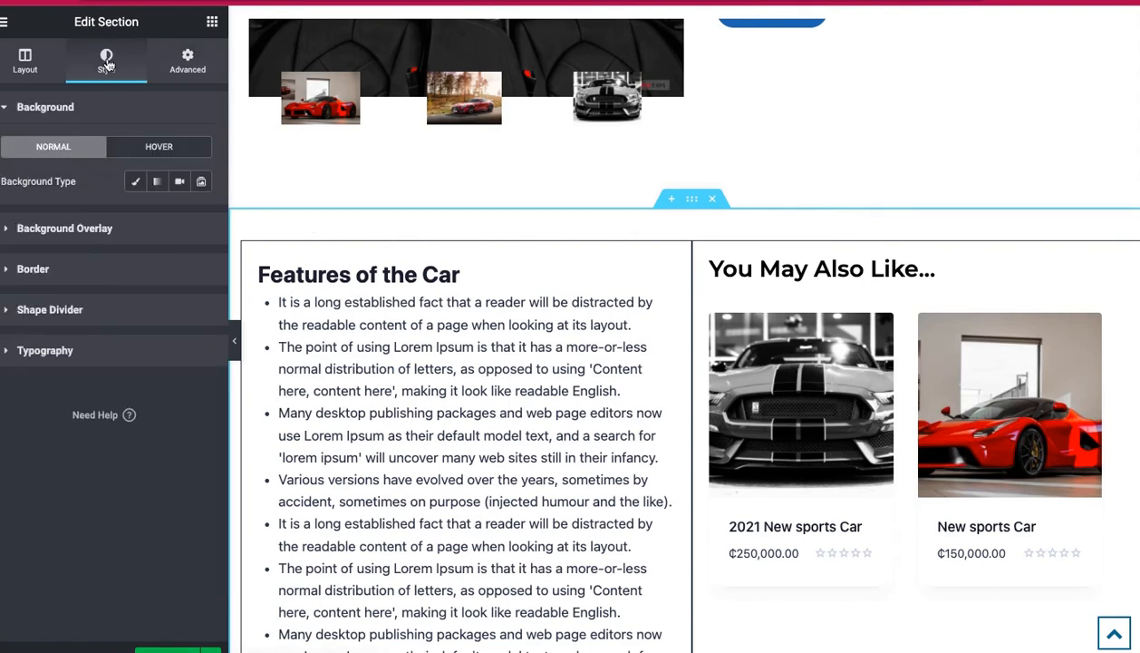
pyautogui.click(136, 185)
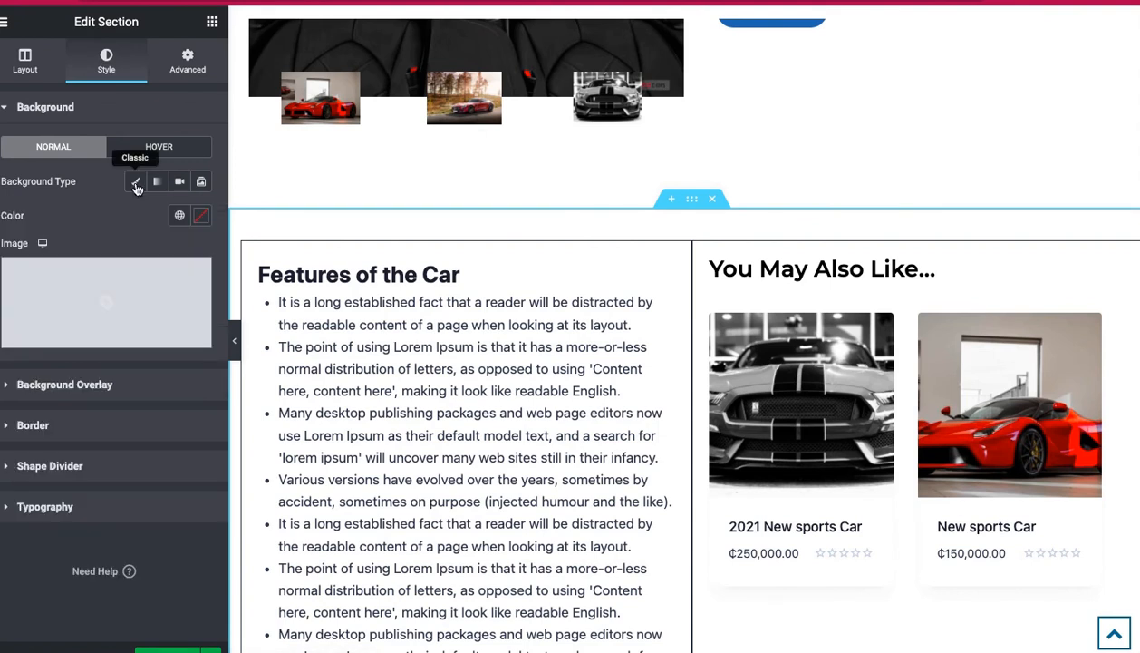
pyautogui.click(202, 218)
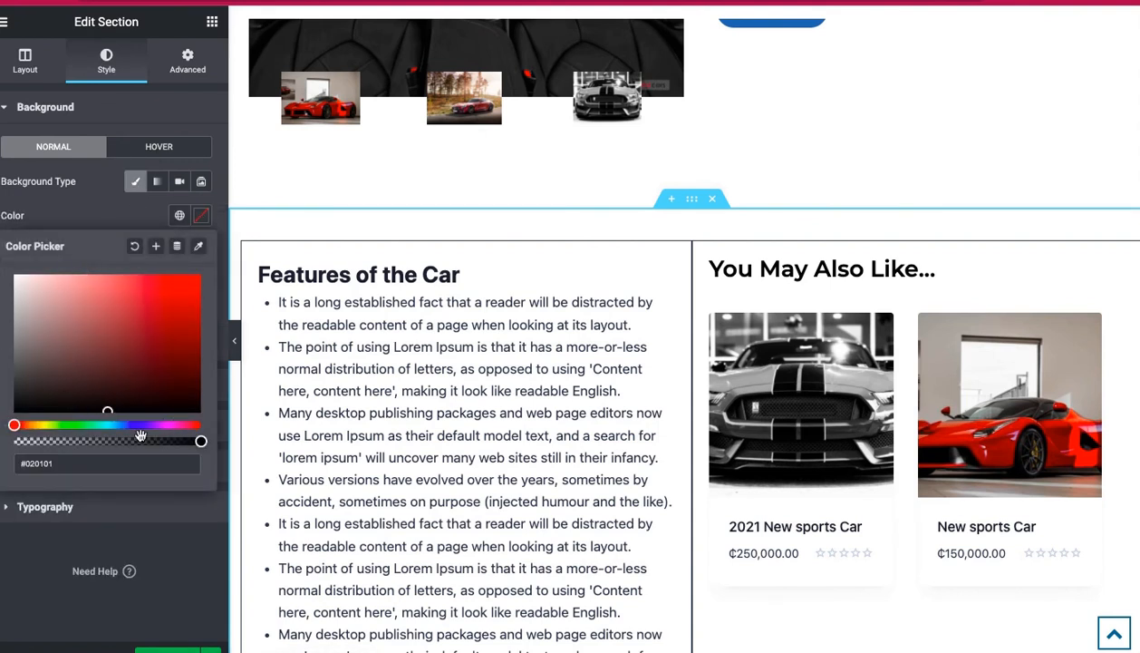
pyautogui.click(13, 294)
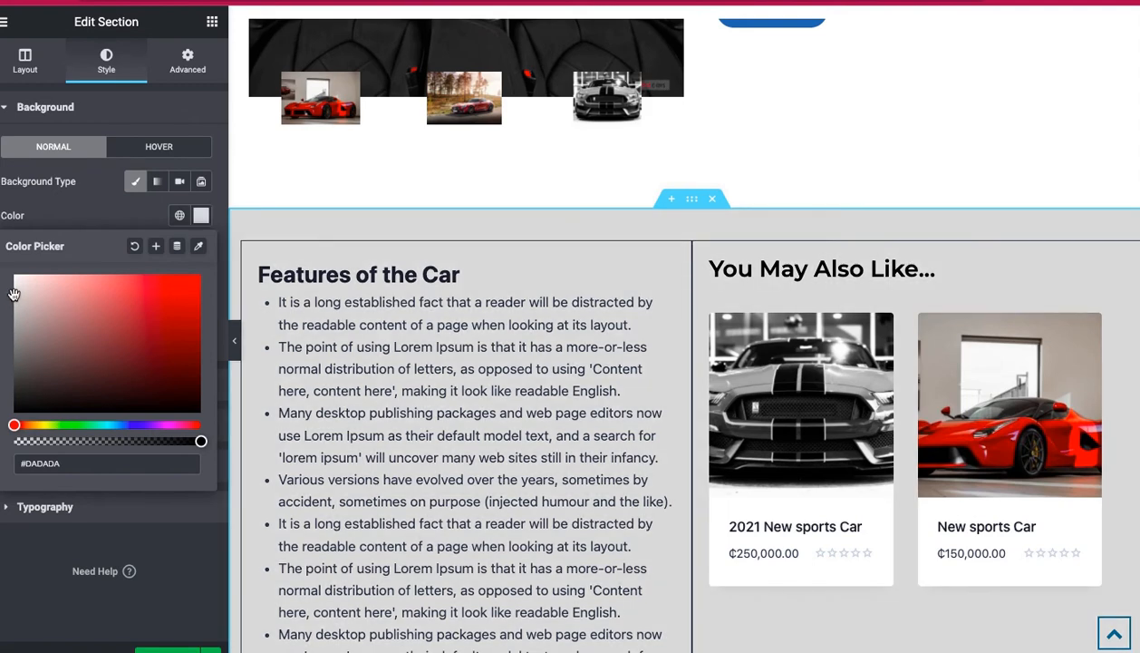
pyautogui.moveTo(14, 293); pyautogui.dragTo(11, 282)
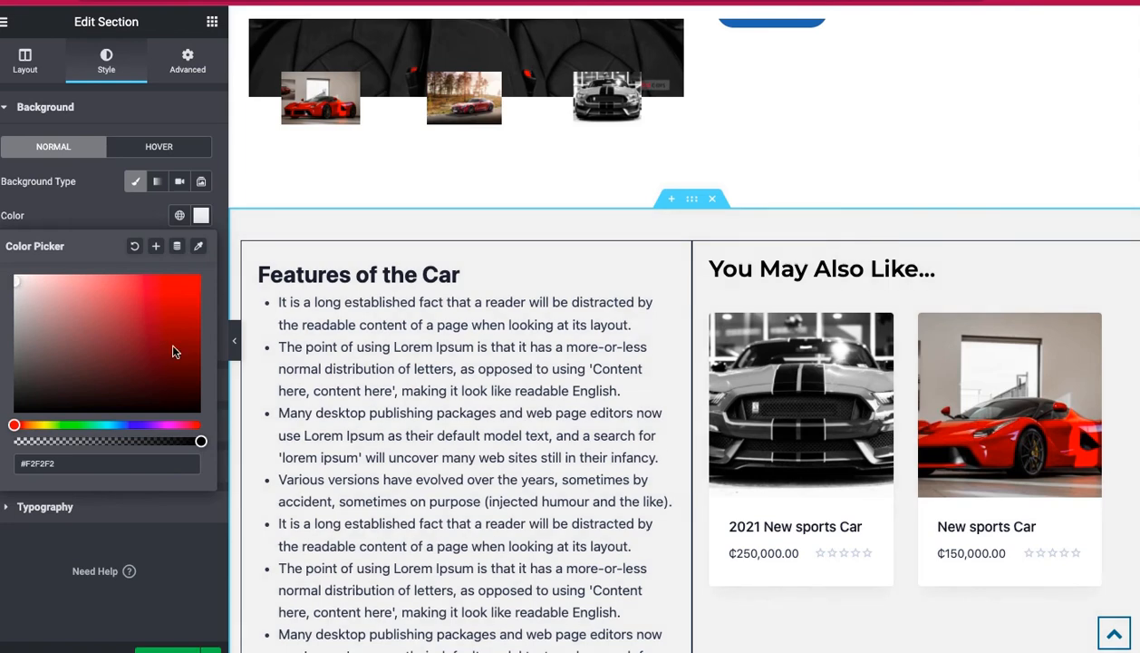
# Preview the full product page and examine how the grey section background sits between the product details and the testimonials
pyautogui.click(234, 341)
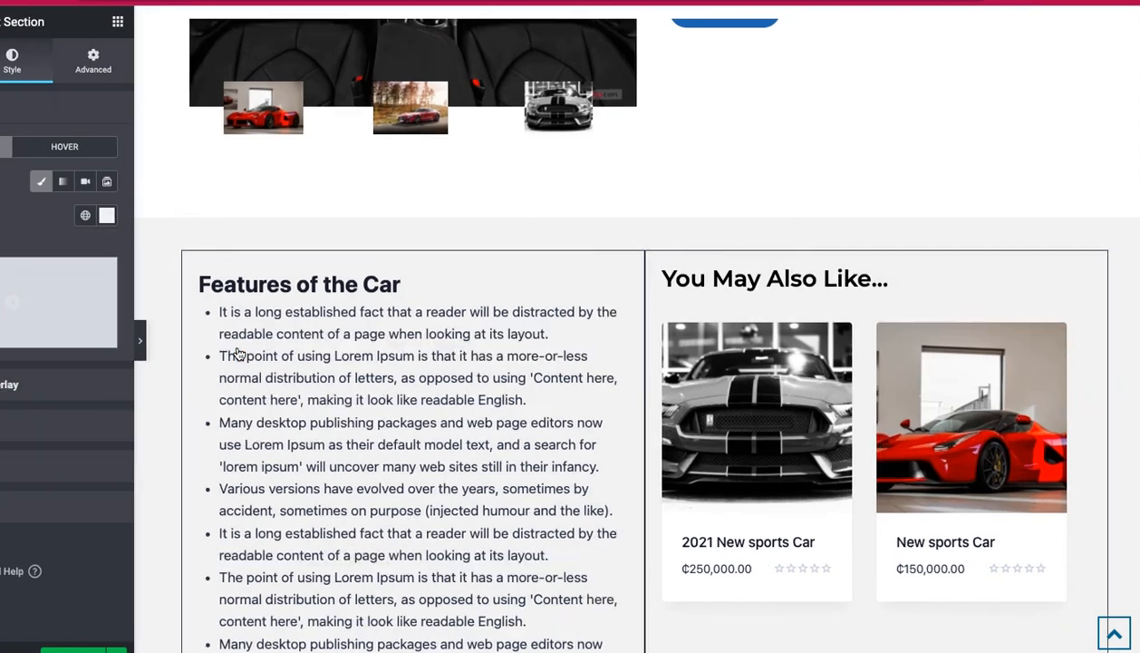
pyautogui.scroll(6, 769, 237)
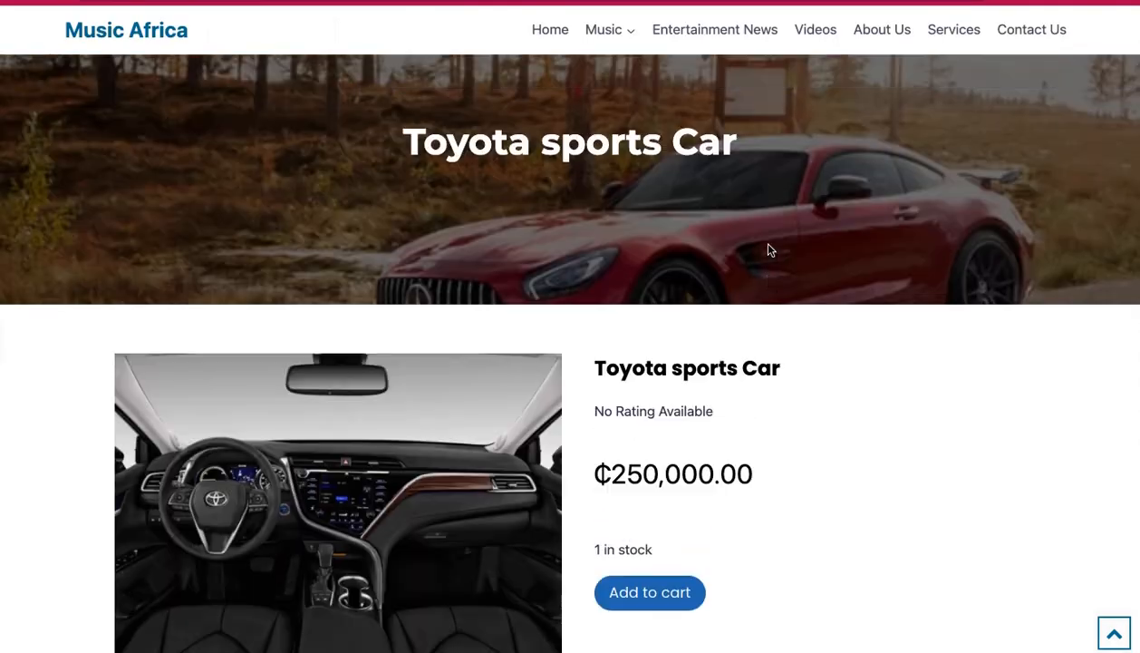
pyautogui.scroll(-9, 769, 239)
pyautogui.scroll(-4, 769, 249)
pyautogui.scroll(6, 769, 247)
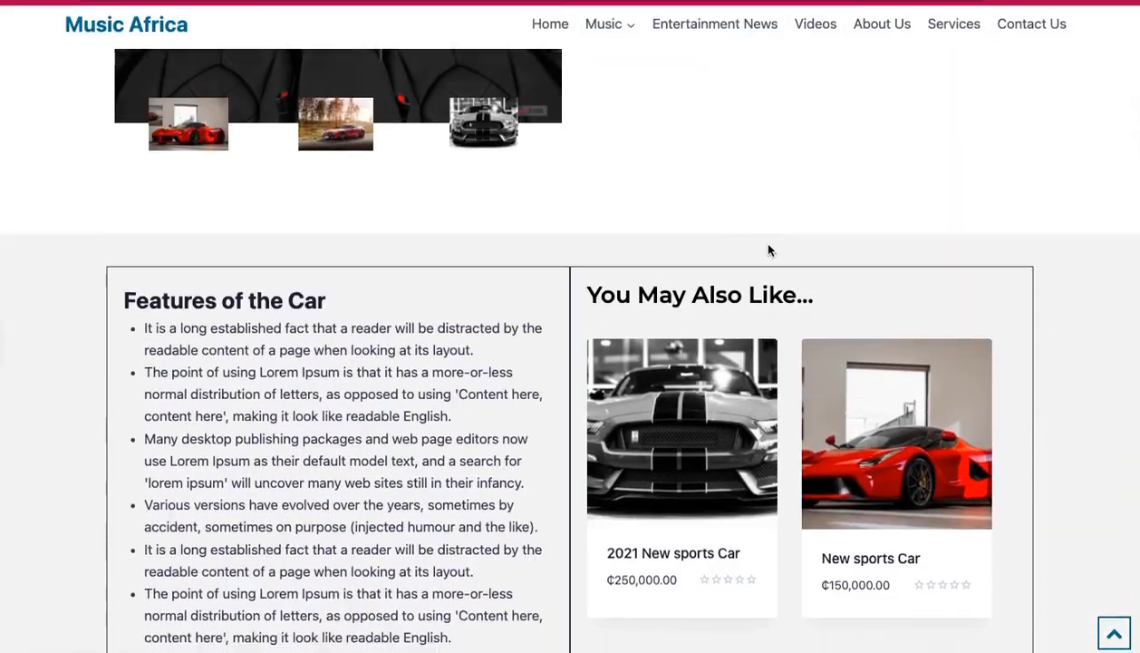
pyautogui.scroll(-3, 769, 249)
pyautogui.scroll(8, 769, 250)
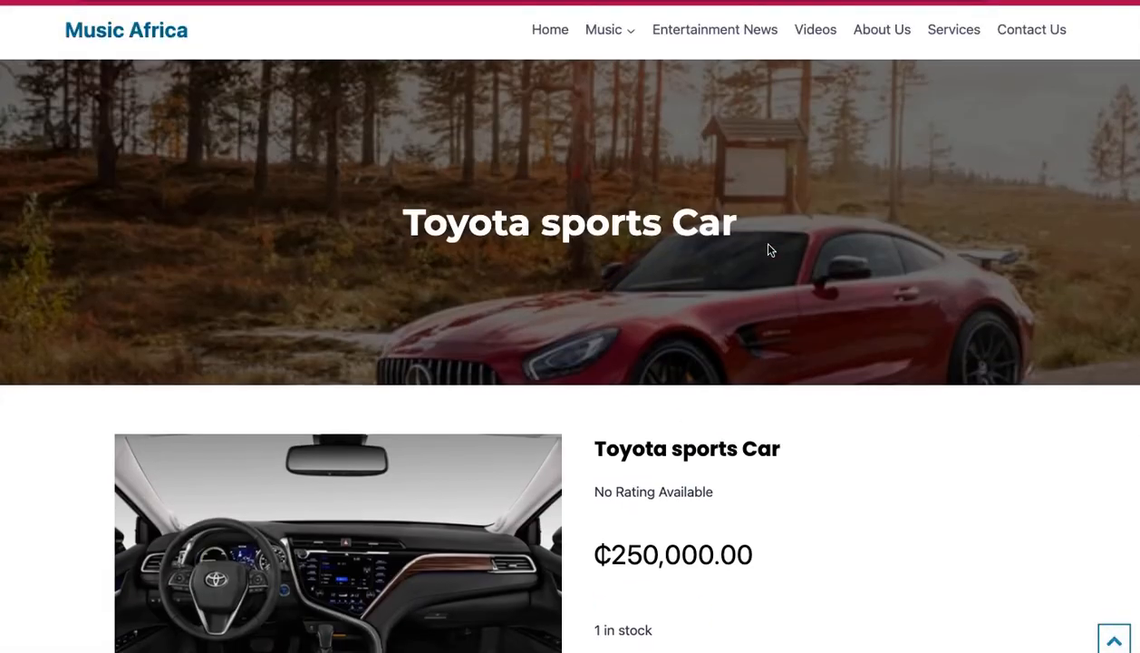
pyautogui.scroll(-5, 768, 251)
pyautogui.scroll(-3, 769, 250)
pyautogui.scroll(8, 769, 250)
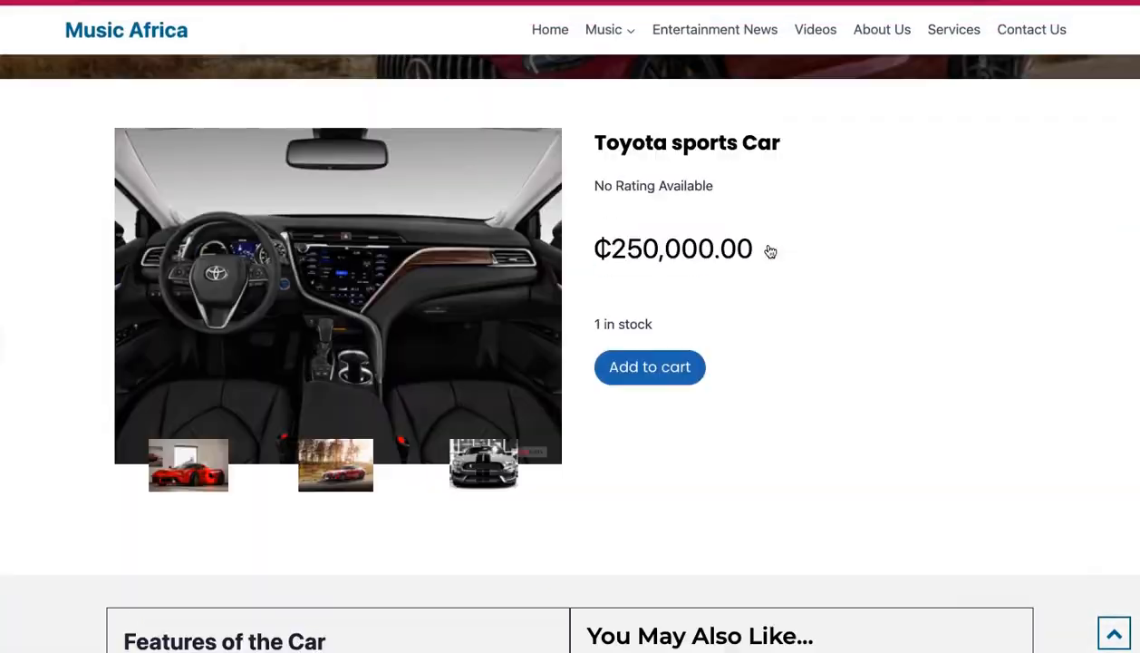
pyautogui.scroll(-6, 769, 250)
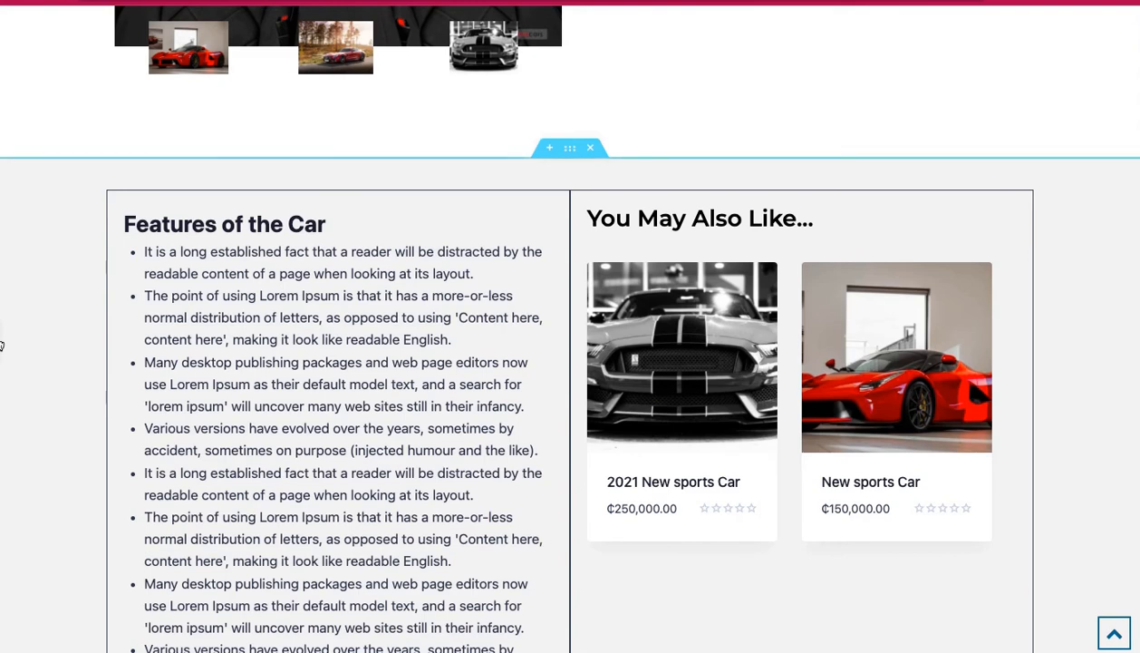
# Change the background color of the features and related products section to light lavender #E6E7F3, and preview it
pyautogui.click(571, 145)
pyautogui.scroll(-3, 657, 324)
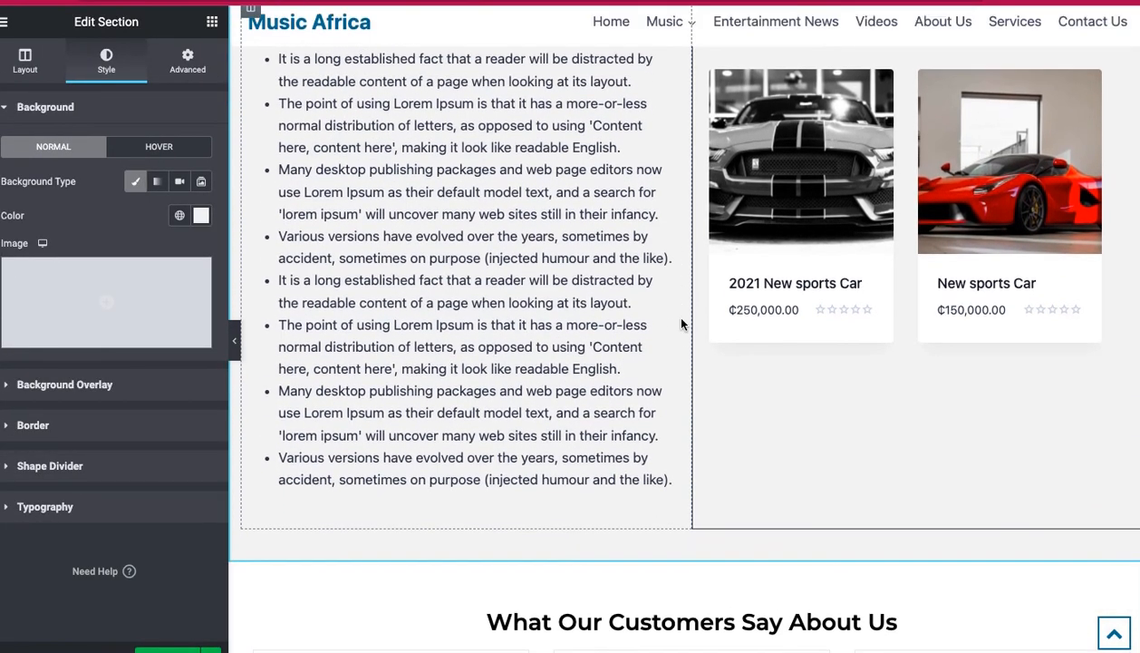
pyautogui.click(201, 216)
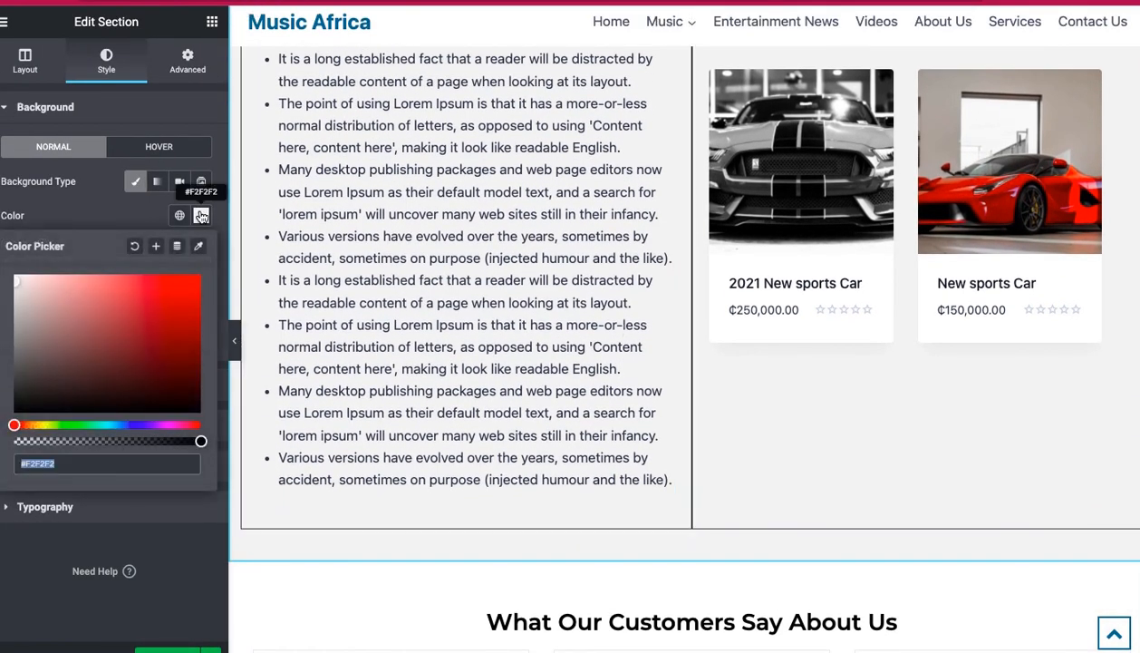
pyautogui.moveTo(13, 423); pyautogui.dragTo(136, 426)
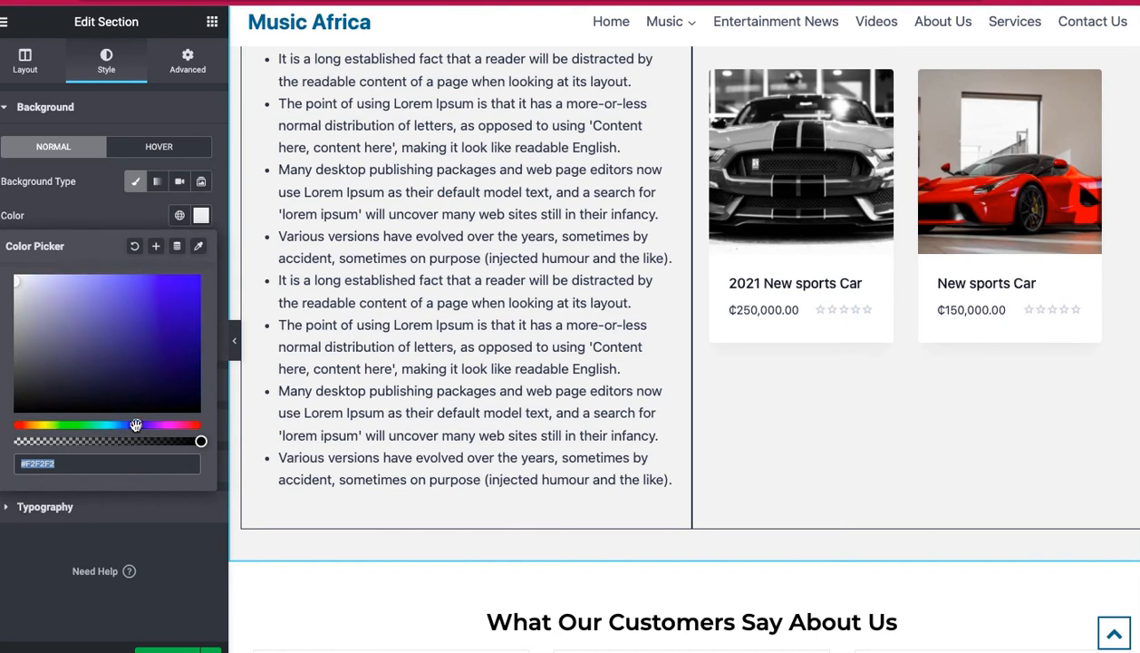
pyautogui.click(24, 282)
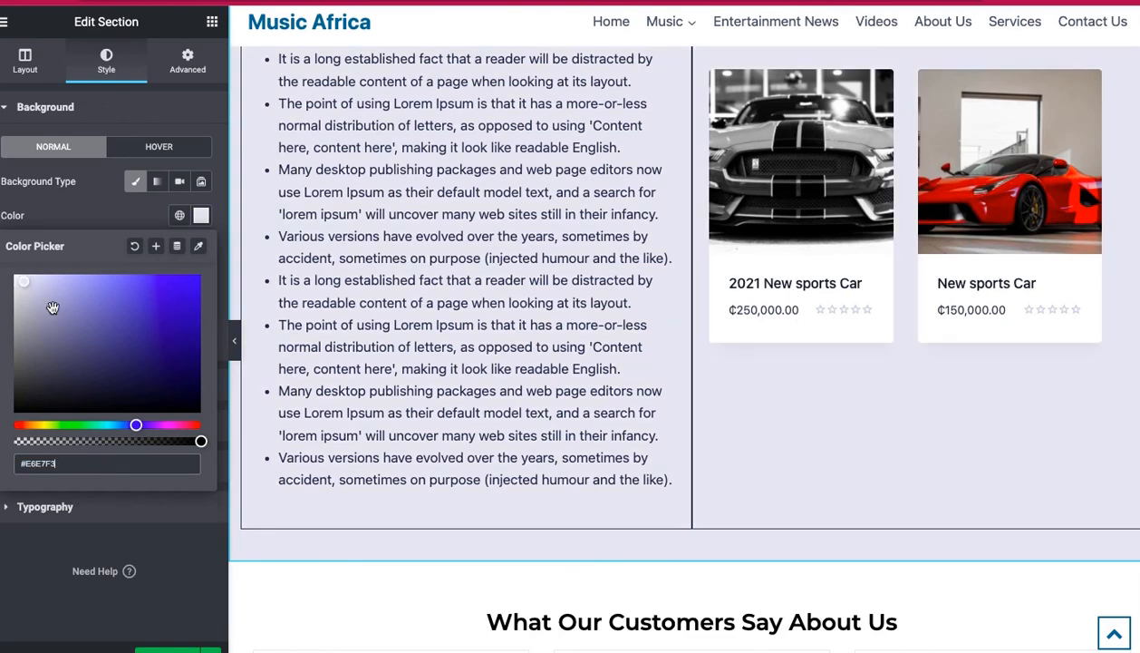
pyautogui.click(237, 351)
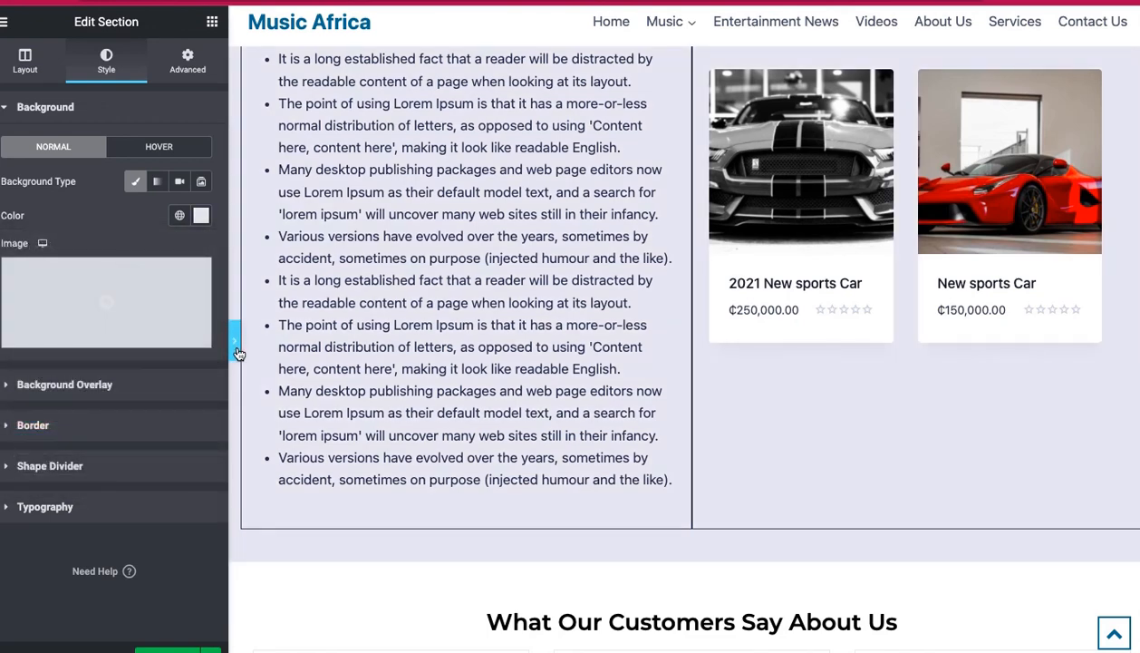
pyautogui.click(234, 349)
pyautogui.scroll(7, 741, 309)
pyautogui.scroll(-6, 740, 316)
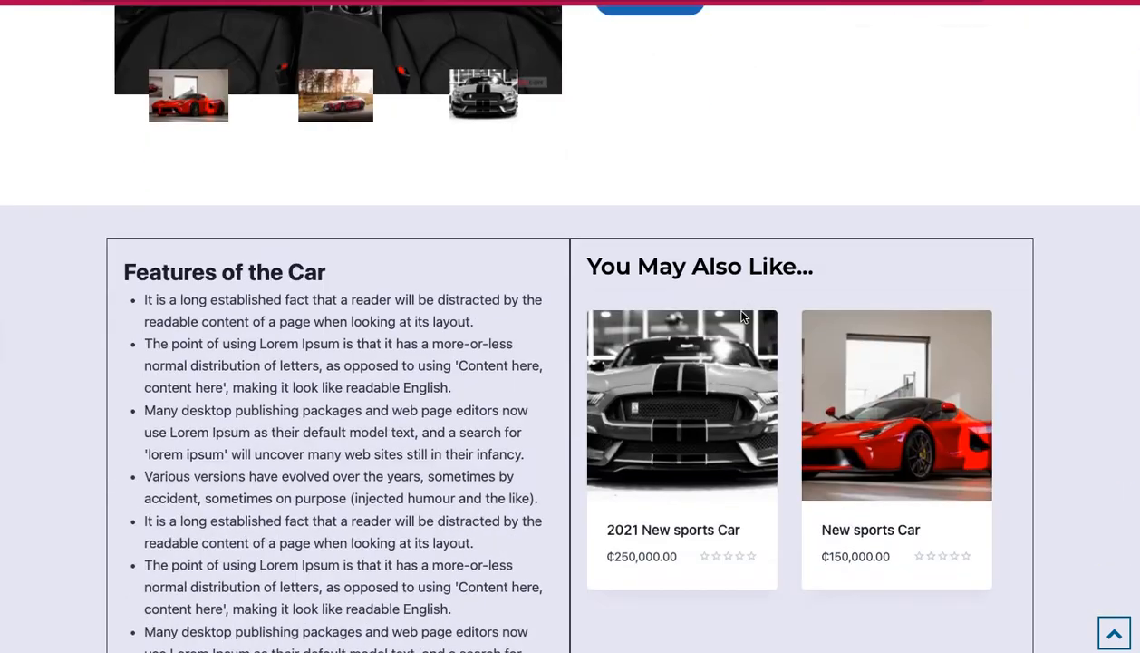
pyautogui.scroll(2, 740, 317)
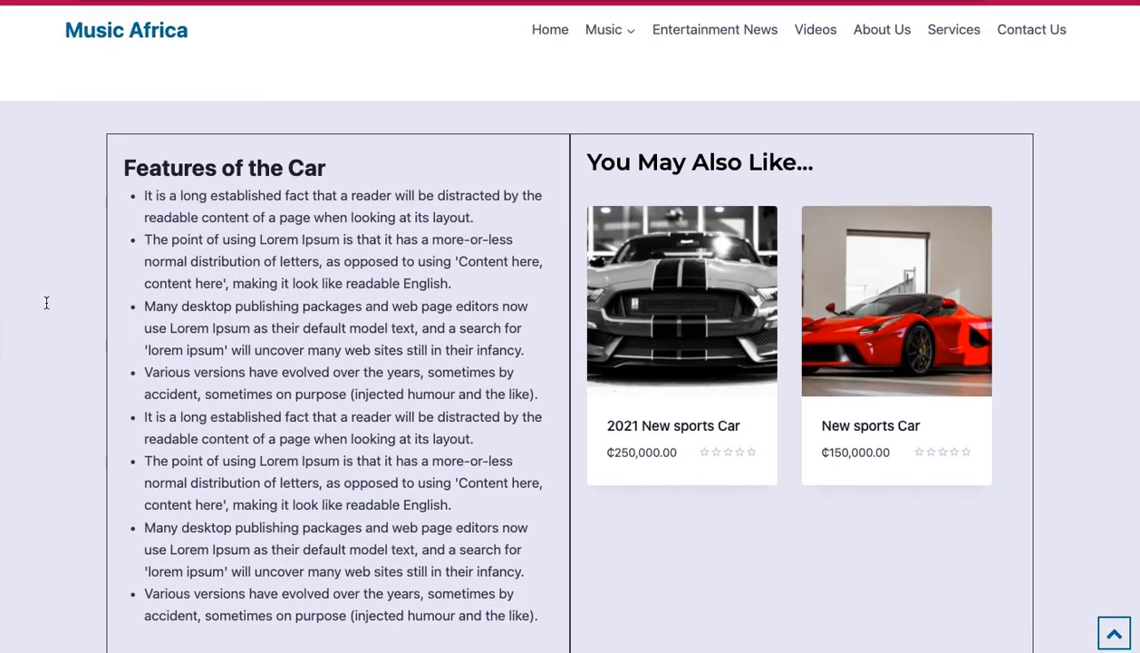
# Set the top and bottom padding of the features and related products section to 90 px, and preview the whole page
pyautogui.click(562, 89)
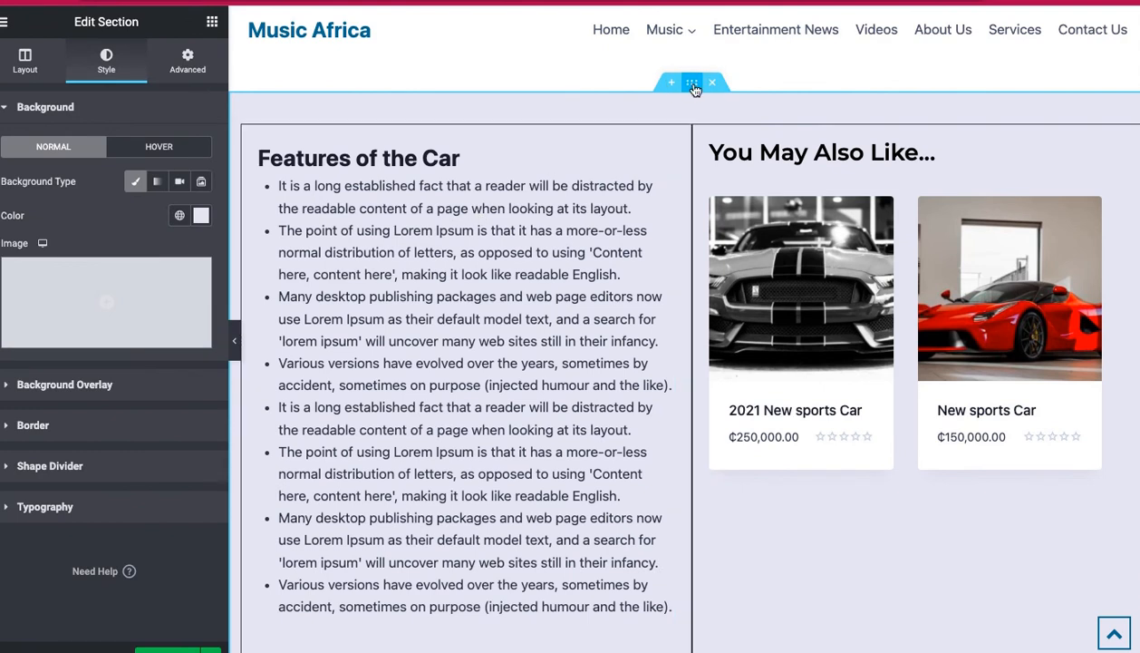
pyautogui.click(188, 62)
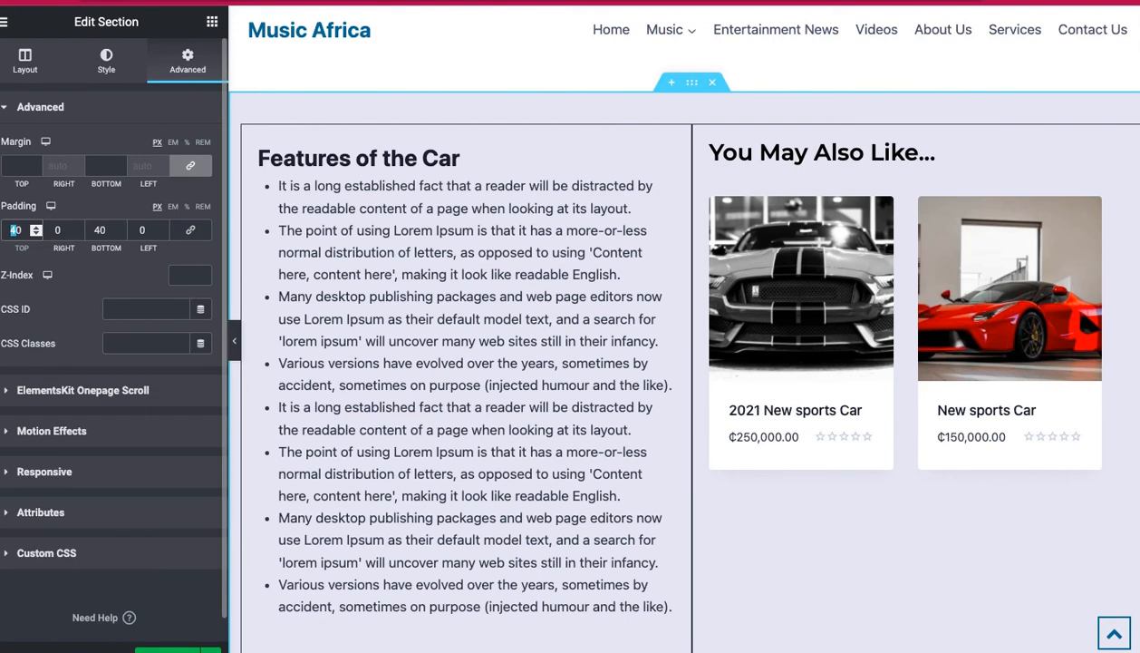
pyautogui.write('90')
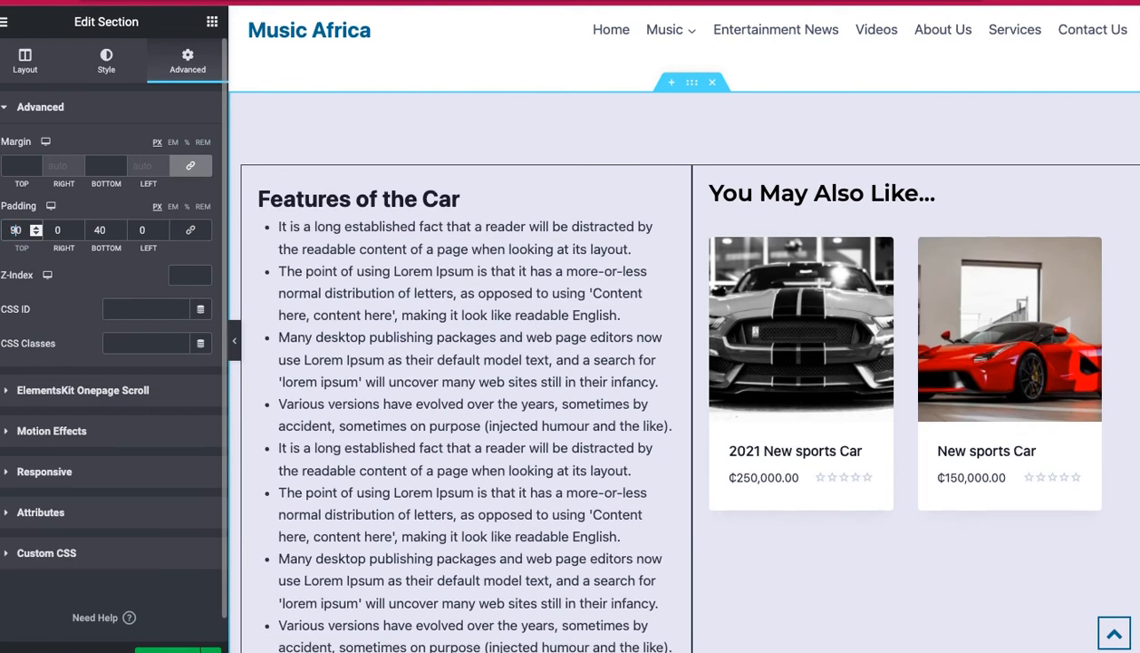
pyautogui.doubleClick(100, 232)
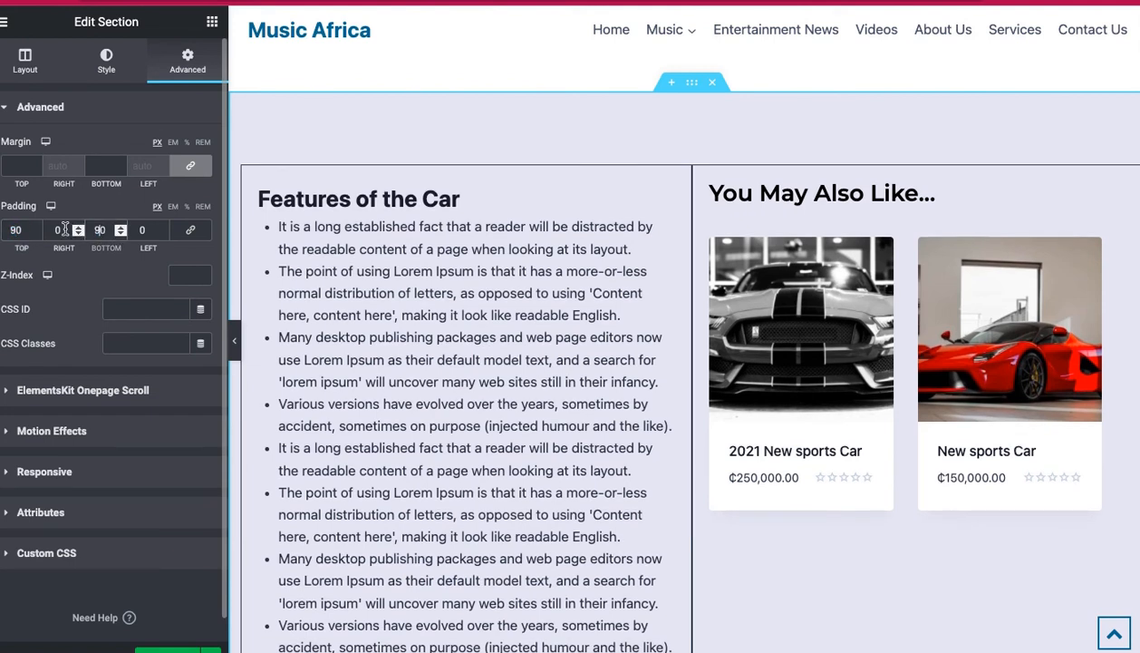
pyautogui.click(235, 344)
pyautogui.scroll(-4, 855, 272)
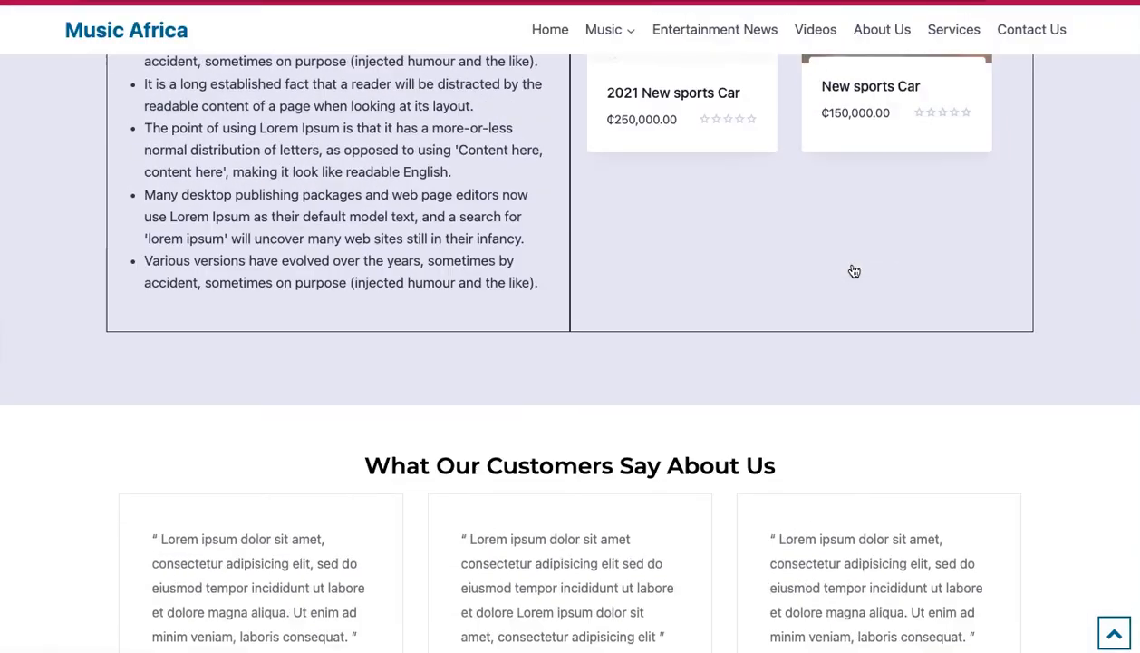
pyautogui.scroll(10, 854, 272)
pyautogui.scroll(-5, 853, 269)
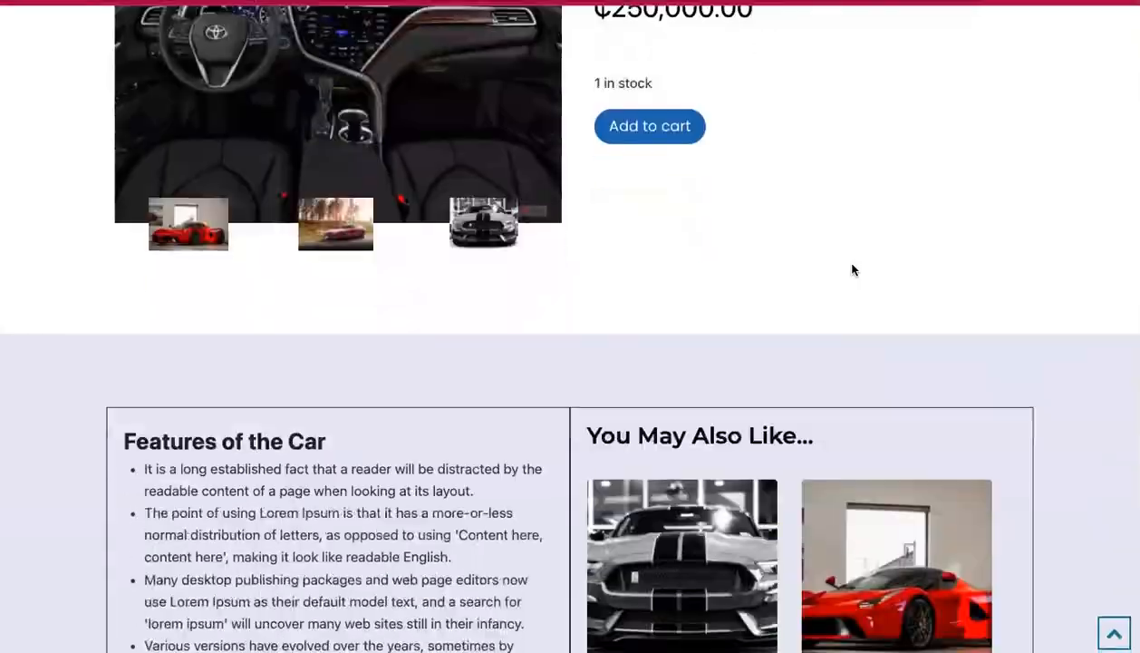
pyautogui.scroll(-9, 852, 270)
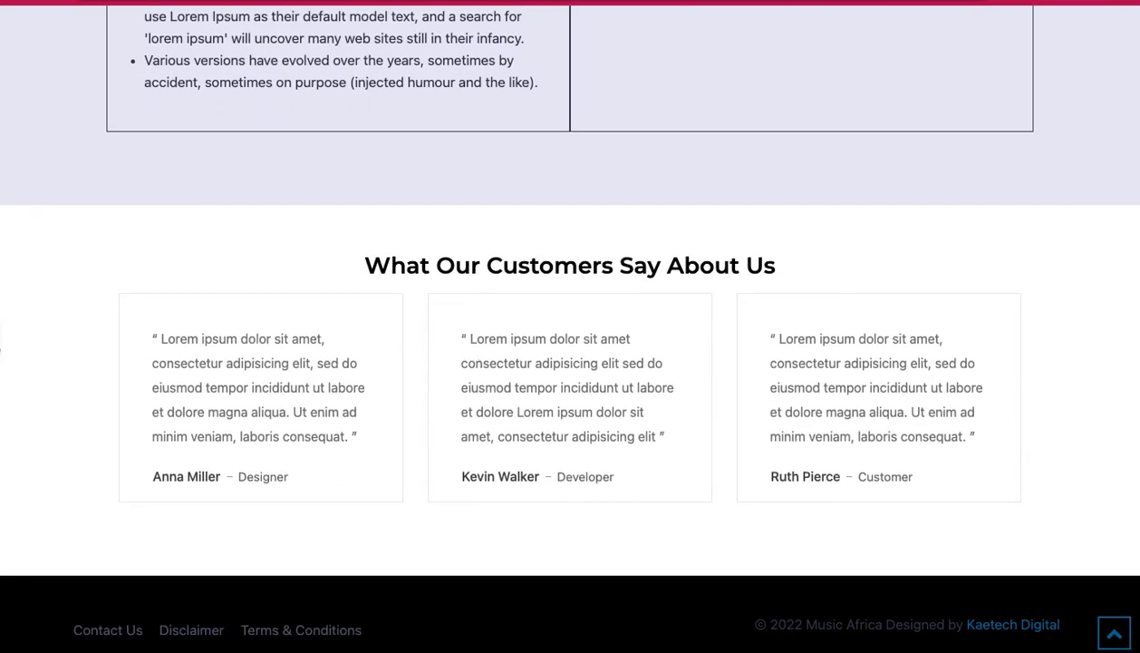
pyautogui.click(2, 343)
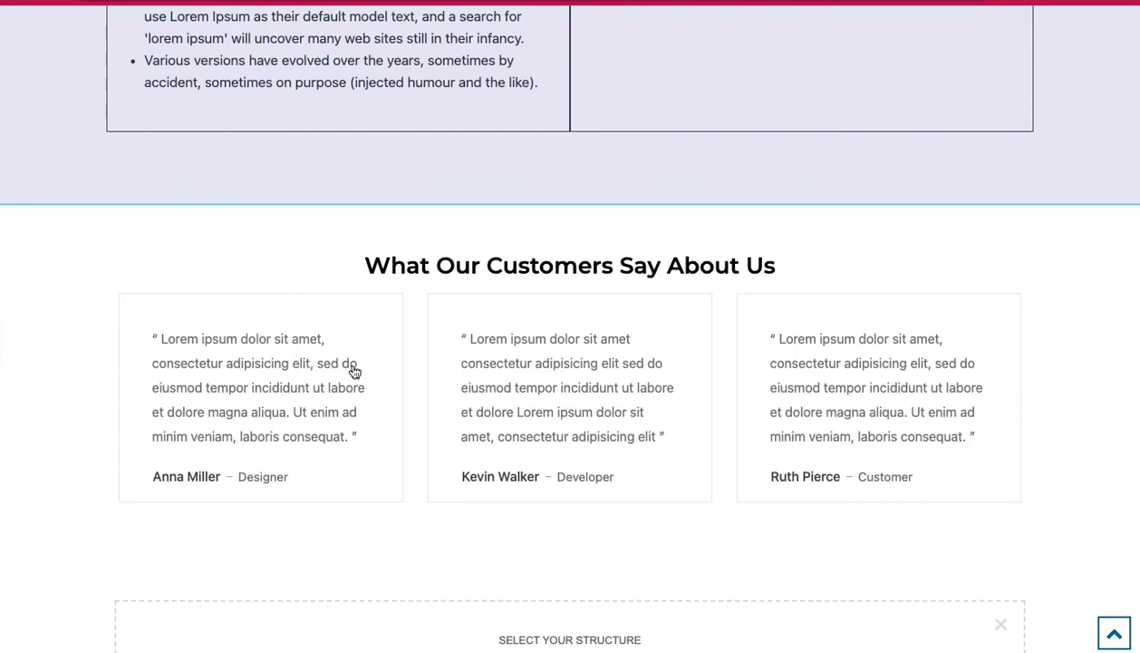
# Try to add a ReviewX Woo Review widget below the testimonials, and remove its new section again
pyautogui.scroll(9, 747, 299)
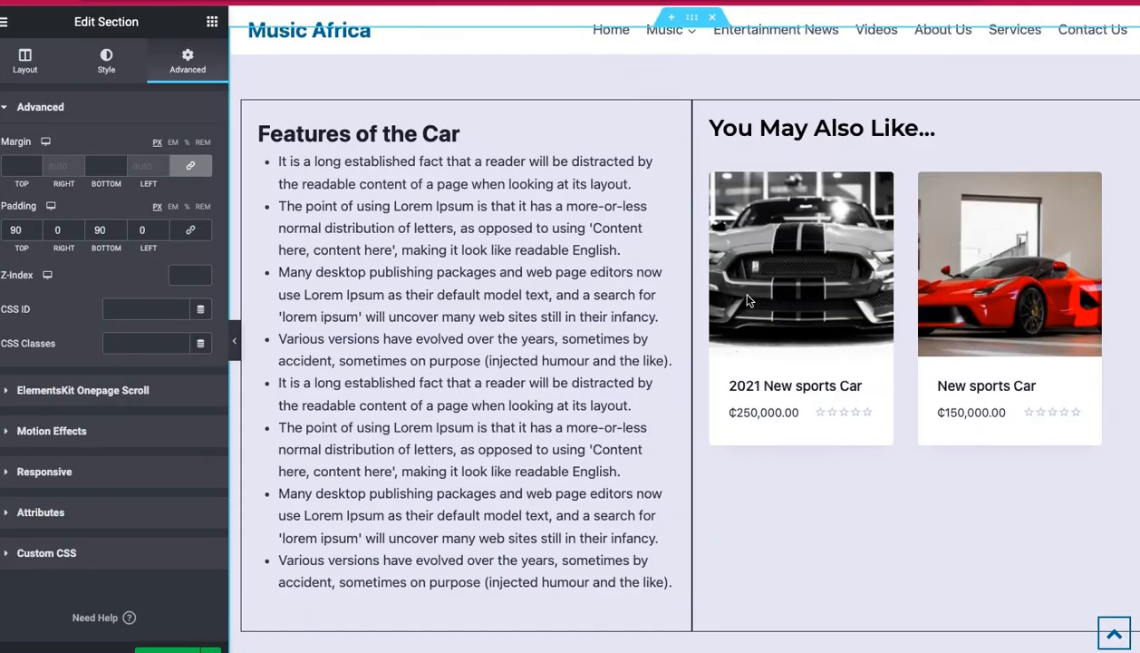
pyautogui.scroll(-8, 747, 299)
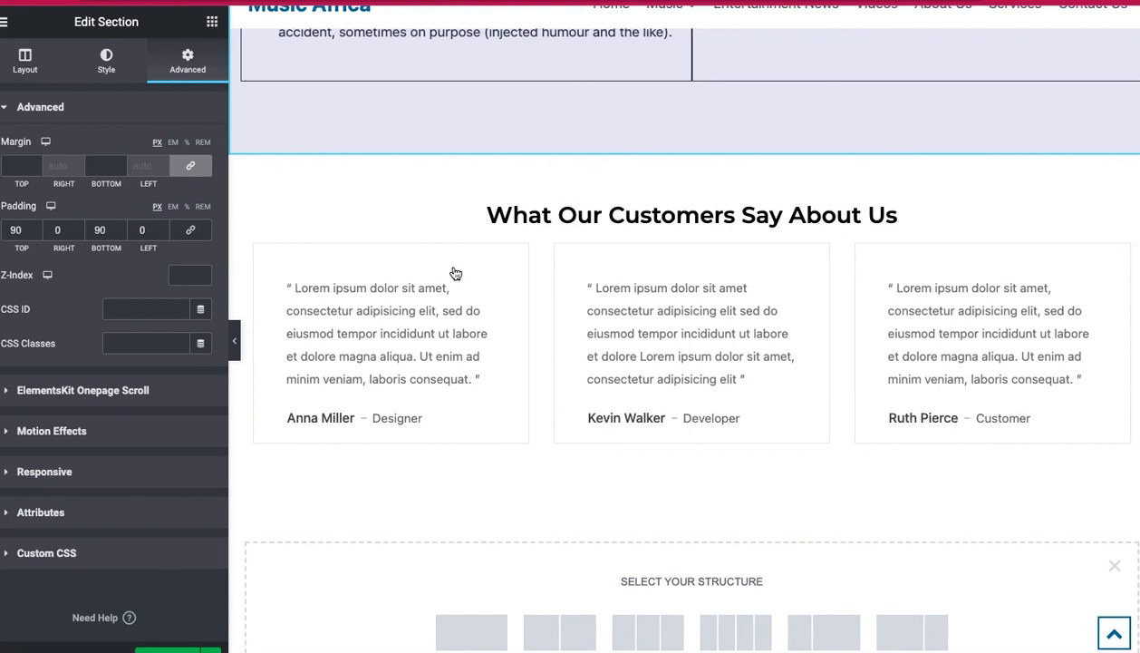
pyautogui.scroll(-3, 446, 264)
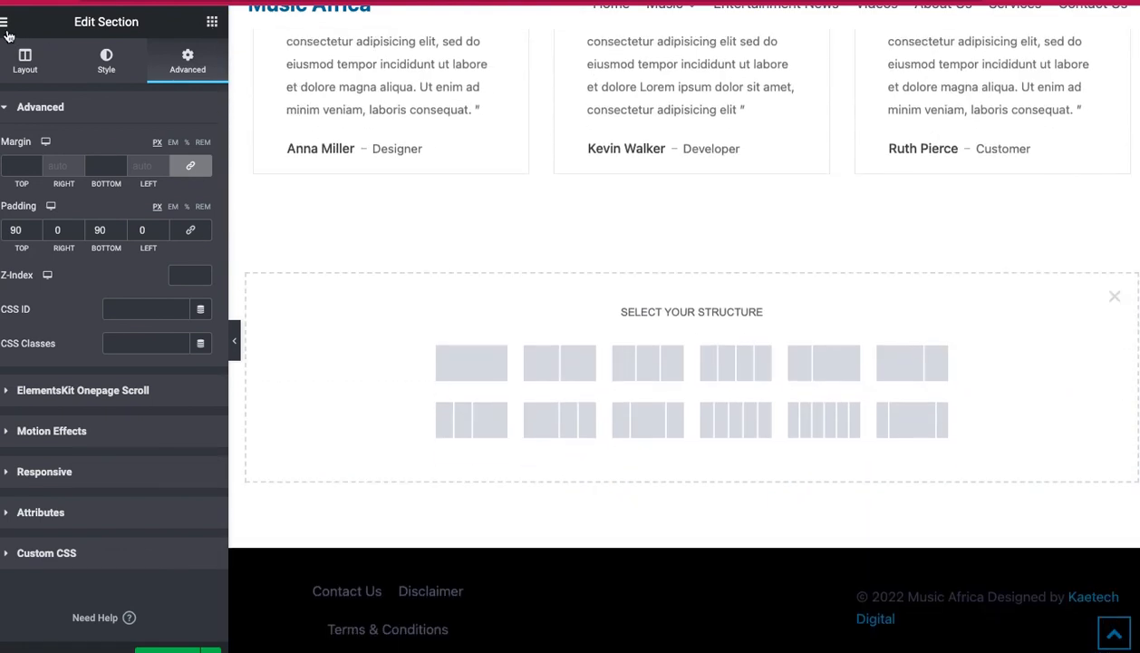
pyautogui.click(212, 21)
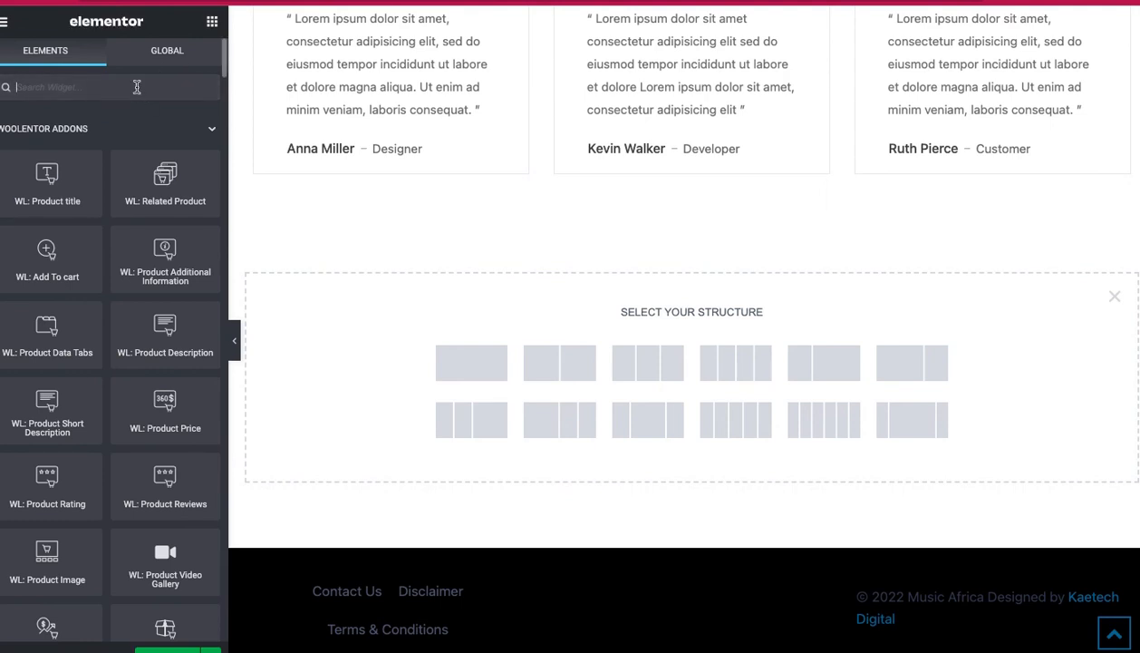
pyautogui.write('revi')
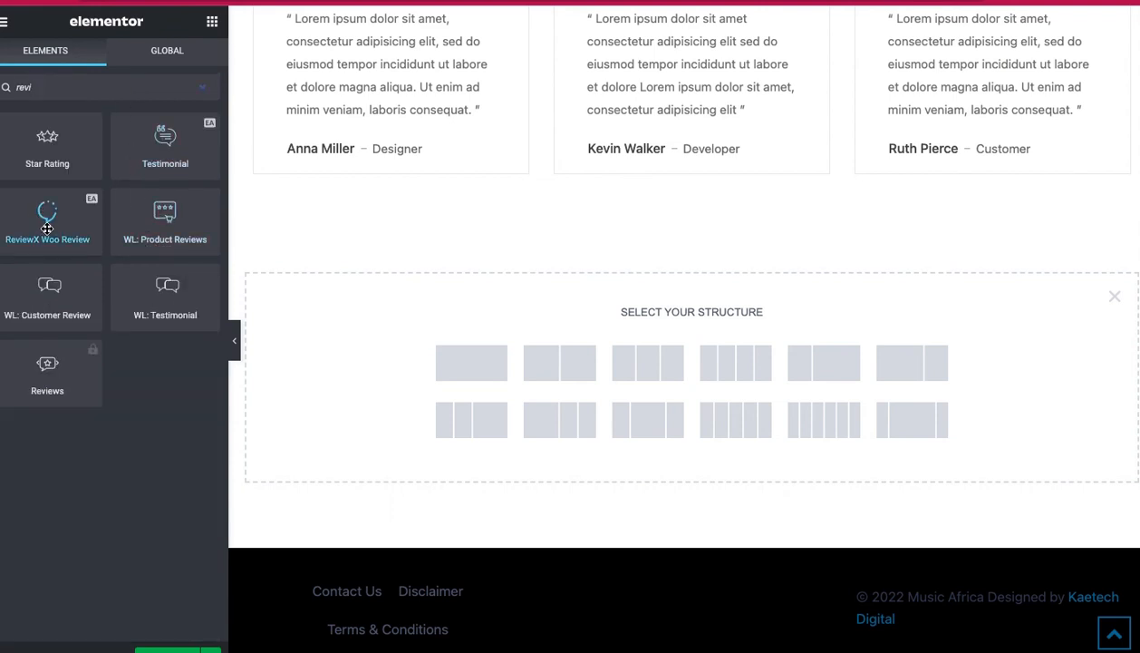
pyautogui.moveTo(45, 229); pyautogui.dragTo(657, 393)
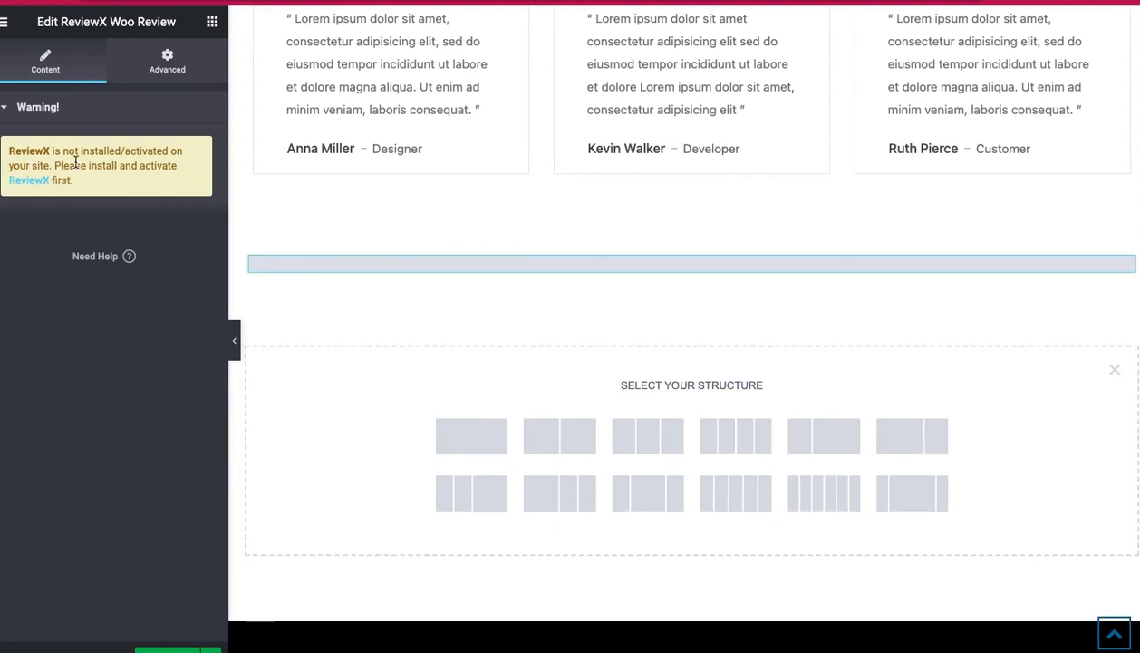
pyautogui.moveTo(479, 263)
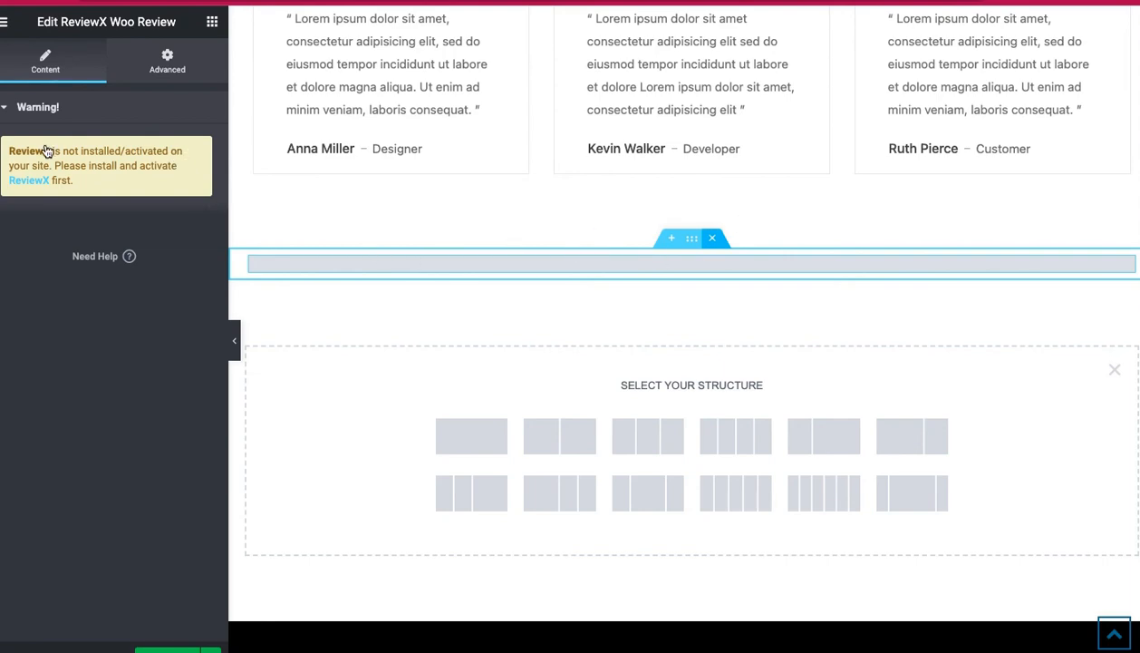
# Check the single product template from the banner to the testimonials, save it, and exit the editor to the WordPress admin
pyautogui.scroll(4, 752, 250)
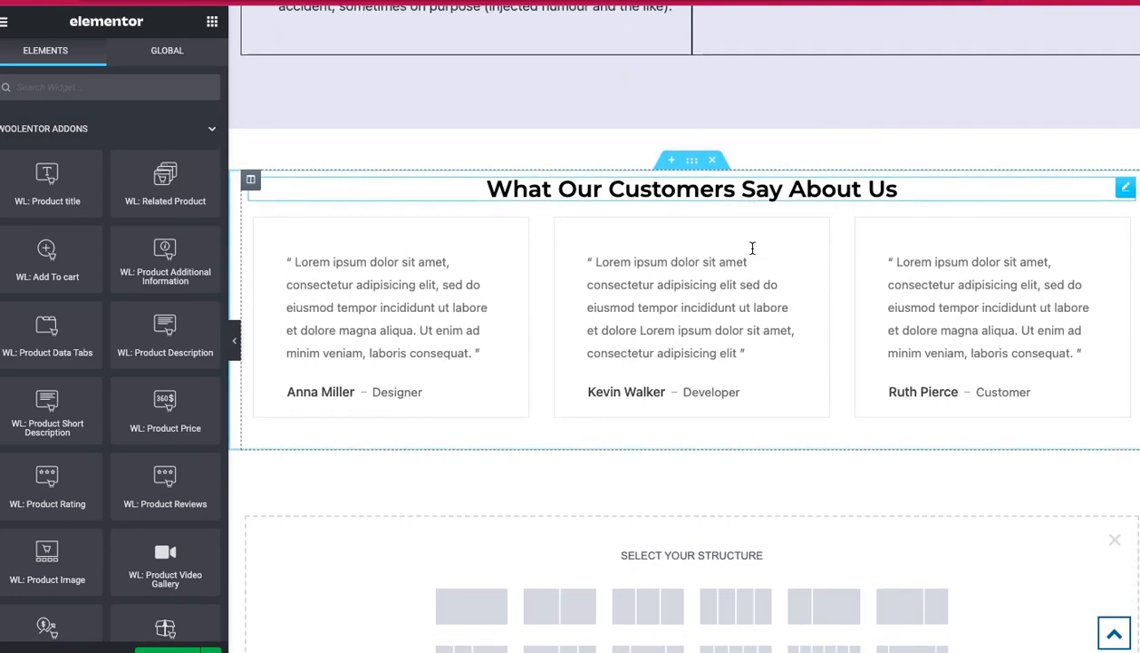
pyautogui.scroll(10, 751, 252)
pyautogui.scroll(3, 751, 252)
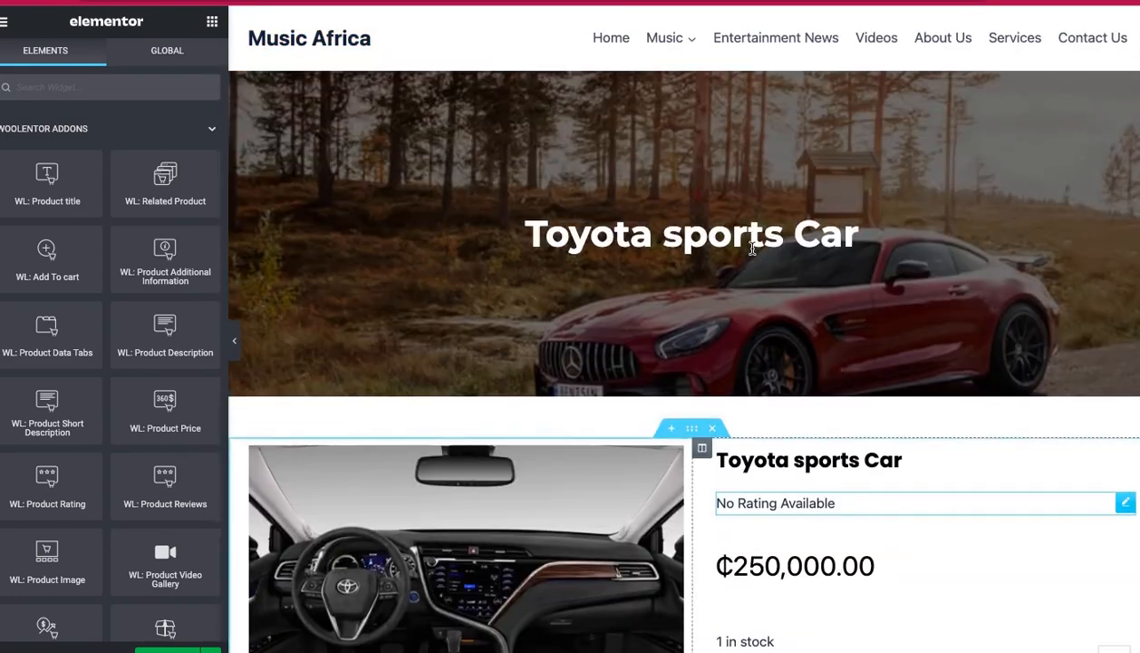
pyautogui.scroll(-15, 751, 252)
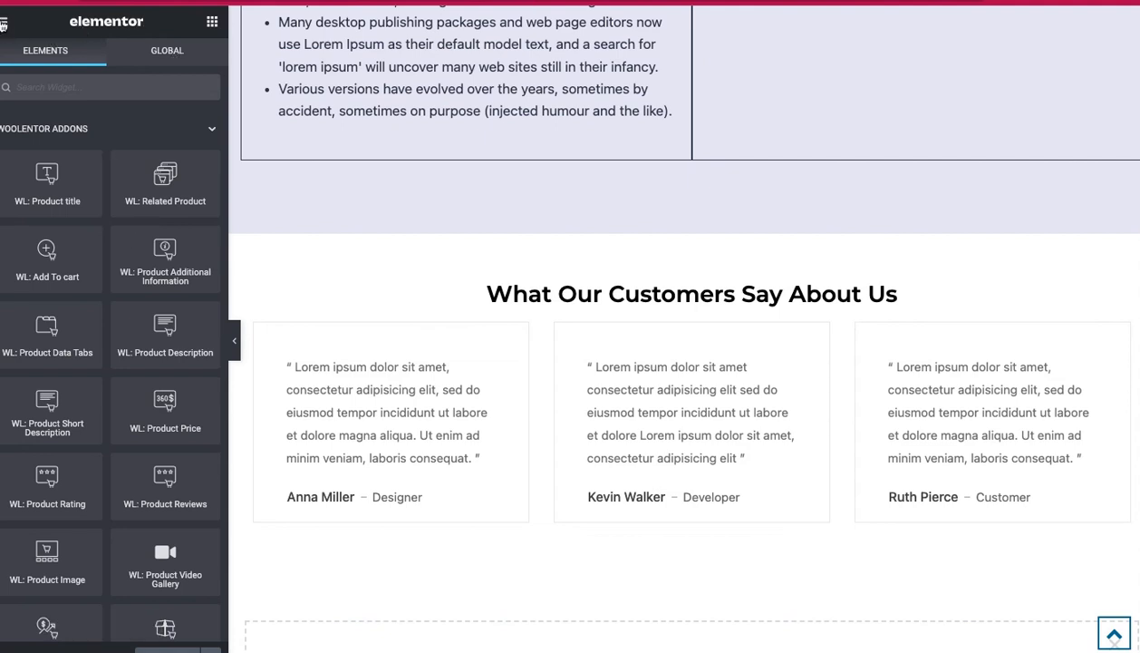
pyautogui.click(3, 22)
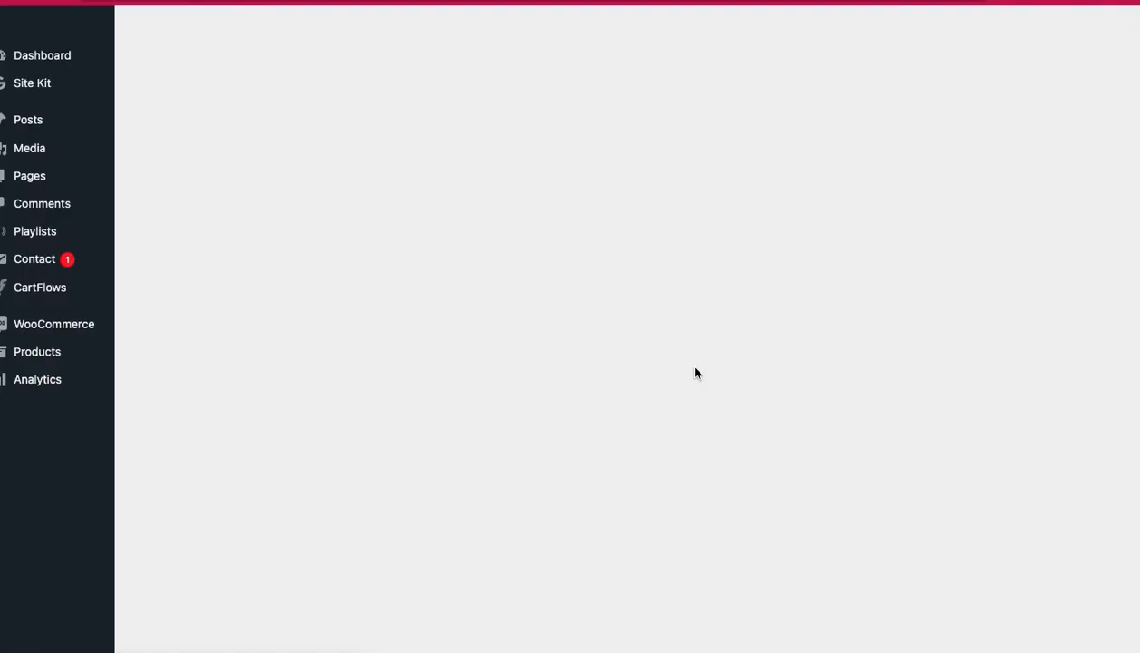
# Open WooLentor's Template Builder and set the Single product template as the default
pyautogui.scroll(-5, 240, 440)
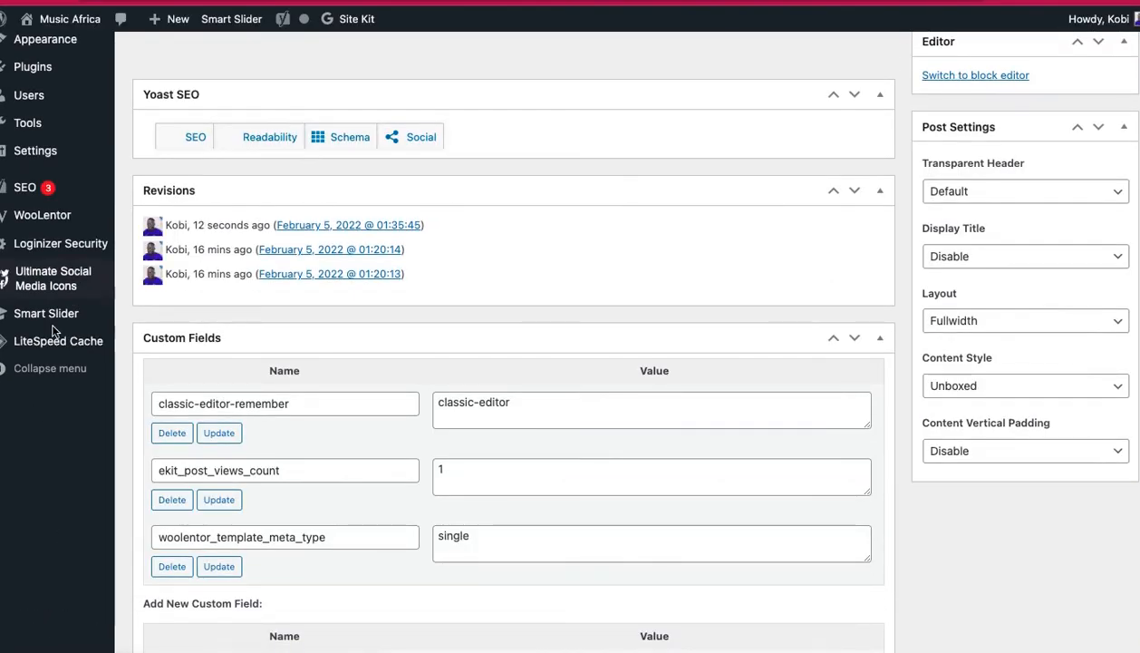
pyautogui.scroll(3, 53, 331)
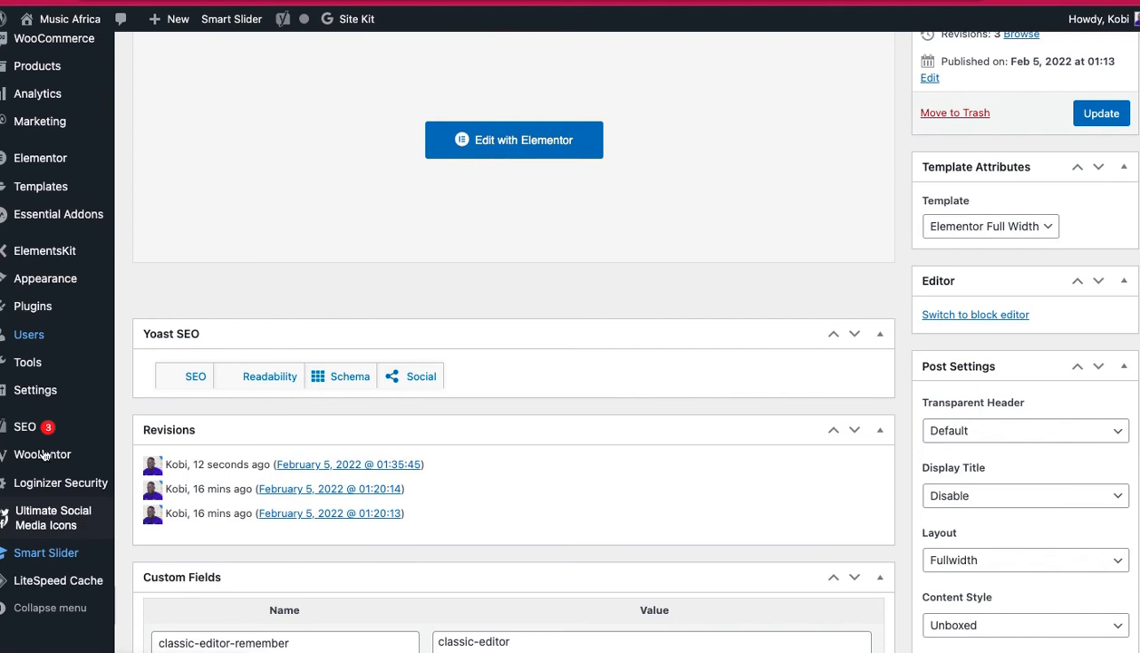
pyautogui.scroll(4, 44, 455)
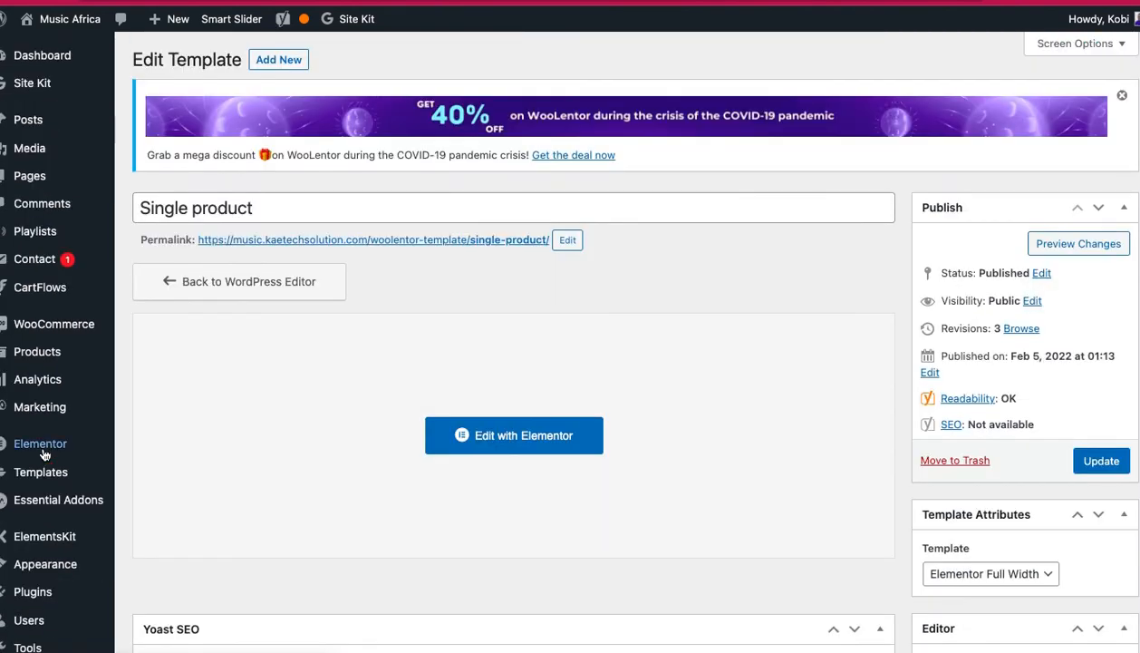
pyautogui.scroll(-5, 79, 374)
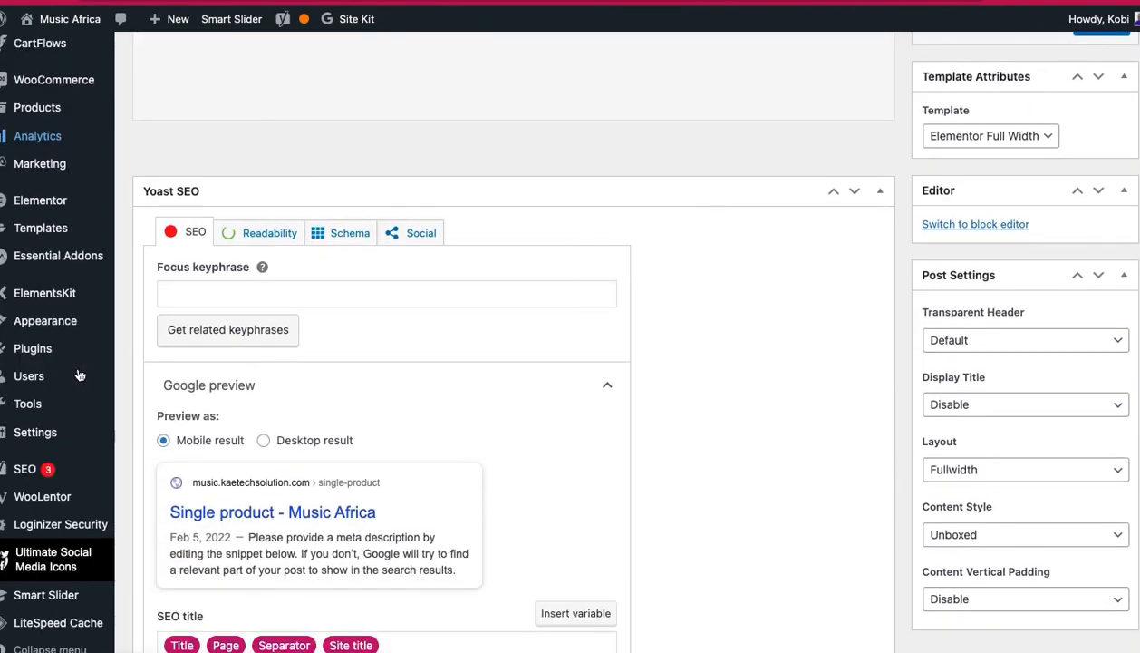
pyautogui.moveTo(78, 374)
pyautogui.scroll(-2, 79, 374)
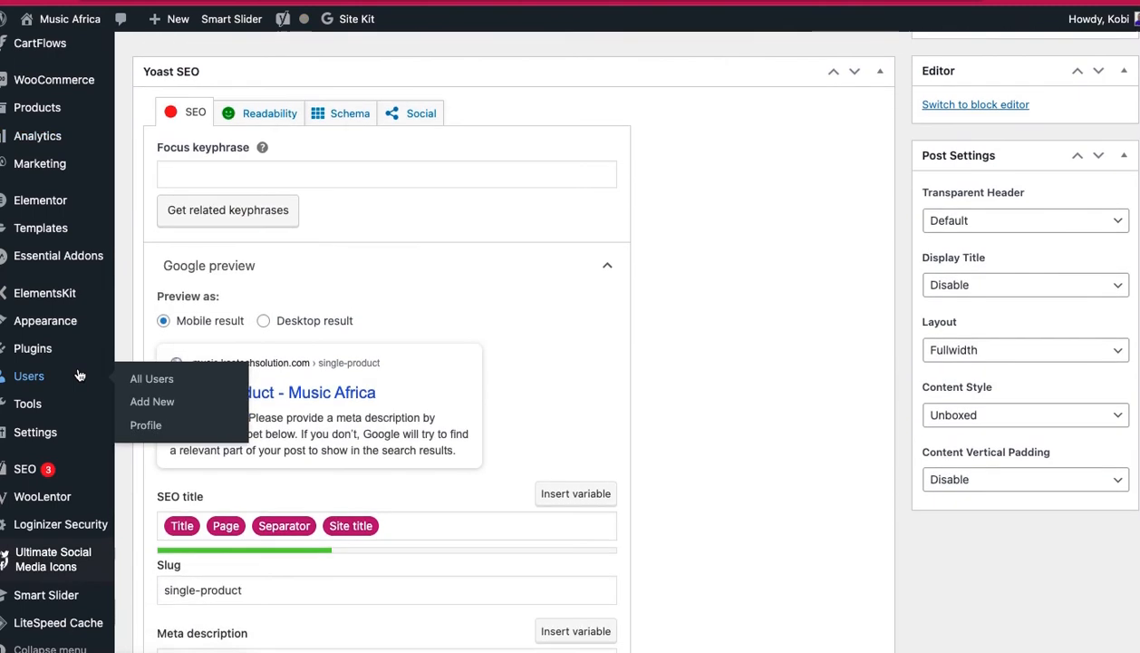
pyautogui.moveTo(40, 499)
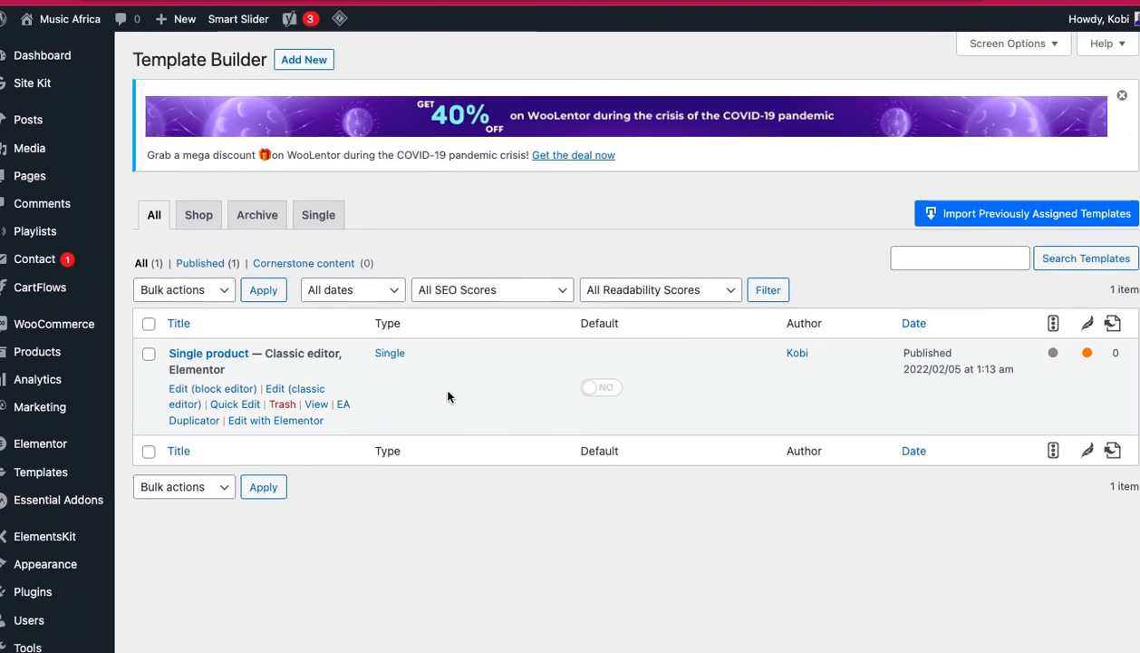
pyautogui.click(608, 389)
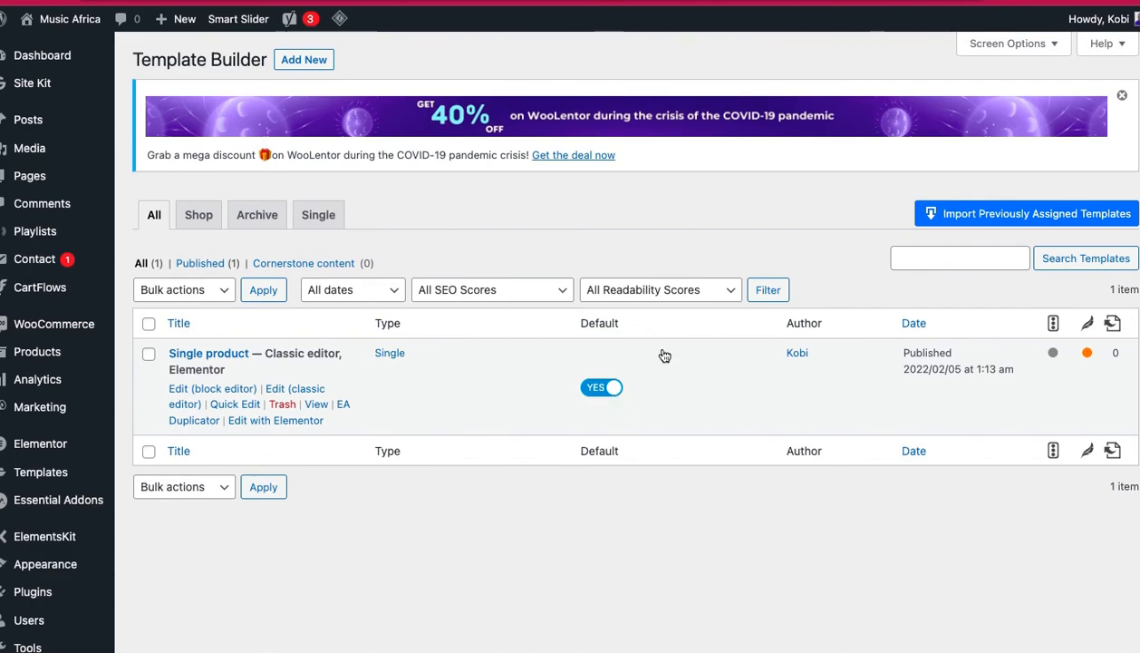
# Switch to the live New sports Car product page, look over its current layout, and reload it to apply the default template
pyautogui.click(1006, 2)
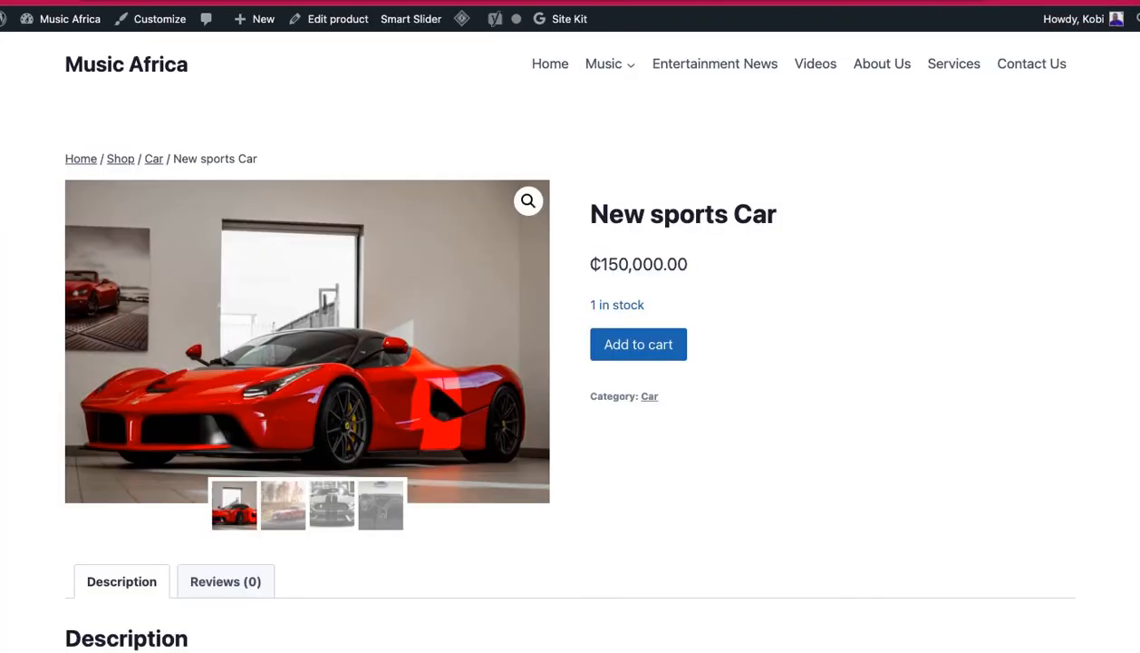
pyautogui.scroll(-10, 872, 225)
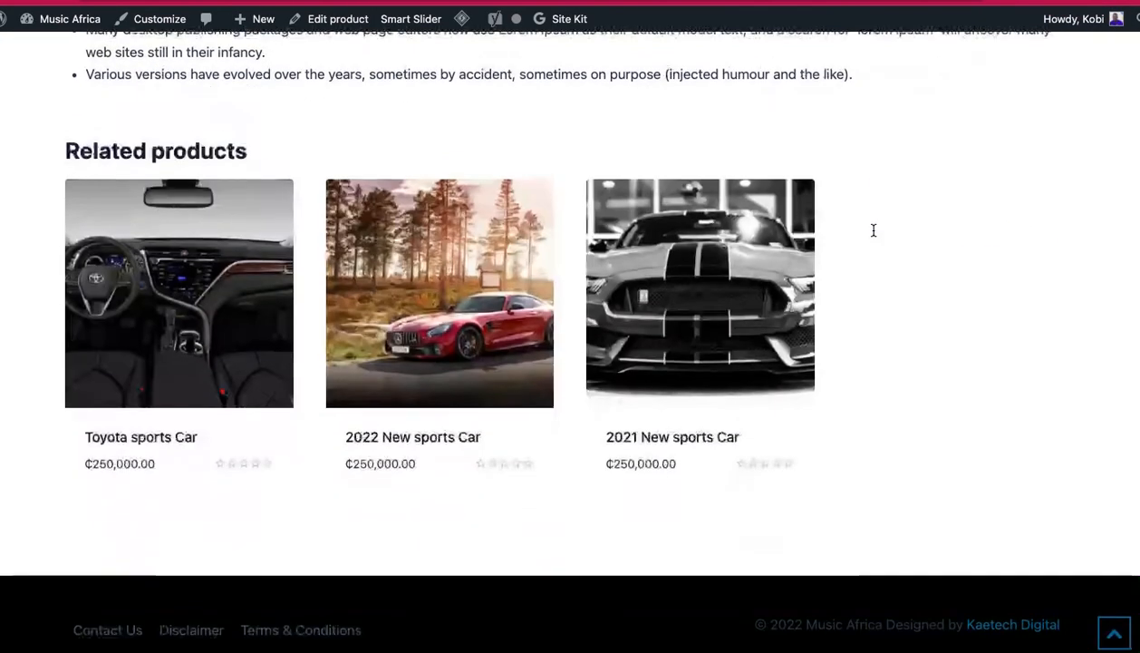
pyautogui.scroll(10, 873, 226)
pyautogui.scroll(-5, 873, 224)
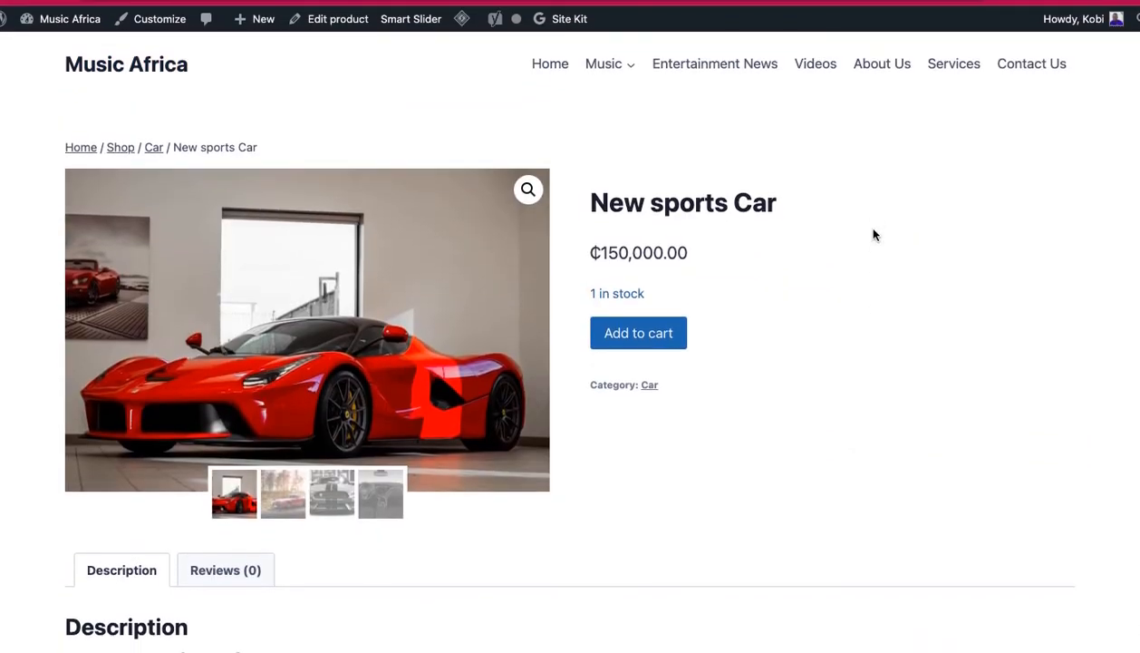
pyautogui.scroll(5, 872, 223)
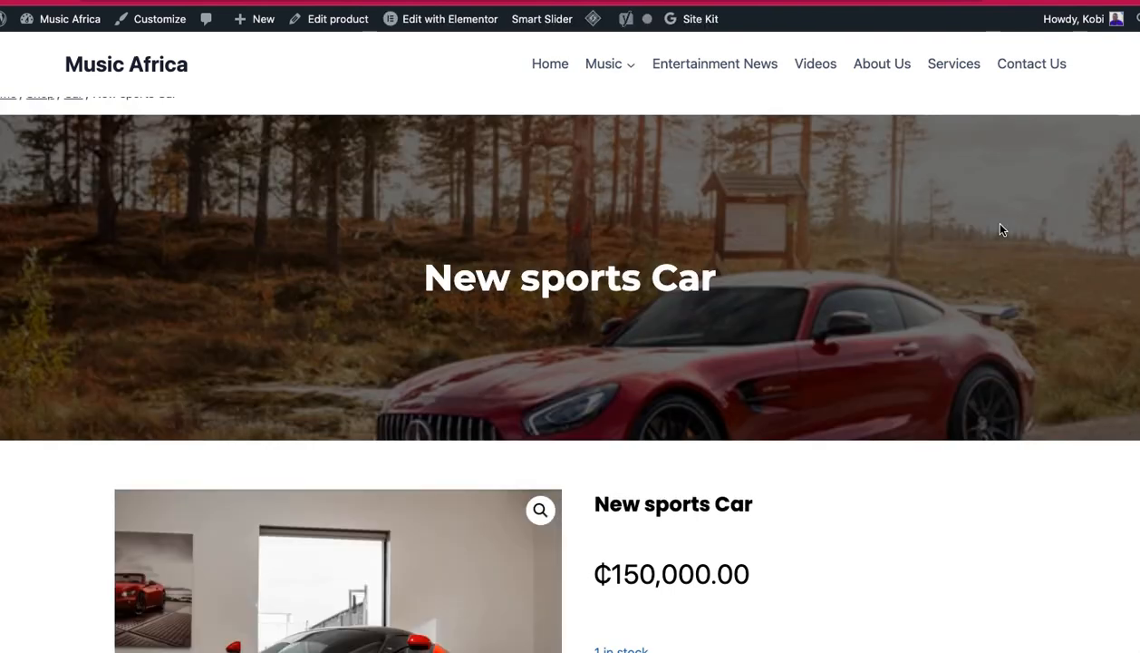
# Examine the live New sports Car page from the banner through the product details, features and related products to the testimonials
pyautogui.scroll(-6, 1001, 229)
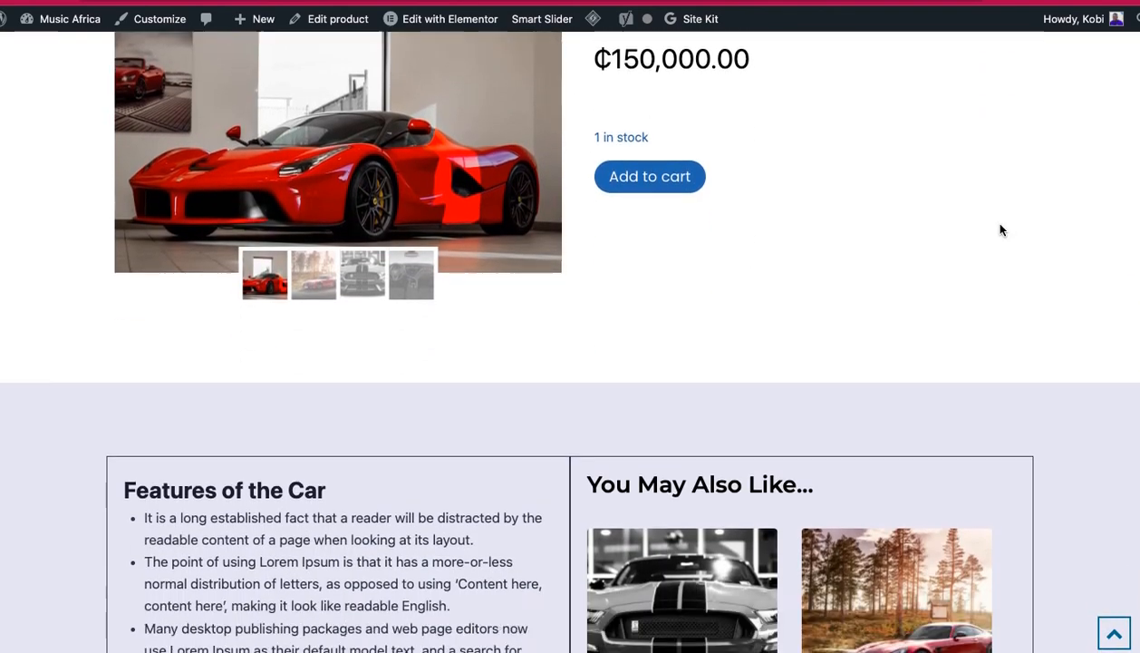
pyautogui.scroll(-10, 1001, 230)
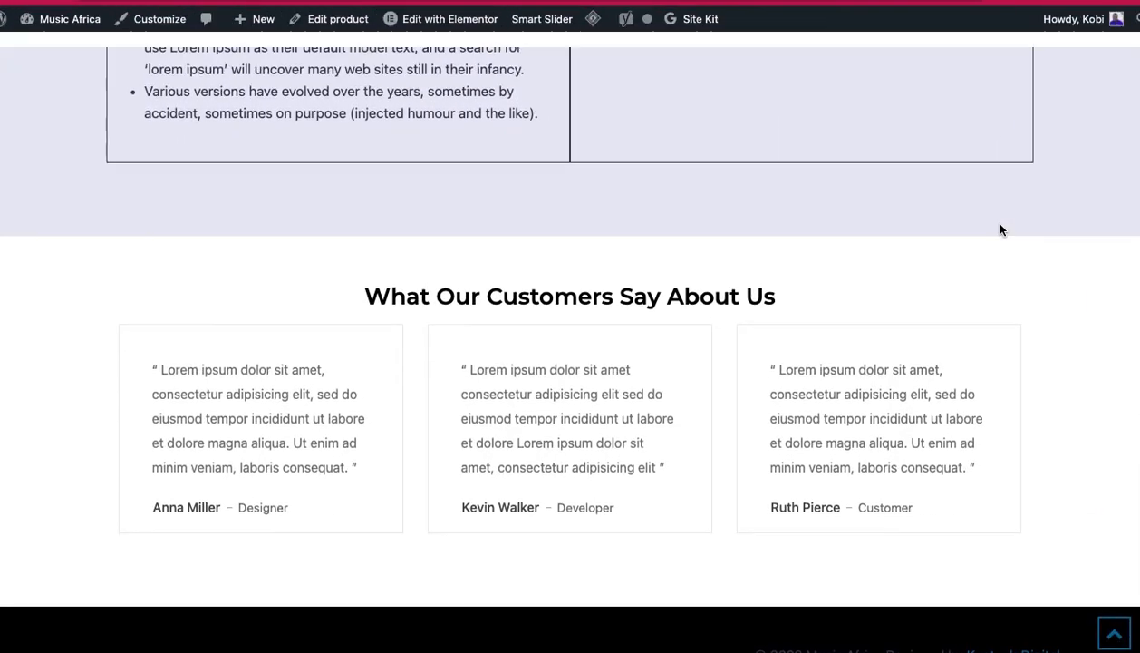
pyautogui.scroll(15, 1001, 229)
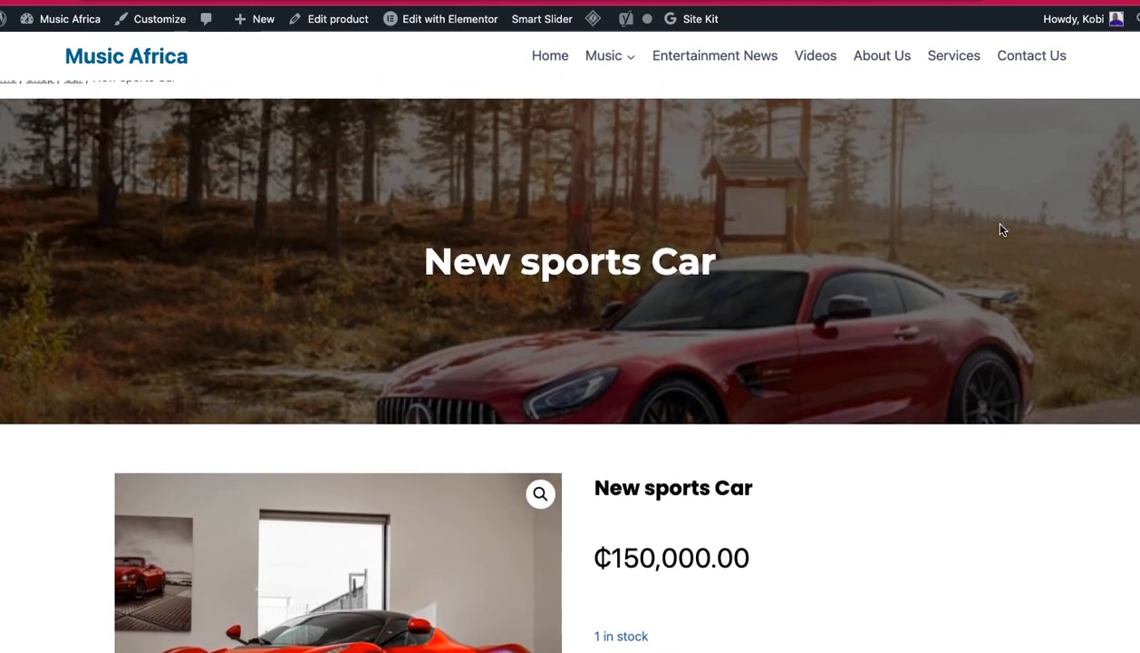
pyautogui.scroll(-4, 1000, 230)
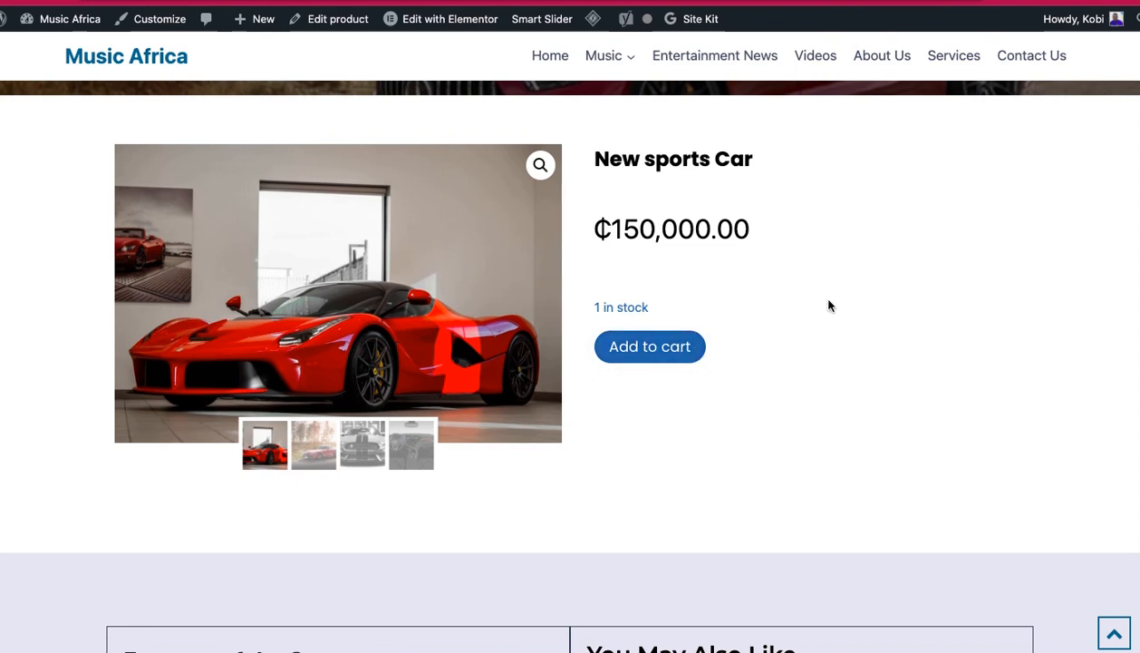
pyautogui.scroll(4, 828, 305)
pyautogui.scroll(-3, 828, 305)
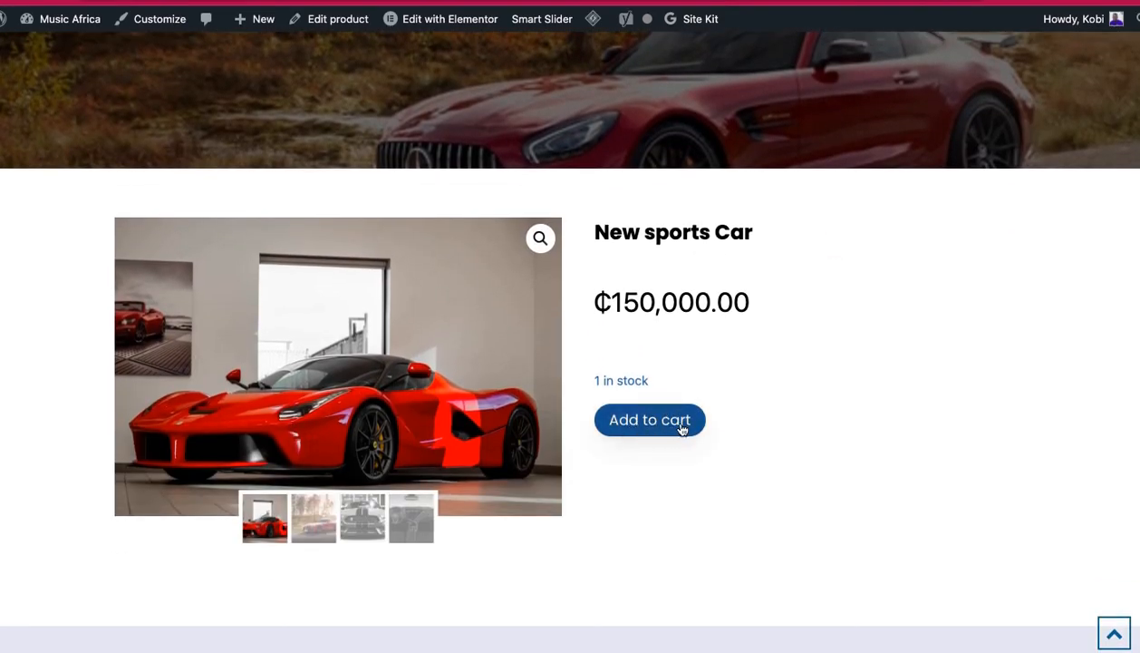
pyautogui.scroll(-10, 761, 382)
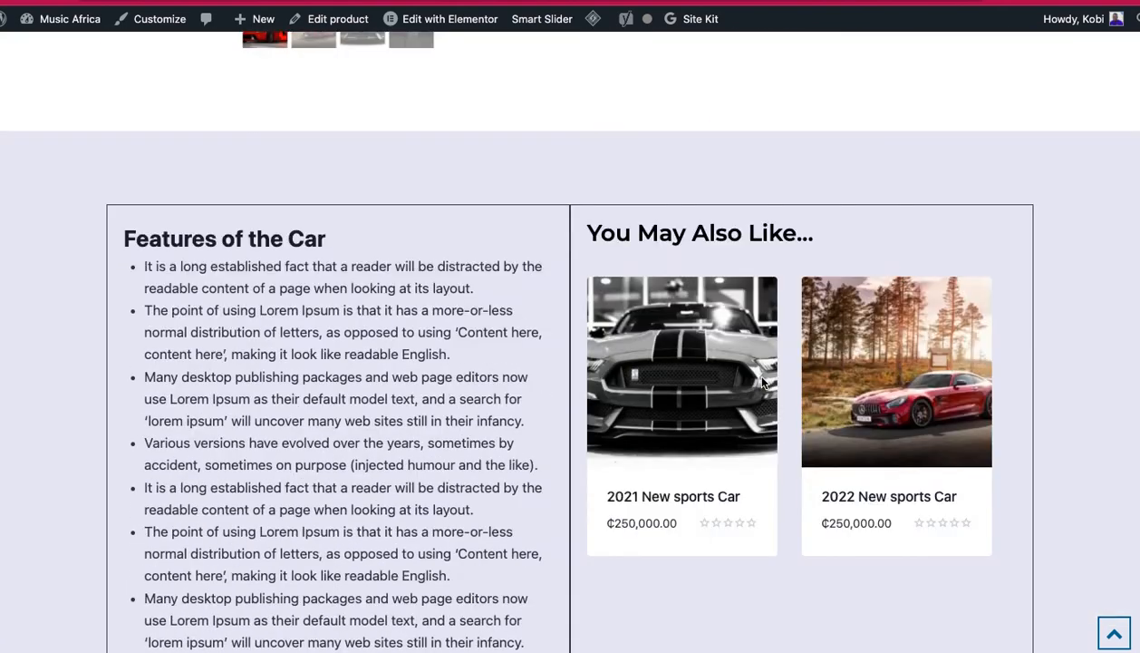
pyautogui.scroll(-3, 761, 382)
pyautogui.scroll(15, 761, 382)
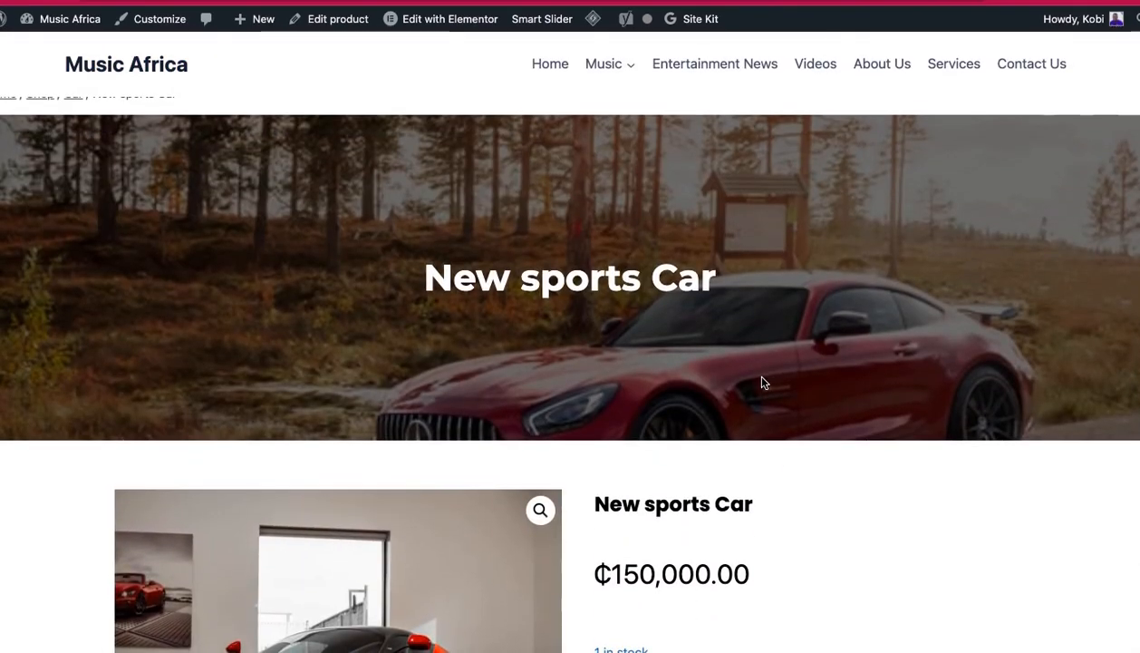
pyautogui.scroll(-5, 762, 382)
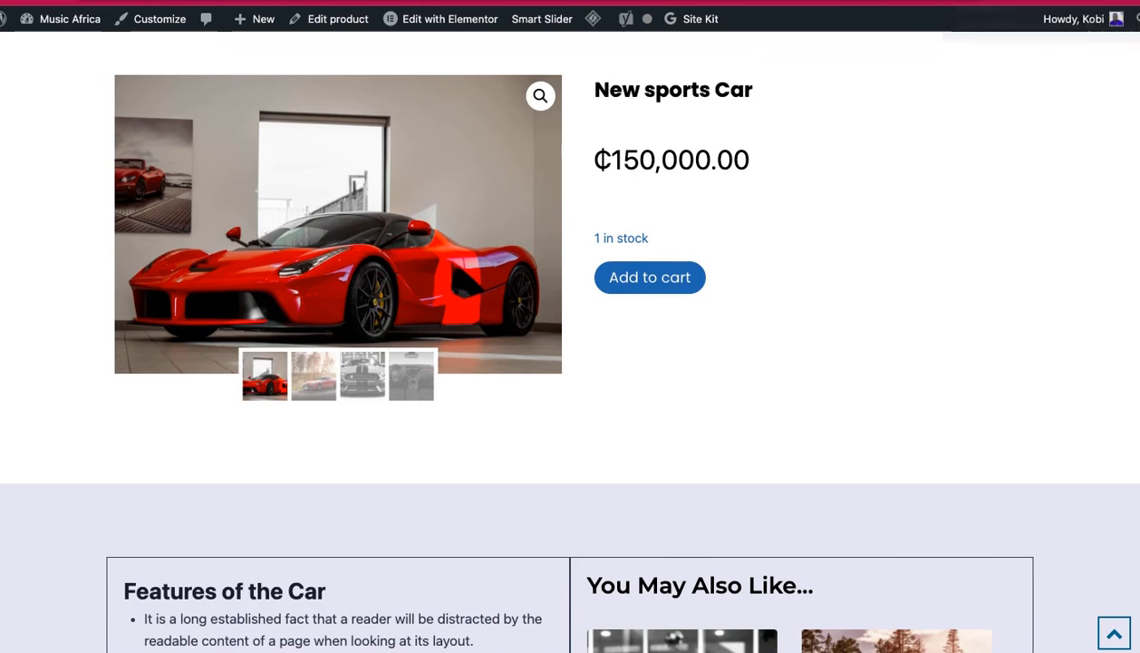
# Return to the WordPress admin and open the list of all products
pyautogui.click(1006, 2)
pyautogui.scroll(-4, 708, 238)
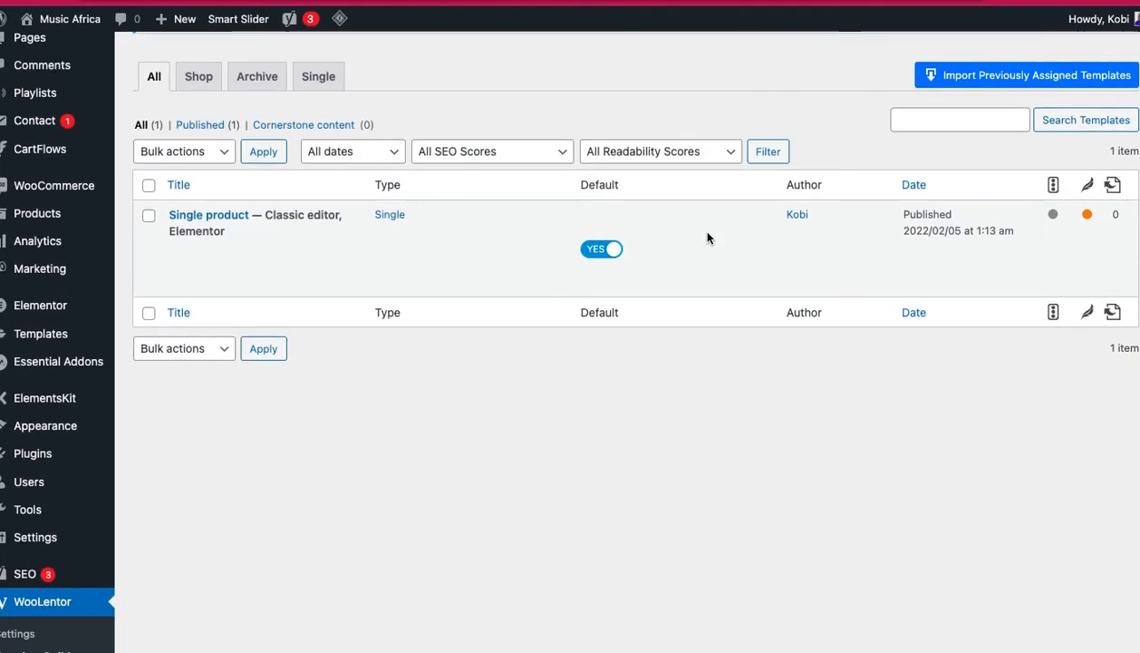
pyautogui.scroll(4, 438, 304)
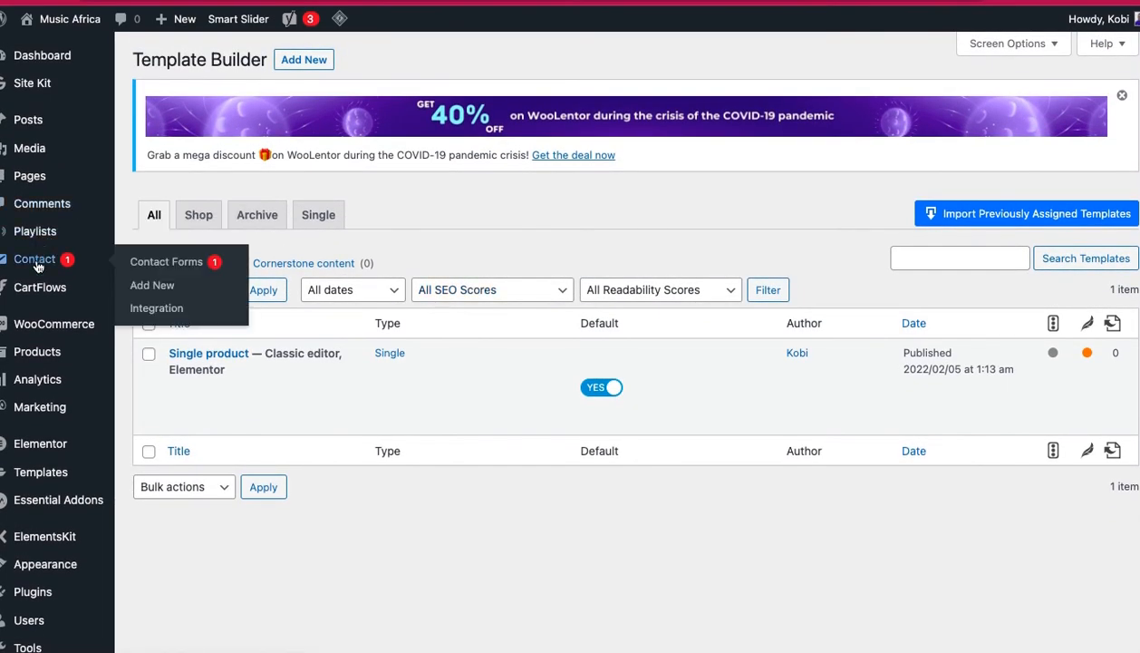
pyautogui.moveTo(38, 354)
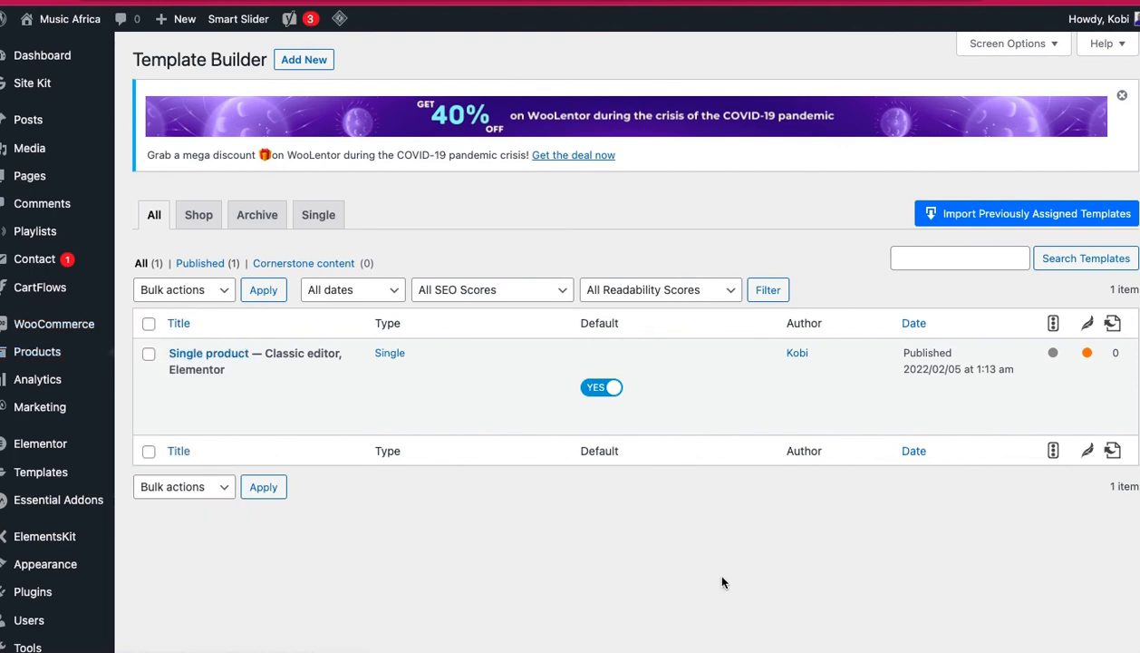
pyautogui.scroll(-5, 722, 580)
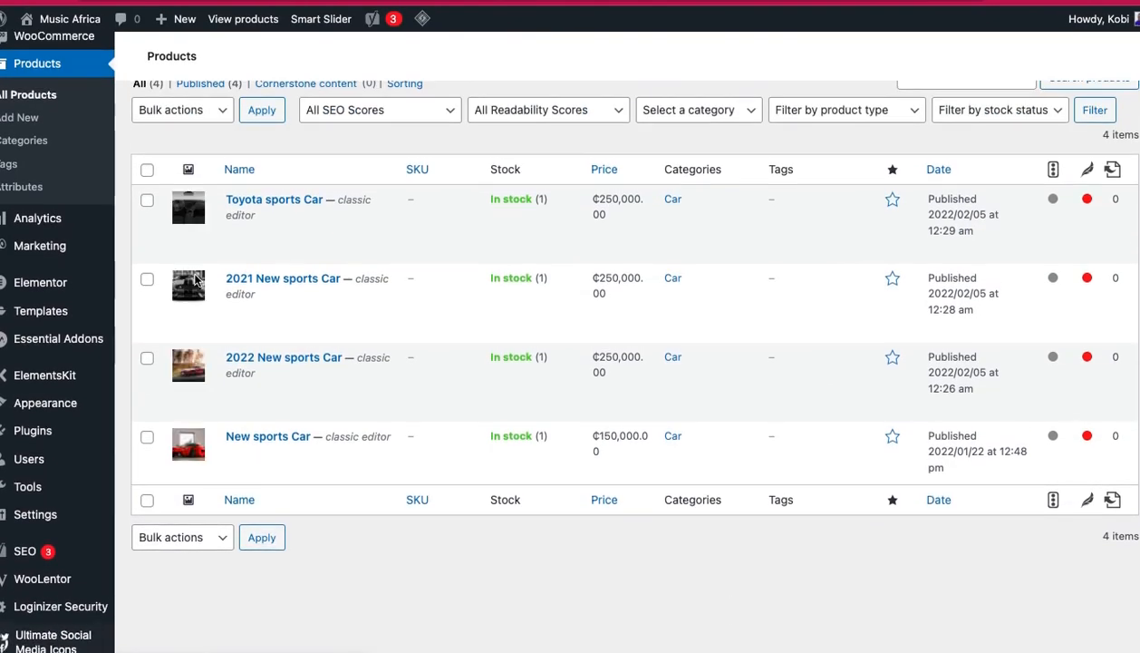
pyautogui.moveTo(270, 210)
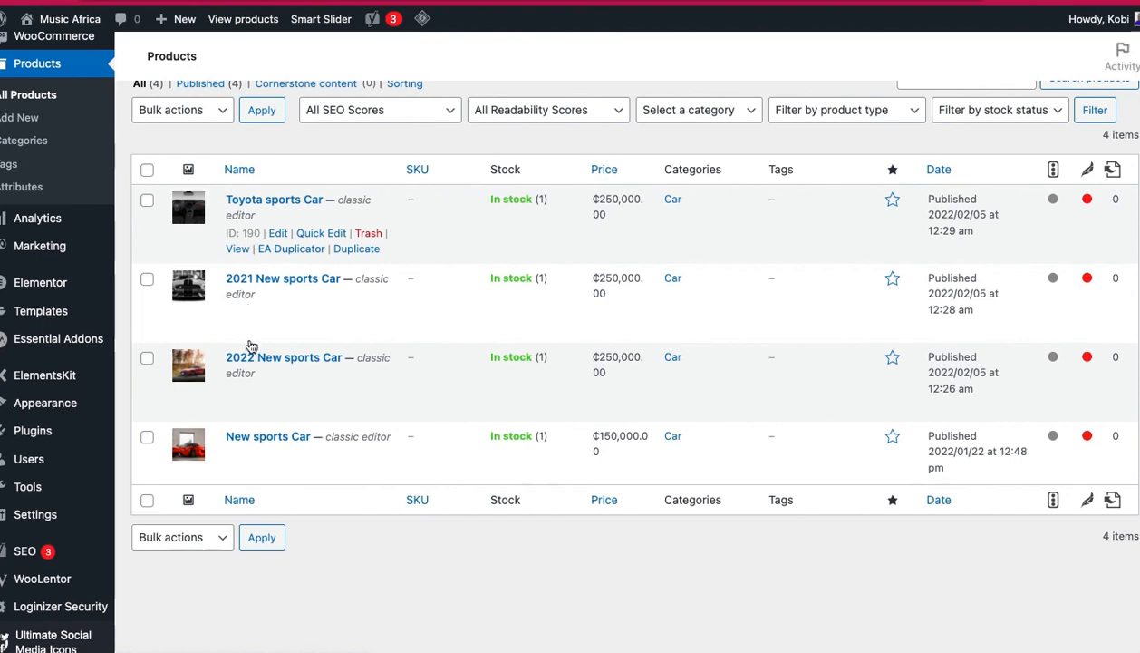
# Open the New sports Car product for editing from the product list
pyautogui.scroll(1, 344, 372)
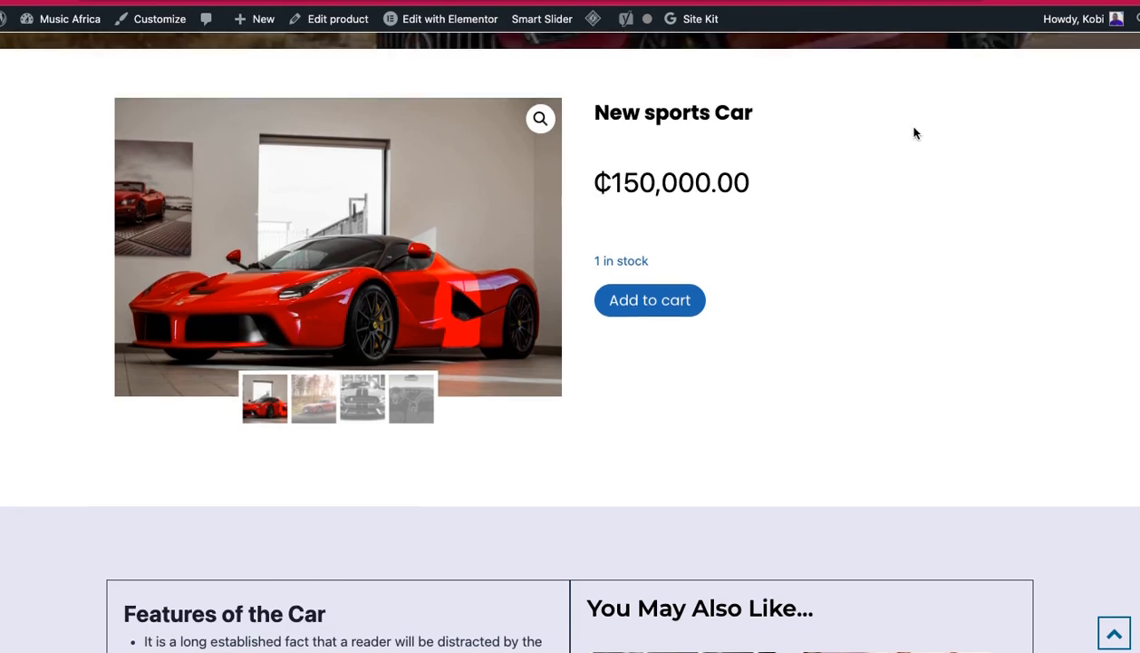
pyautogui.scroll(5, 914, 133)
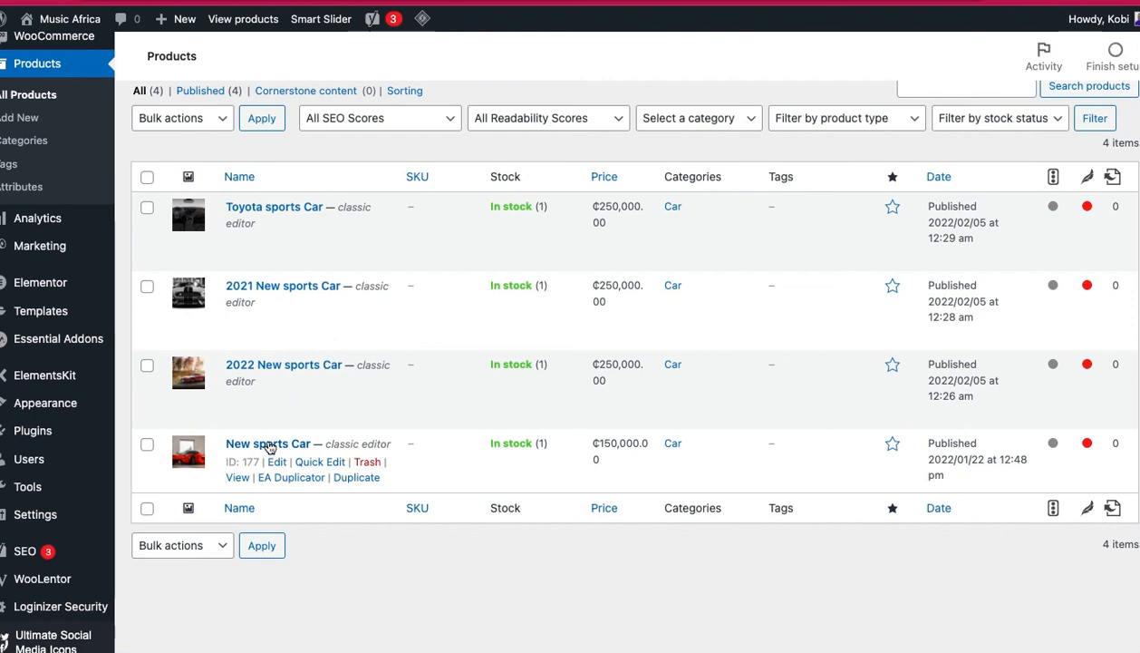
pyautogui.click(270, 445)
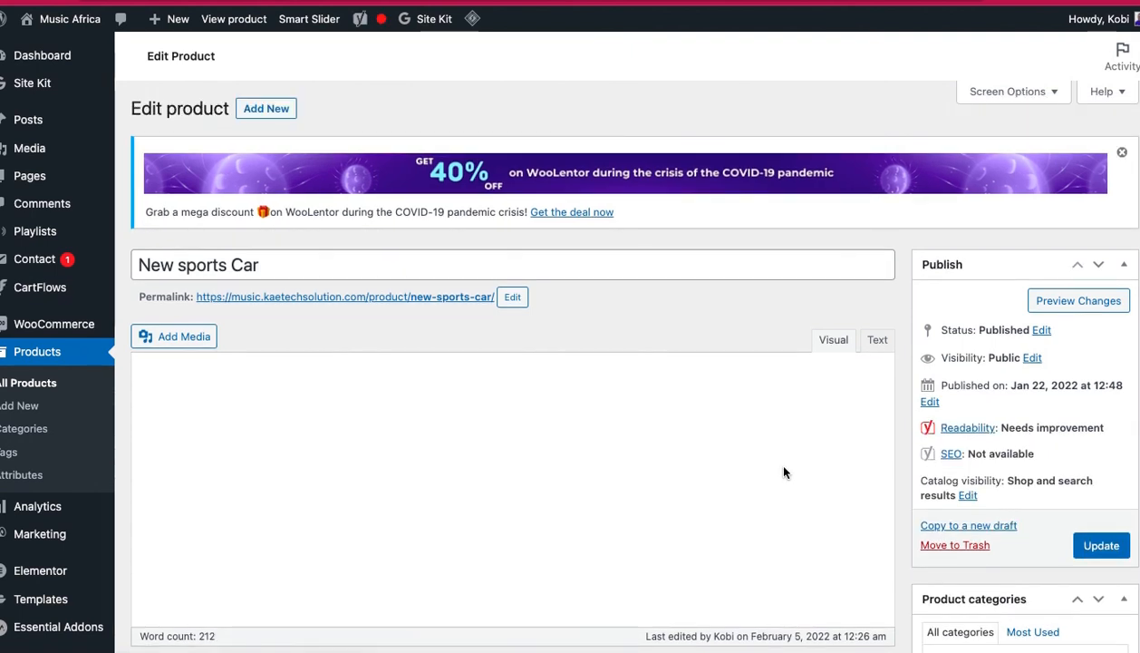
# Look through the New sports Car edit page and bring up the CartFlows settings in its product data
pyautogui.scroll(-1, 784, 467)
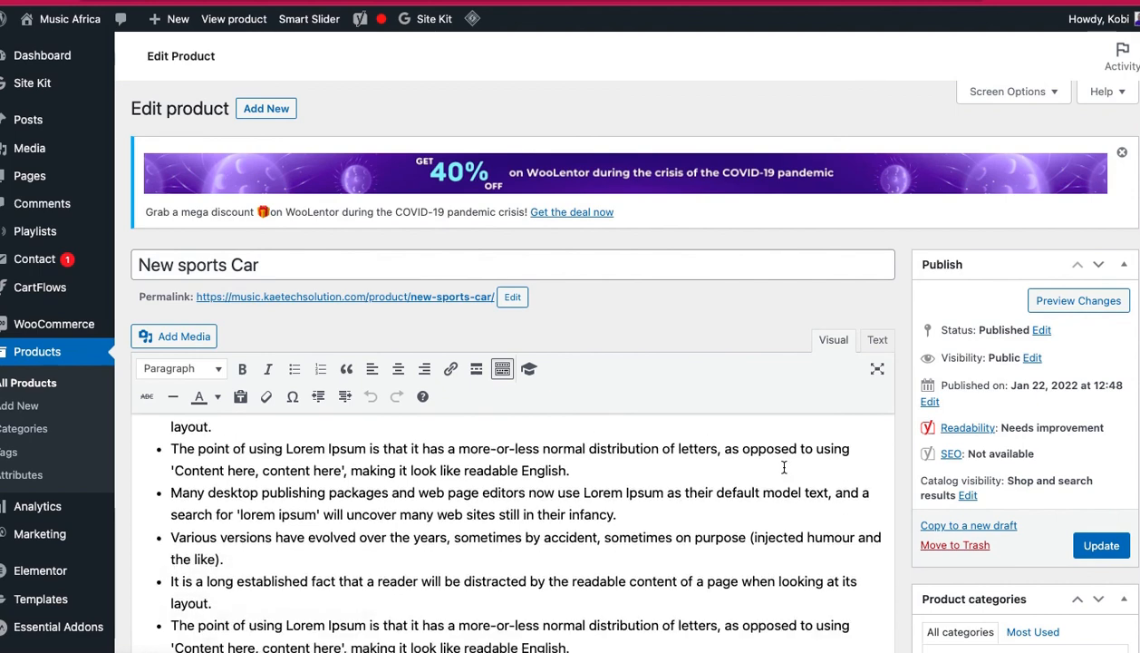
pyautogui.scroll(-10, 784, 467)
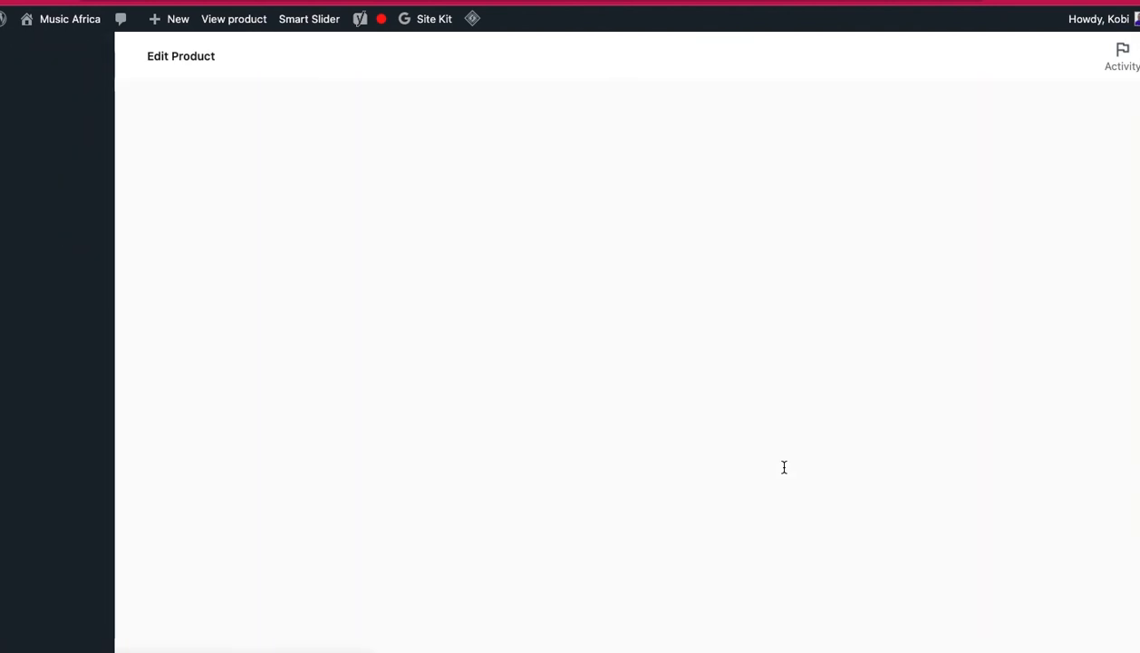
pyautogui.scroll(10, 784, 467)
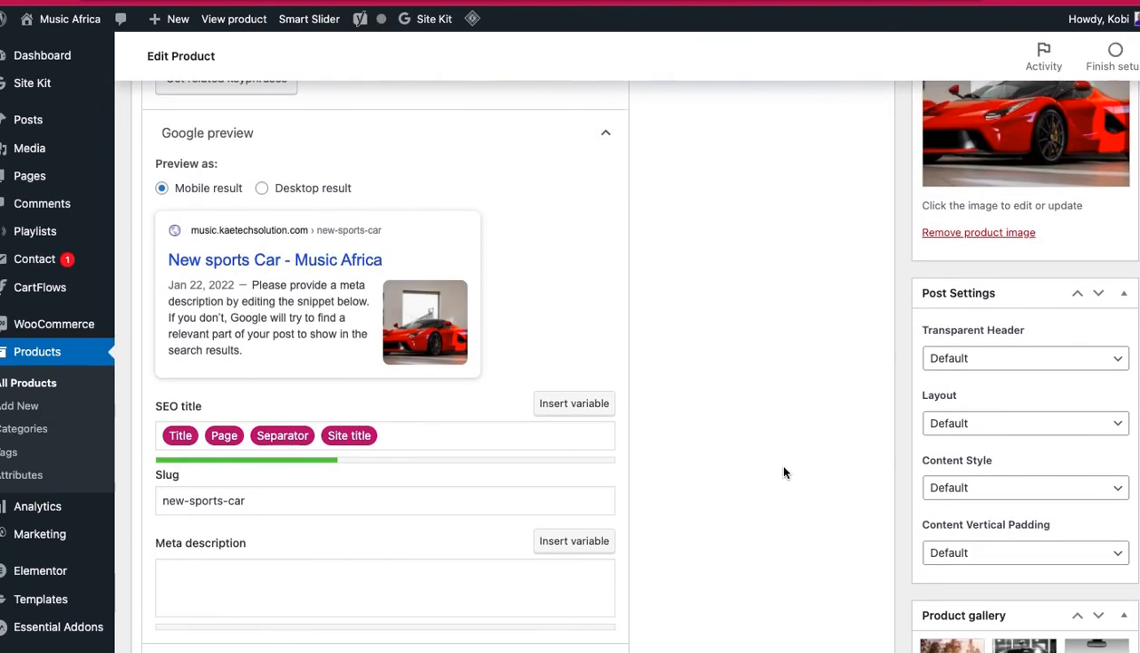
pyautogui.scroll(8, 785, 473)
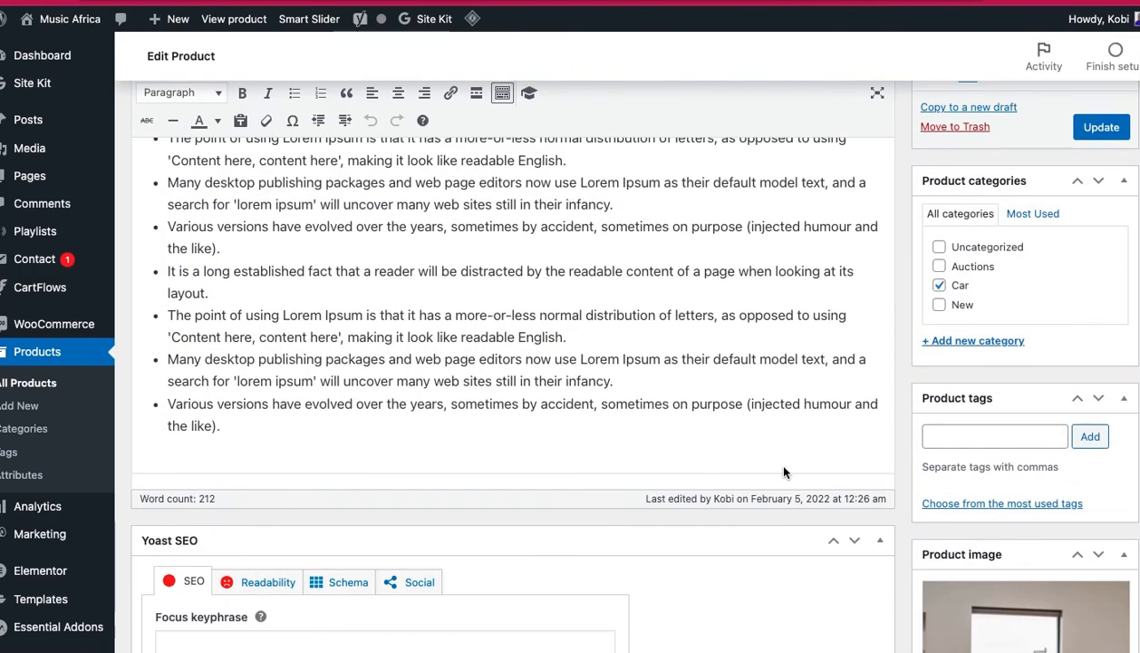
pyautogui.scroll(1, 785, 473)
pyautogui.scroll(-10, 785, 472)
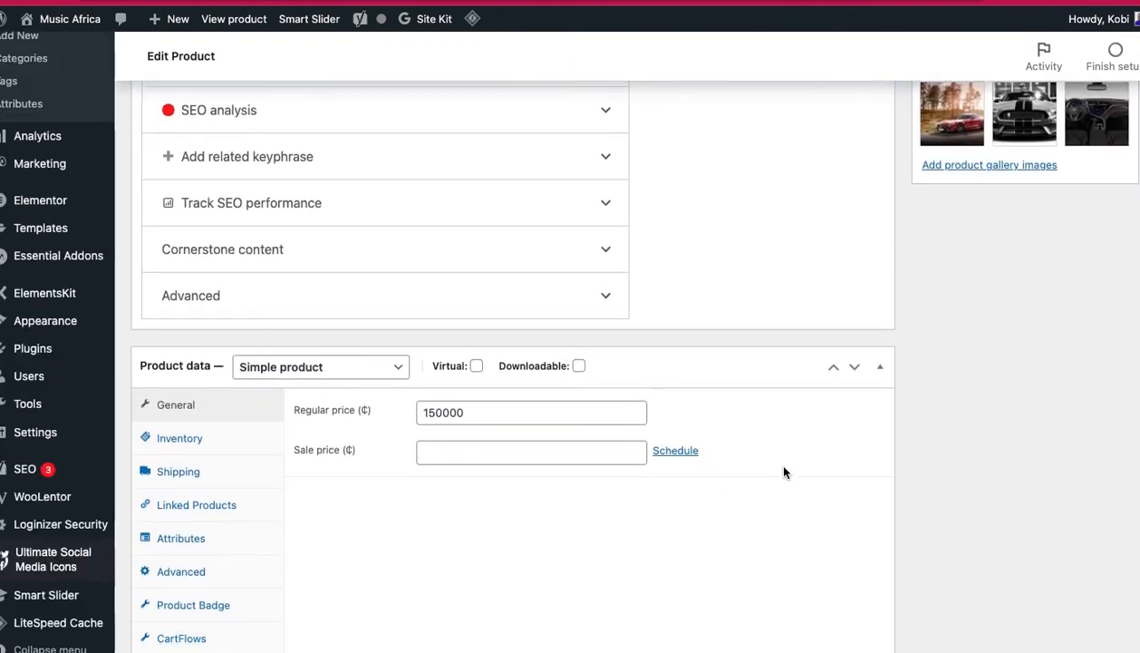
pyautogui.scroll(-4, 785, 472)
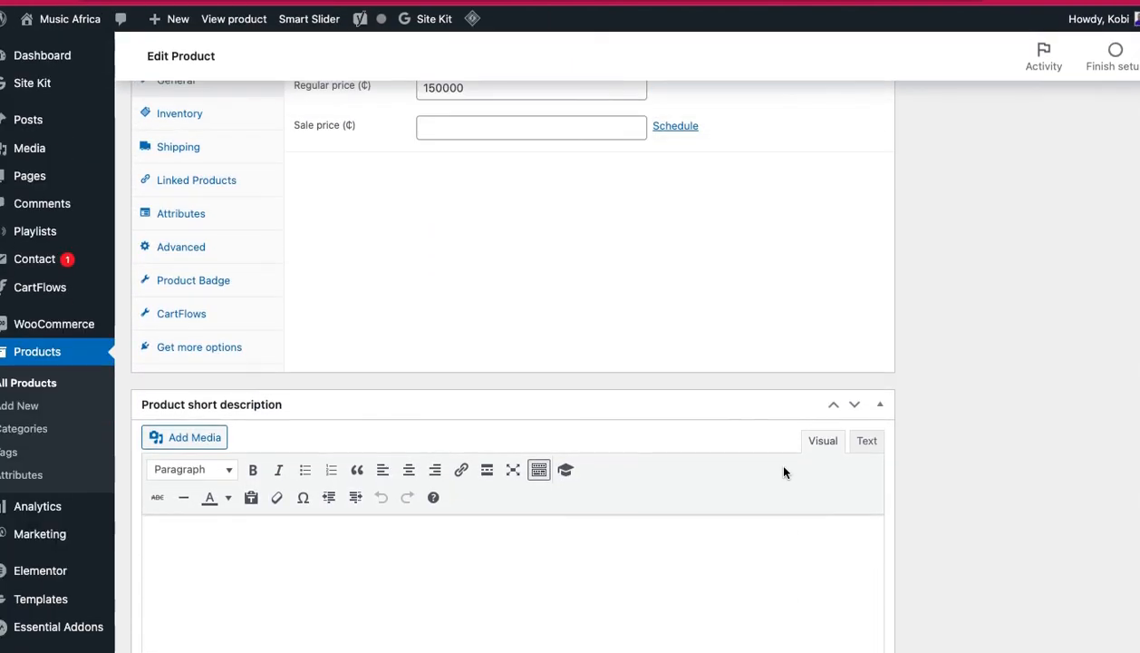
pyautogui.scroll(2, 785, 472)
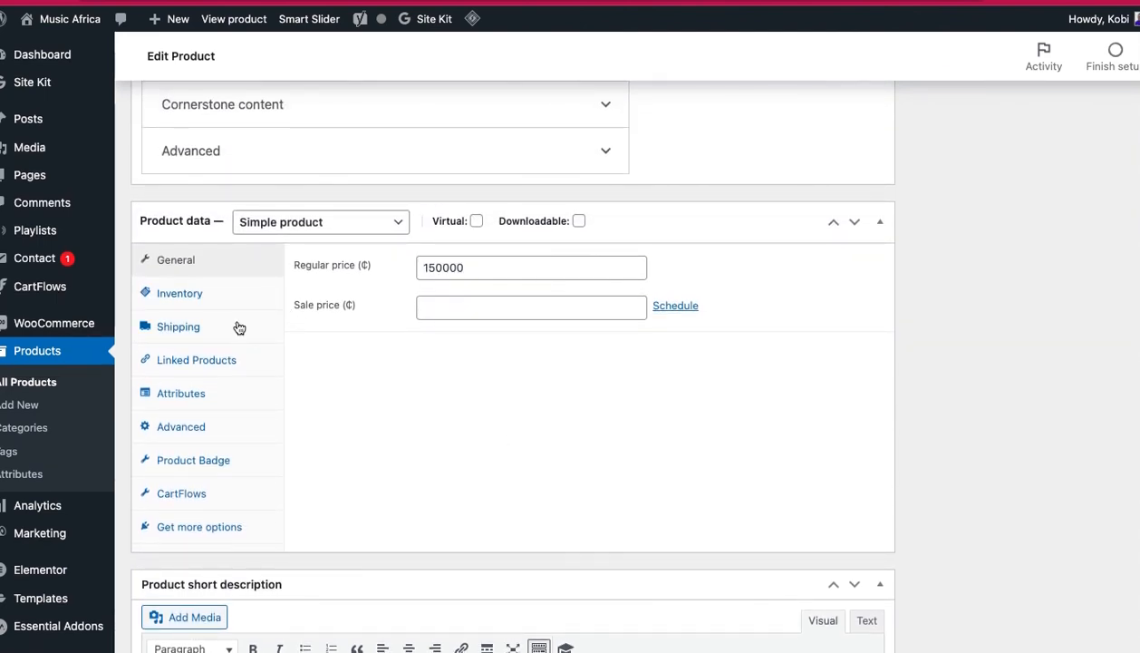
pyautogui.click(182, 495)
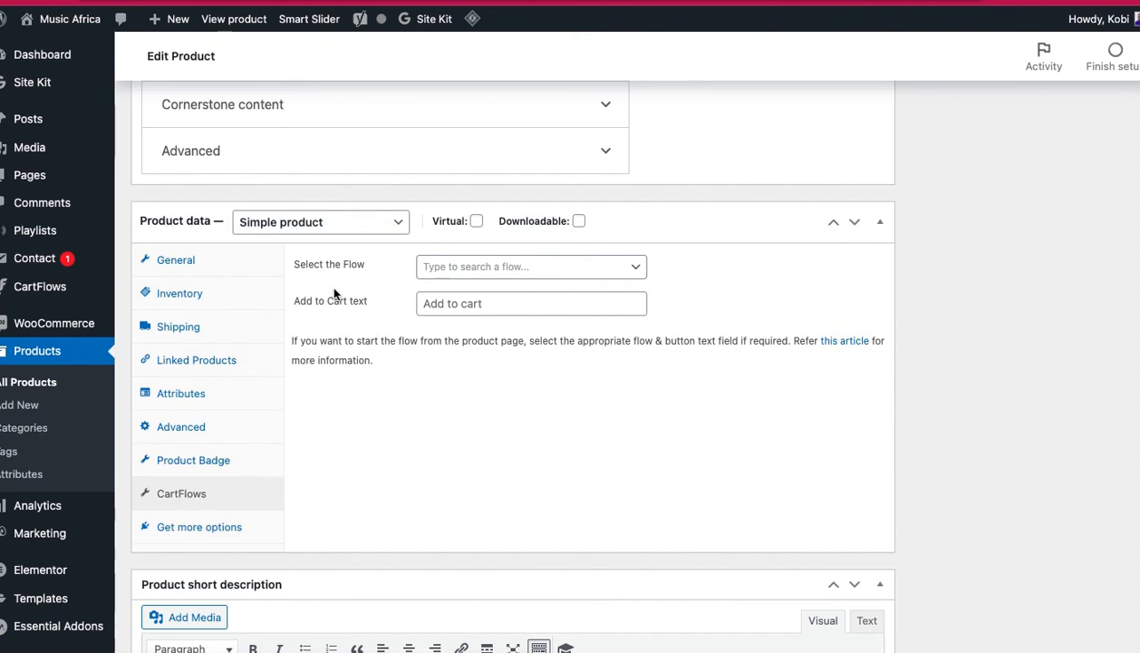
# Find "my flow" in the flow search and assign it as the product's flow
pyautogui.click(514, 268)
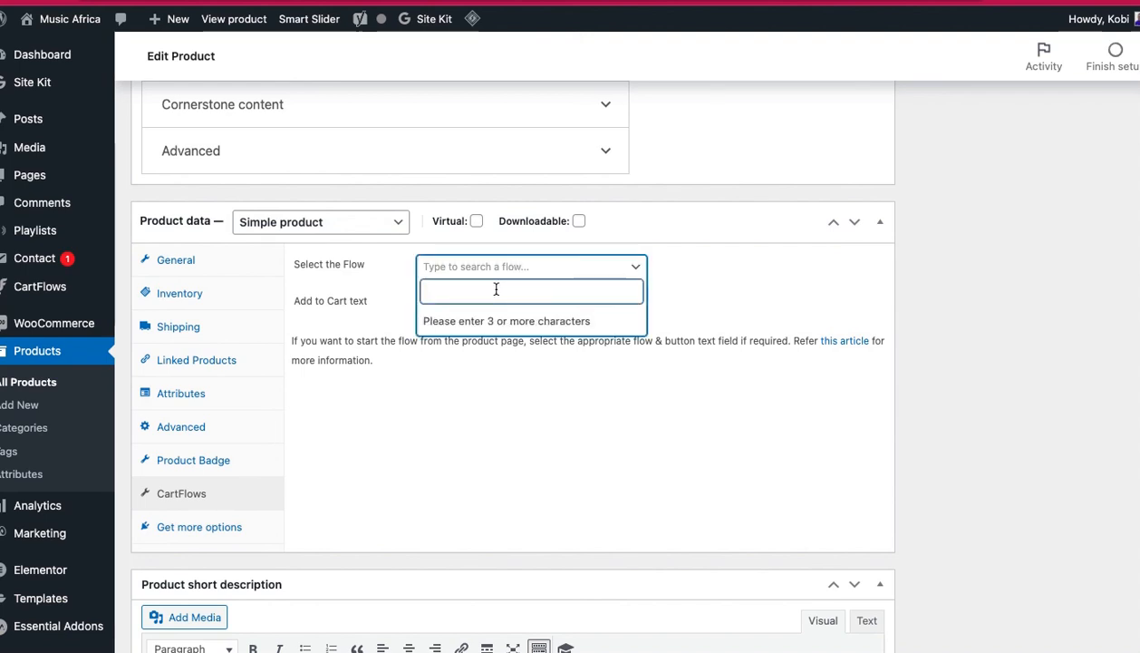
pyautogui.write('flow')
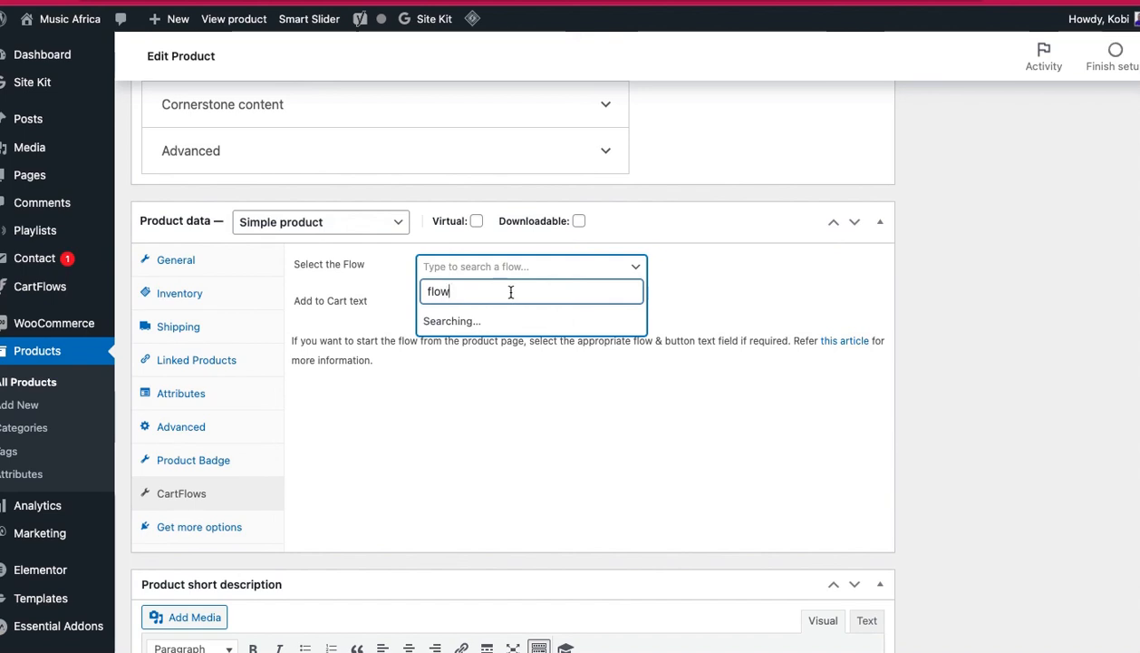
pyautogui.press('BackSpace')
pyautogui.press('BackSpace')
pyautogui.press('BackSpace')
pyautogui.press('BackSpace')
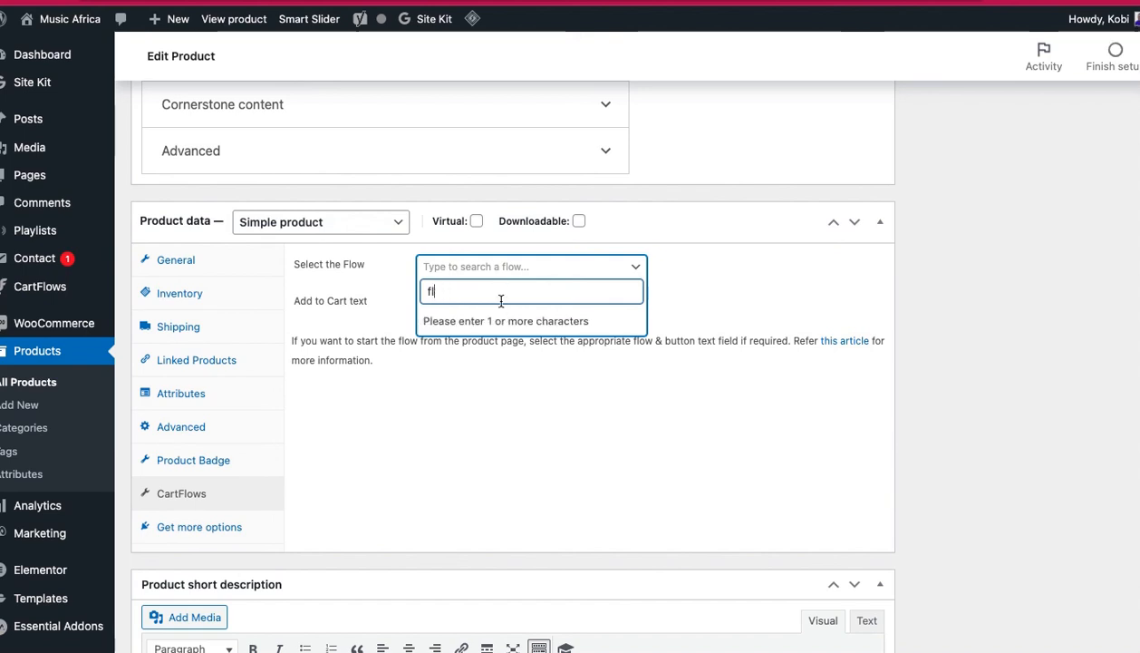
pyautogui.write('my')
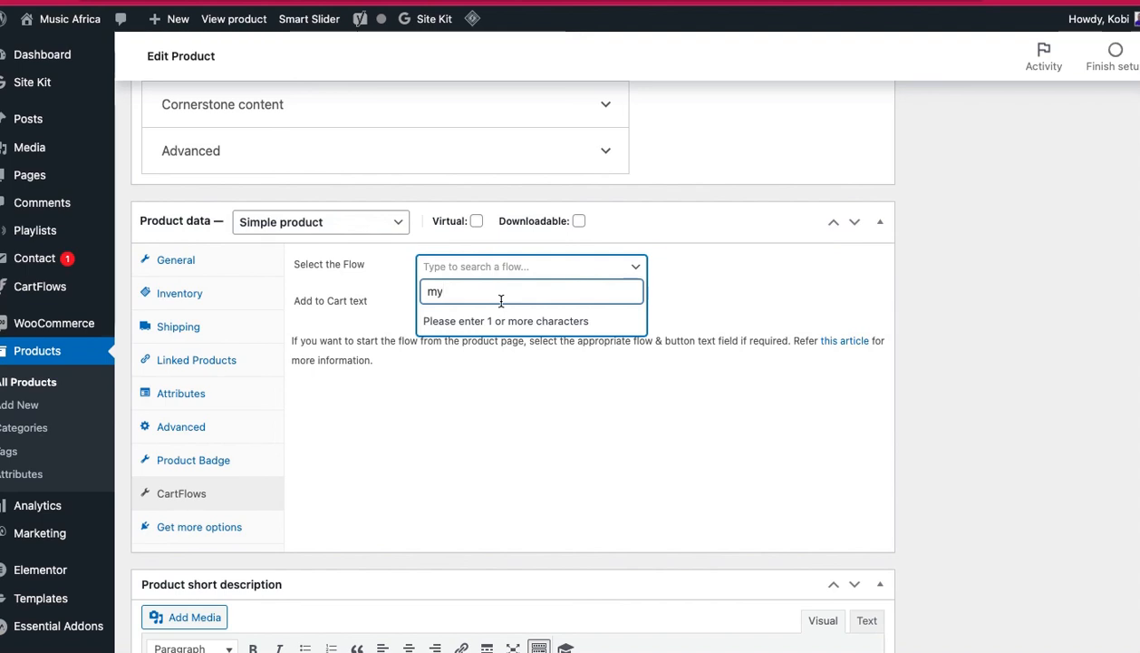
pyautogui.write(' flow')
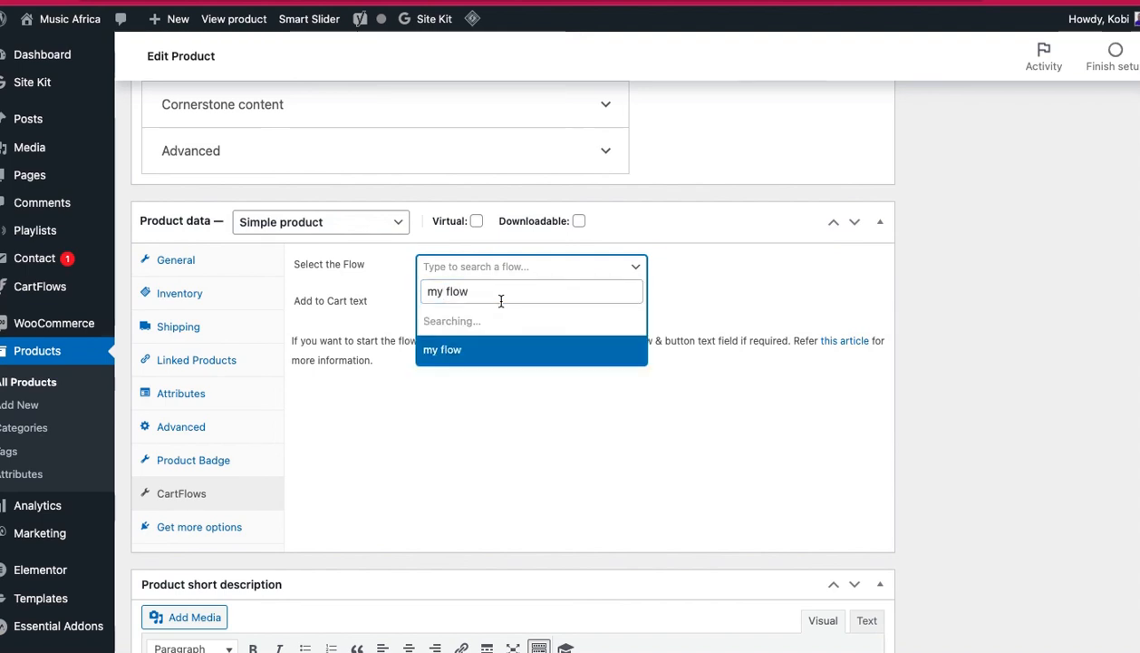
pyautogui.click(464, 322)
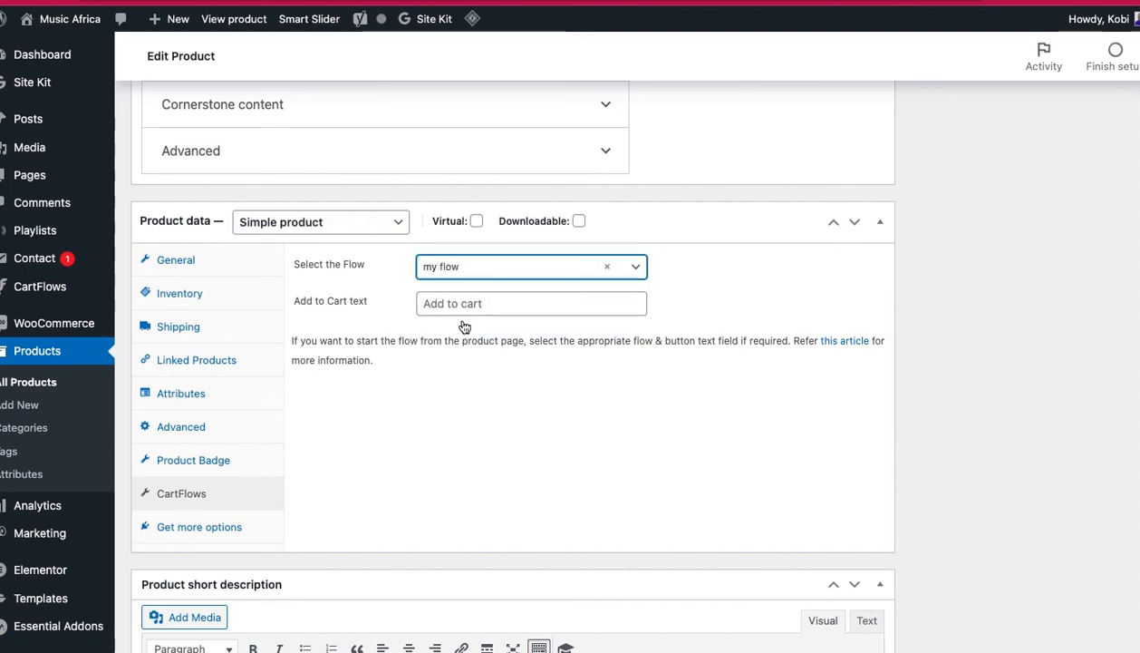
# Set the product's Add to Cart text to "Buy Now" and update the product
pyautogui.click(464, 304)
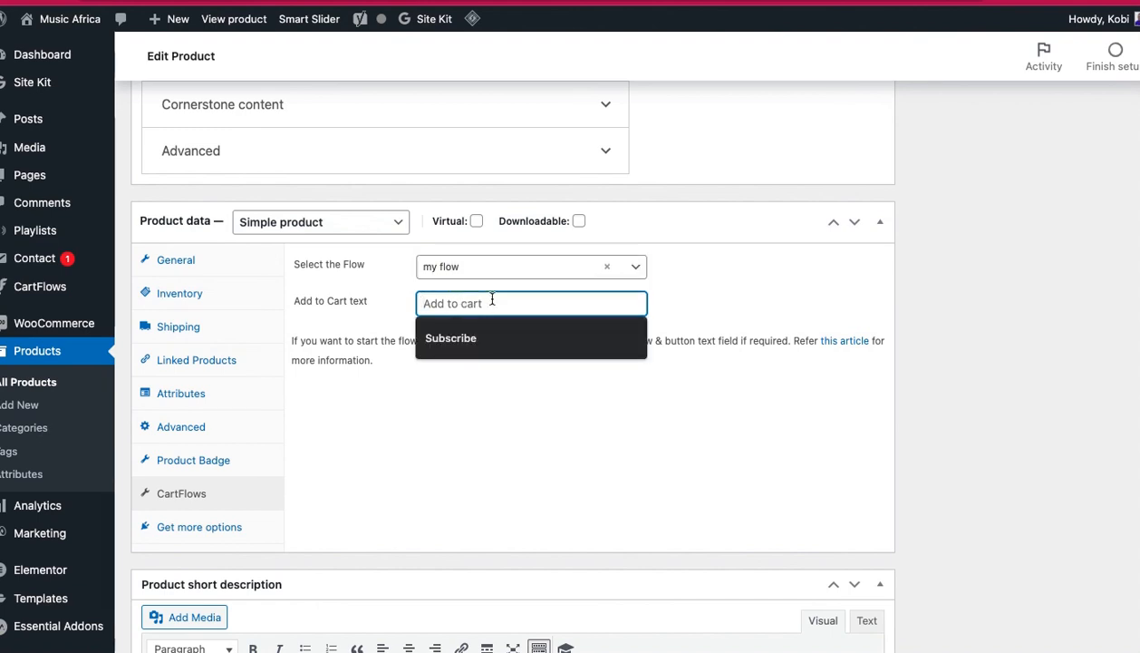
pyautogui.write('B')
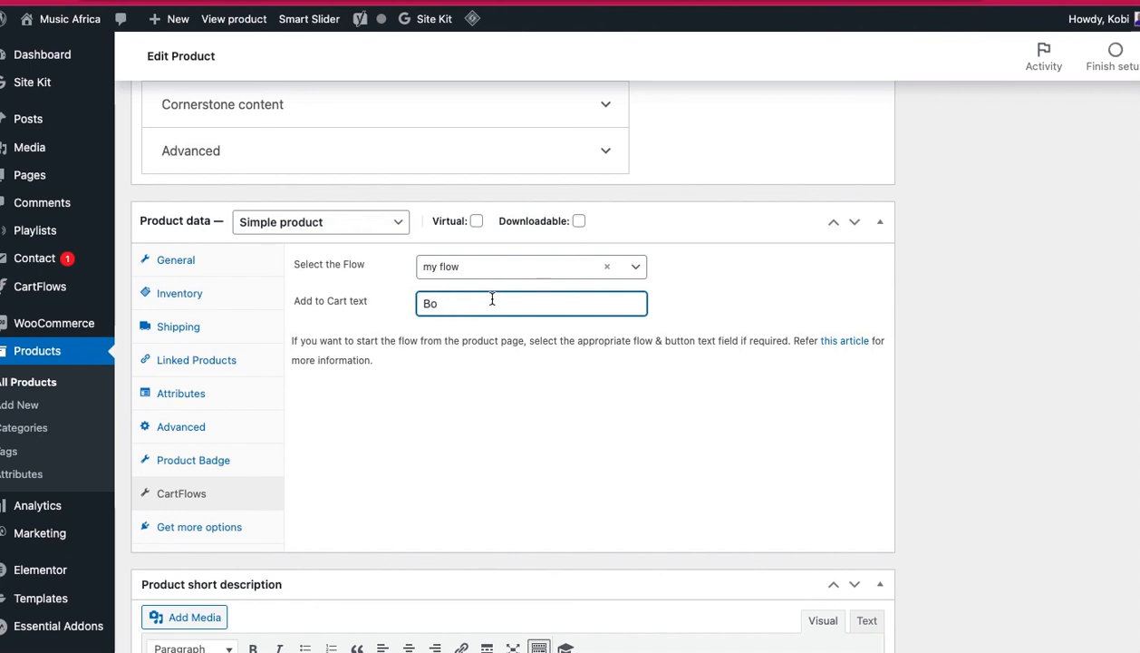
pyautogui.write('uy Now')
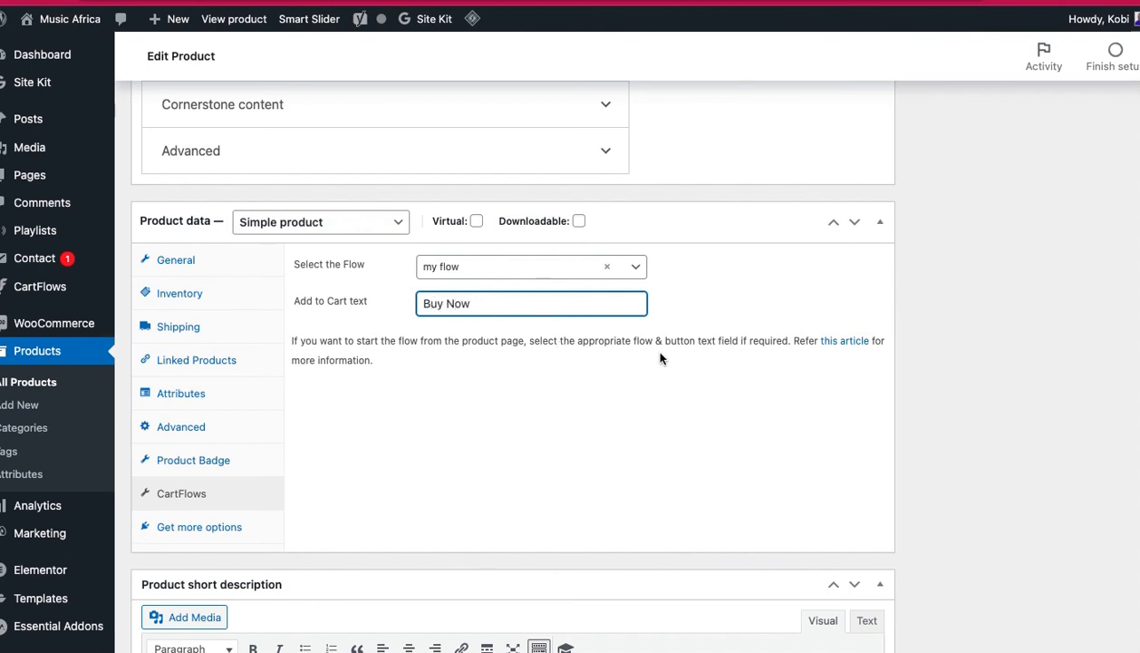
pyautogui.scroll(15, 775, 336)
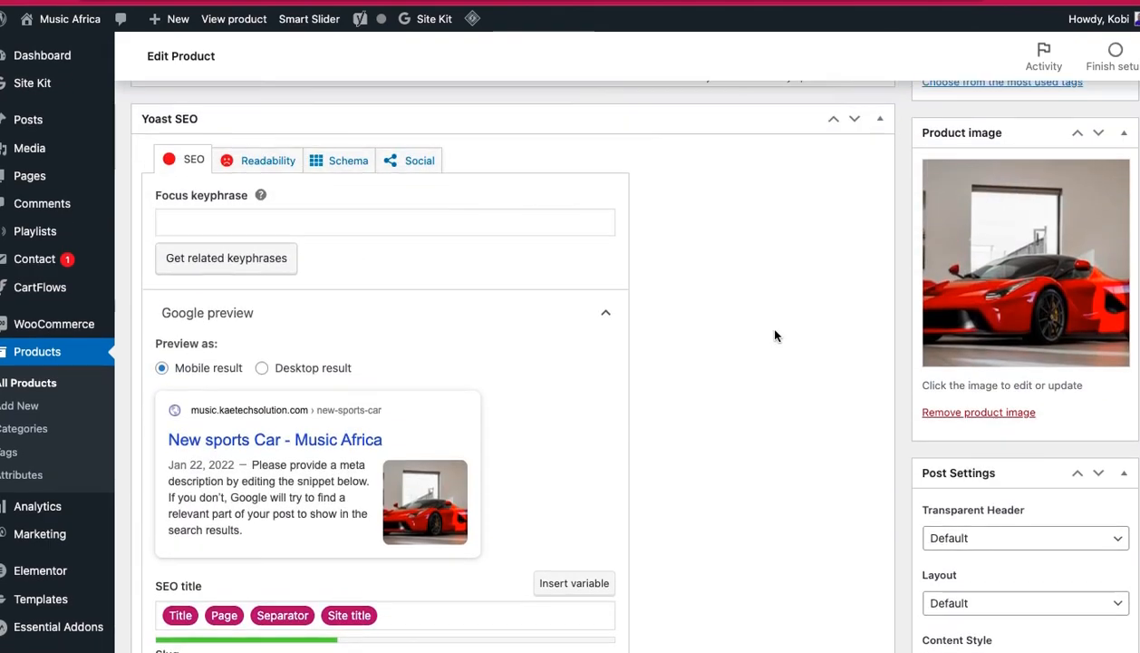
pyautogui.scroll(5, 775, 335)
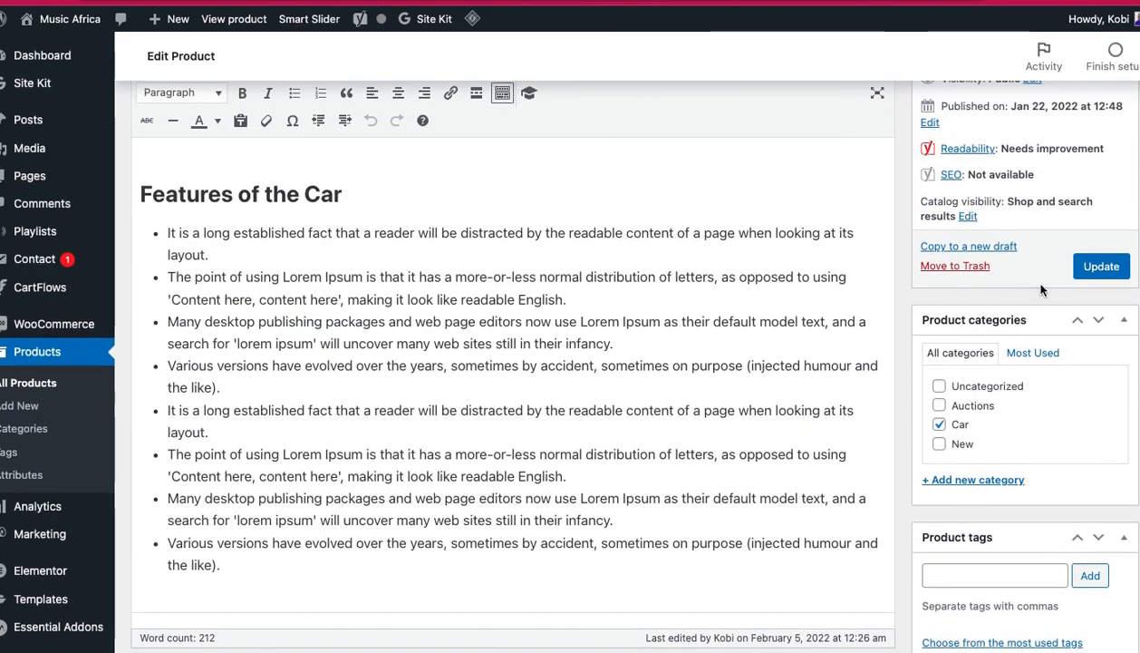
pyautogui.click(1107, 267)
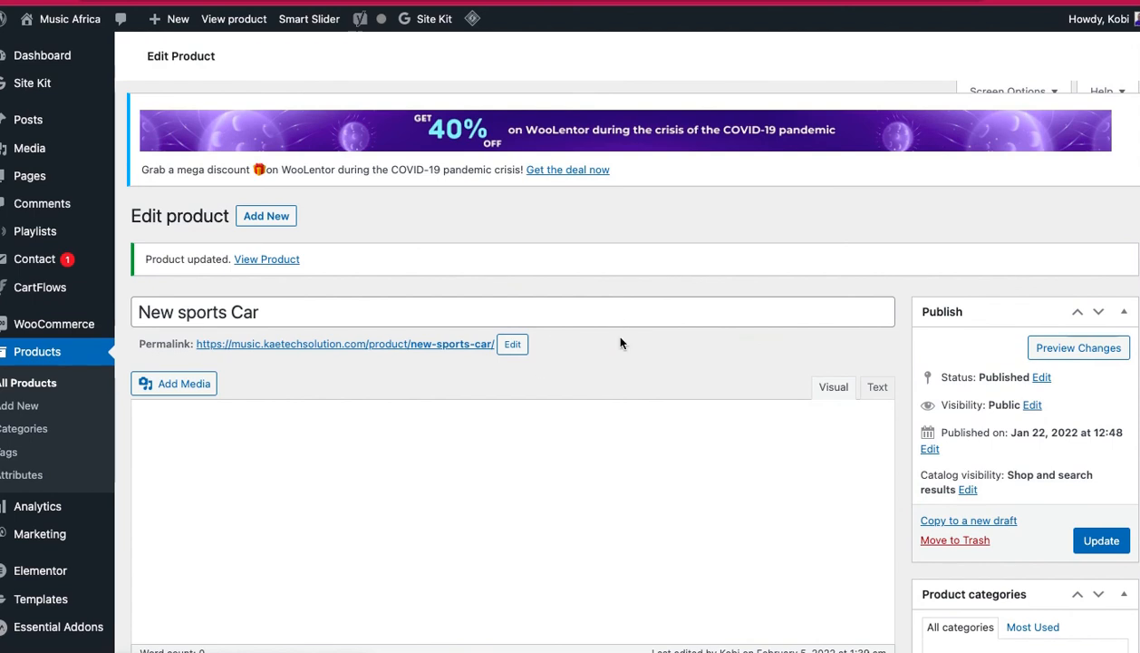
# Return to the product list and open the Toyota sports Car product for editing
pyautogui.scroll(-1, 622, 341)
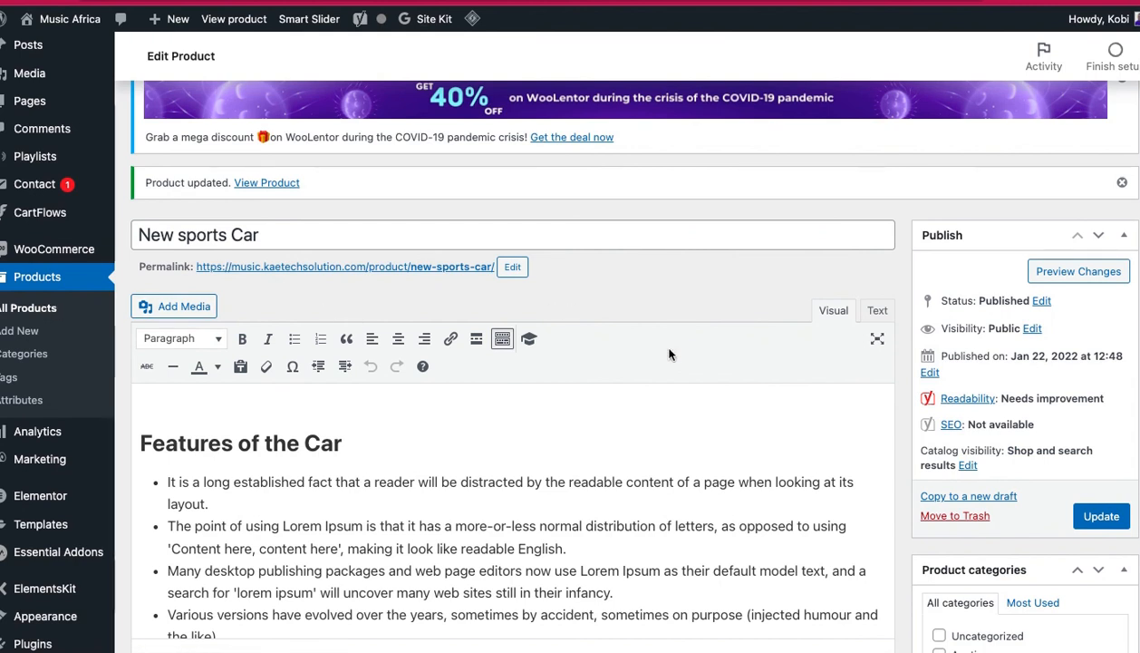
pyautogui.scroll(-5, 669, 354)
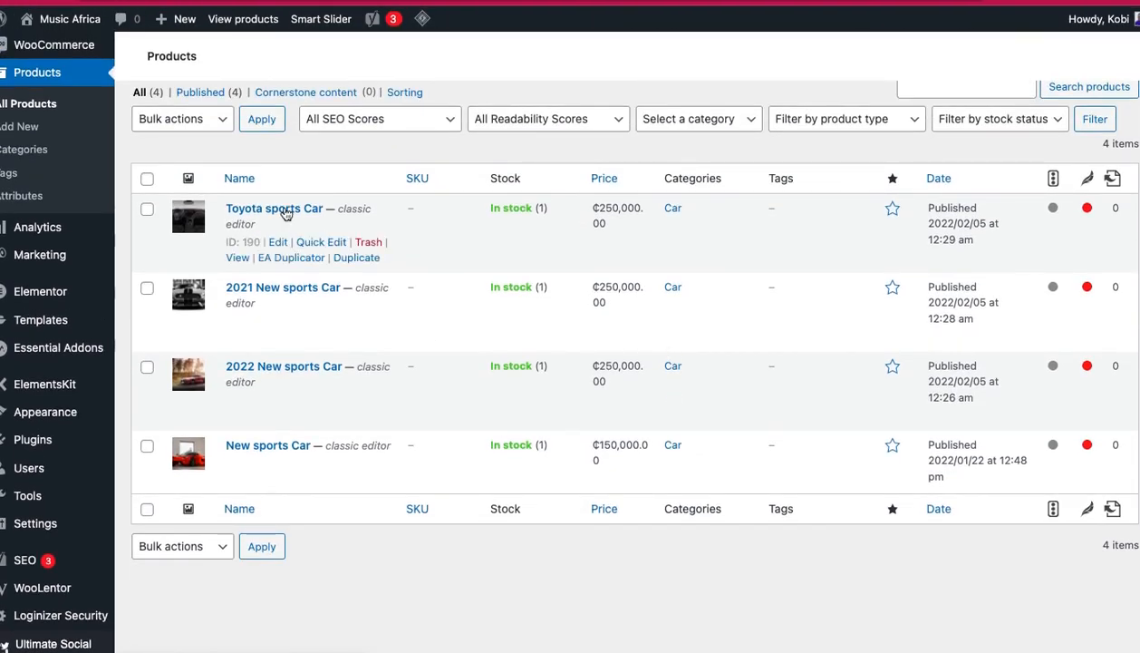
pyautogui.click(281, 210)
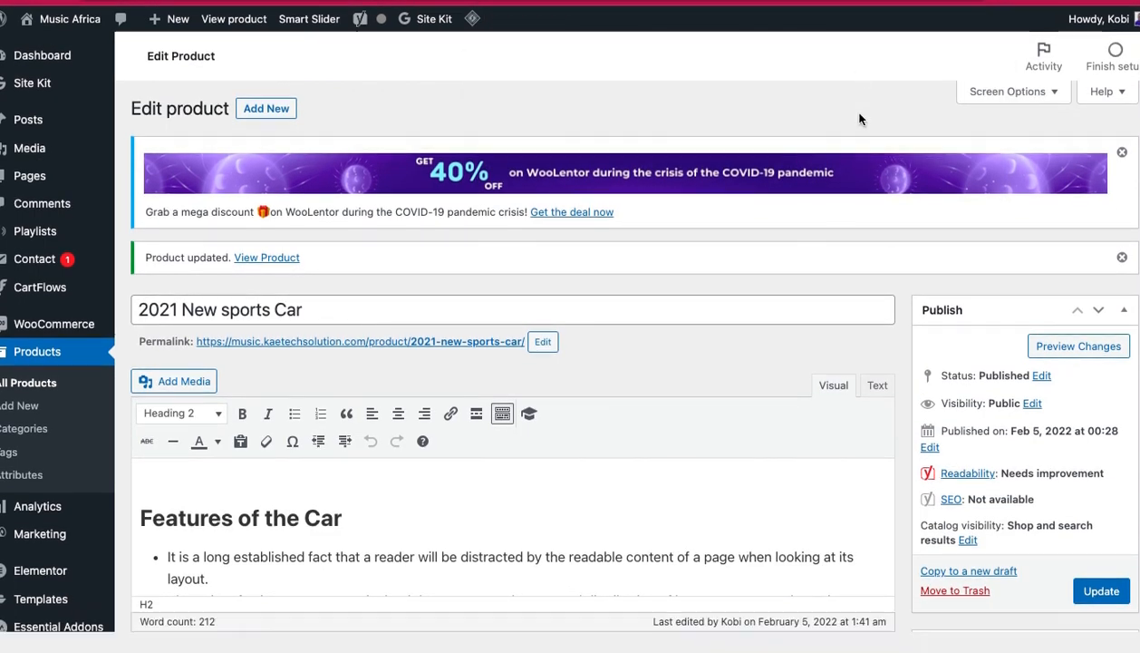
# Switch to the live New sports Car product page and reload it to load the updated cart button
pyautogui.scroll(-5, 864, 225)
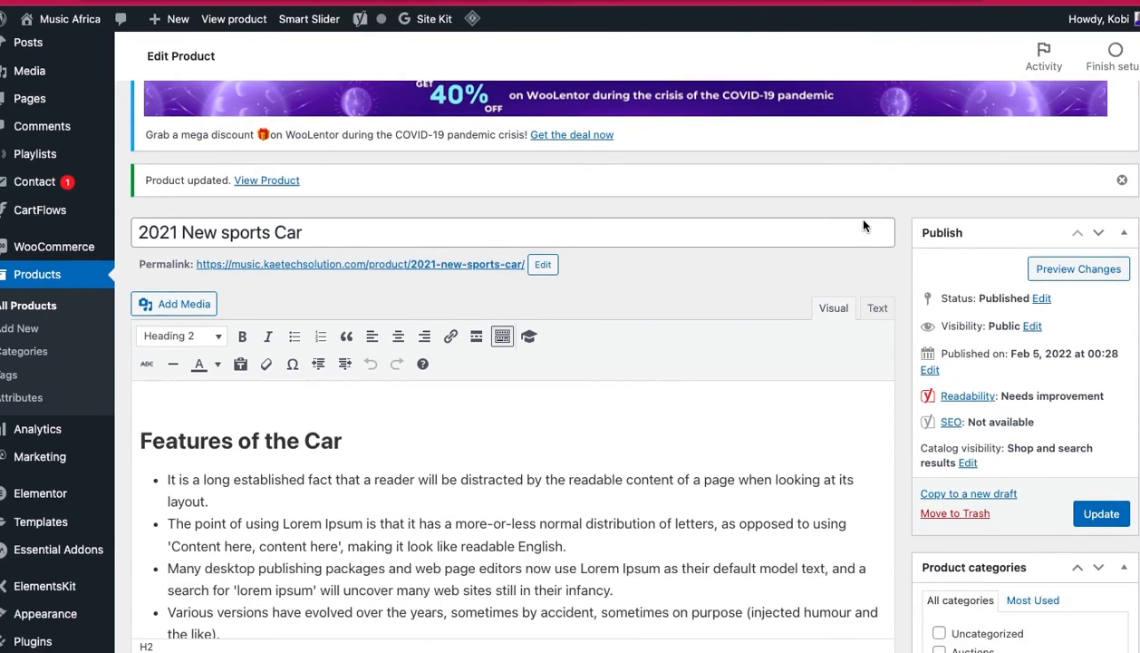
pyautogui.scroll(5, 864, 225)
pyautogui.scroll(1, 864, 220)
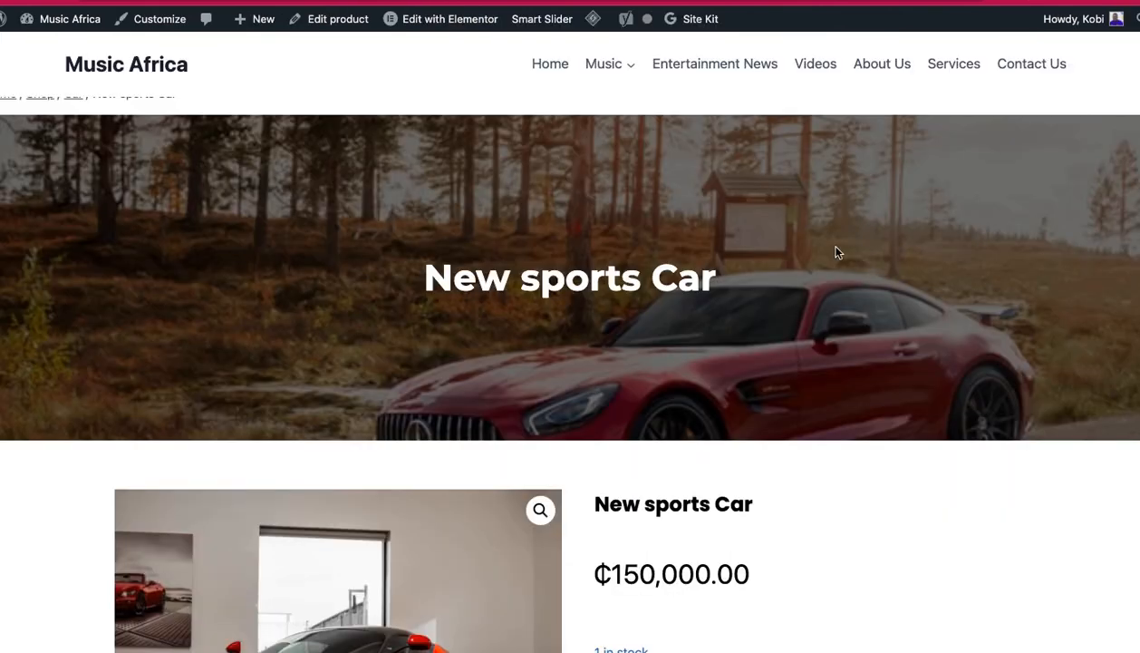
pyautogui.scroll(-4, 835, 281)
pyautogui.scroll(1, 835, 281)
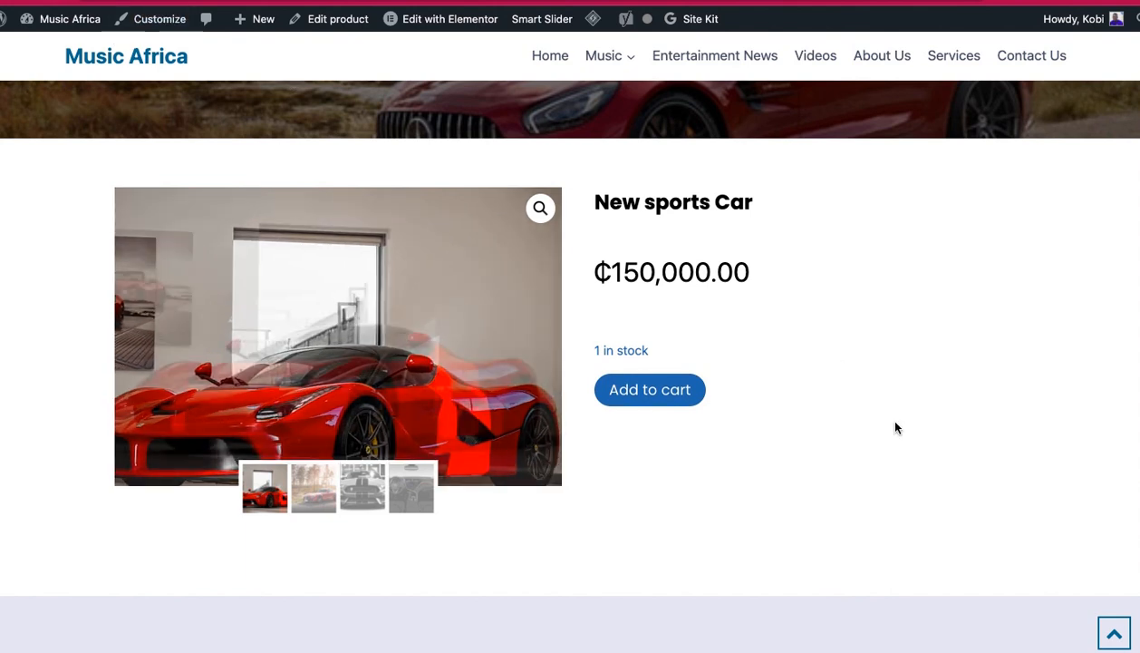
pyautogui.press('super+r')
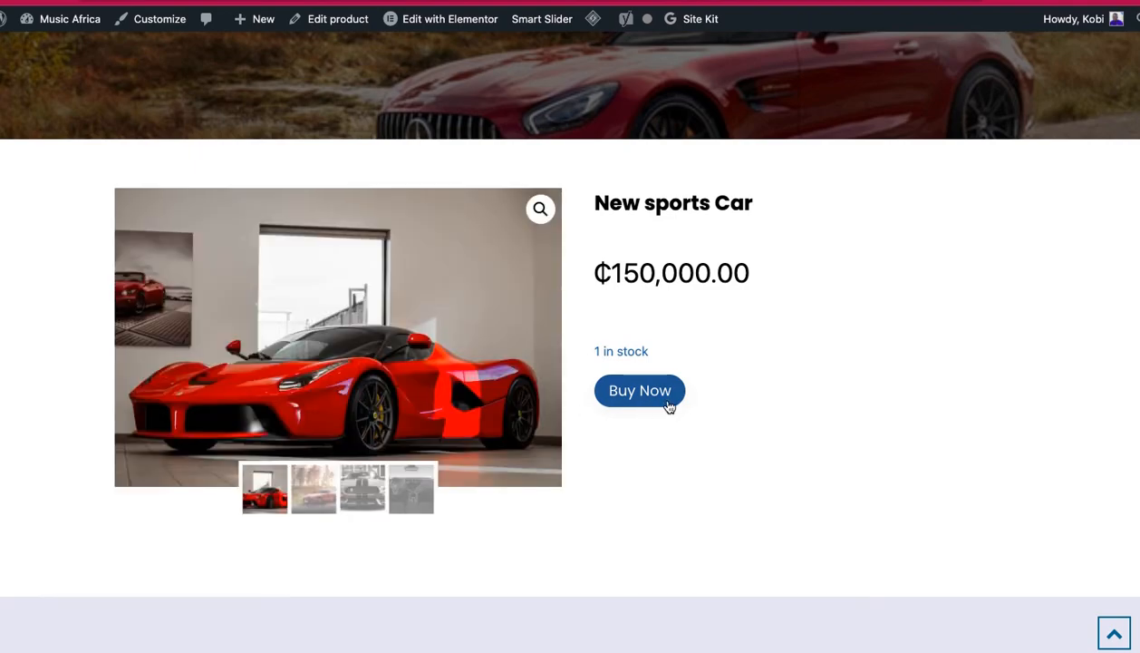
# Examine the reloaded New sports Car page from the banner and cart button through the features and related products to the testimonials
pyautogui.scroll(4, 792, 387)
pyautogui.scroll(-5, 792, 387)
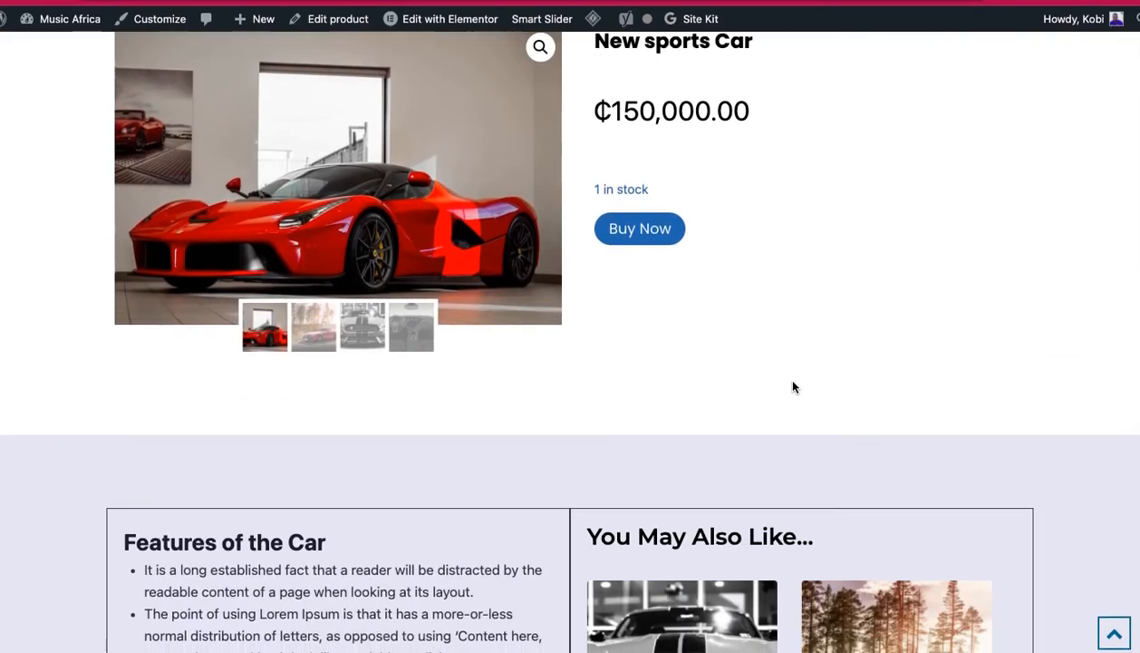
pyautogui.scroll(-6, 792, 387)
pyautogui.scroll(4, 792, 388)
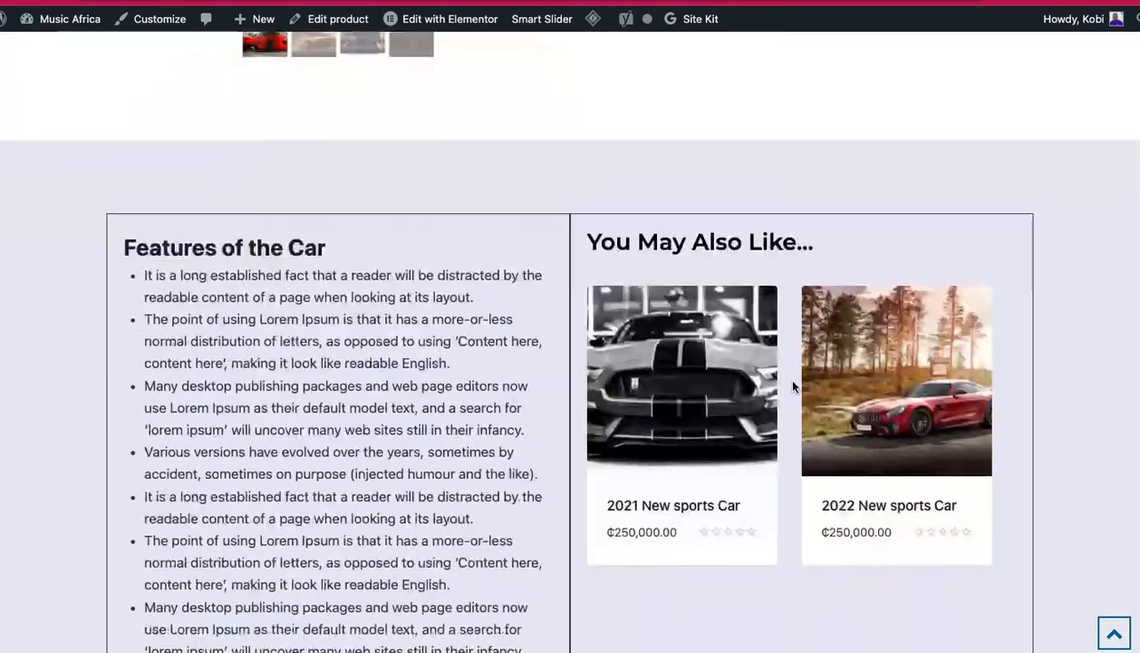
pyautogui.scroll(-2, 779, 373)
pyautogui.scroll(-4, 827, 504)
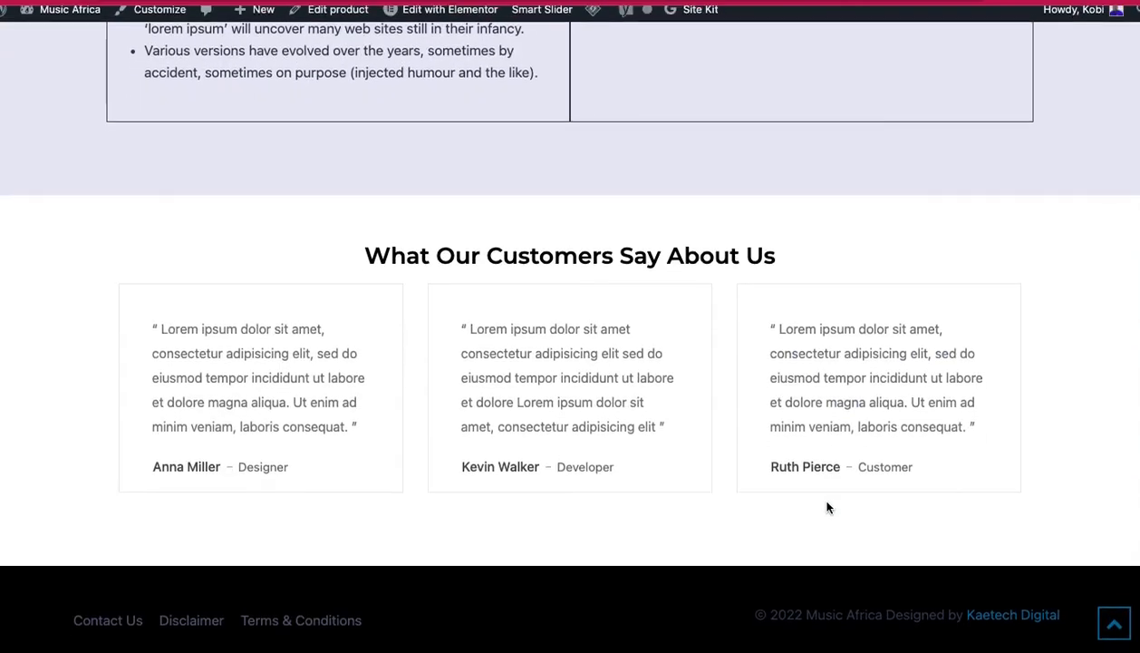
pyautogui.scroll(8, 828, 508)
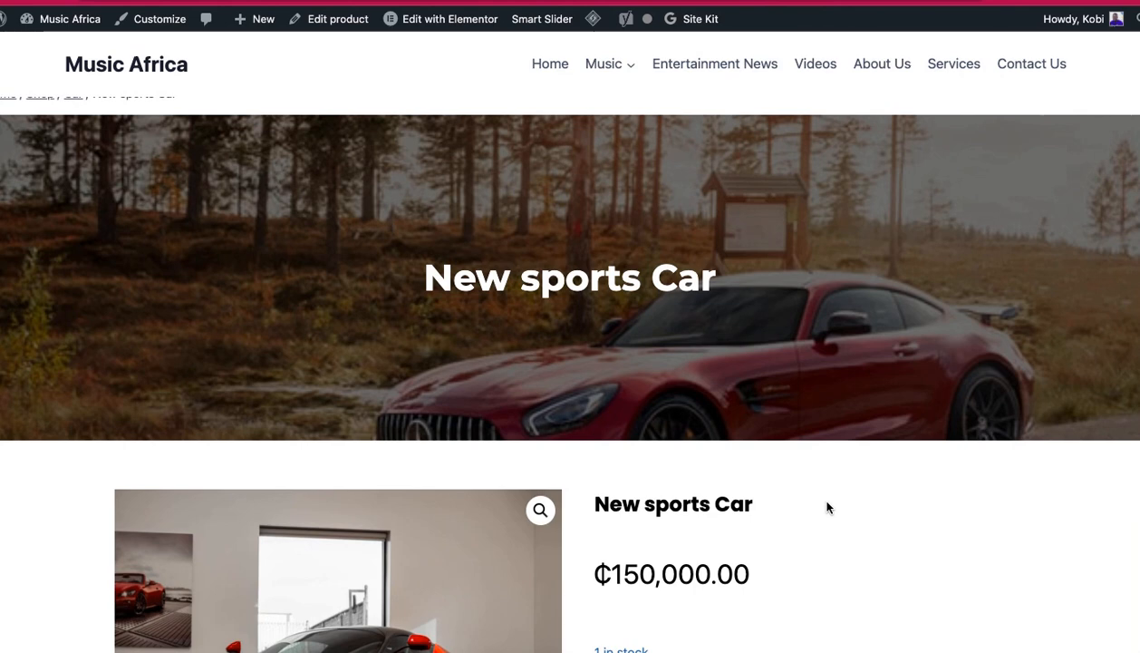
pyautogui.scroll(-8, 827, 508)
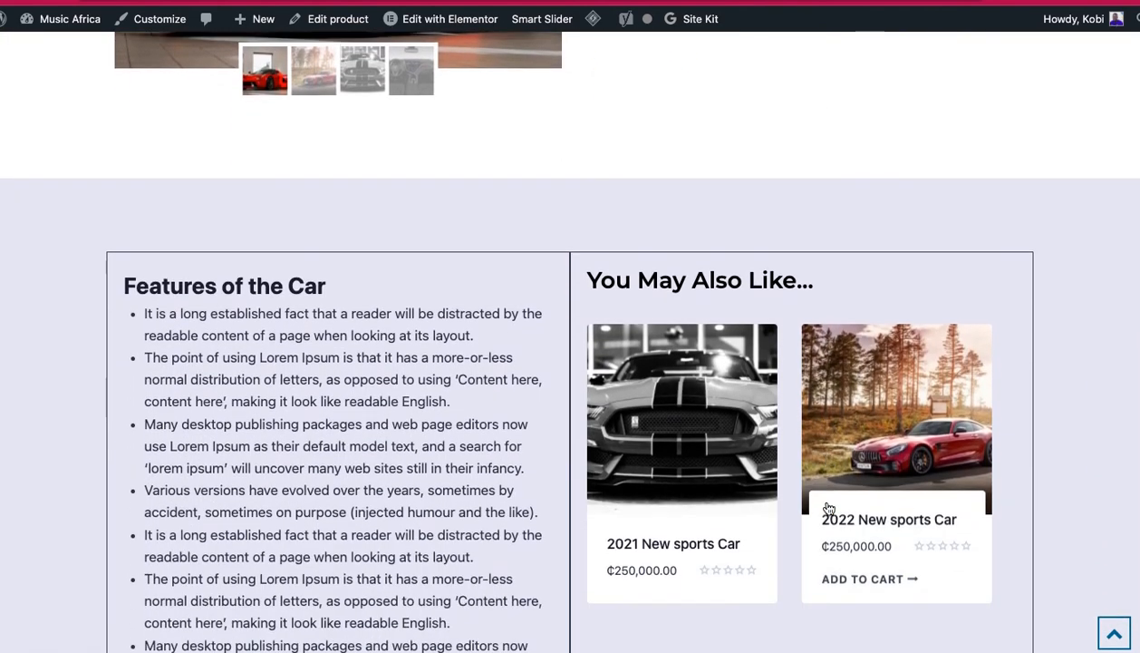
# Look over the live New sports Car page again, covering the related products, the banner and the Buy Now button
pyautogui.scroll(-3, 828, 508)
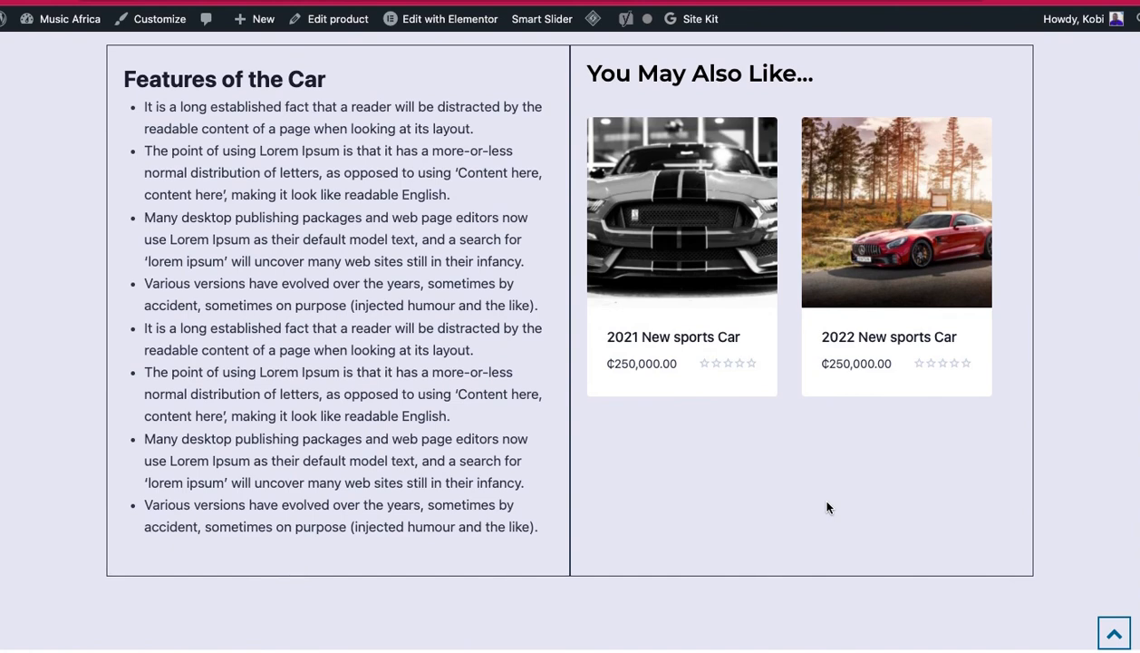
pyautogui.scroll(10, 827, 508)
pyautogui.scroll(1, 828, 508)
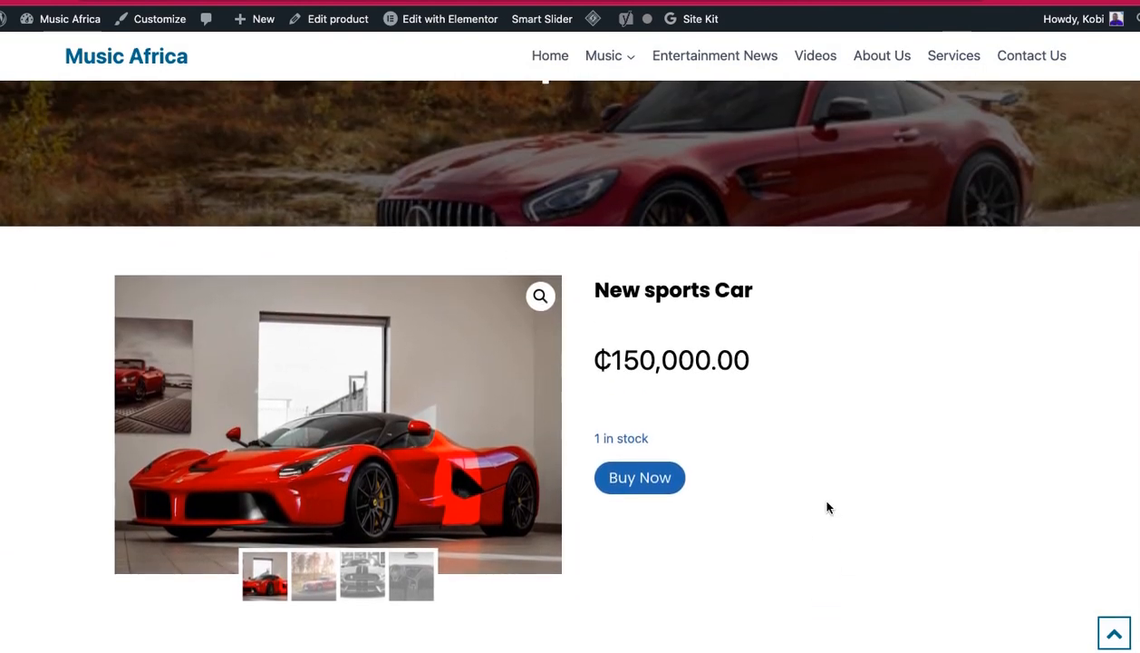
pyautogui.scroll(3, 828, 507)
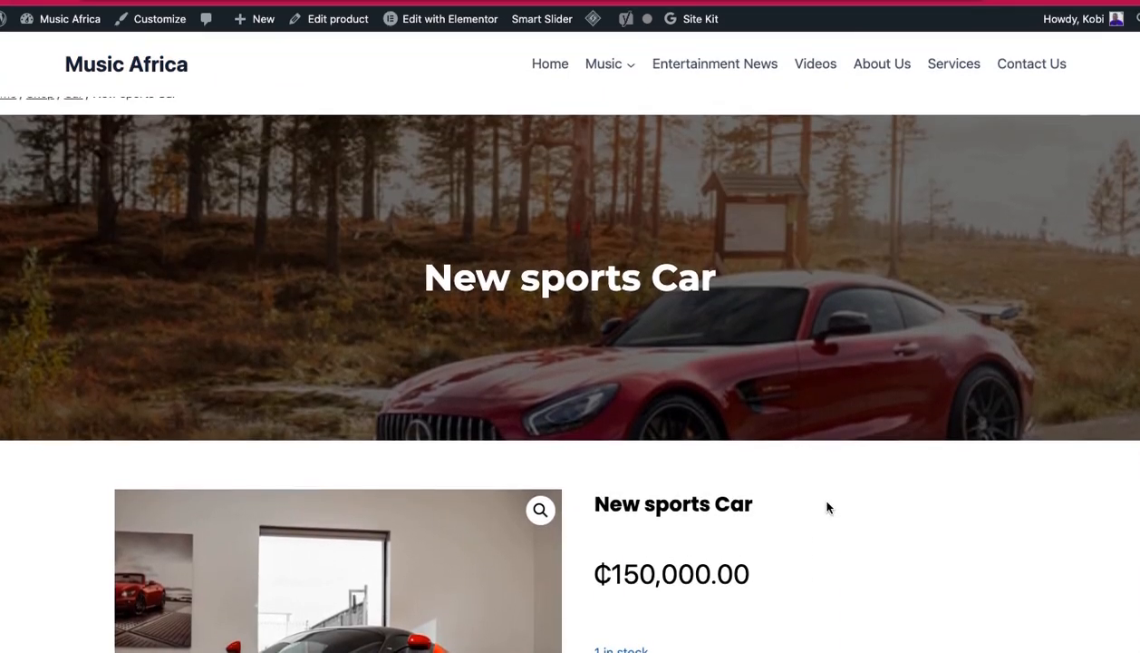
pyautogui.scroll(-6, 819, 415)
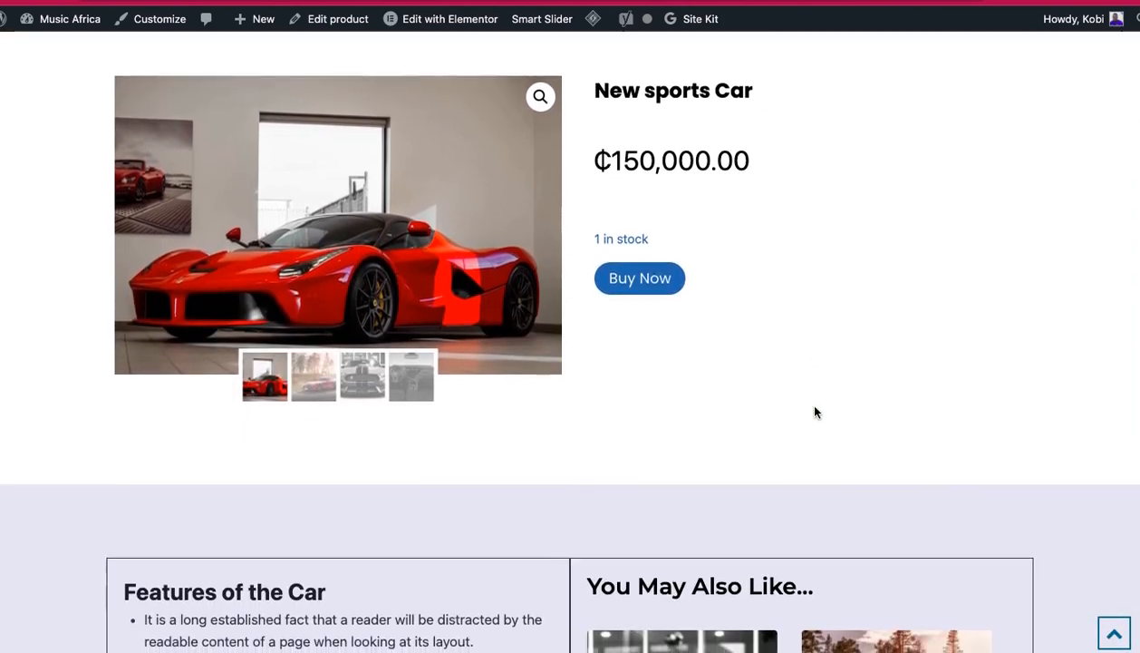
pyautogui.scroll(2, 816, 412)
pyautogui.scroll(4, 815, 412)
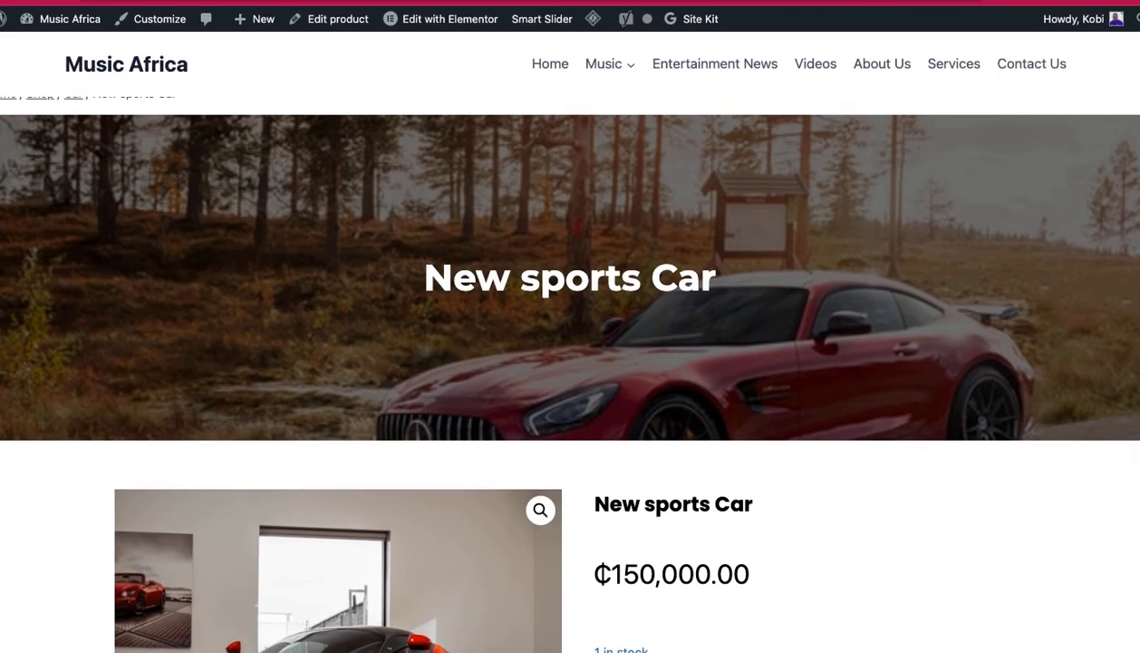
# Switch to the 2021 New sports Car product editor and review its Features of the Car description
pyautogui.click(816, 2)
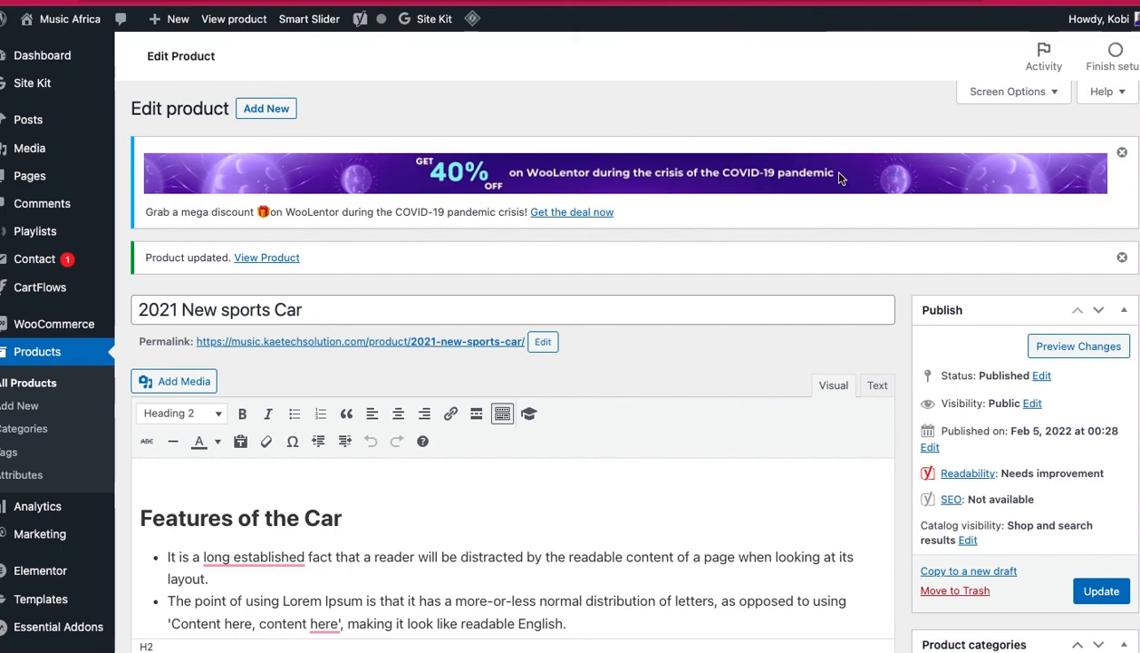
pyautogui.scroll(-3, 741, 294)
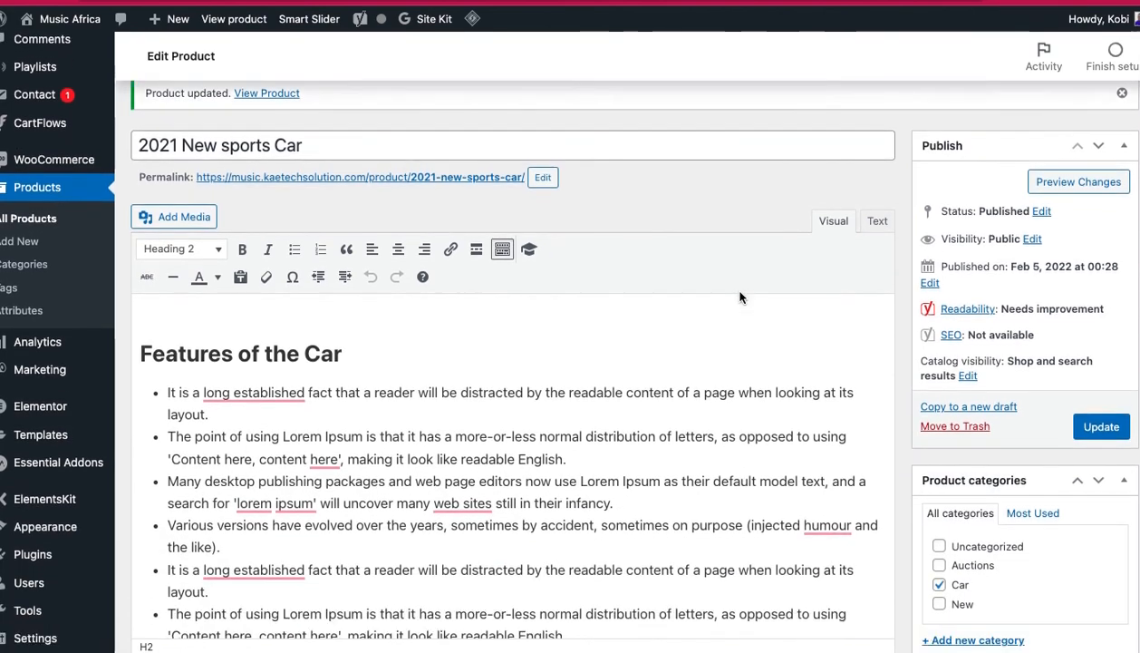
pyautogui.scroll(-2, 741, 292)
pyautogui.scroll(5, 744, 288)
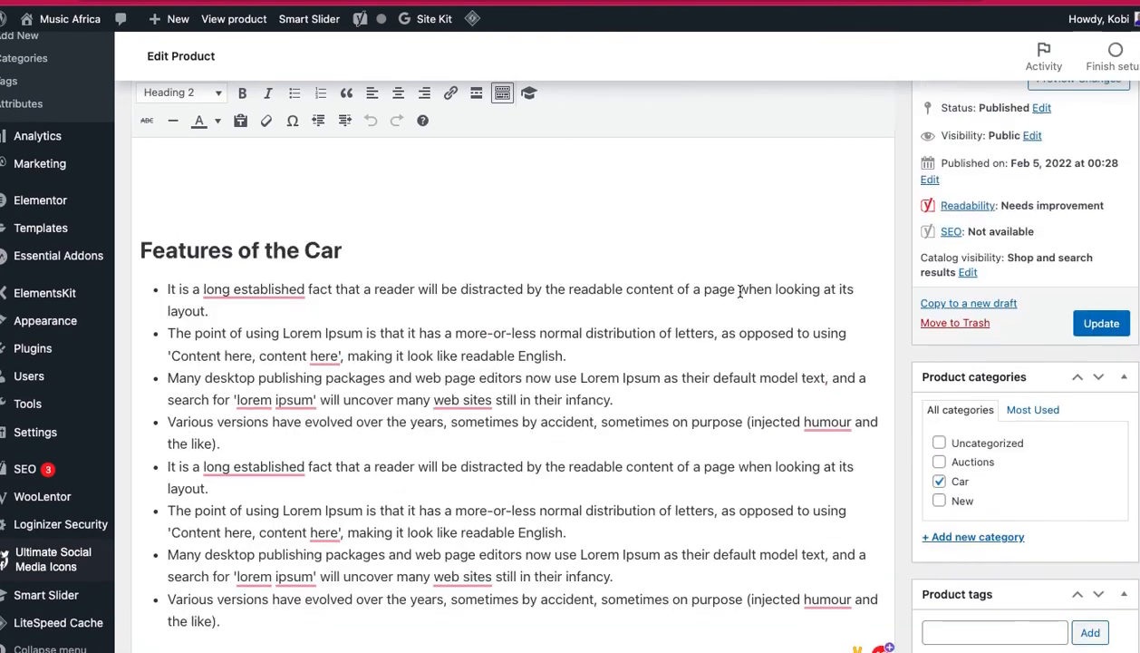
# Return to the live New sports Car page and check the layout from the banner to the features and related products
pyautogui.click(744, 3)
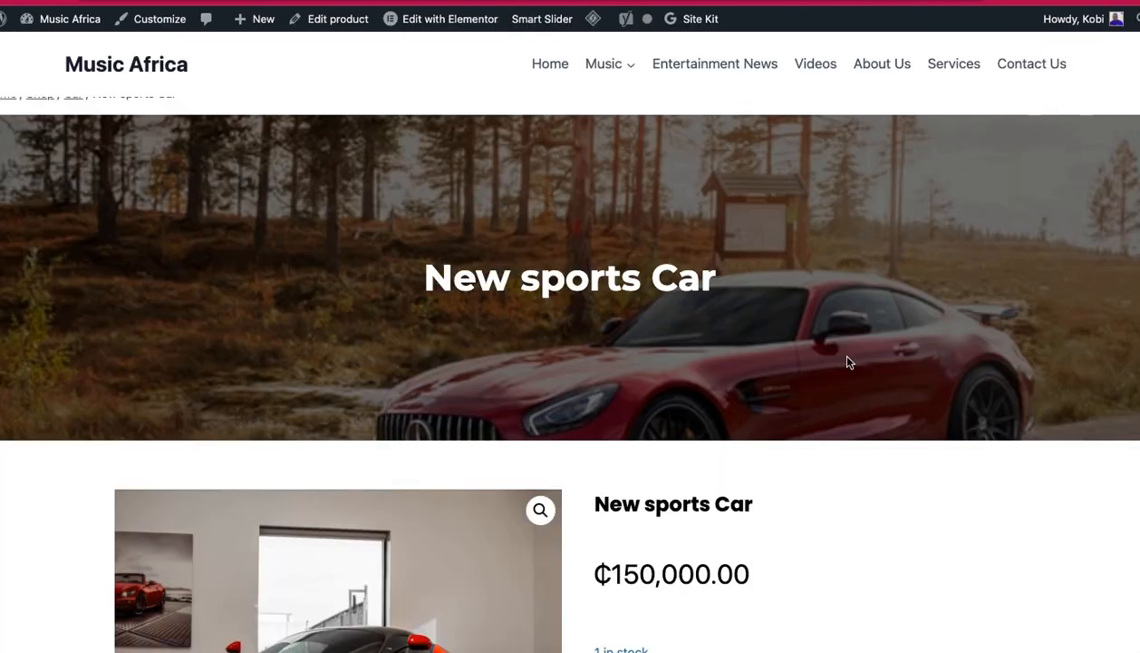
pyautogui.scroll(-5, 849, 362)
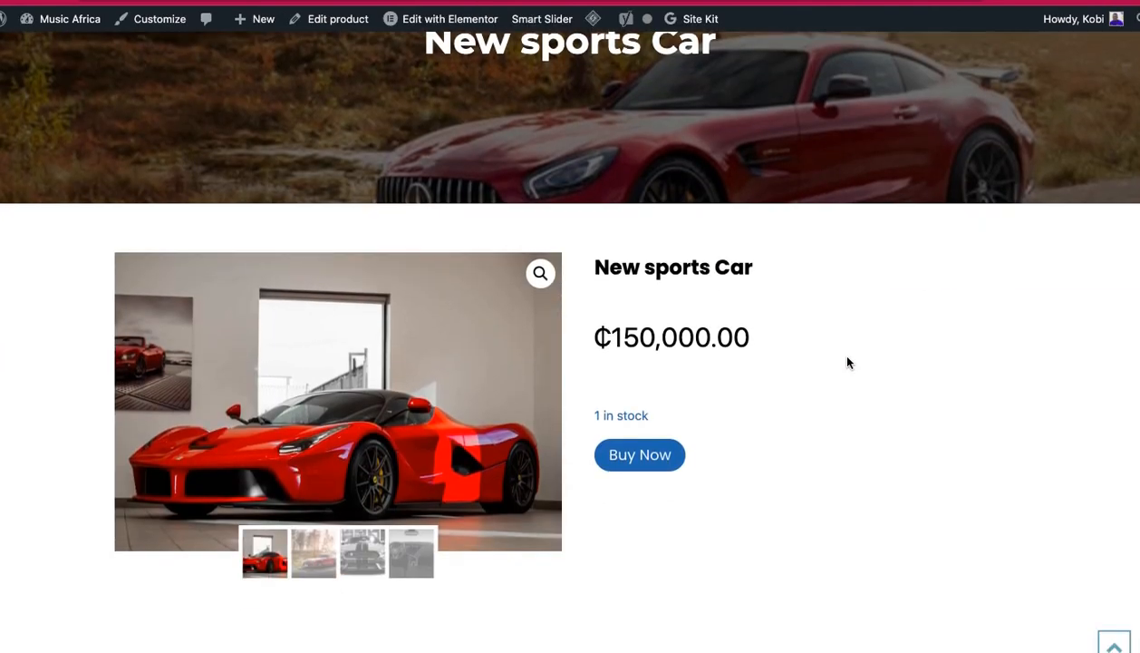
pyautogui.scroll(-6, 850, 358)
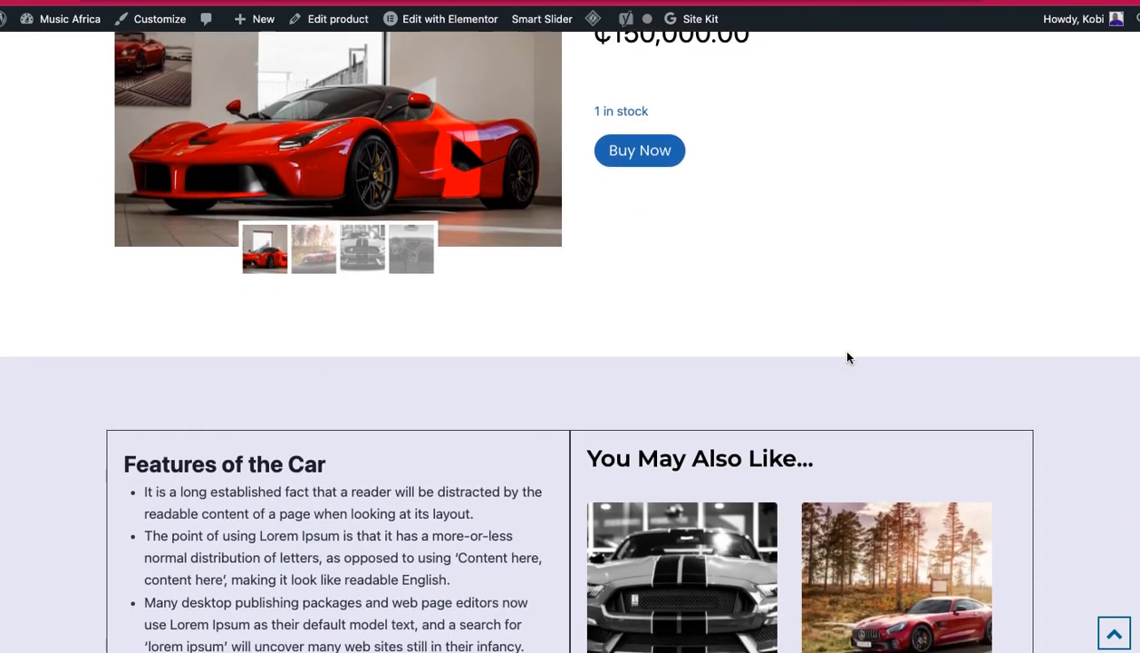